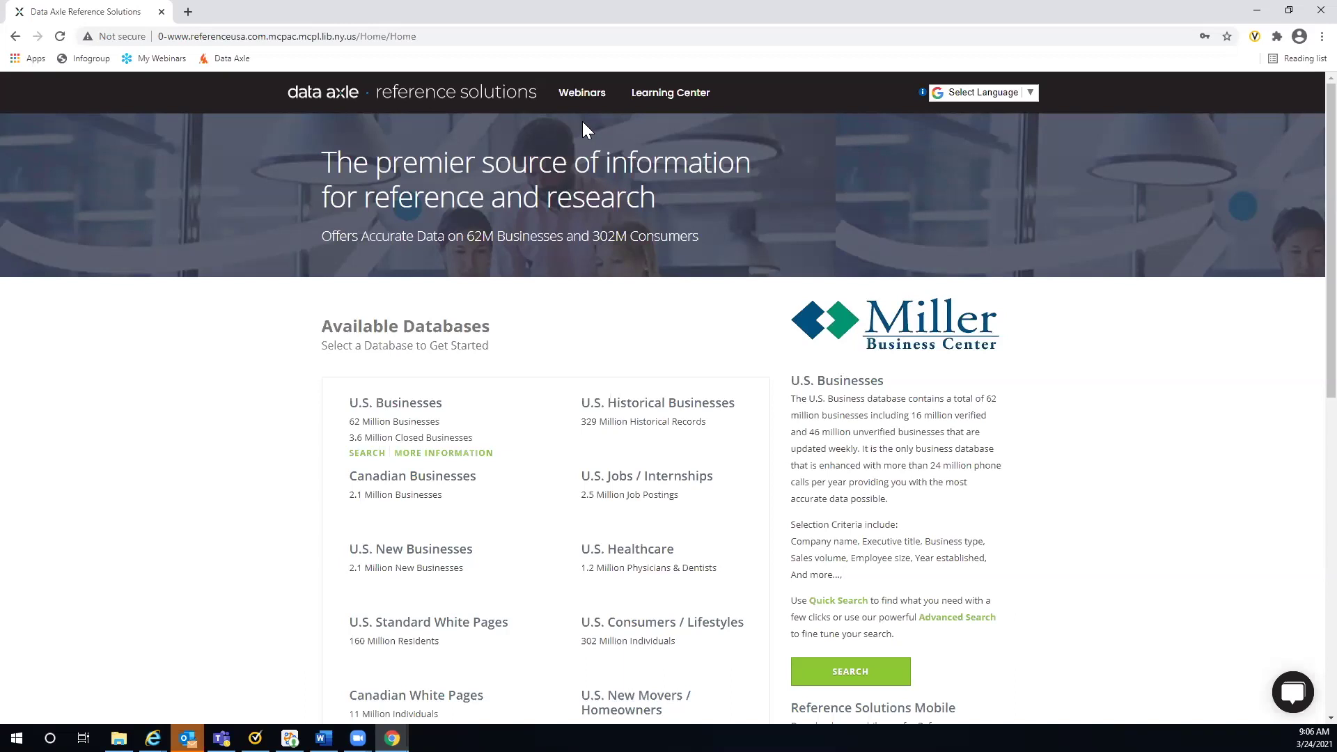
Open the Learning Center and look over the resource categories it offers
{"action": "left_click", "coordinate": [664, 102]}
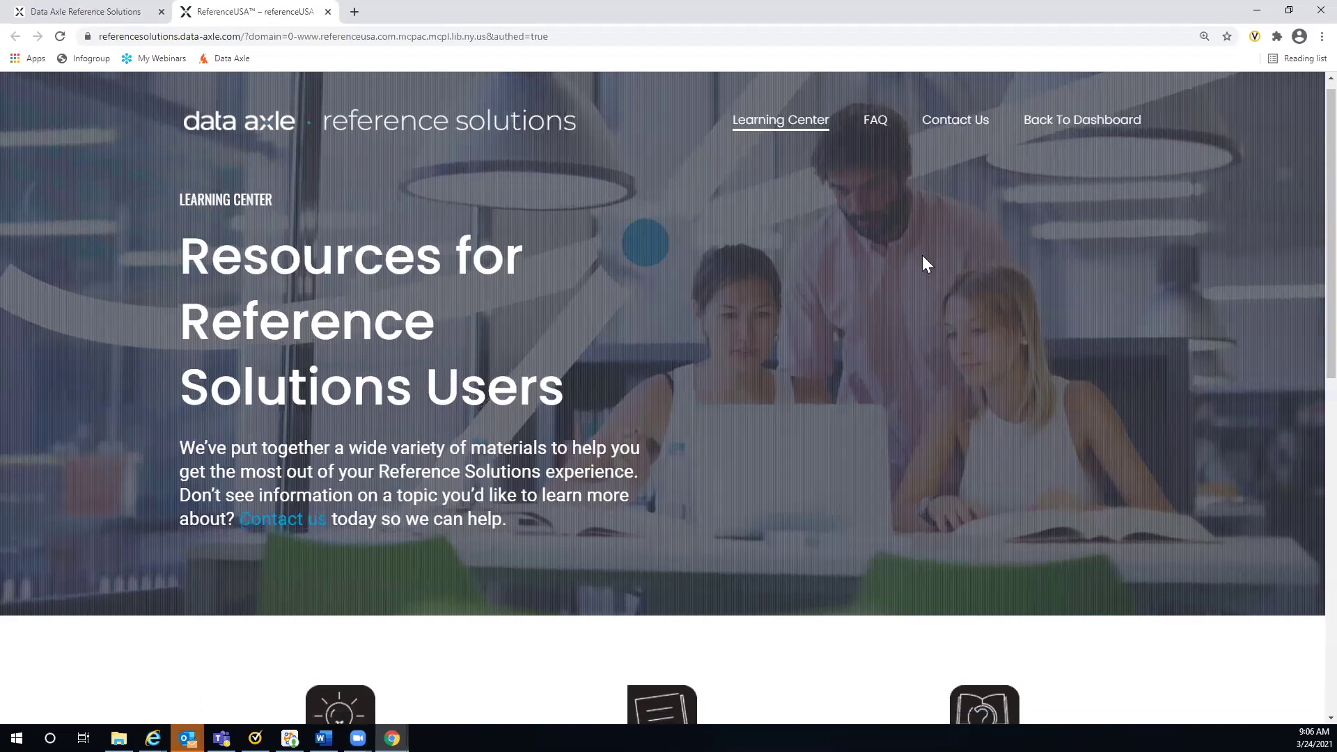
{"action": "scroll", "coordinate": [922, 257], "scroll_direction": "down", "scroll_amount": 3}
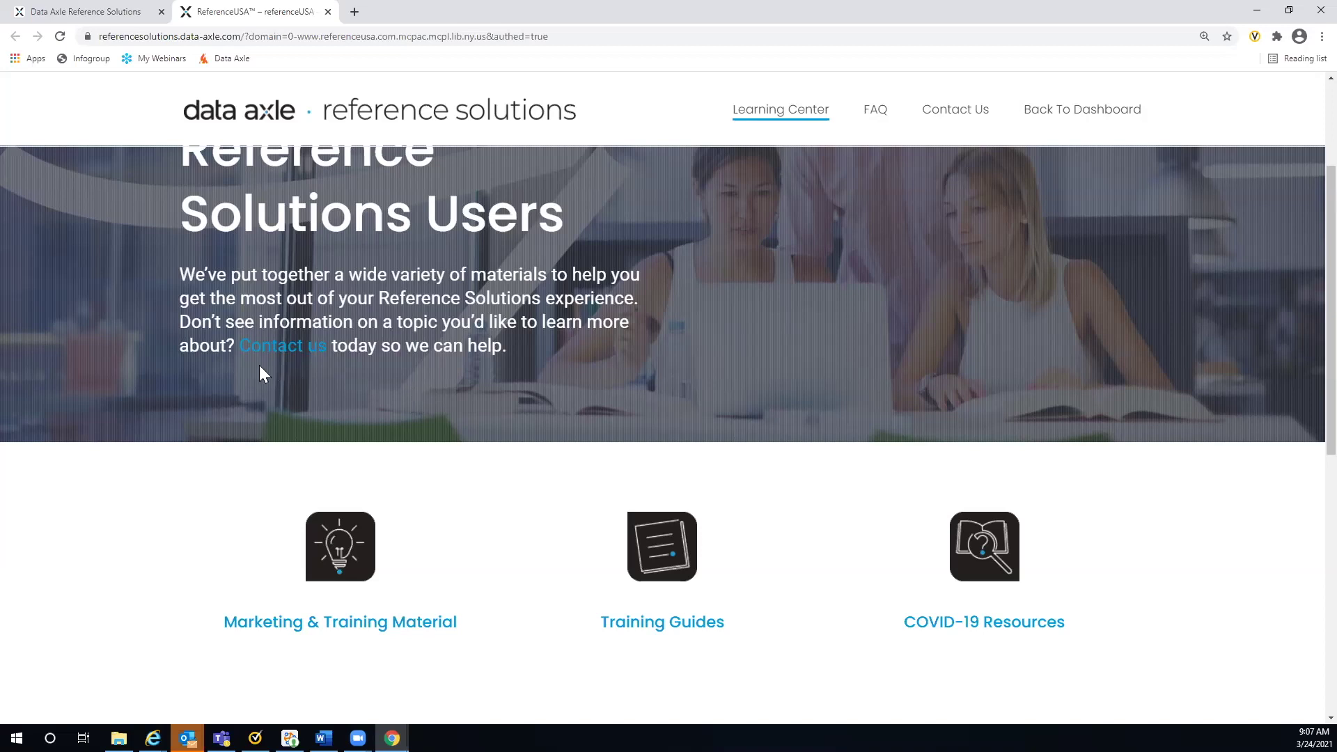
{"action": "scroll", "coordinate": [501, 582], "scroll_direction": "down", "scroll_amount": 3}
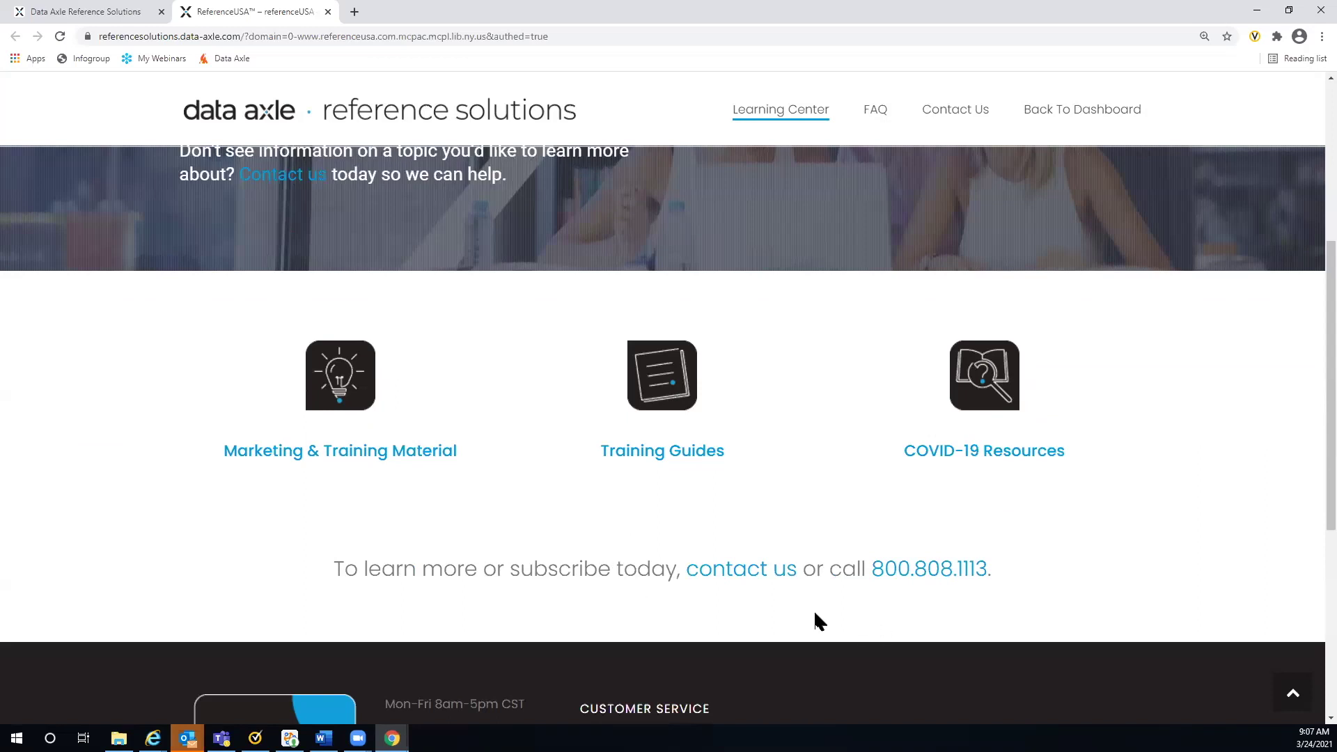
Open Marketing & Training Material and review the listed bookmarks, flyers and database overviews
{"action": "left_click", "coordinate": [326, 458]}
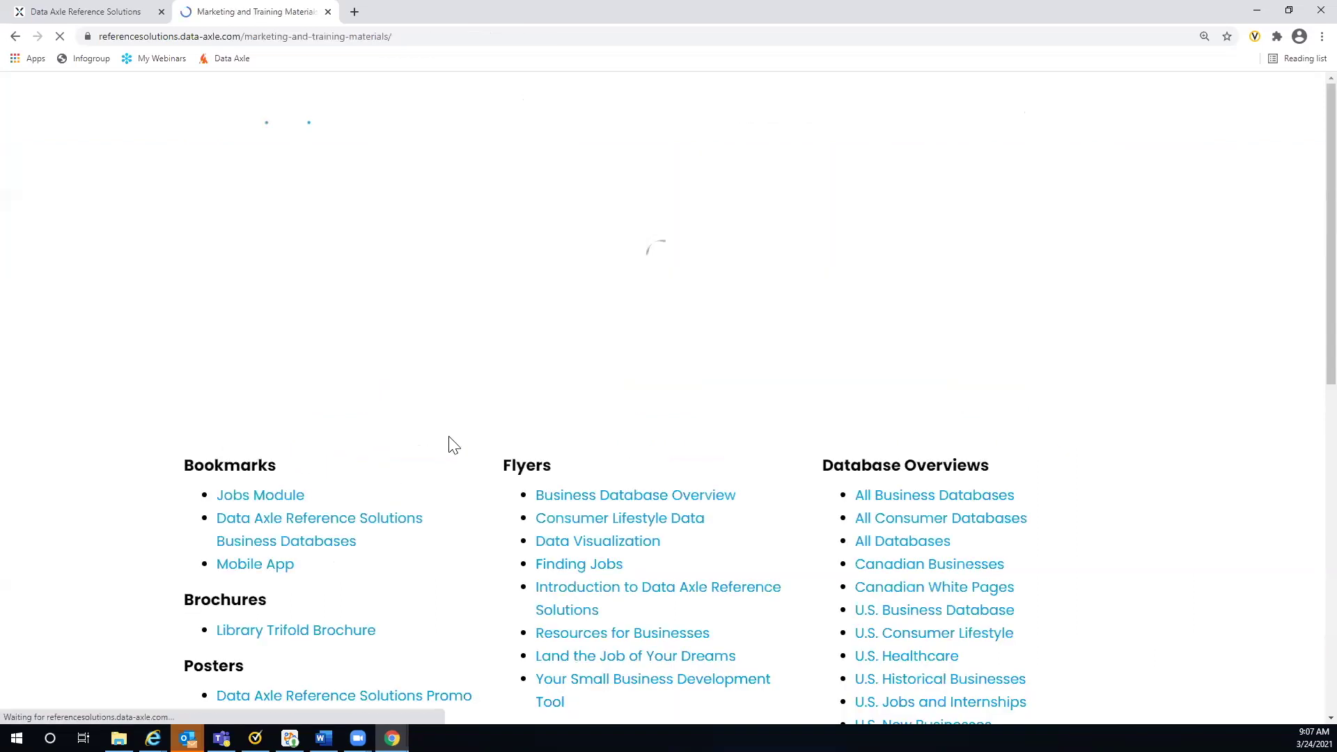
{"action": "scroll", "coordinate": [1110, 432], "scroll_direction": "down", "scroll_amount": 3}
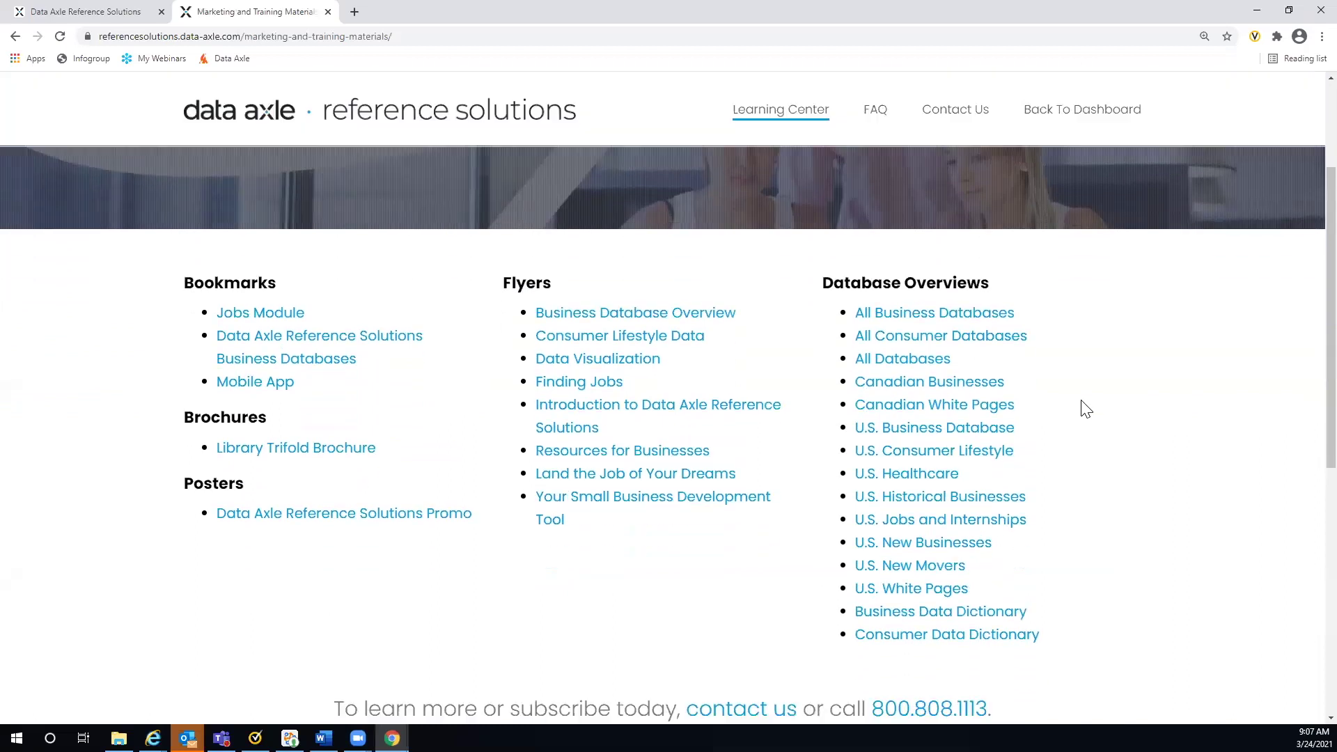
{"action": "scroll", "coordinate": [1079, 390], "scroll_direction": "down", "scroll_amount": 2}
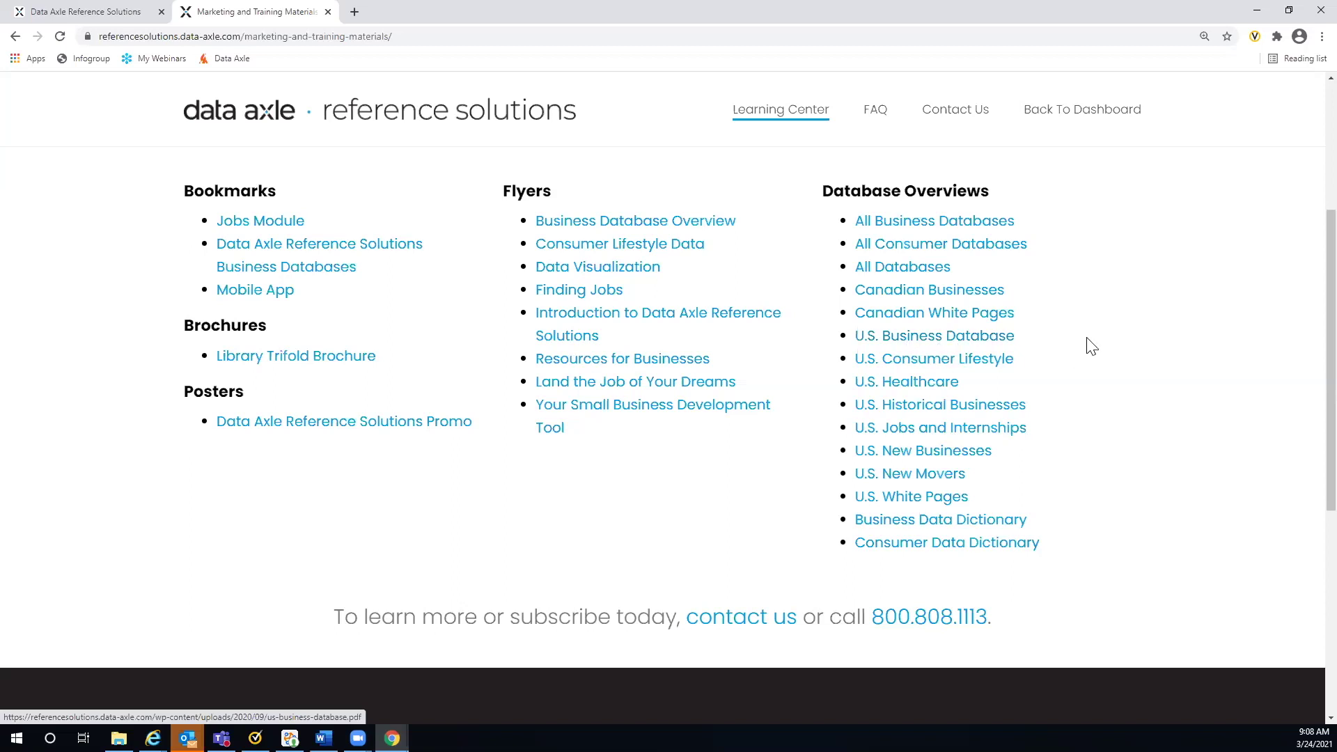
{"action": "scroll", "coordinate": [1090, 346], "scroll_direction": "up", "scroll_amount": 4}
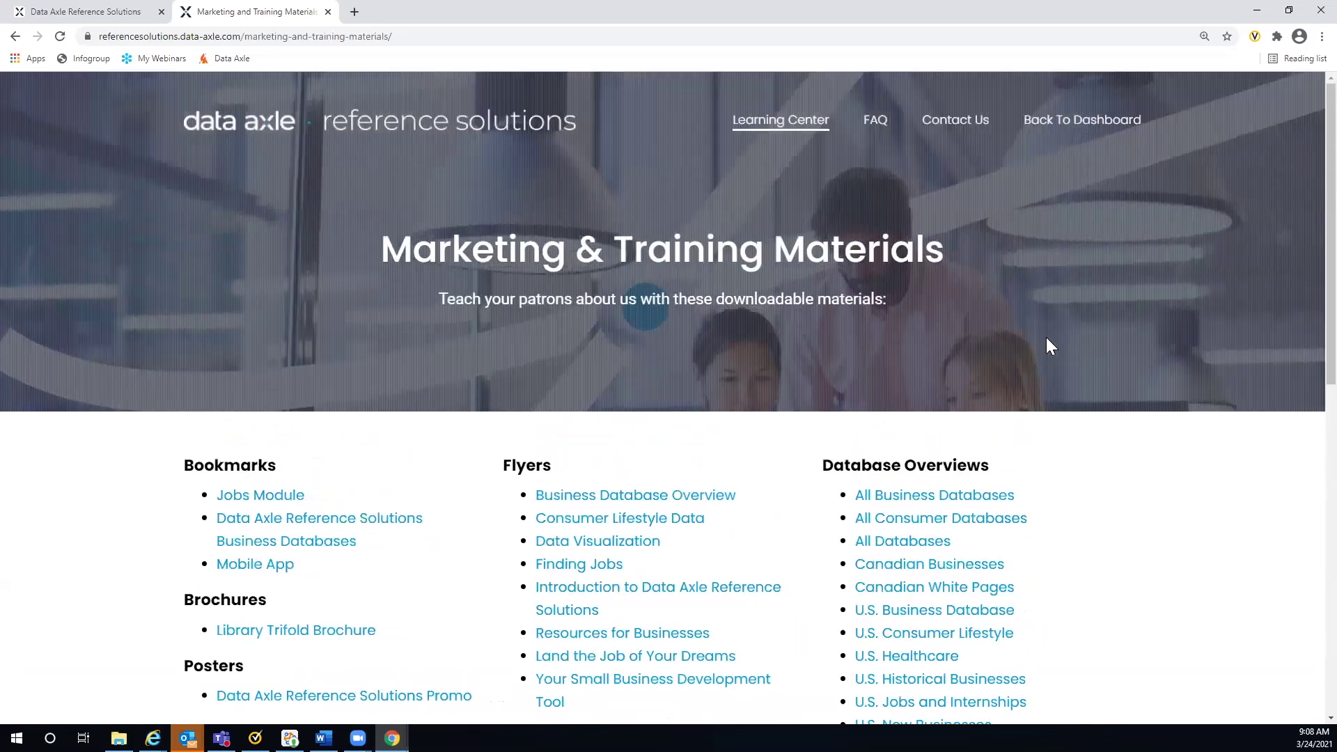
Go back to the dashboard and review the available databases and the Personal Accounts section
{"action": "left_click", "coordinate": [15, 36]}
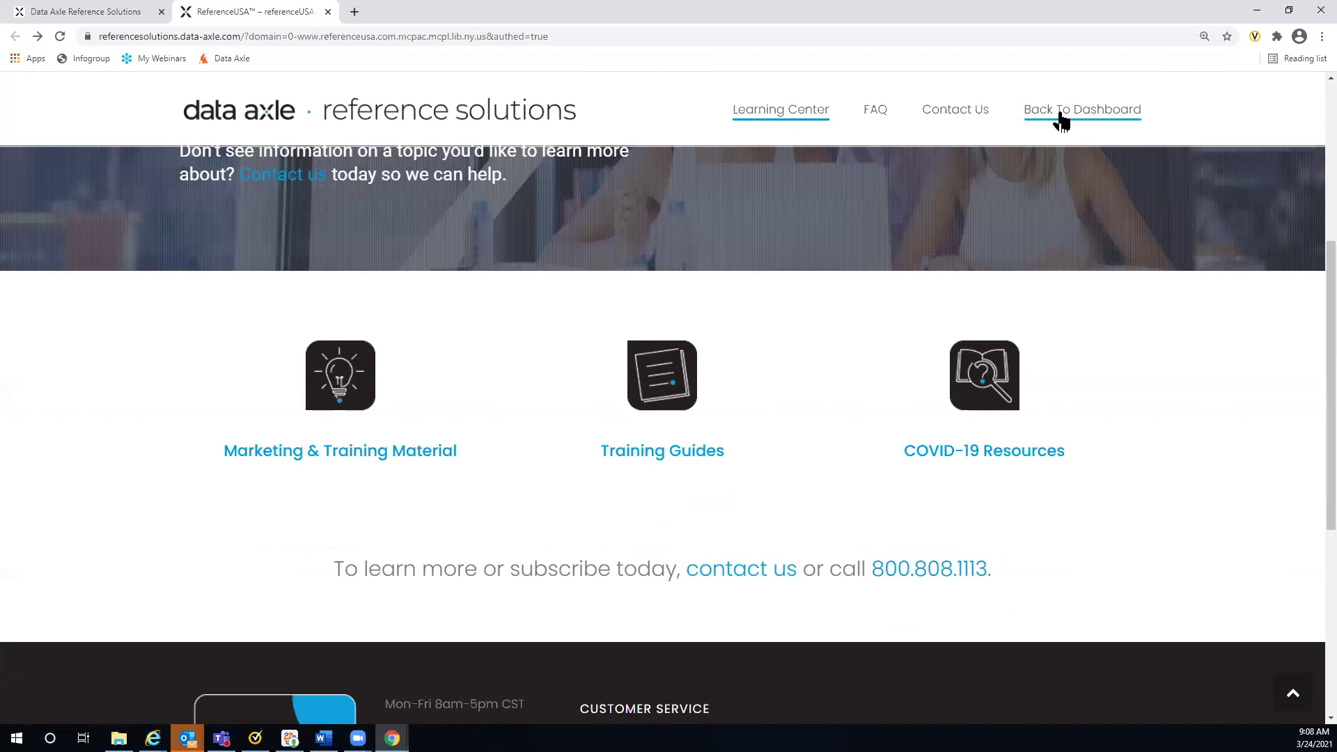
{"action": "left_click", "coordinate": [1050, 120]}
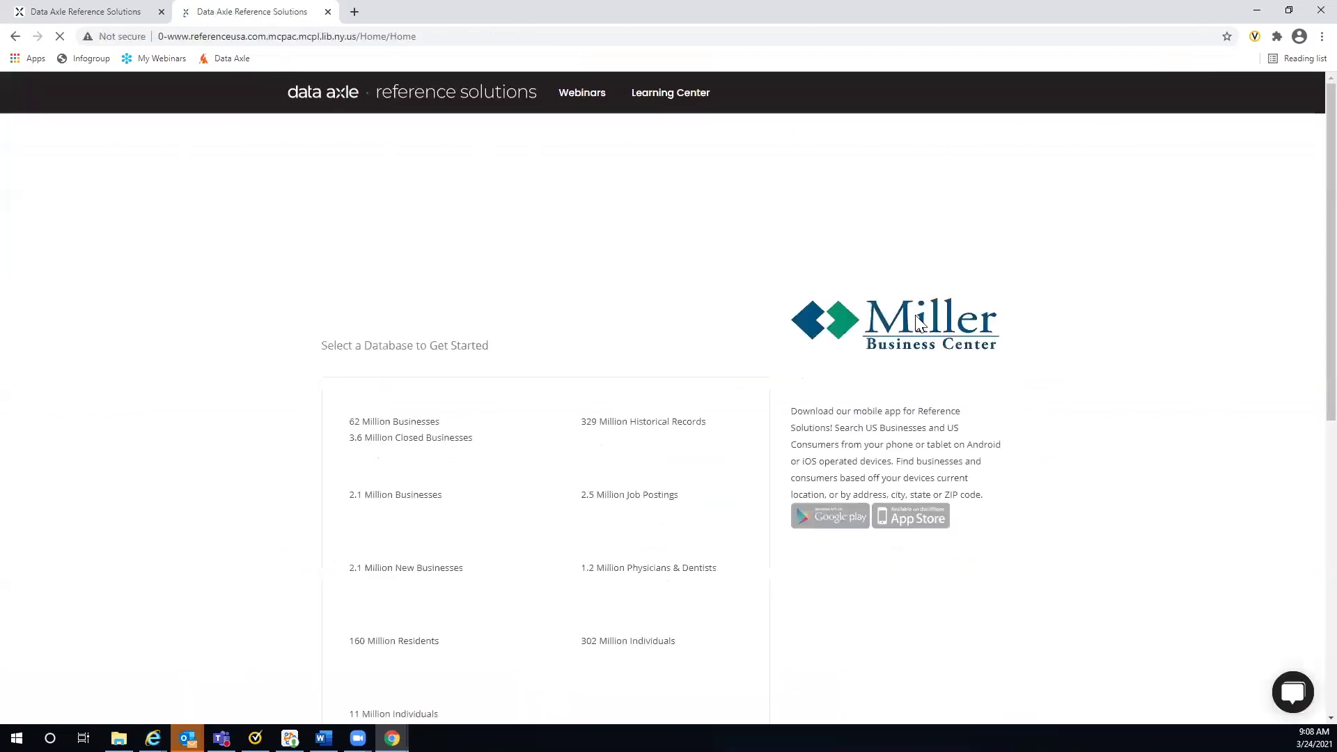
{"action": "scroll", "coordinate": [1057, 362], "scroll_direction": "down", "scroll_amount": 4}
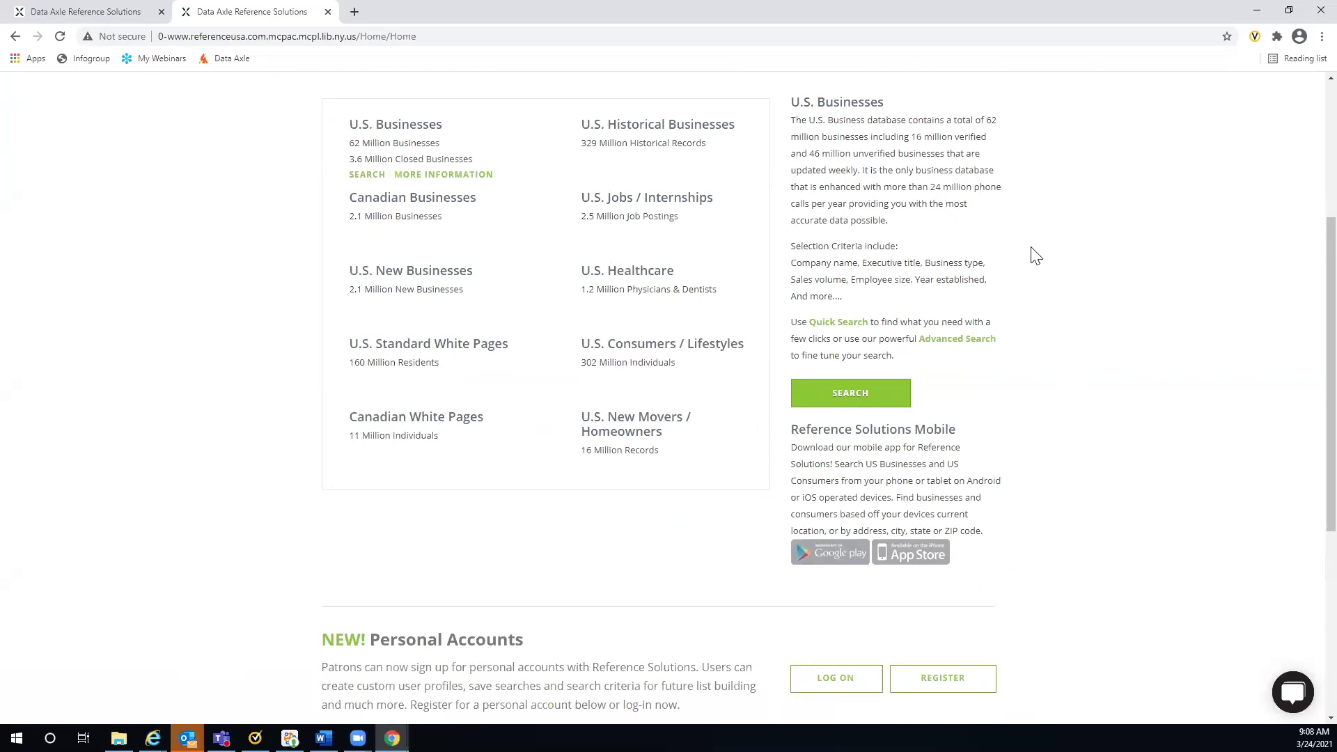
{"action": "scroll", "coordinate": [1033, 255], "scroll_direction": "down", "scroll_amount": 1}
{"action": "scroll", "coordinate": [1035, 256], "scroll_direction": "down", "scroll_amount": 2}
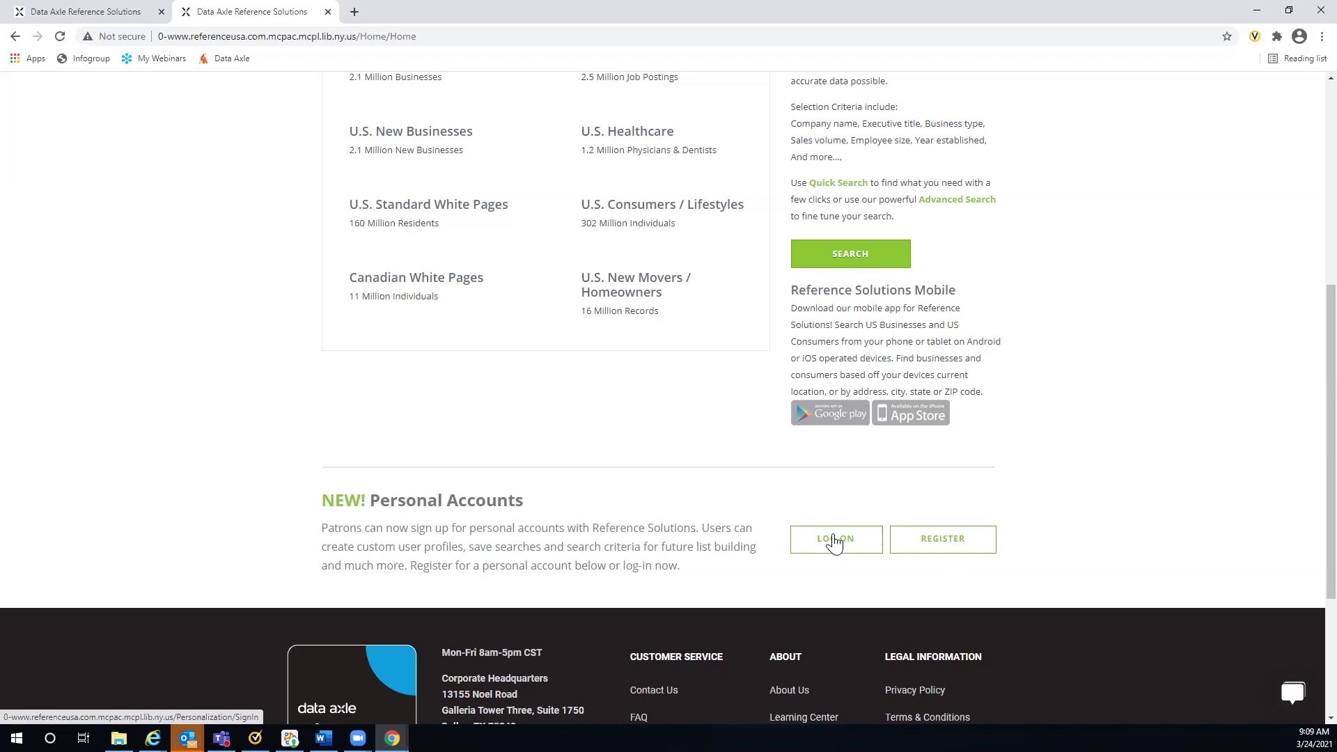
{"action": "scroll", "coordinate": [507, 428], "scroll_direction": "up", "scroll_amount": 1}
{"action": "scroll", "coordinate": [506, 427], "scroll_direction": "up", "scroll_amount": 3}
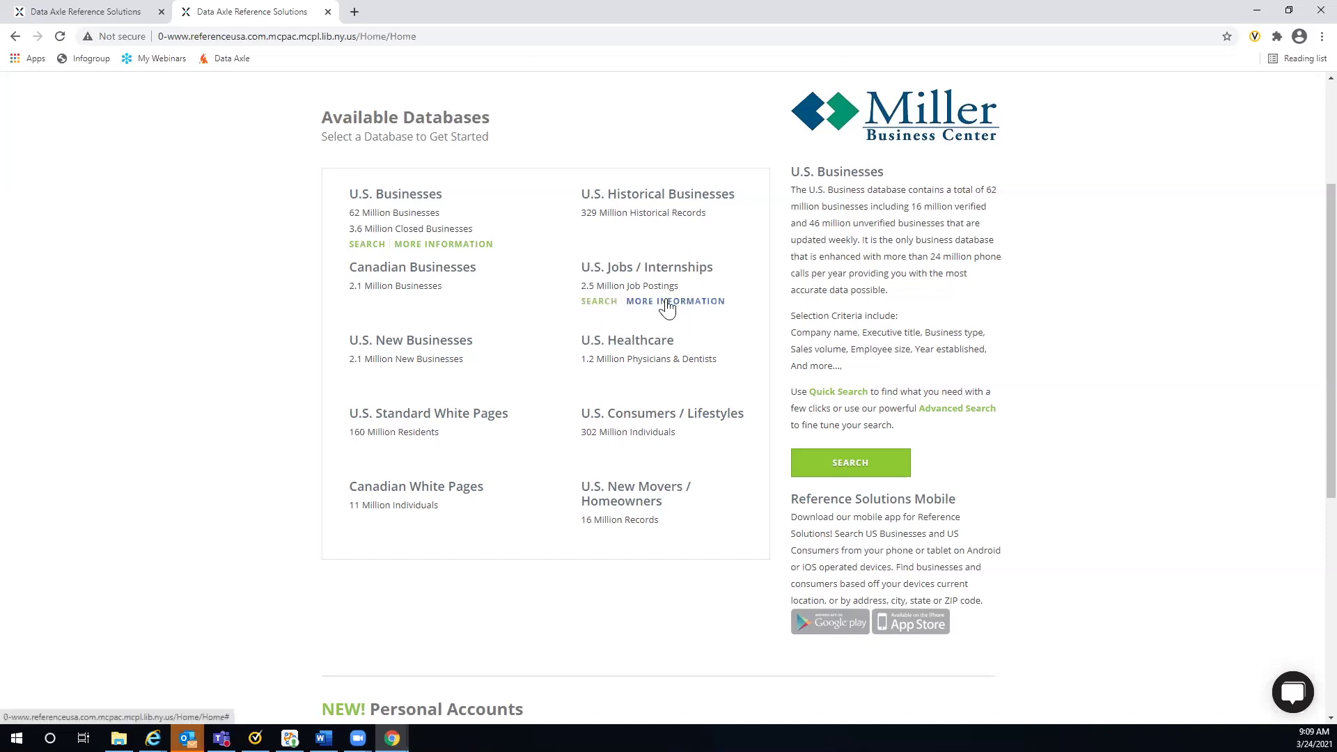
{"action": "scroll", "coordinate": [486, 492], "scroll_direction": "down", "scroll_amount": 3}
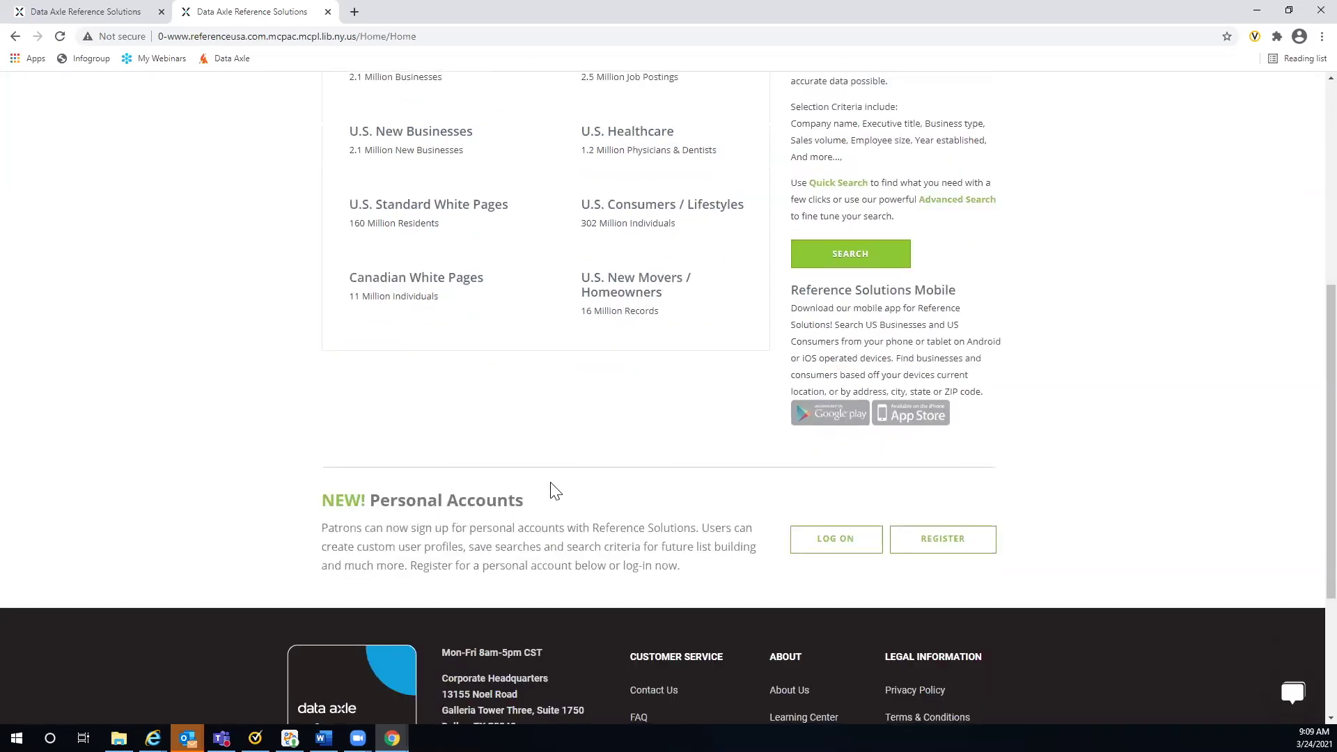
{"action": "scroll", "coordinate": [542, 444], "scroll_direction": "up", "scroll_amount": 4}
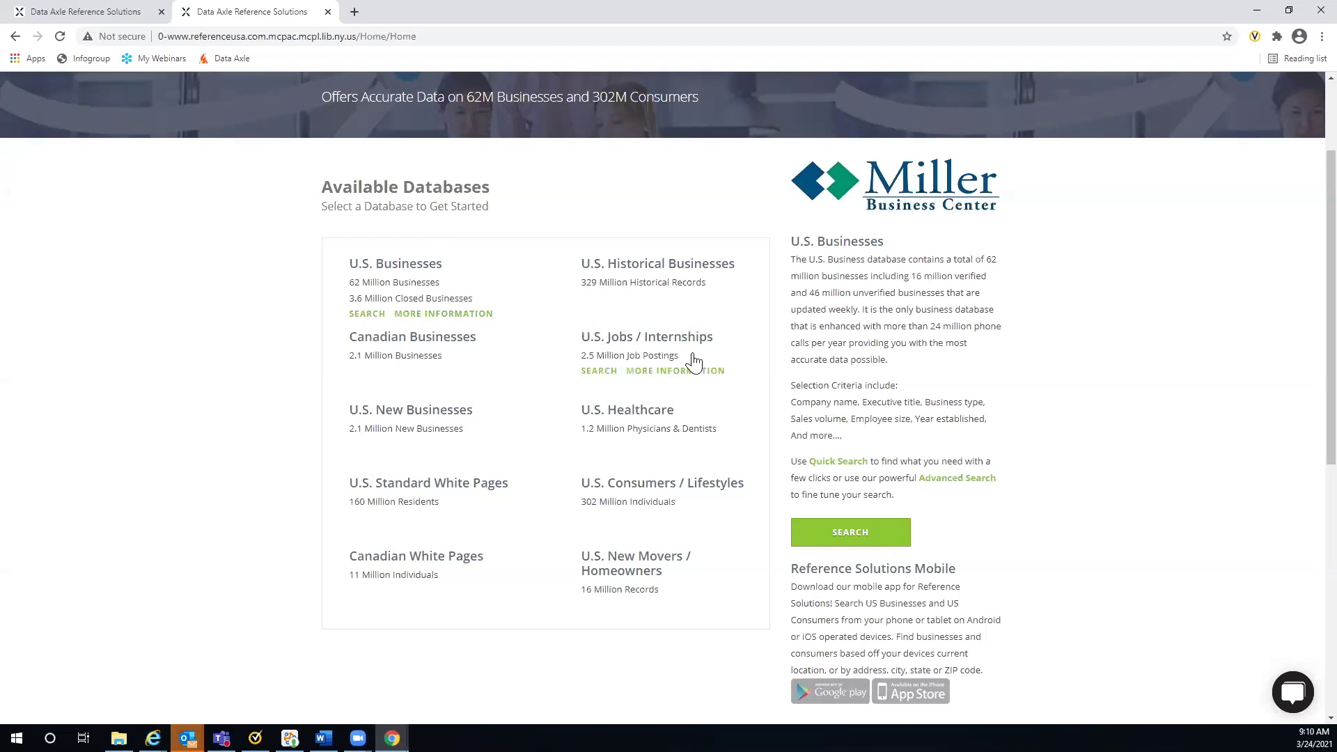
Open the search for the U.S. Jobs / Internships database and view its Job Resources section
{"action": "left_click", "coordinate": [597, 371]}
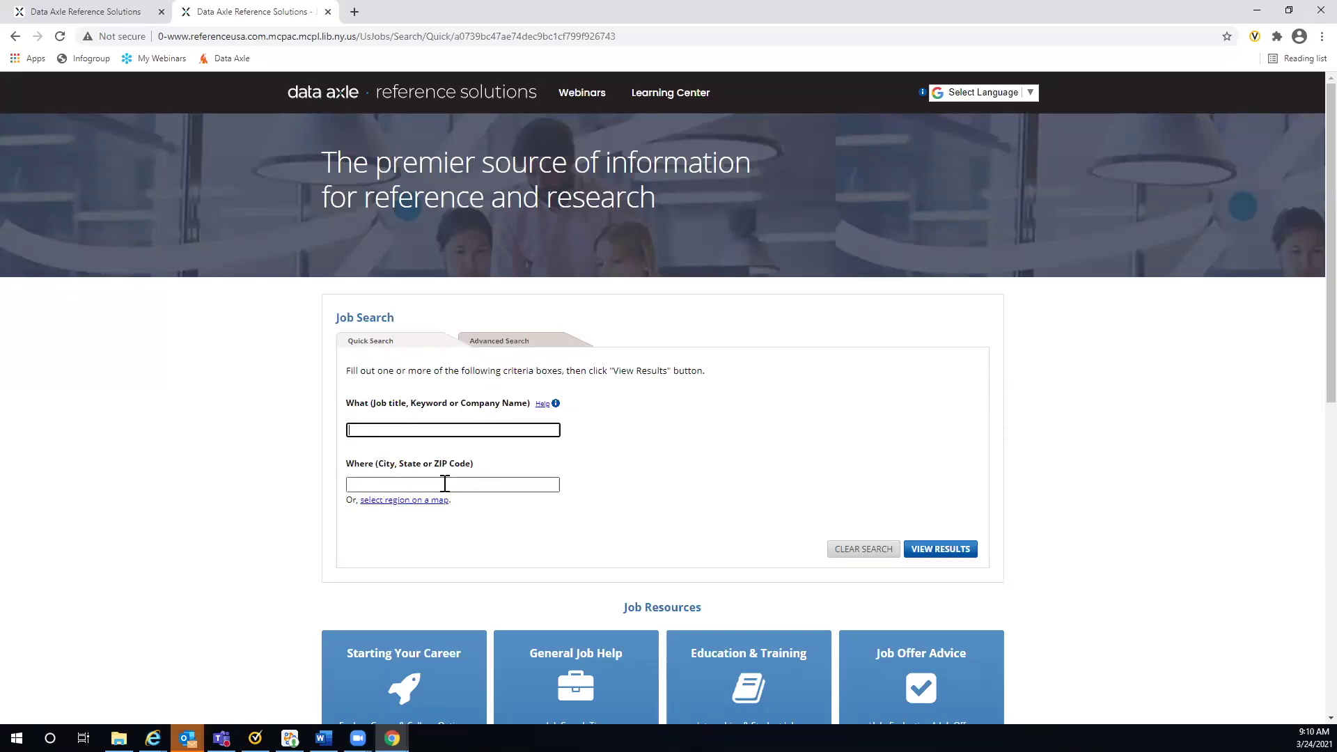
{"action": "scroll", "coordinate": [293, 472], "scroll_direction": "down", "scroll_amount": 1}
{"action": "scroll", "coordinate": [293, 472], "scroll_direction": "down", "scroll_amount": 3}
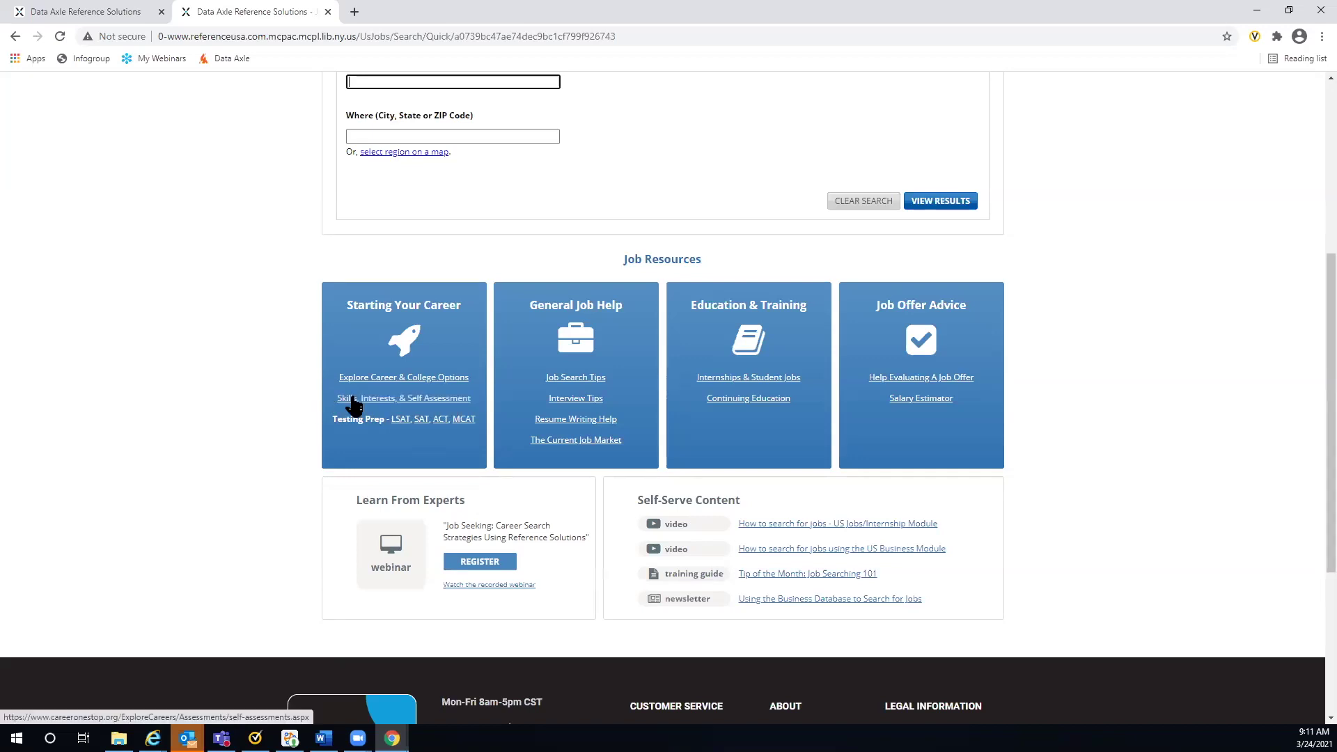
Open the Skills, Interests, & Self Assessment resource, look through the self-assessments page, and close it
{"action": "left_click", "coordinate": [419, 400]}
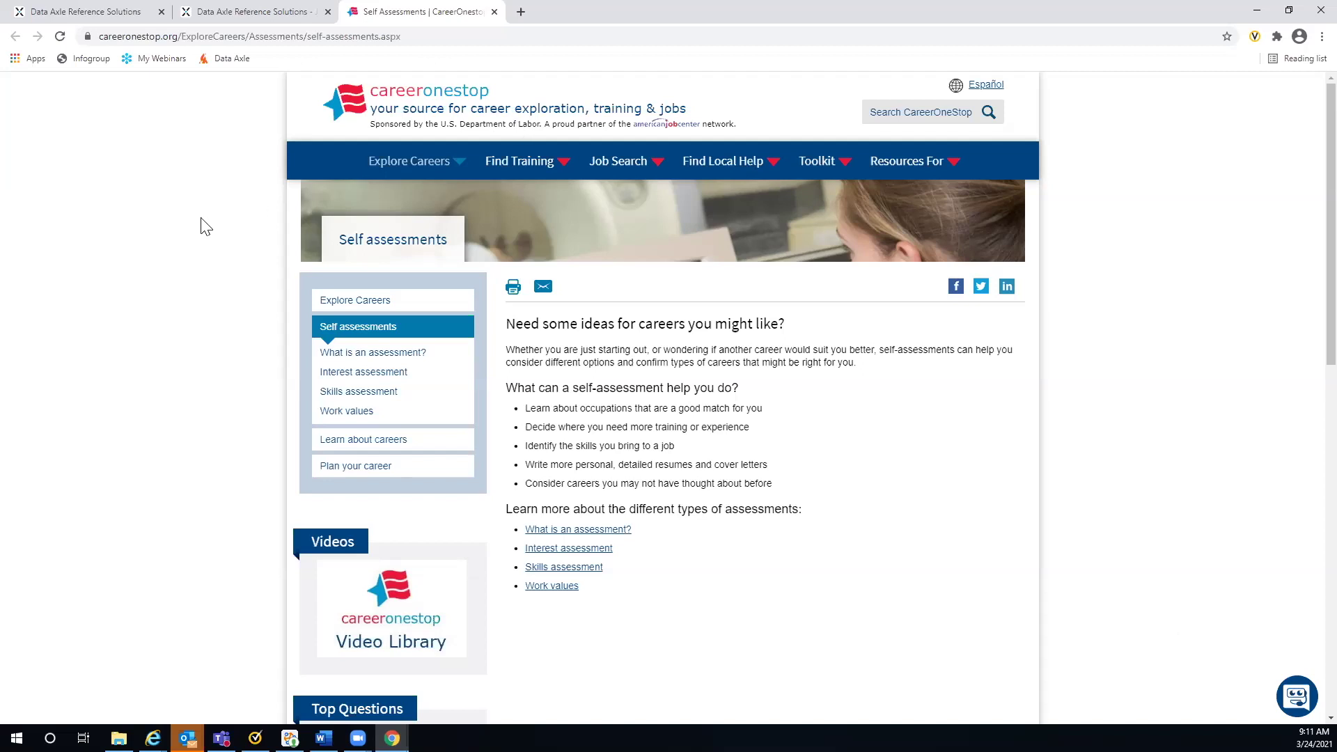
{"action": "scroll", "coordinate": [215, 227], "scroll_direction": "down", "scroll_amount": 3}
{"action": "scroll", "coordinate": [216, 224], "scroll_direction": "down", "scroll_amount": 2}
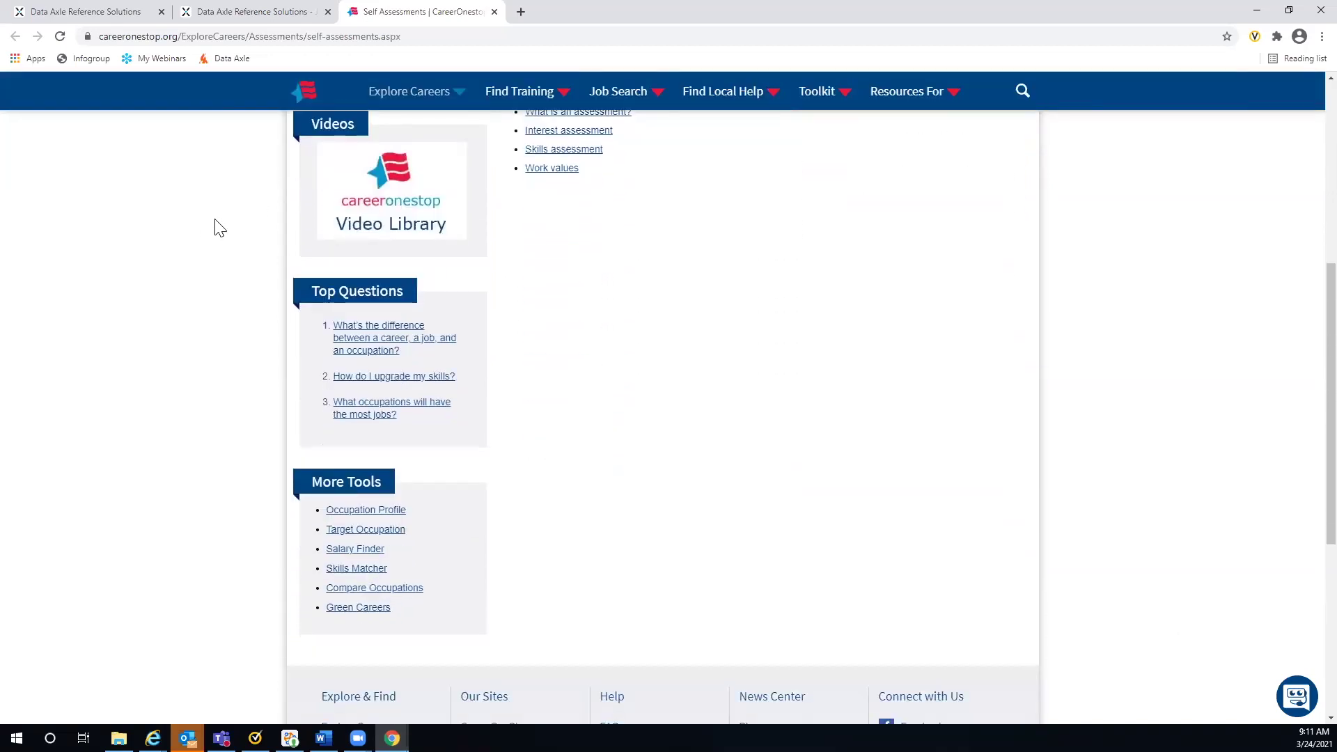
{"action": "left_click", "coordinate": [494, 13]}
Set the job search keyword to the suggested title "administrative assistant"
{"action": "scroll", "coordinate": [685, 244], "scroll_direction": "up", "scroll_amount": 2}
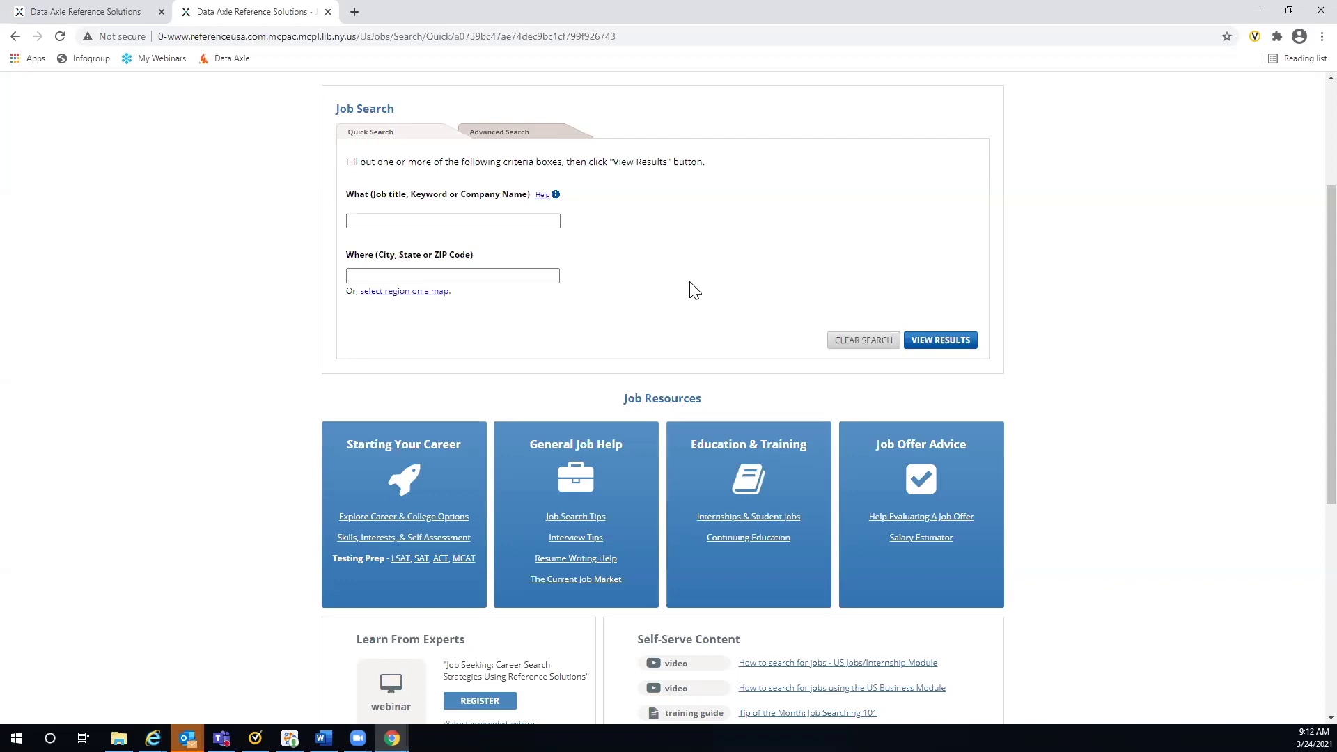
{"action": "left_click", "coordinate": [354, 219]}
{"action": "left_click", "coordinate": [353, 220]}
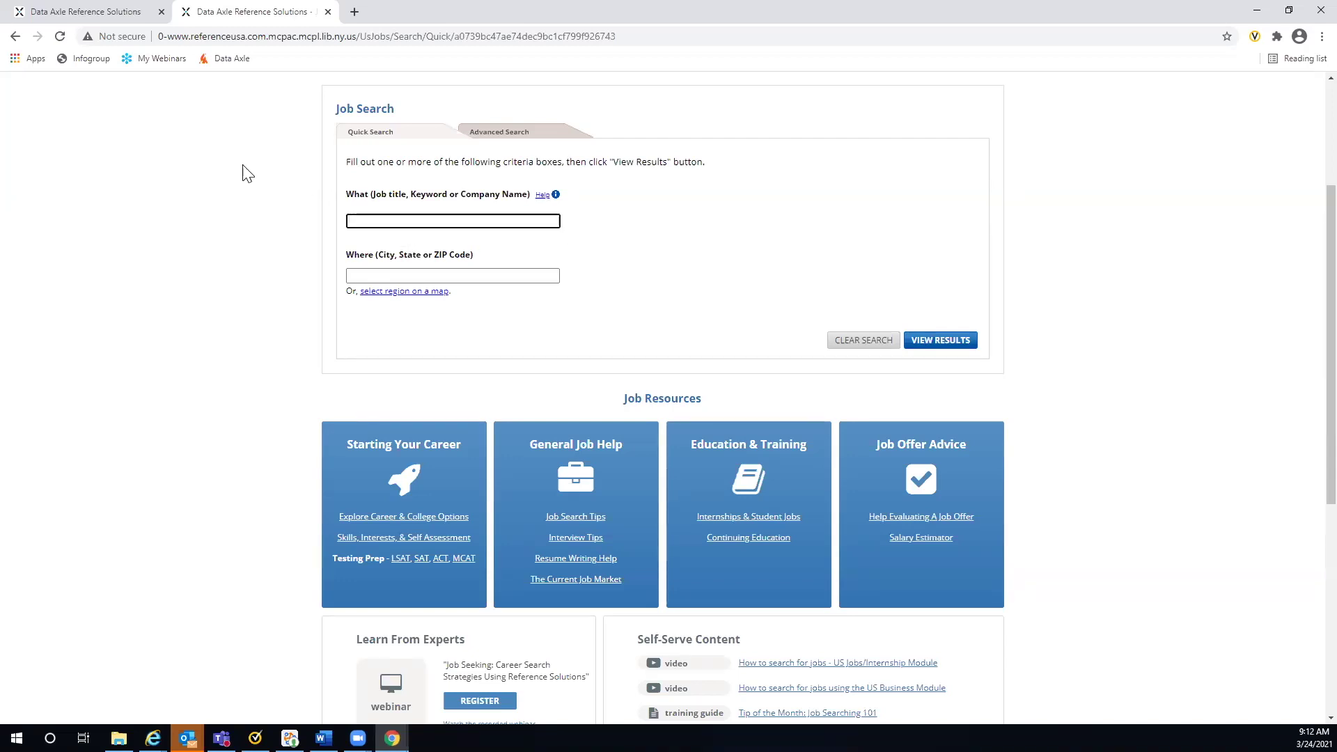
{"action": "type", "text": "Ad"}
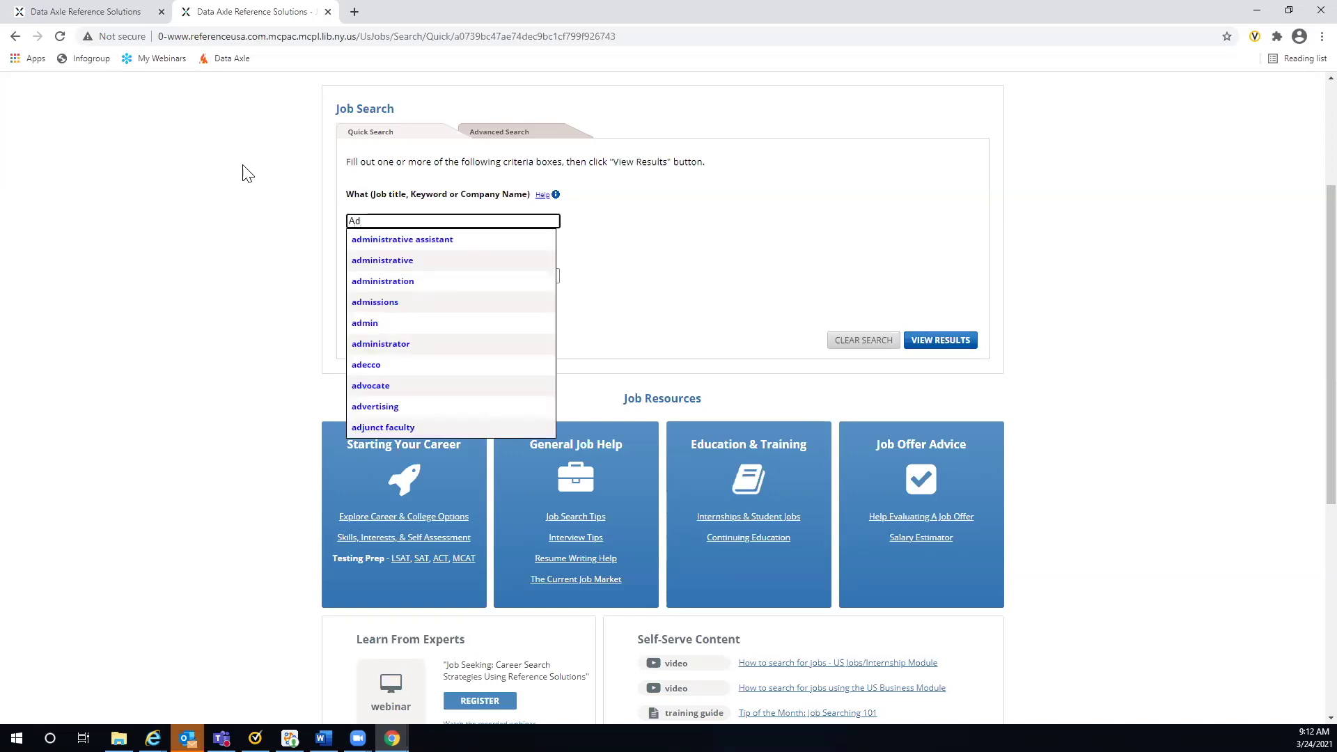
{"action": "type", "text": "mi"}
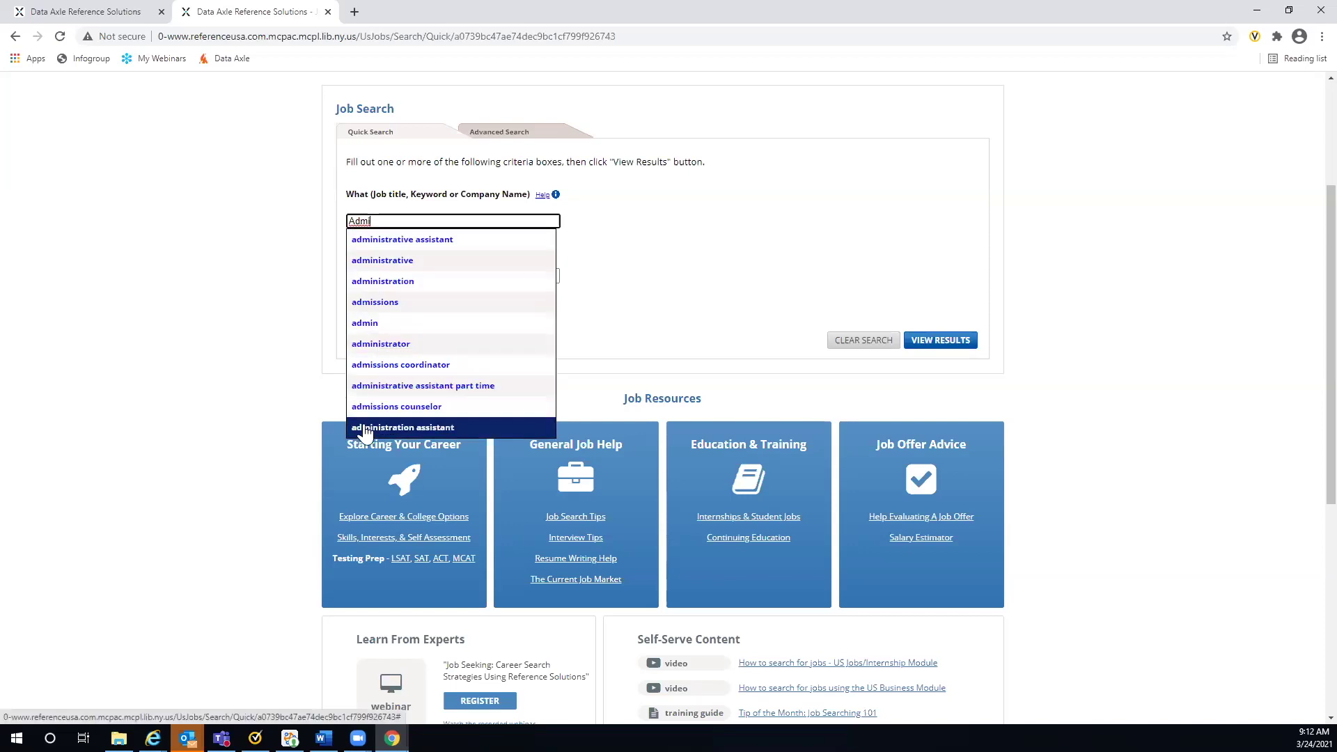
{"action": "left_click", "coordinate": [427, 240]}
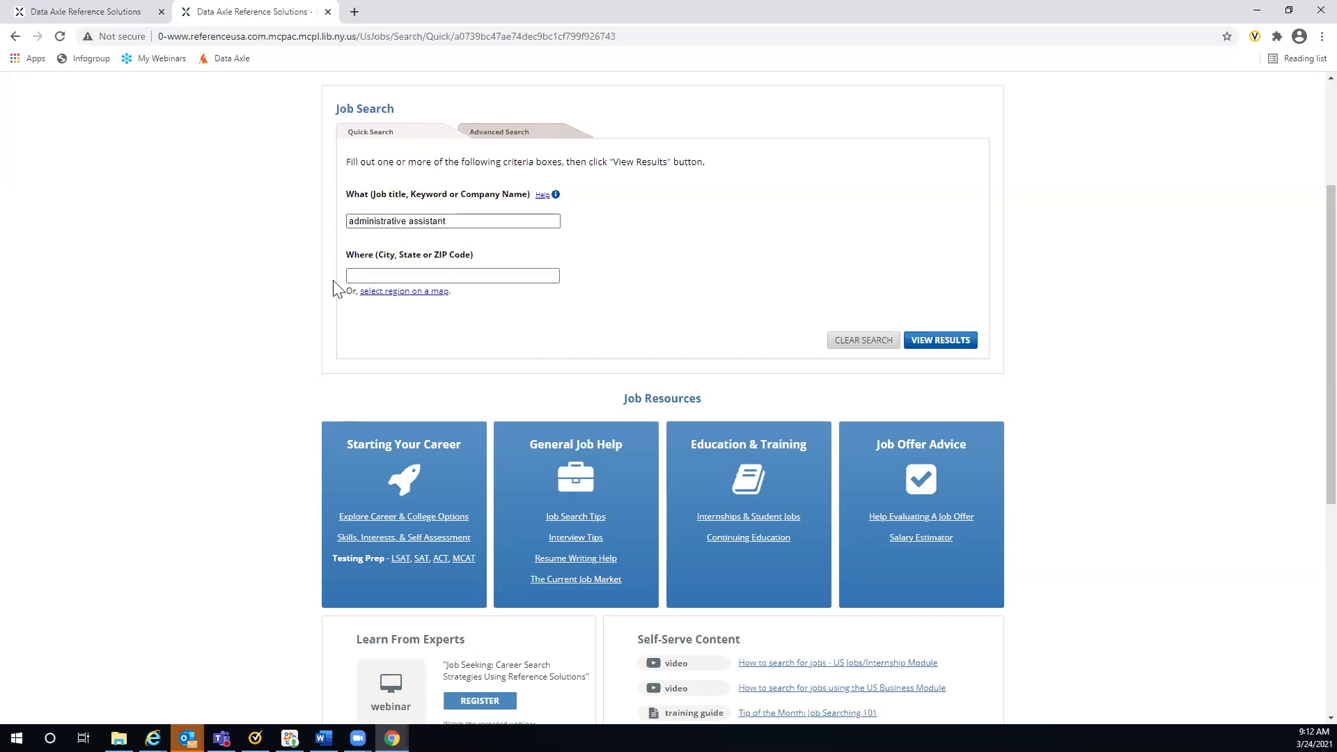
Set the job search location to Centereach, NY and display the matching job results
{"action": "left_click", "coordinate": [350, 275]}
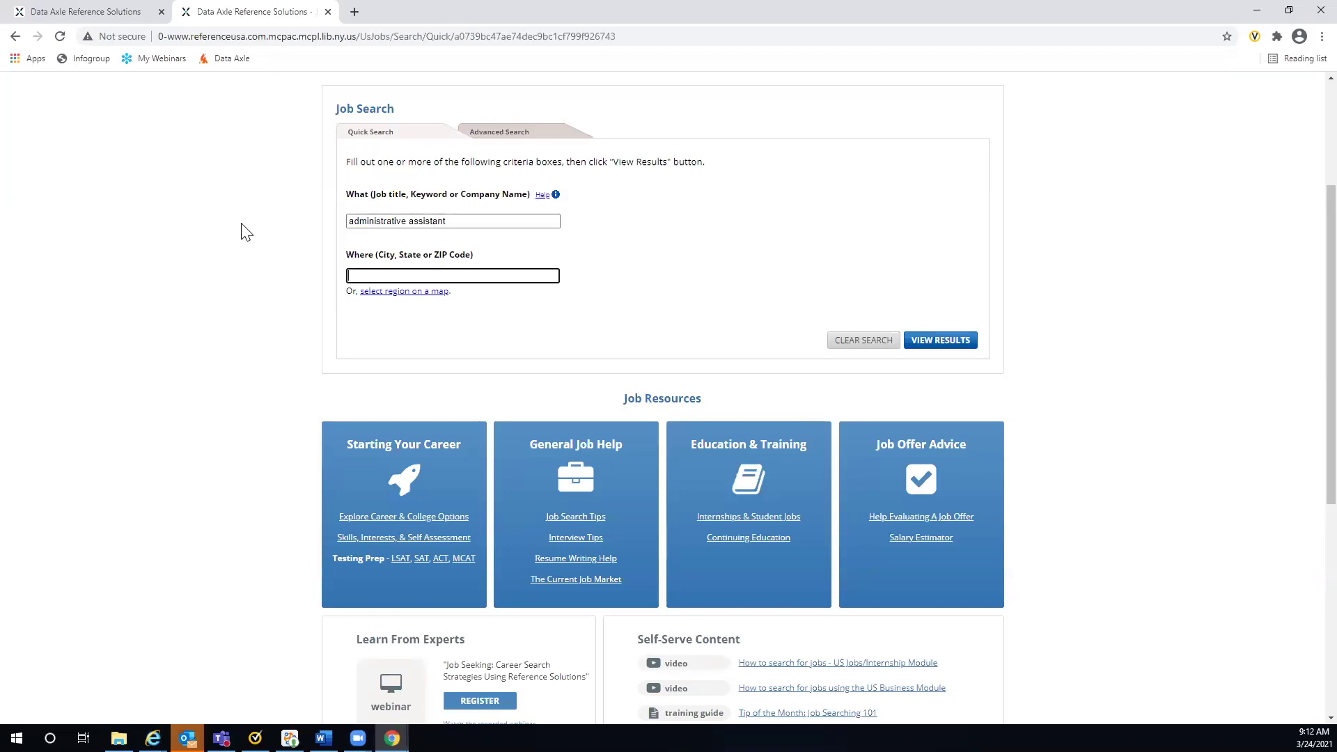
{"action": "type", "text": "Cen"}
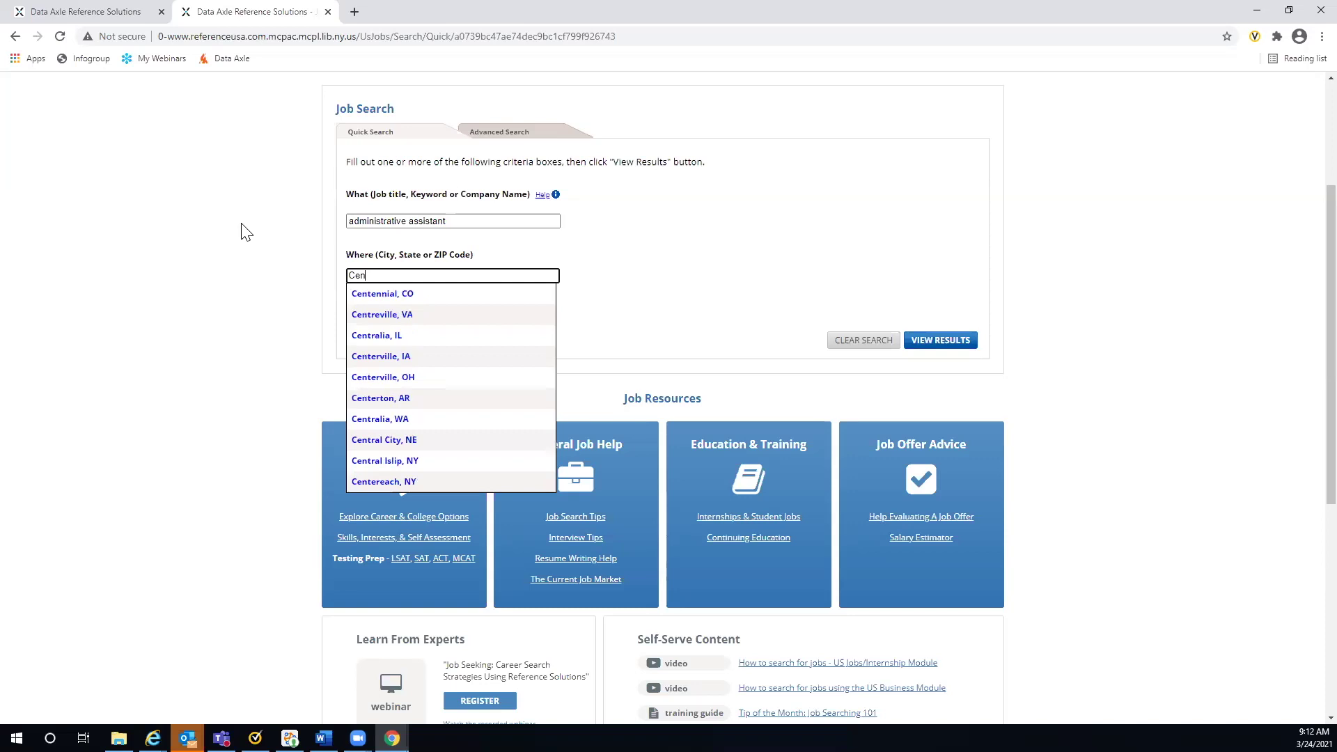
{"action": "type", "text": "terea"}
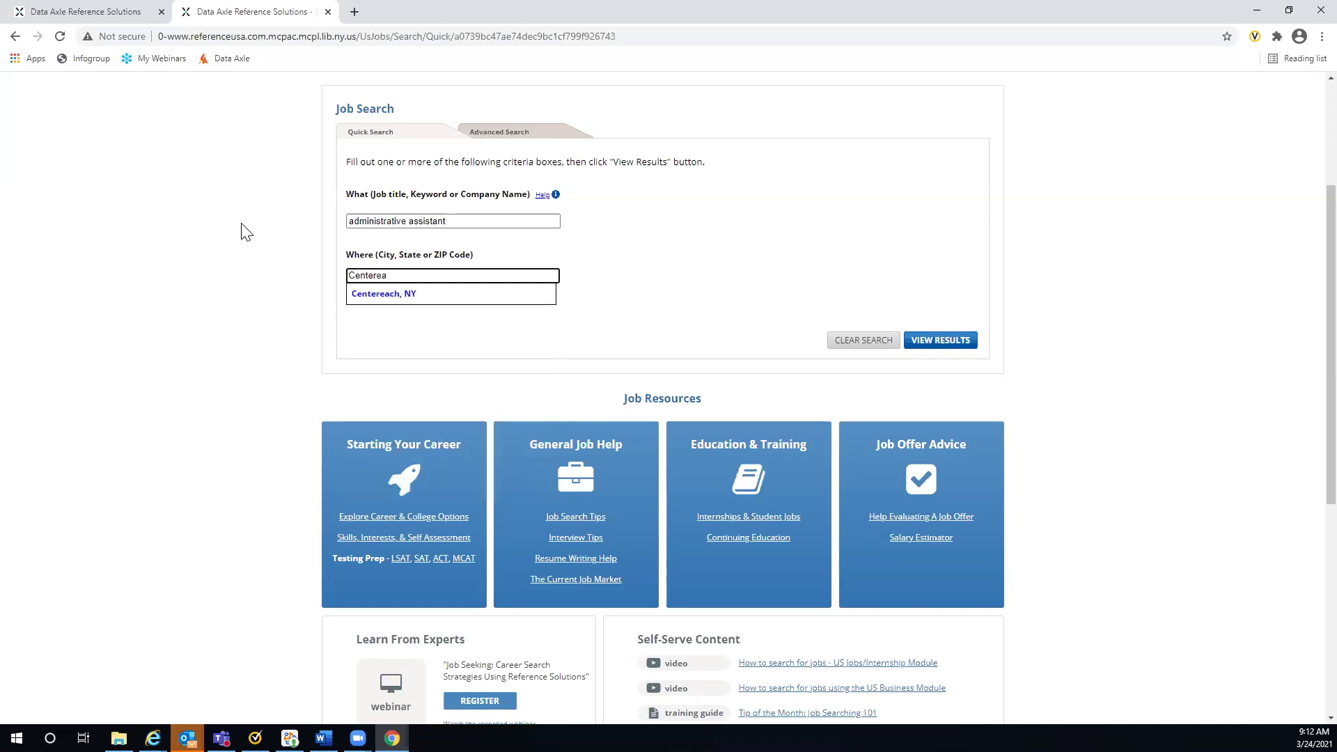
{"action": "left_click", "coordinate": [367, 296]}
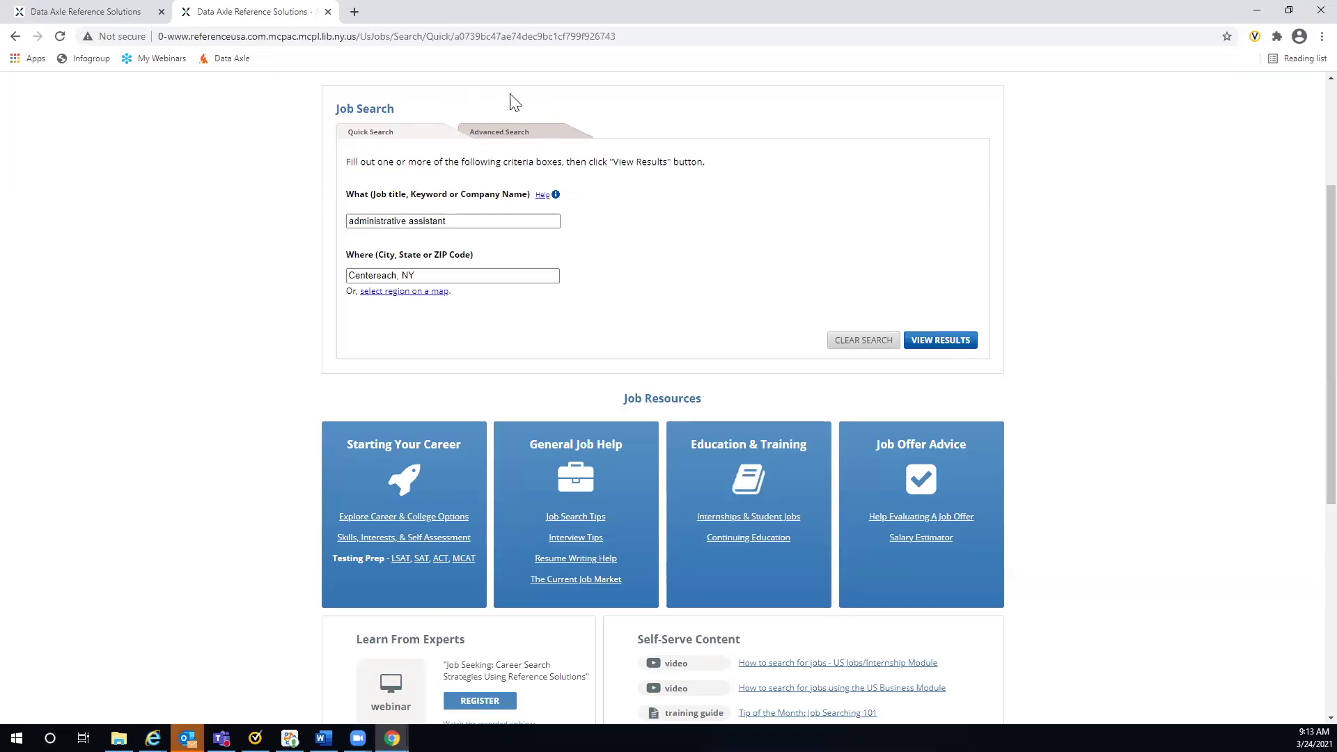
{"action": "left_click", "coordinate": [929, 346]}
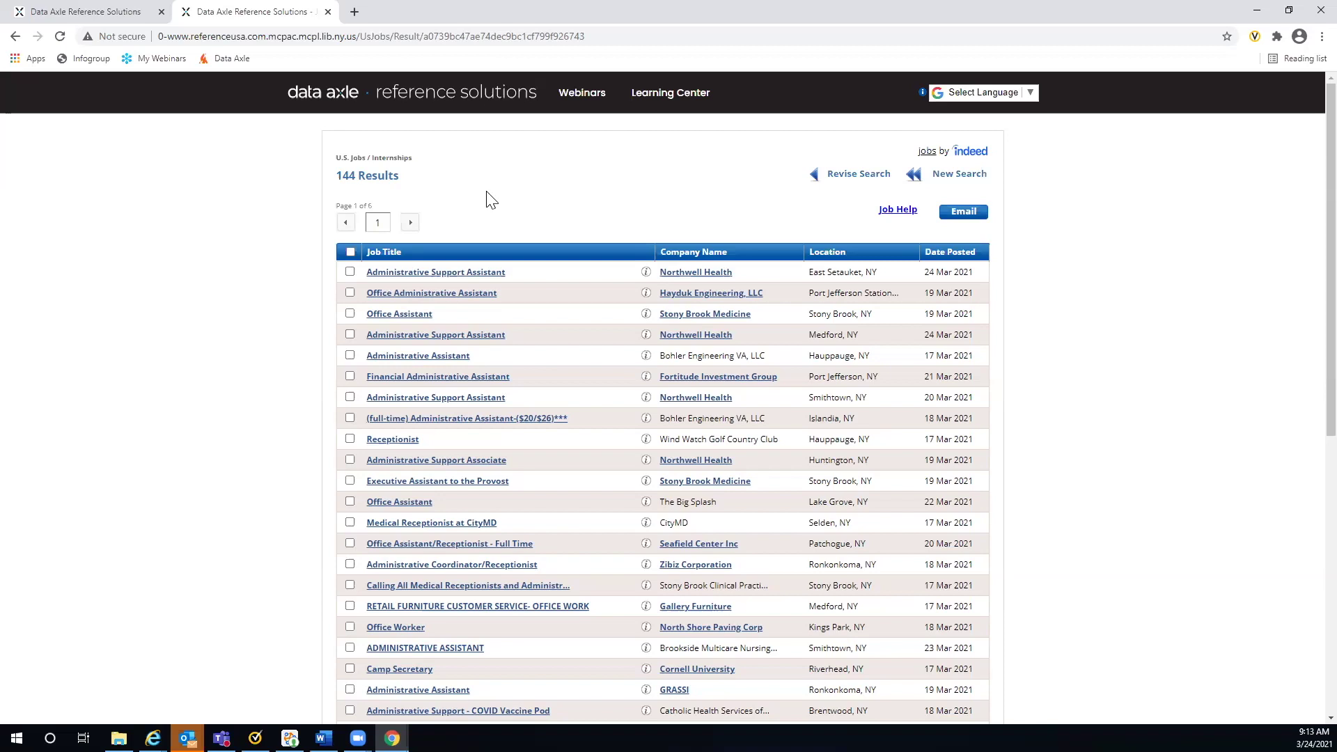
Open the Administrative Assistant posting from GRASSI in the results and read its full job description
{"action": "scroll", "coordinate": [571, 187], "scroll_direction": "down", "scroll_amount": 1}
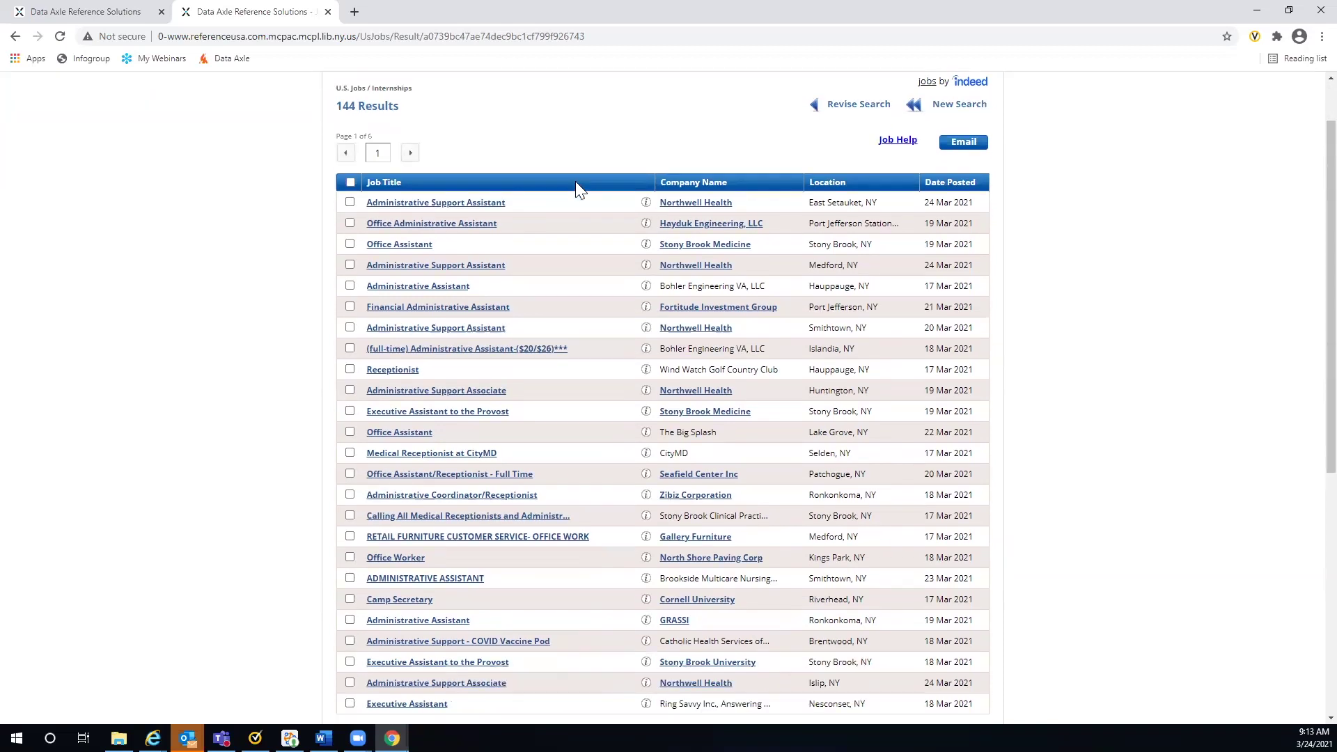
{"action": "scroll", "coordinate": [575, 188], "scroll_direction": "down", "scroll_amount": 1}
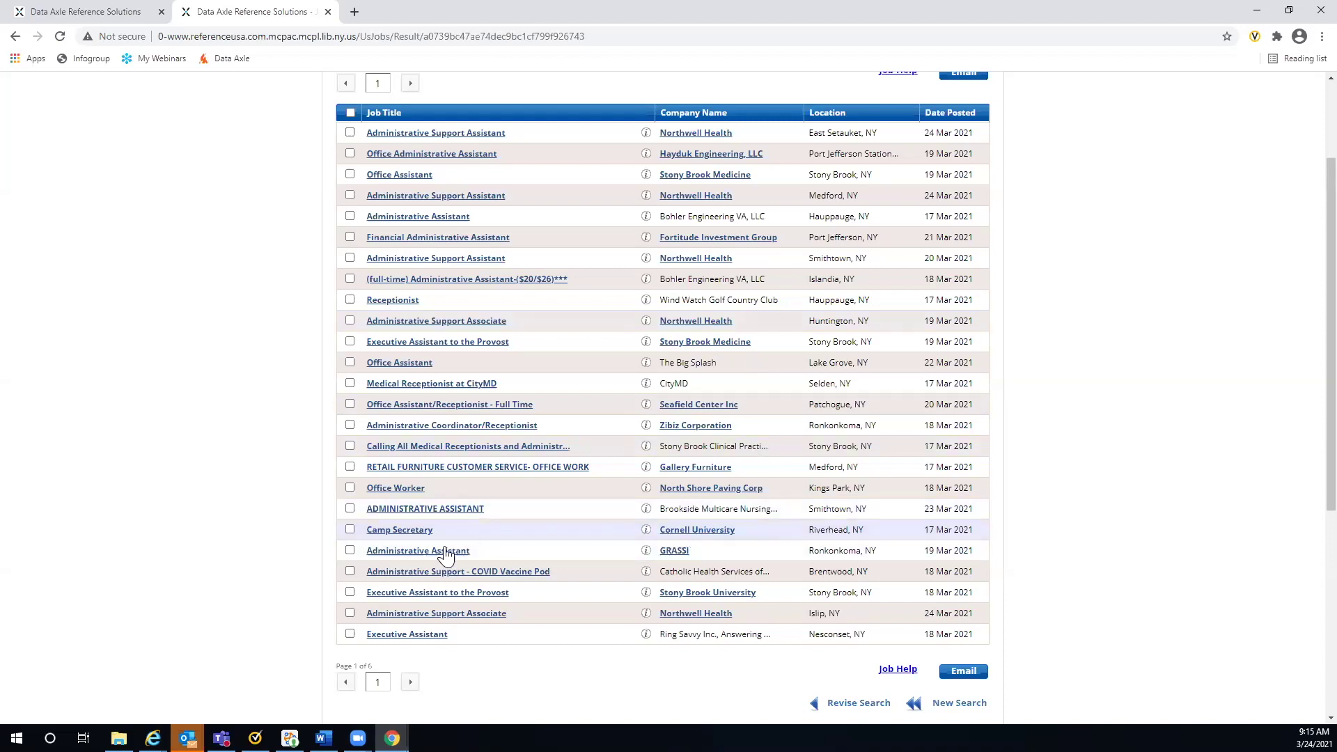
{"action": "left_click", "coordinate": [408, 551]}
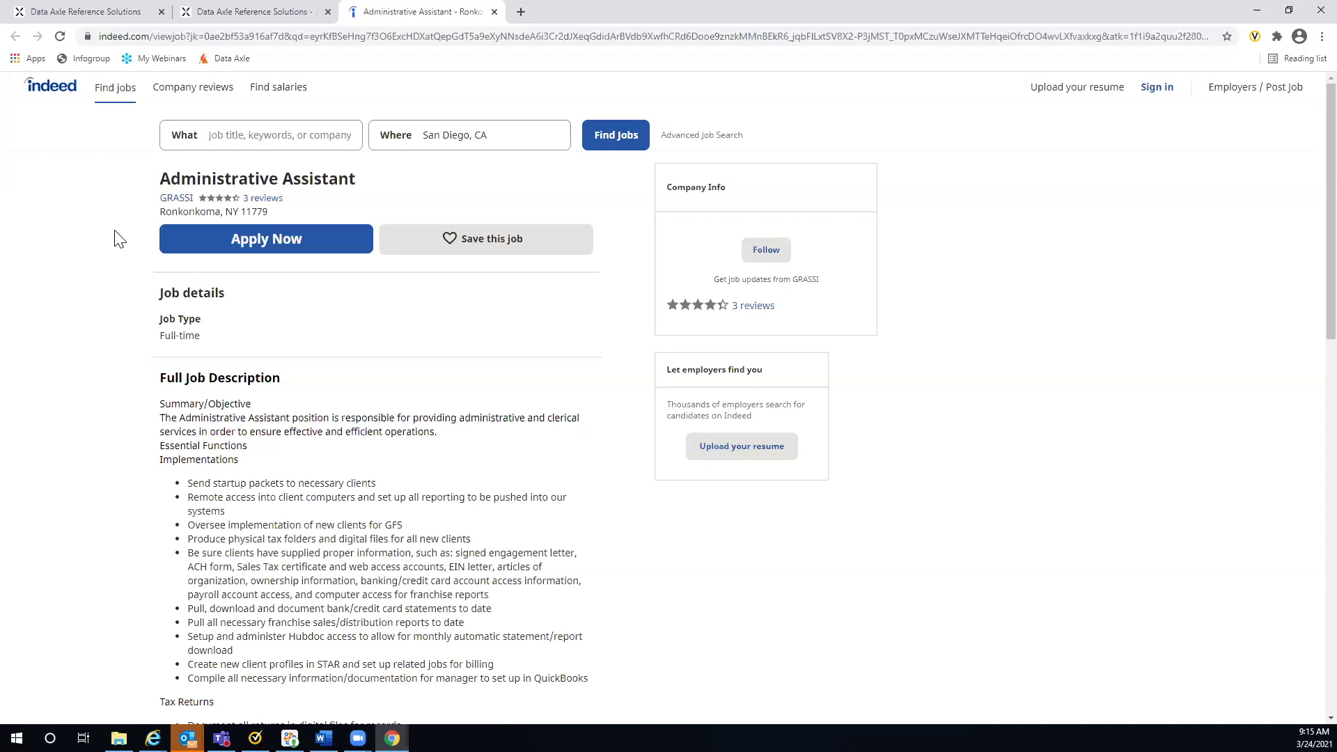
{"action": "scroll", "coordinate": [117, 238], "scroll_direction": "down", "scroll_amount": 1}
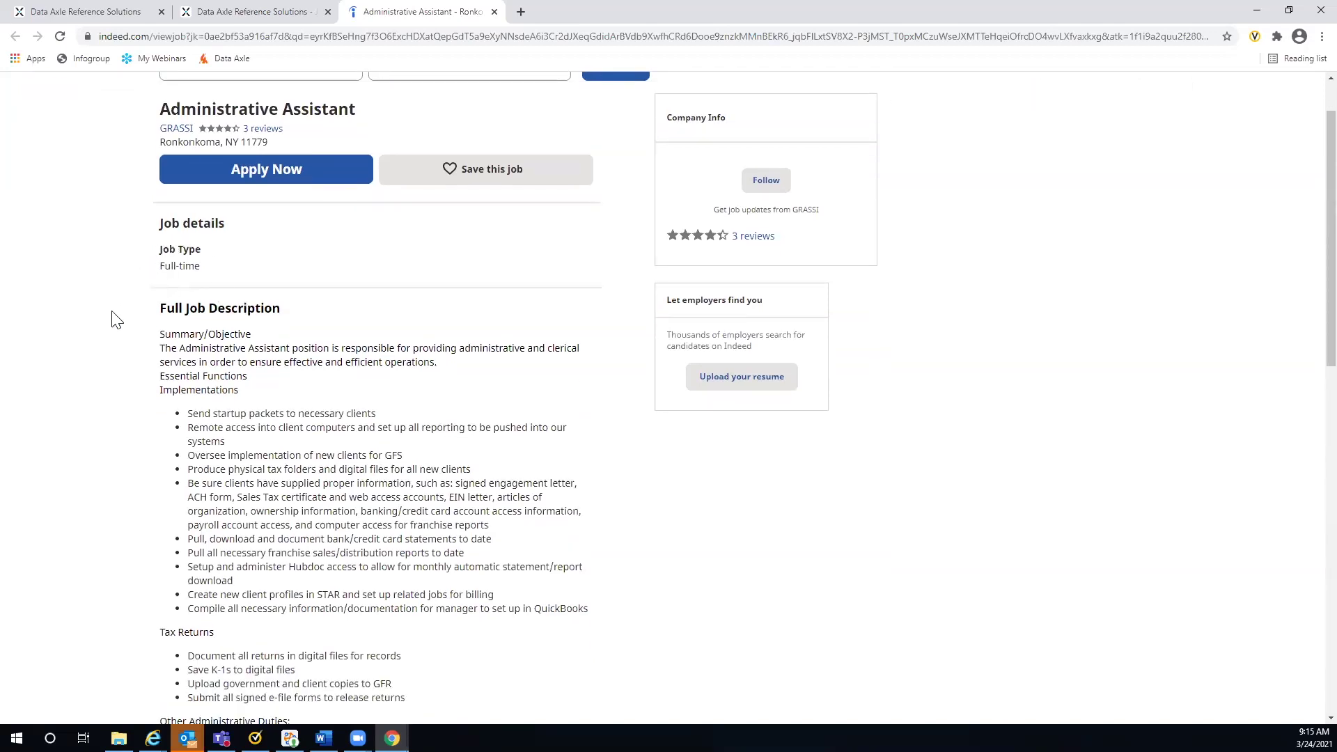
{"action": "scroll", "coordinate": [117, 320], "scroll_direction": "down", "scroll_amount": 1}
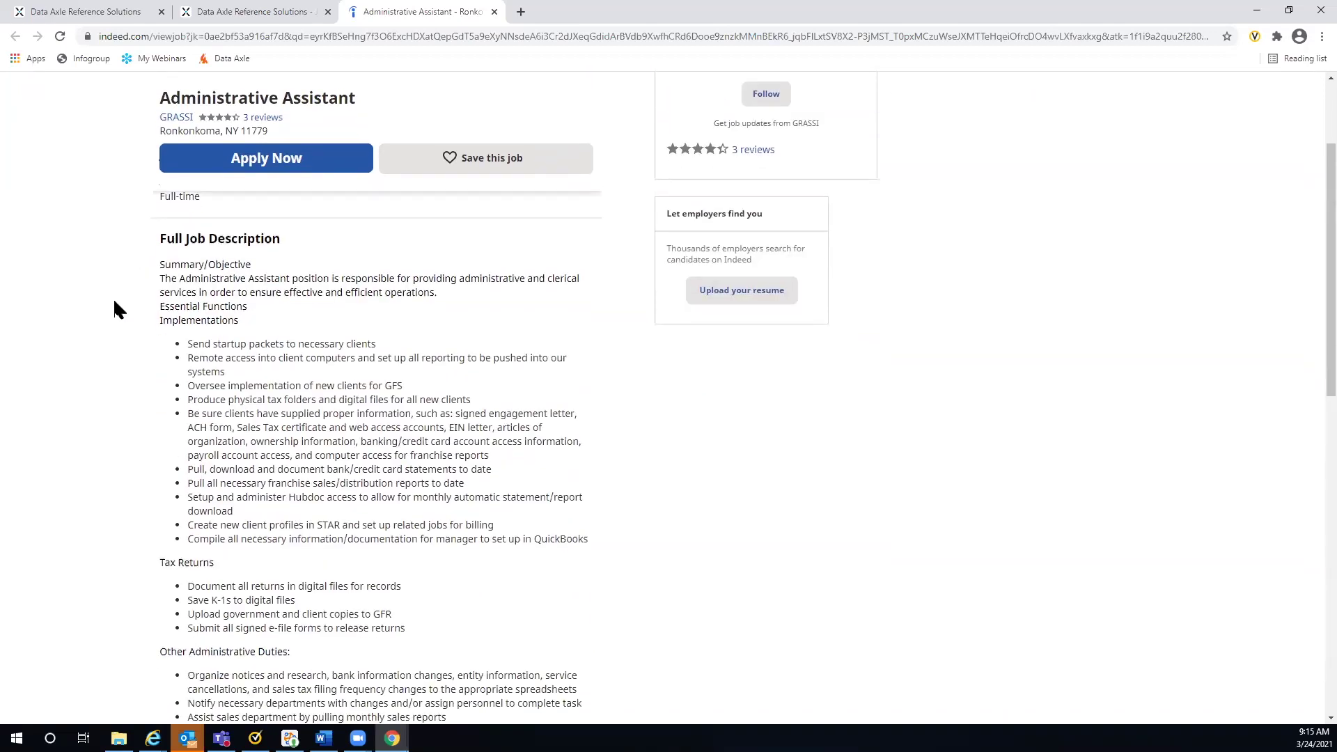
{"action": "scroll", "coordinate": [117, 309], "scroll_direction": "up", "scroll_amount": 2}
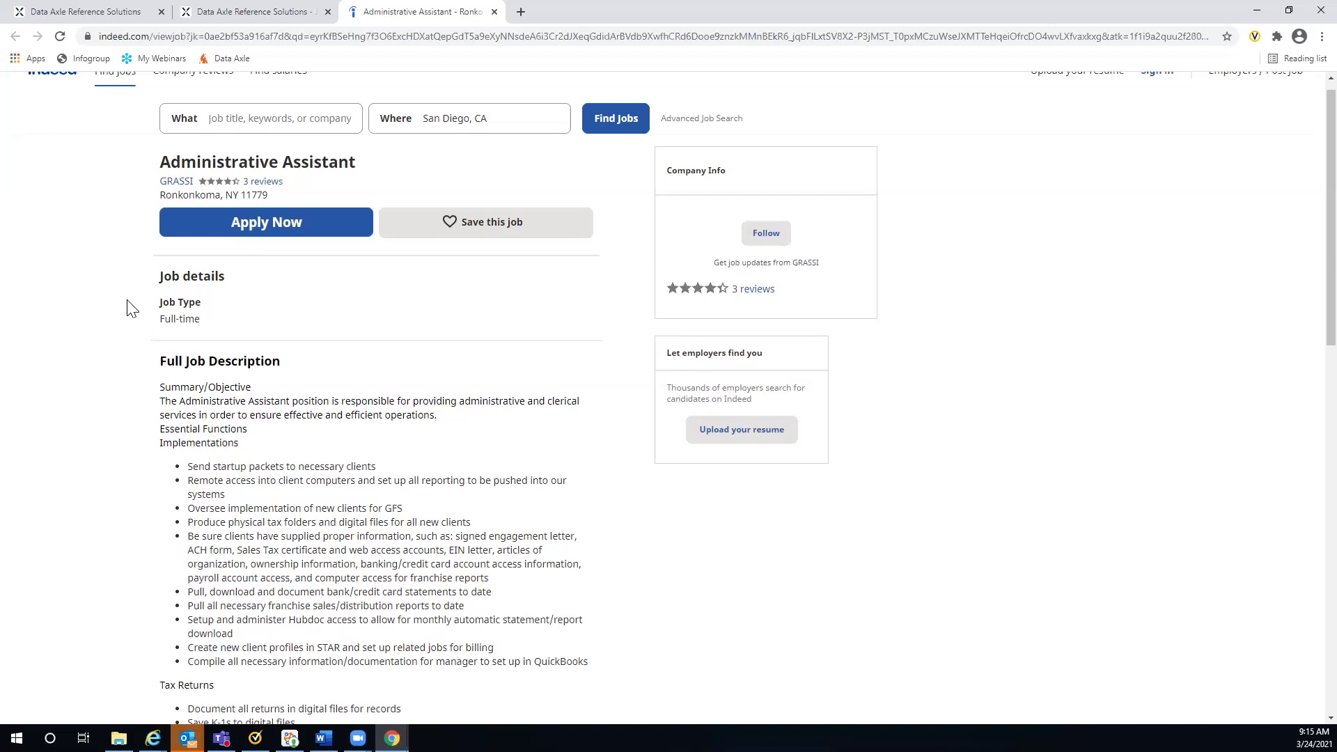
{"action": "scroll", "coordinate": [132, 308], "scroll_direction": "down", "scroll_amount": 1}
{"action": "scroll", "coordinate": [133, 308], "scroll_direction": "down", "scroll_amount": 1}
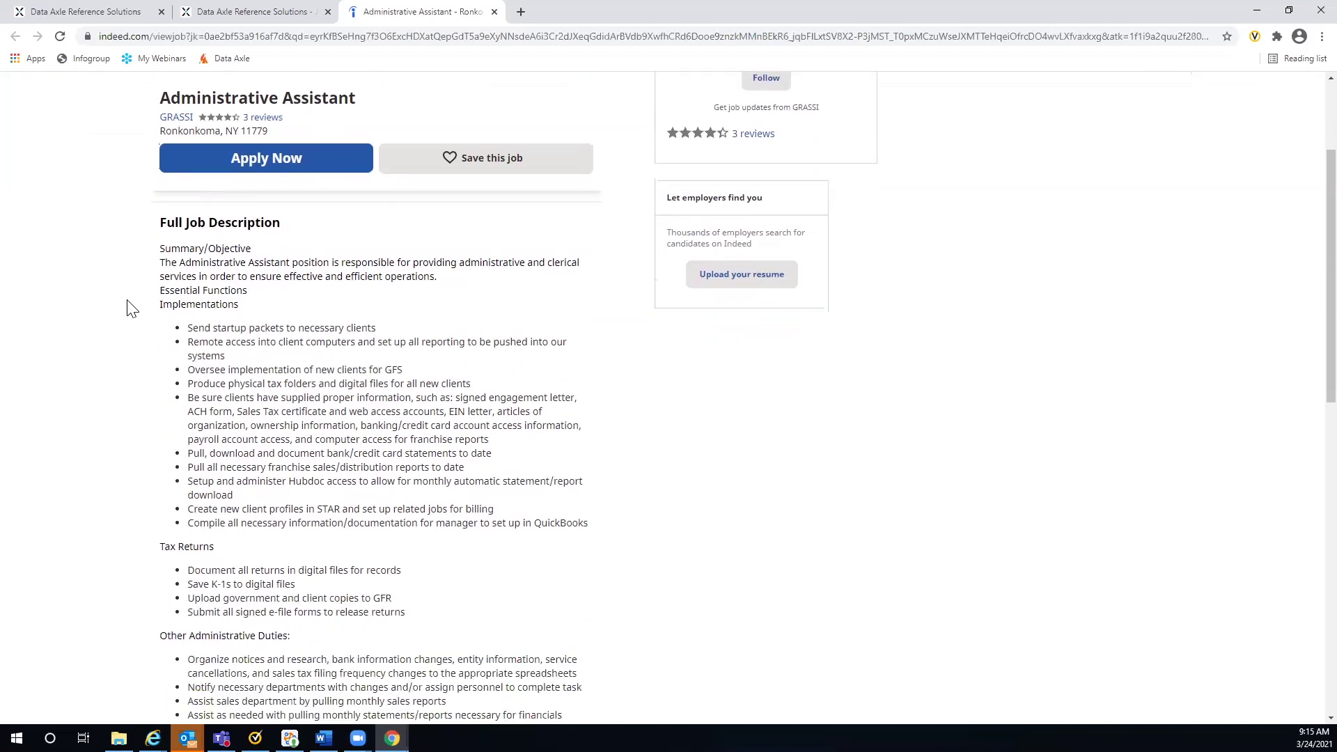
Read the rest of the GRASSI Administrative Assistant posting, including duties, job requirements and EEO statement, and close the posting
{"action": "scroll", "coordinate": [132, 308], "scroll_direction": "down", "scroll_amount": 1}
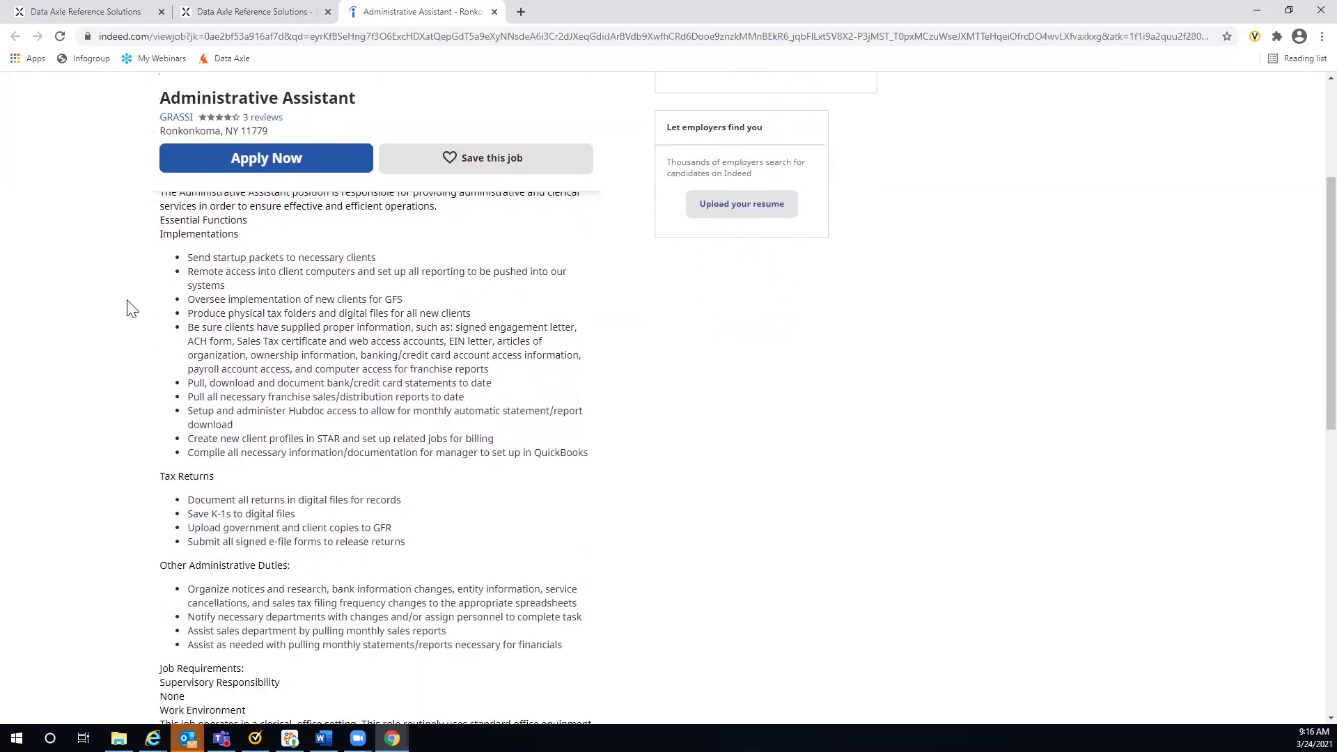
{"action": "scroll", "coordinate": [132, 309], "scroll_direction": "down", "scroll_amount": 1}
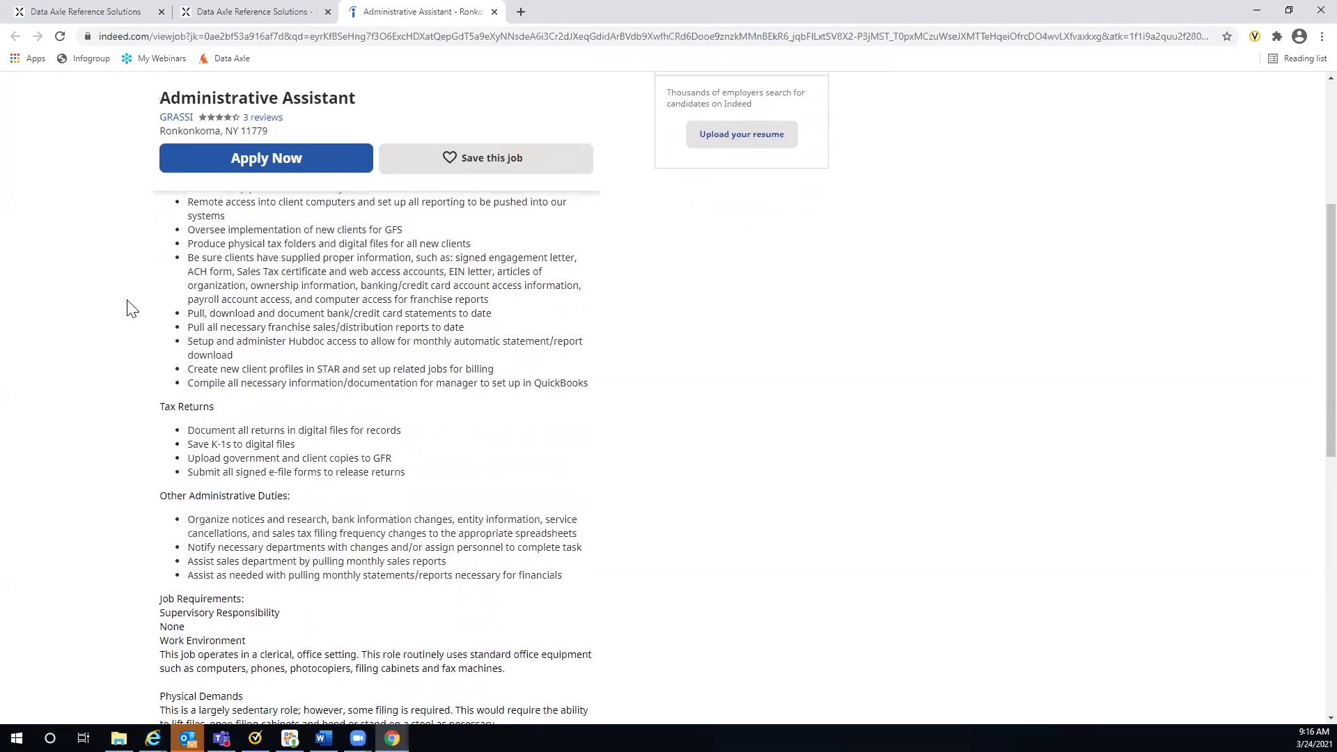
{"action": "scroll", "coordinate": [133, 309], "scroll_direction": "down", "scroll_amount": 1}
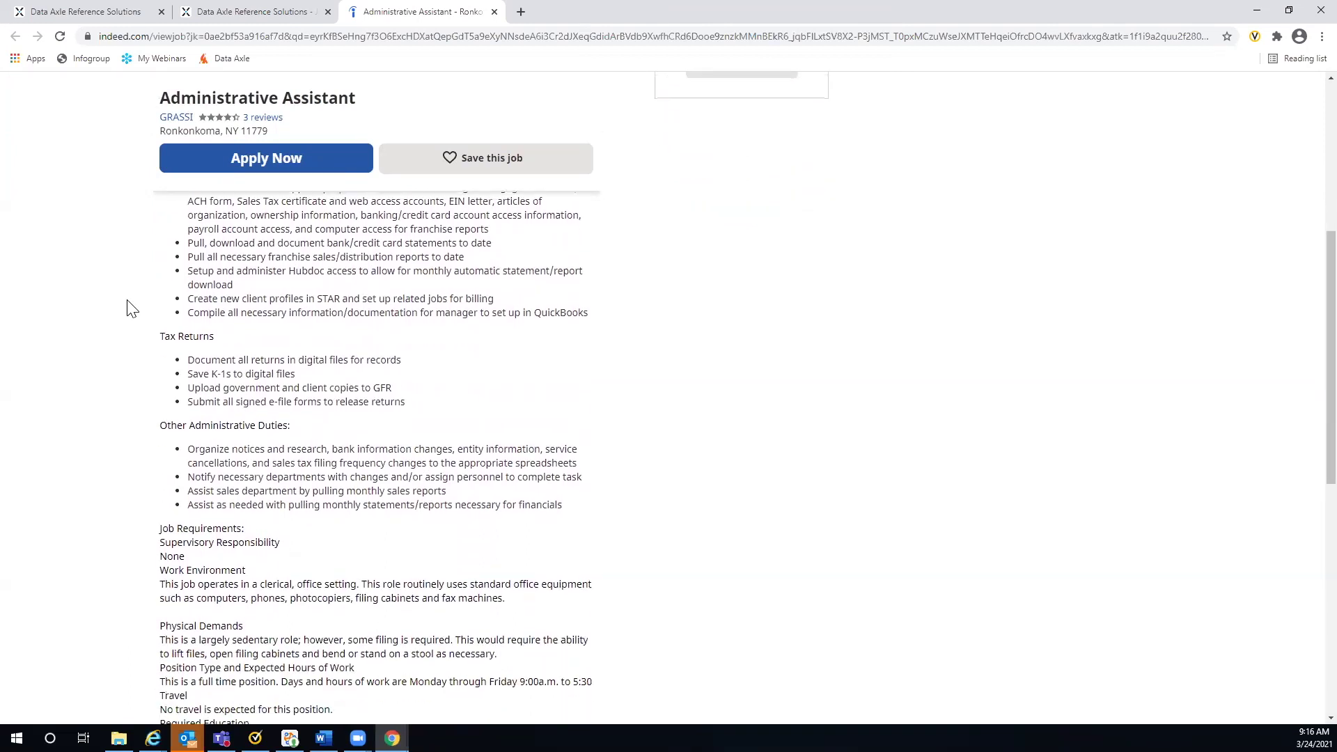
{"action": "scroll", "coordinate": [132, 308], "scroll_direction": "down", "scroll_amount": 1}
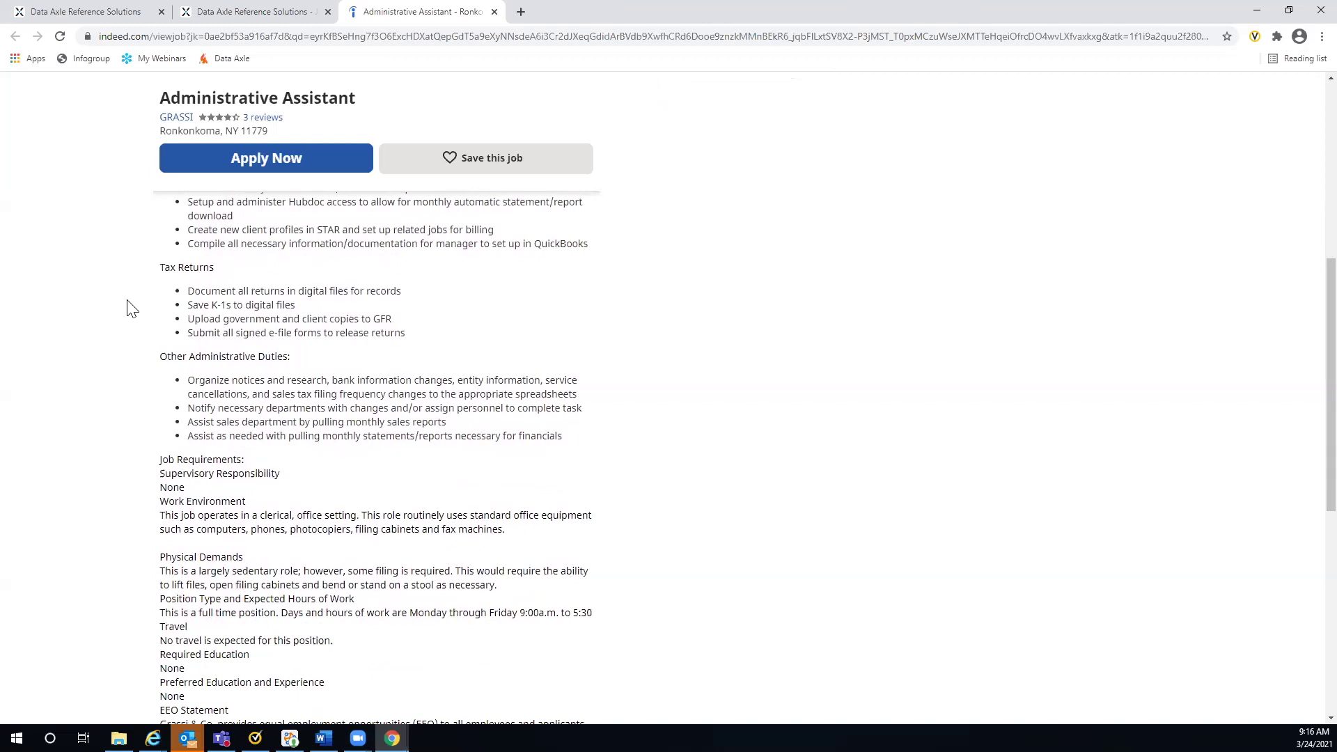
{"action": "scroll", "coordinate": [133, 309], "scroll_direction": "down", "scroll_amount": 1}
{"action": "scroll", "coordinate": [132, 308], "scroll_direction": "down", "scroll_amount": 1}
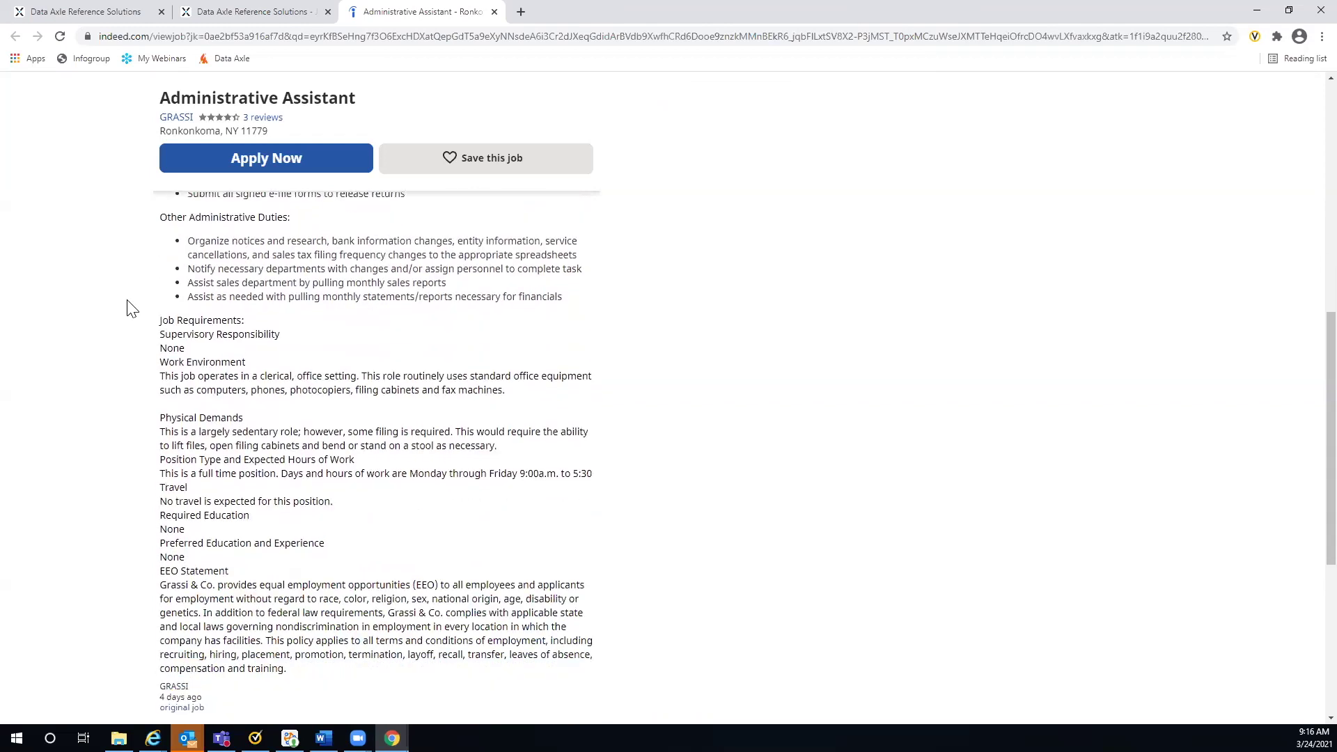
{"action": "scroll", "coordinate": [132, 309], "scroll_direction": "down", "scroll_amount": 1}
{"action": "scroll", "coordinate": [132, 308], "scroll_direction": "down", "scroll_amount": 2}
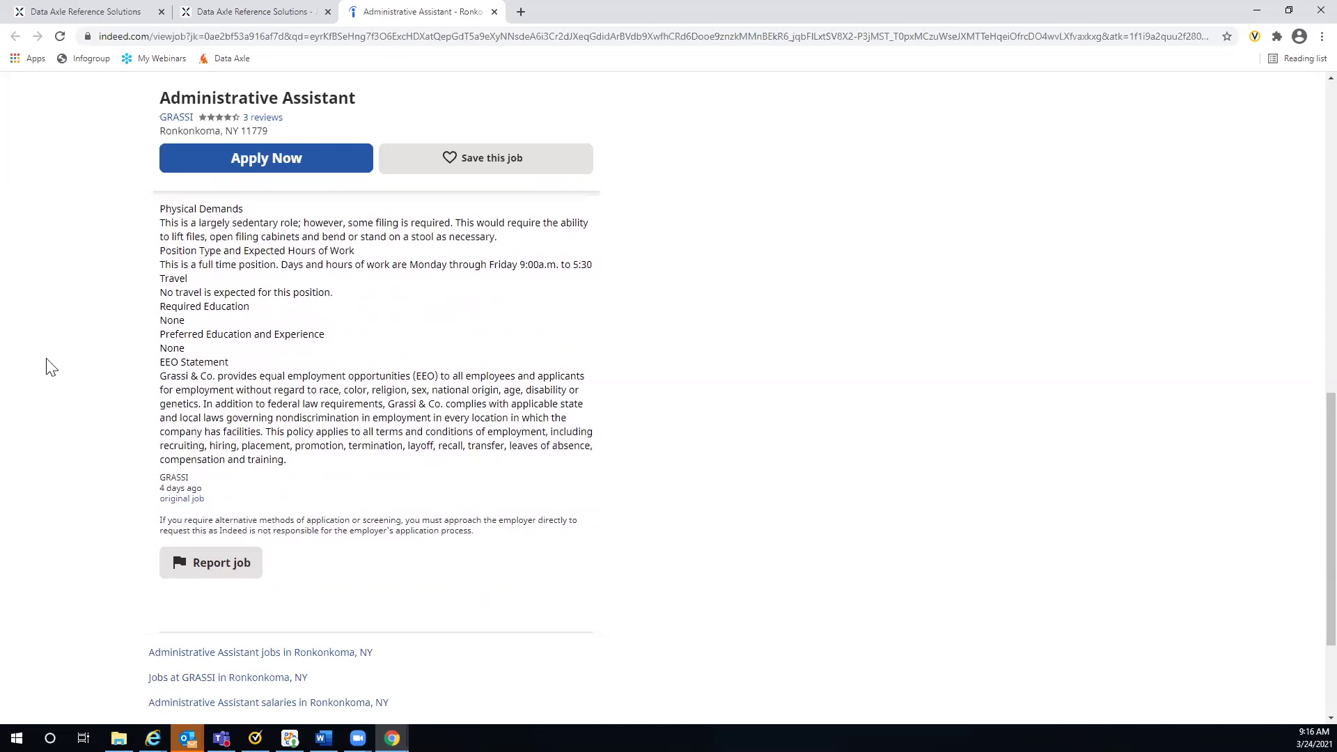
{"action": "scroll", "coordinate": [134, 314], "scroll_direction": "up", "scroll_amount": 2}
{"action": "scroll", "coordinate": [134, 314], "scroll_direction": "up", "scroll_amount": 4}
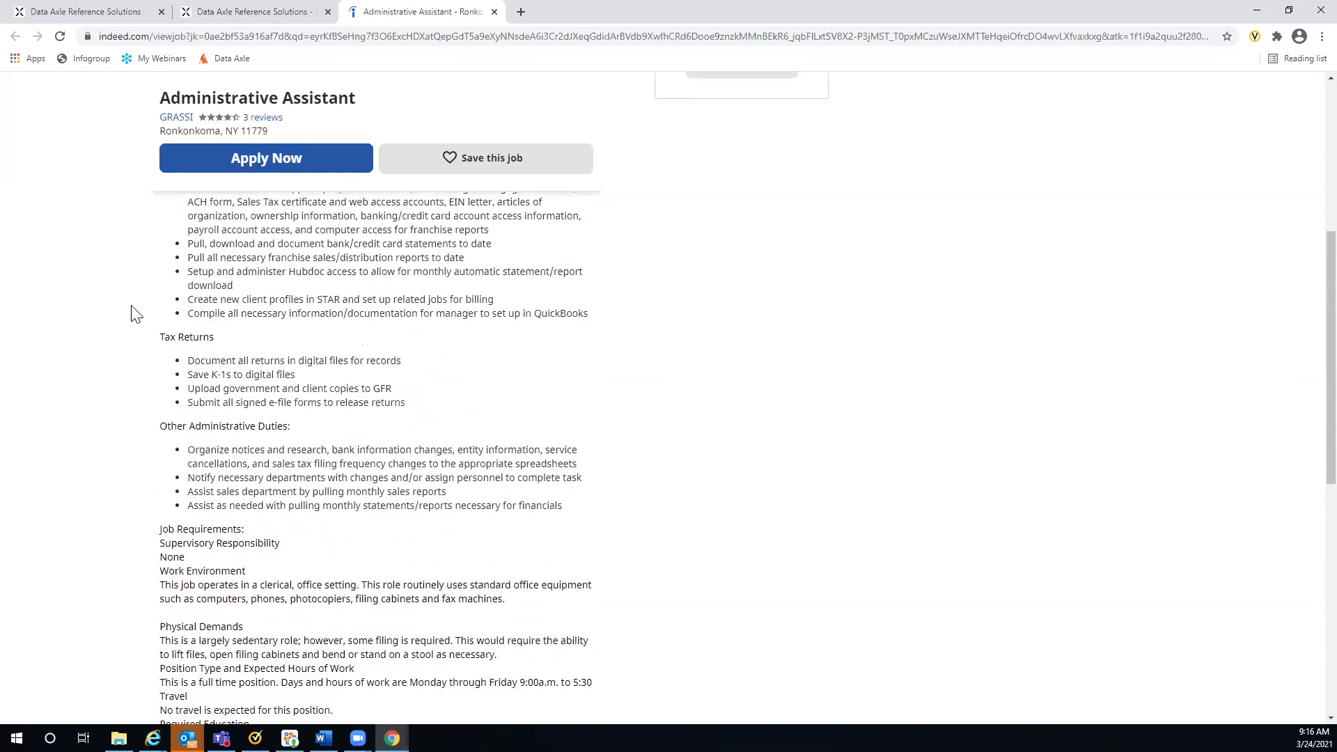
{"action": "scroll", "coordinate": [134, 314], "scroll_direction": "up", "scroll_amount": 5}
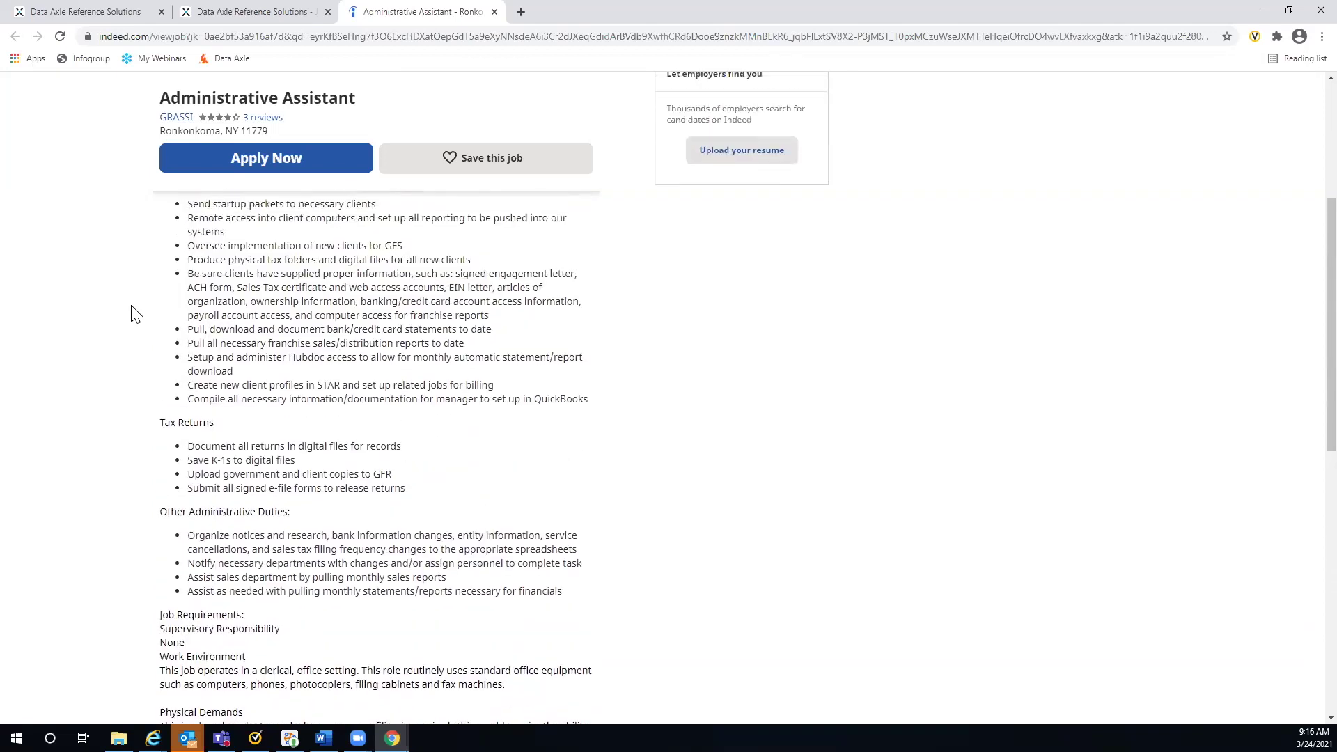
{"action": "scroll", "coordinate": [134, 315], "scroll_direction": "up", "scroll_amount": 1}
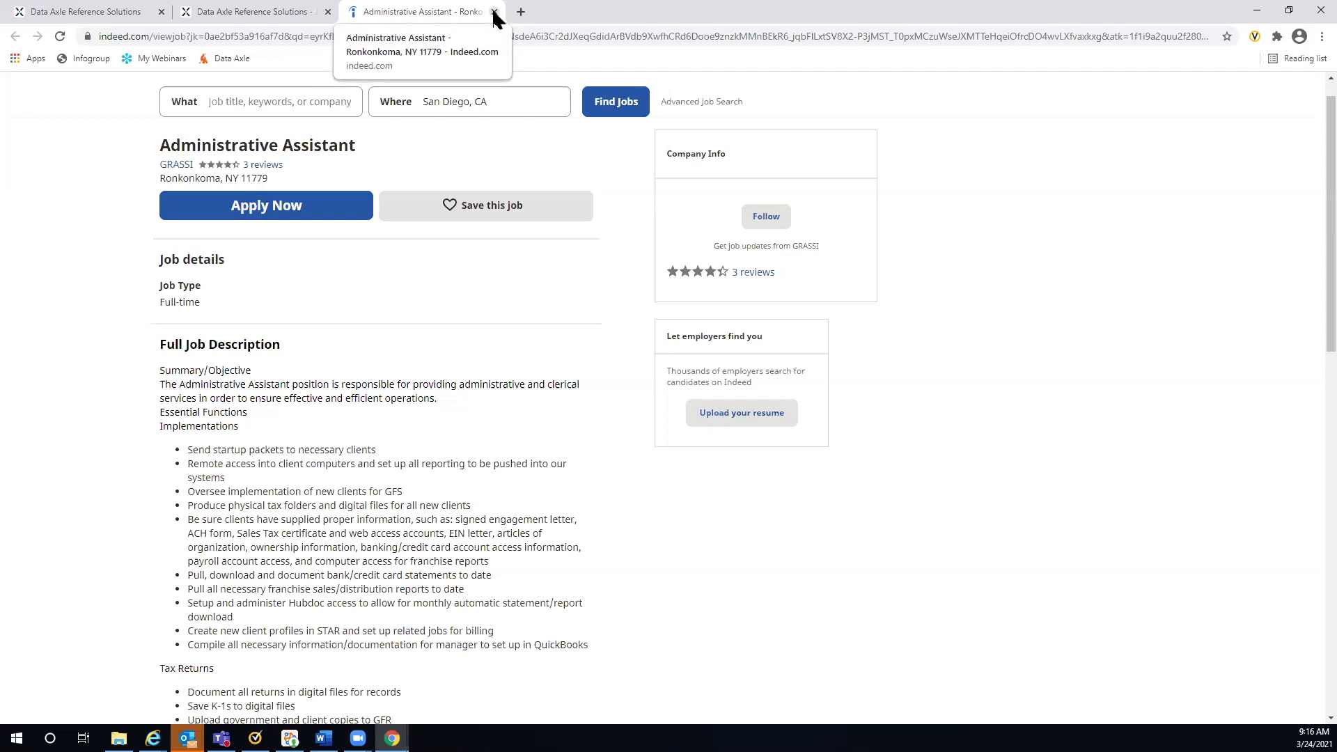
{"action": "key", "text": "ctrl+w"}
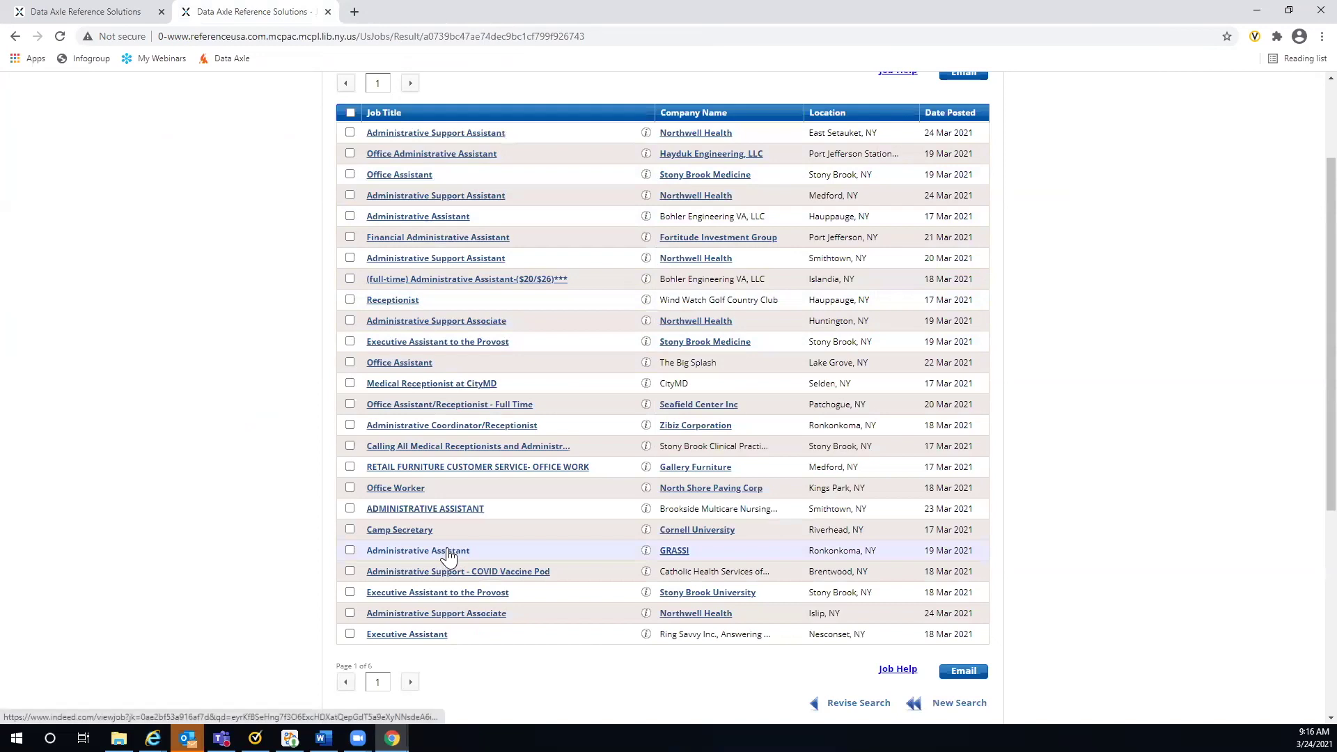
Open the Grassi & Co business record from the GRASSI company link in the results and review its location info and job listings
{"action": "left_click", "coordinate": [673, 551]}
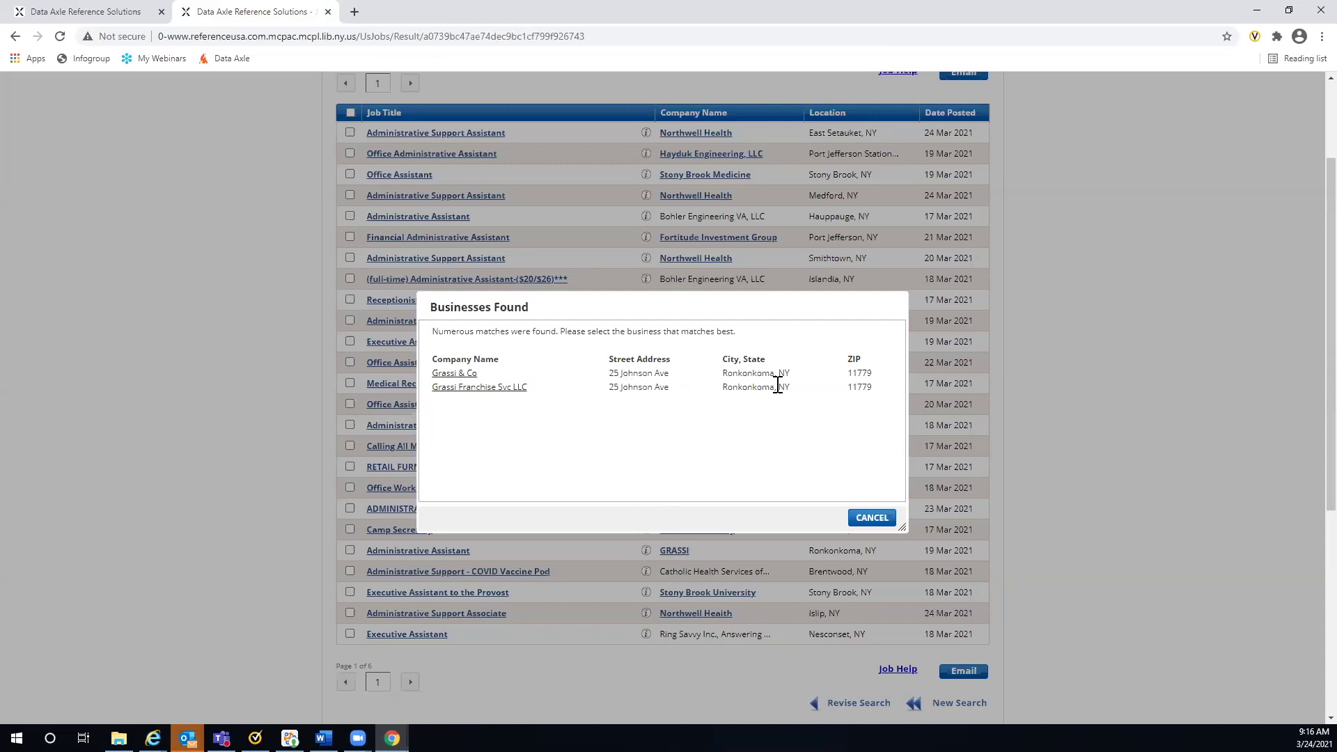
{"action": "left_click", "coordinate": [446, 377]}
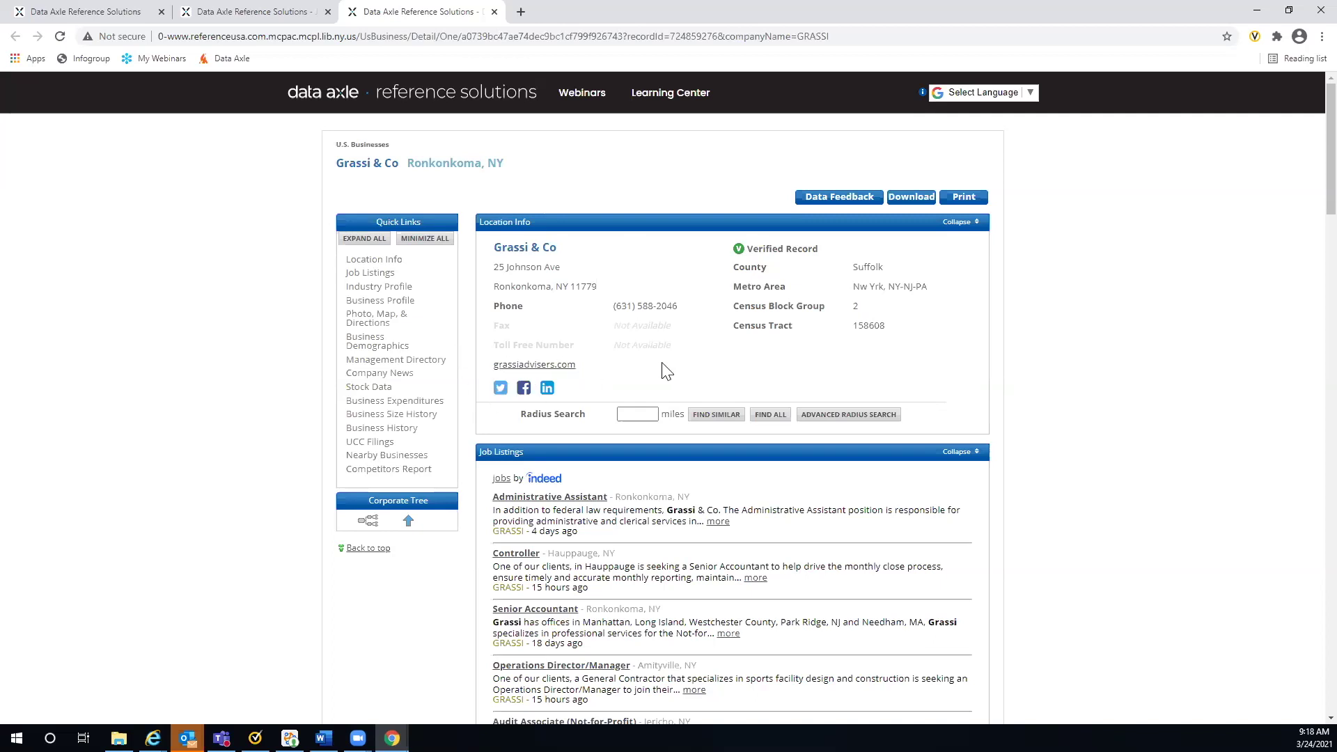
{"action": "scroll", "coordinate": [1079, 328], "scroll_direction": "down", "scroll_amount": 2}
{"action": "scroll", "coordinate": [1079, 328], "scroll_direction": "down", "scroll_amount": 2}
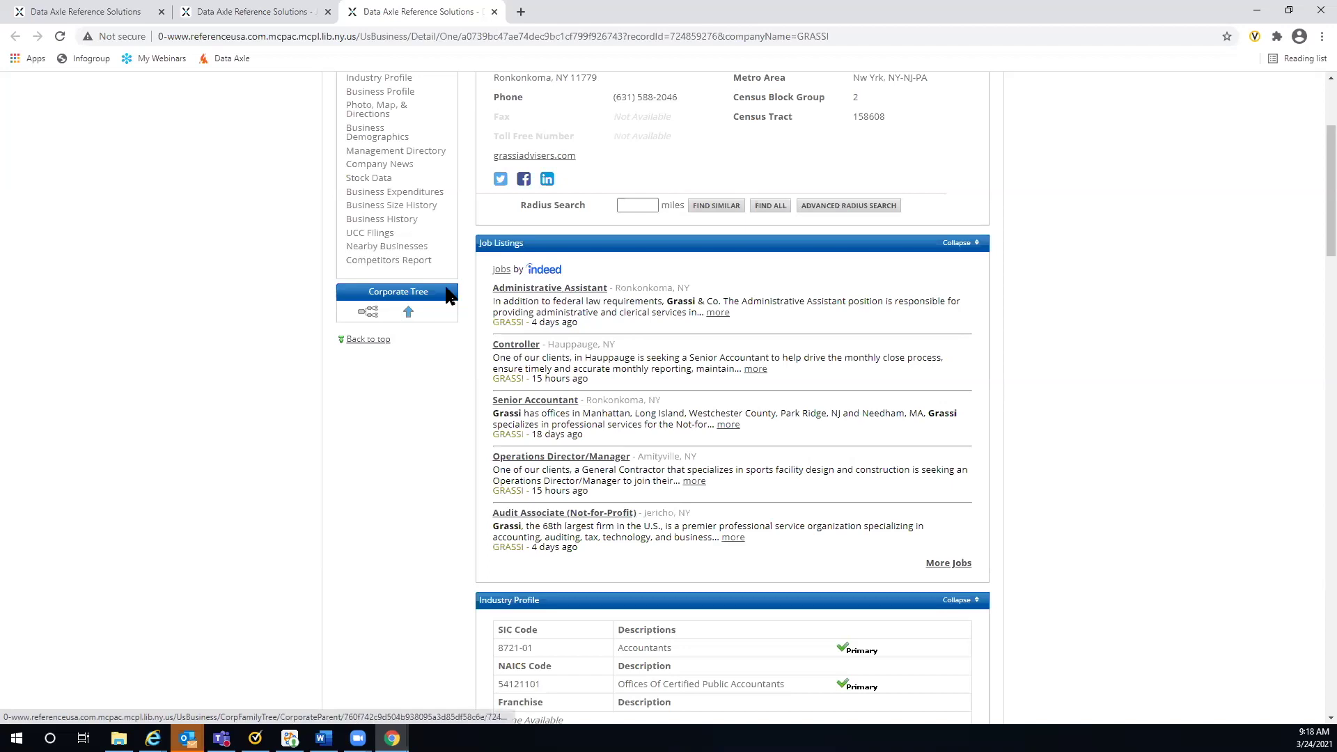
View the corporate family tree of Grassi & Co and return to the Ronkonkoma company record
{"action": "scroll", "coordinate": [407, 299], "scroll_direction": "up", "scroll_amount": 3}
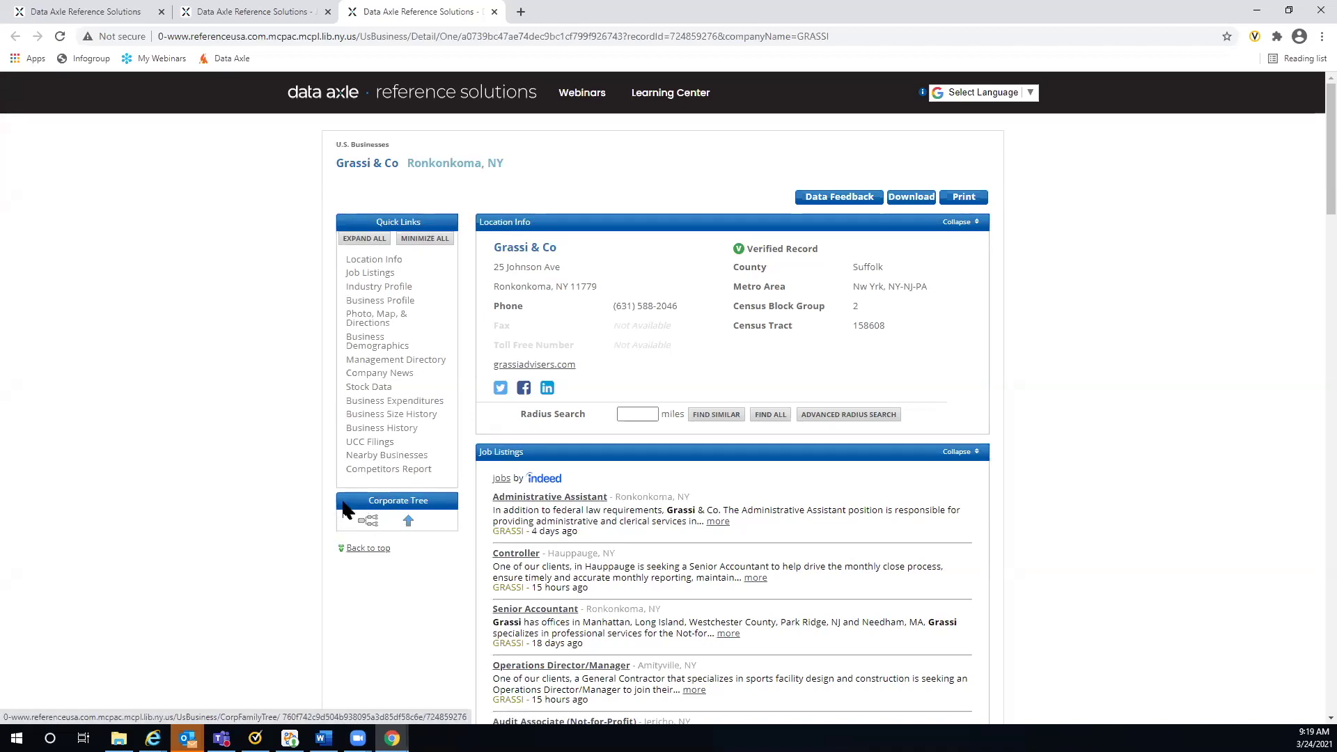
{"action": "left_click", "coordinate": [367, 528]}
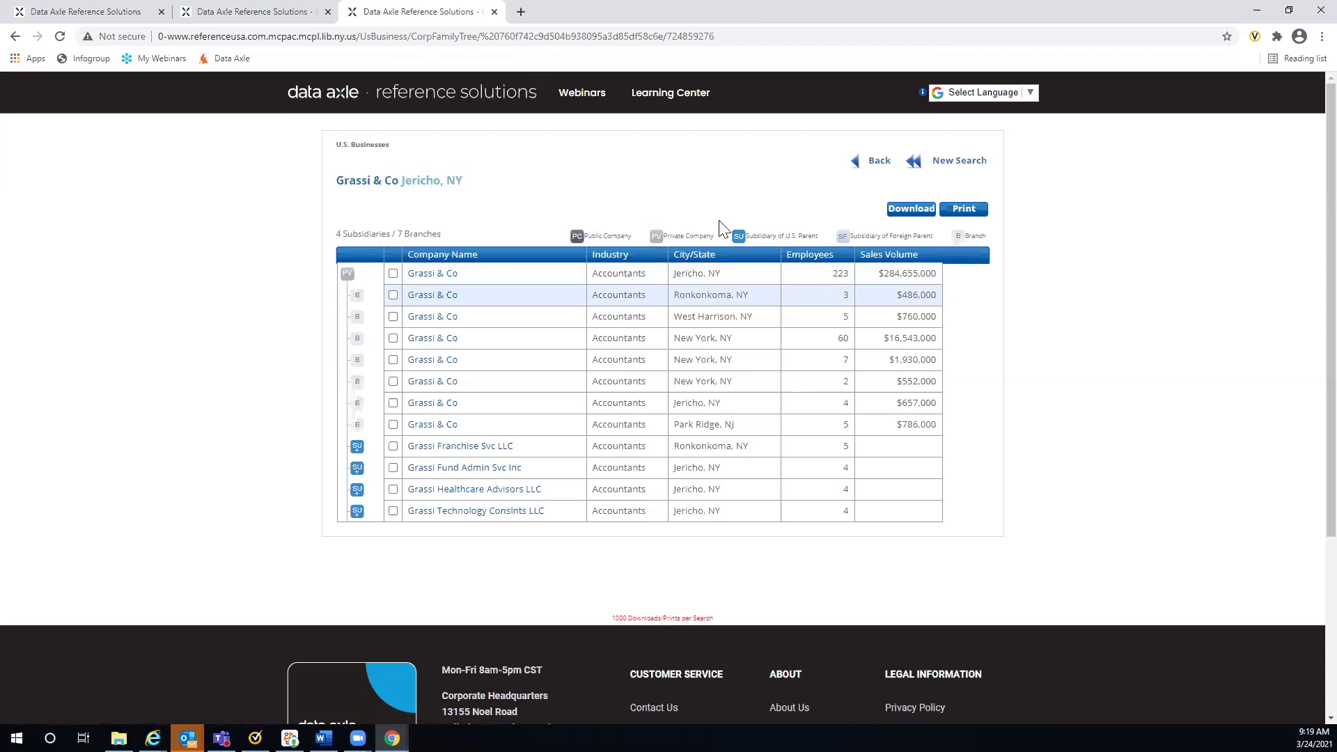
{"action": "left_click", "coordinate": [873, 167]}
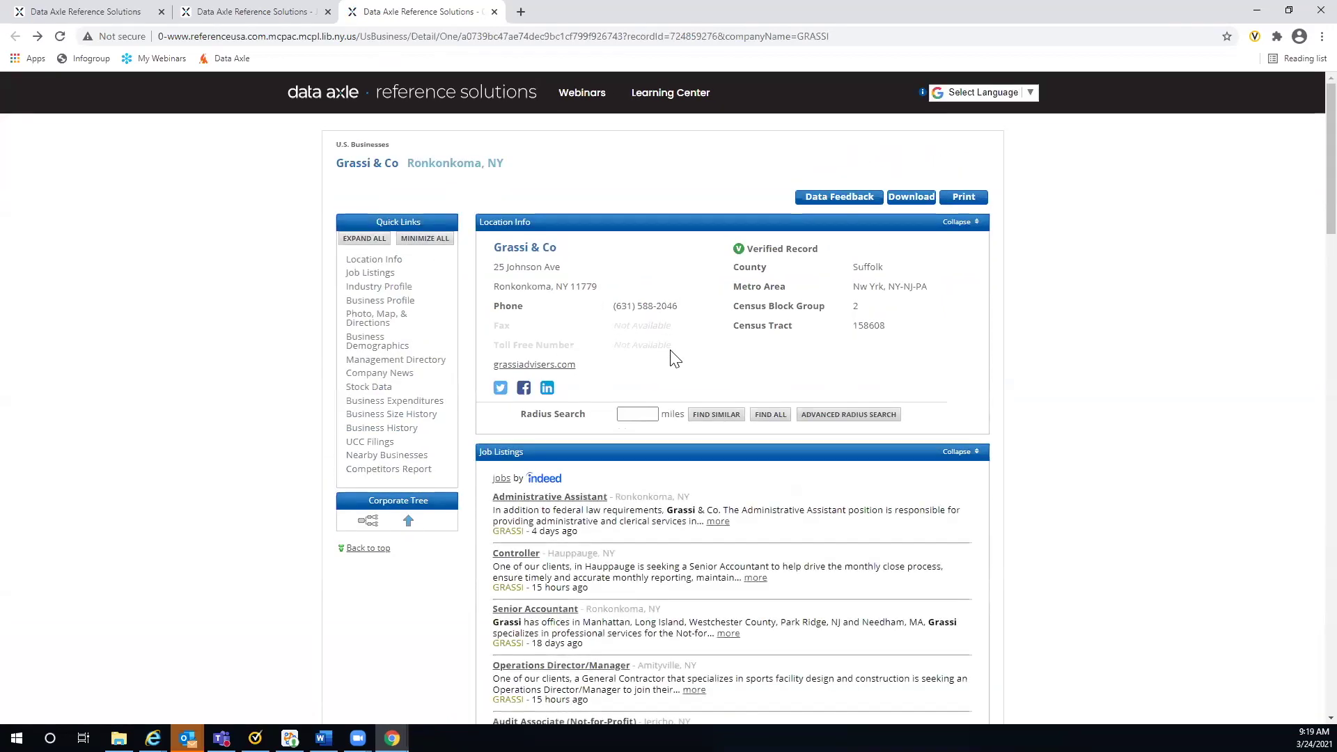
Look through the Grassi & Co record's job listings, industry profile and business profile
{"action": "scroll", "coordinate": [676, 354], "scroll_direction": "down", "scroll_amount": 4}
{"action": "scroll", "coordinate": [677, 348], "scroll_direction": "down", "scroll_amount": 3}
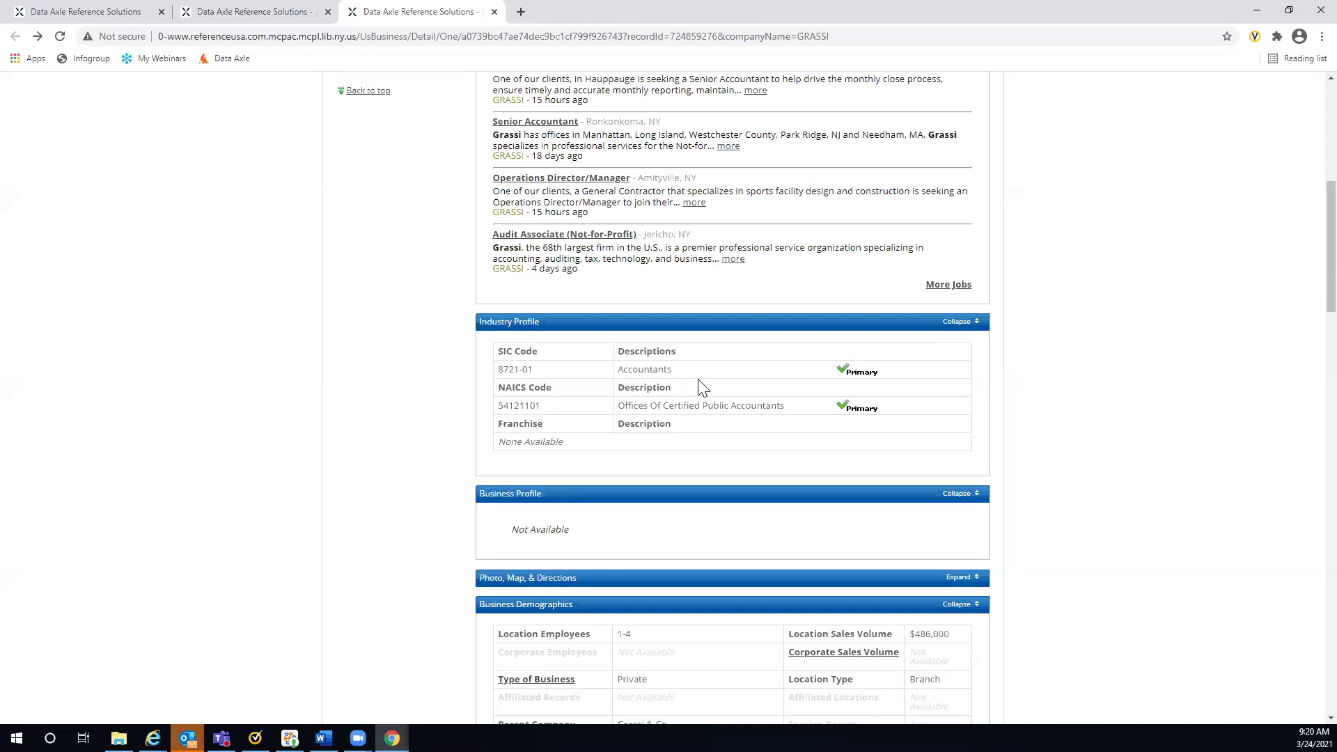
{"action": "scroll", "coordinate": [1005, 390], "scroll_direction": "down", "scroll_amount": 3}
{"action": "scroll", "coordinate": [923, 357], "scroll_direction": "down", "scroll_amount": 1}
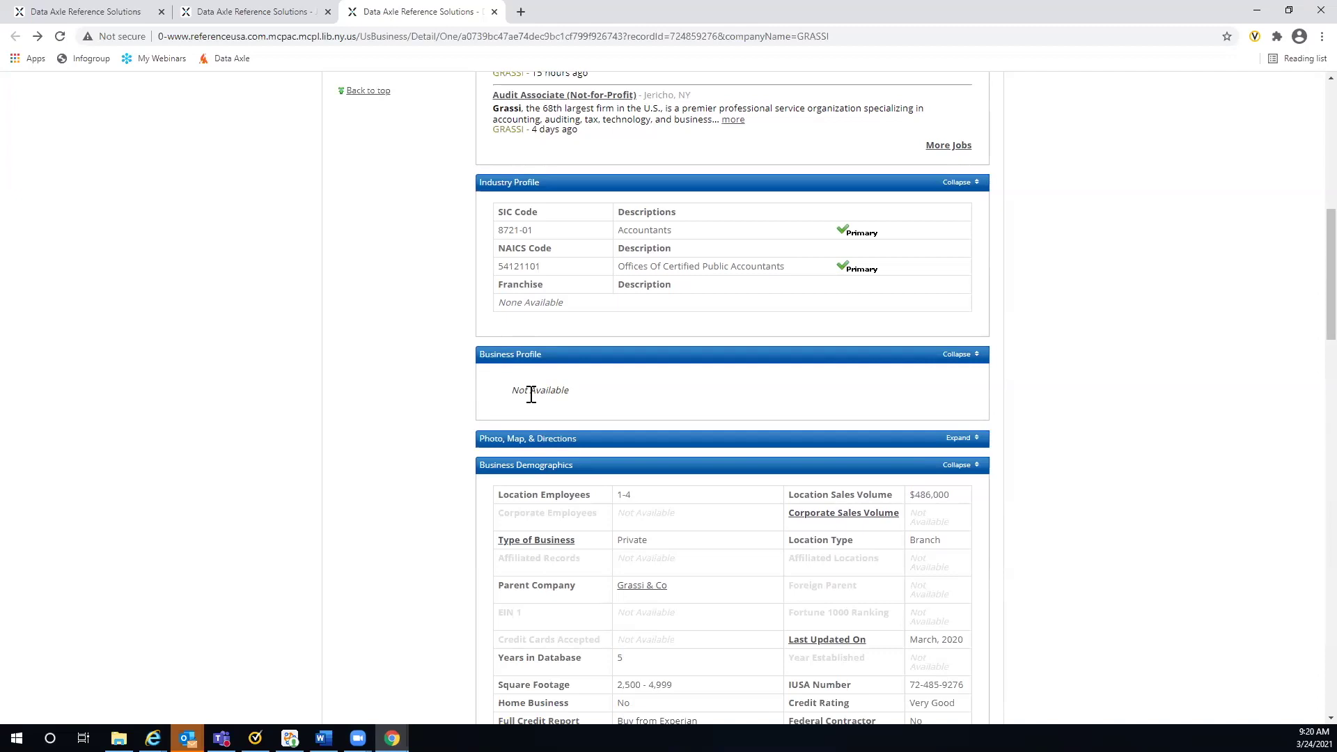
{"action": "scroll", "coordinate": [1062, 404], "scroll_direction": "down", "scroll_amount": 3}
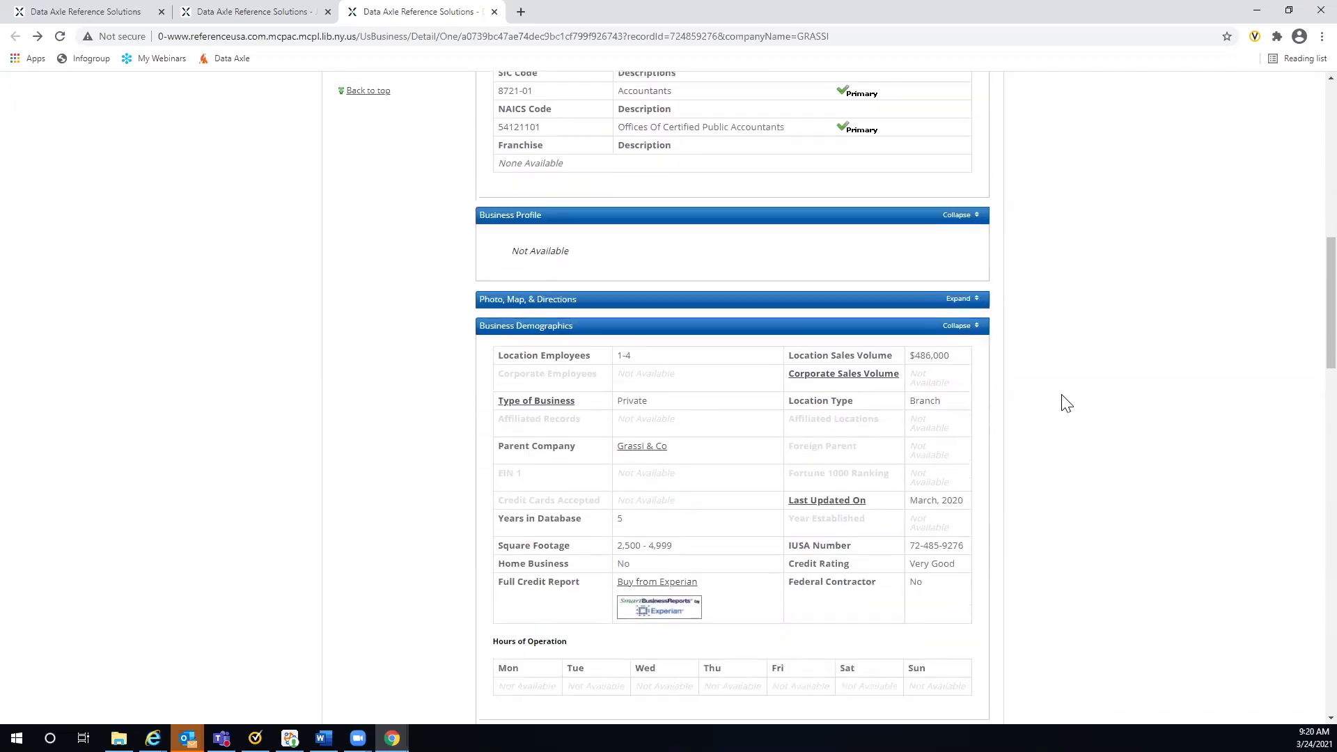
Expand the Photo, Map, & Directions section, view the company's location in satellite view, and collapse the section
{"action": "left_click", "coordinate": [956, 301]}
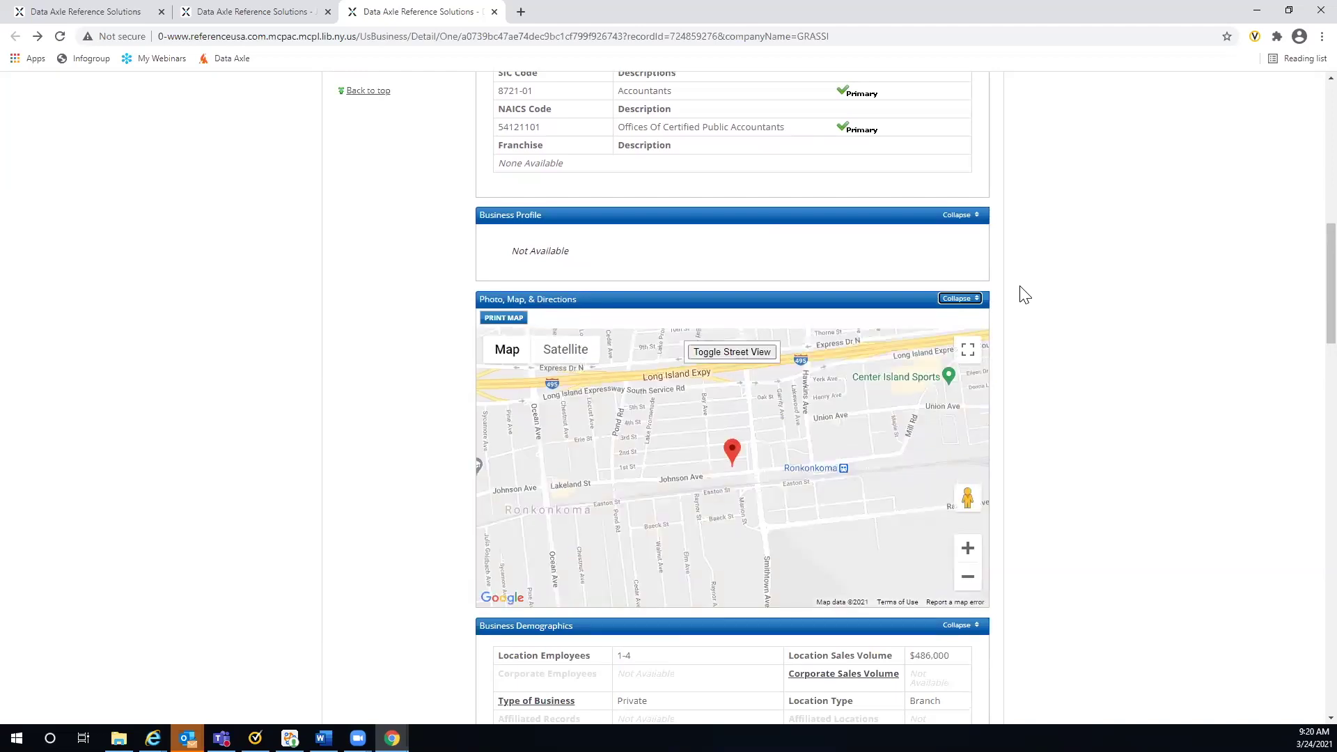
{"action": "left_click", "coordinate": [536, 349]}
{"action": "left_click", "coordinate": [955, 299]}
Review the record's business demographics, management directory, company news, stock data, business expenditures, size history and business history
{"action": "scroll", "coordinate": [1051, 296], "scroll_direction": "down", "scroll_amount": 1}
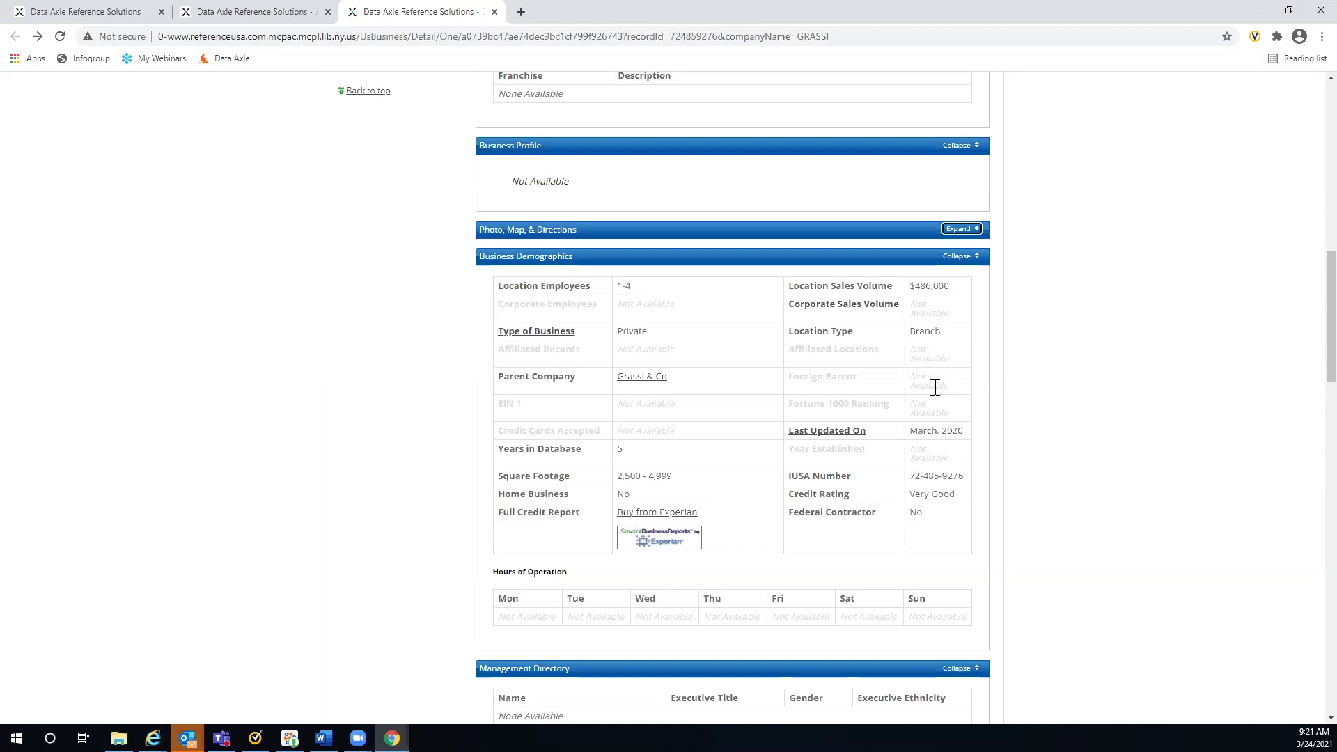
{"action": "scroll", "coordinate": [978, 390], "scroll_direction": "down", "scroll_amount": 4}
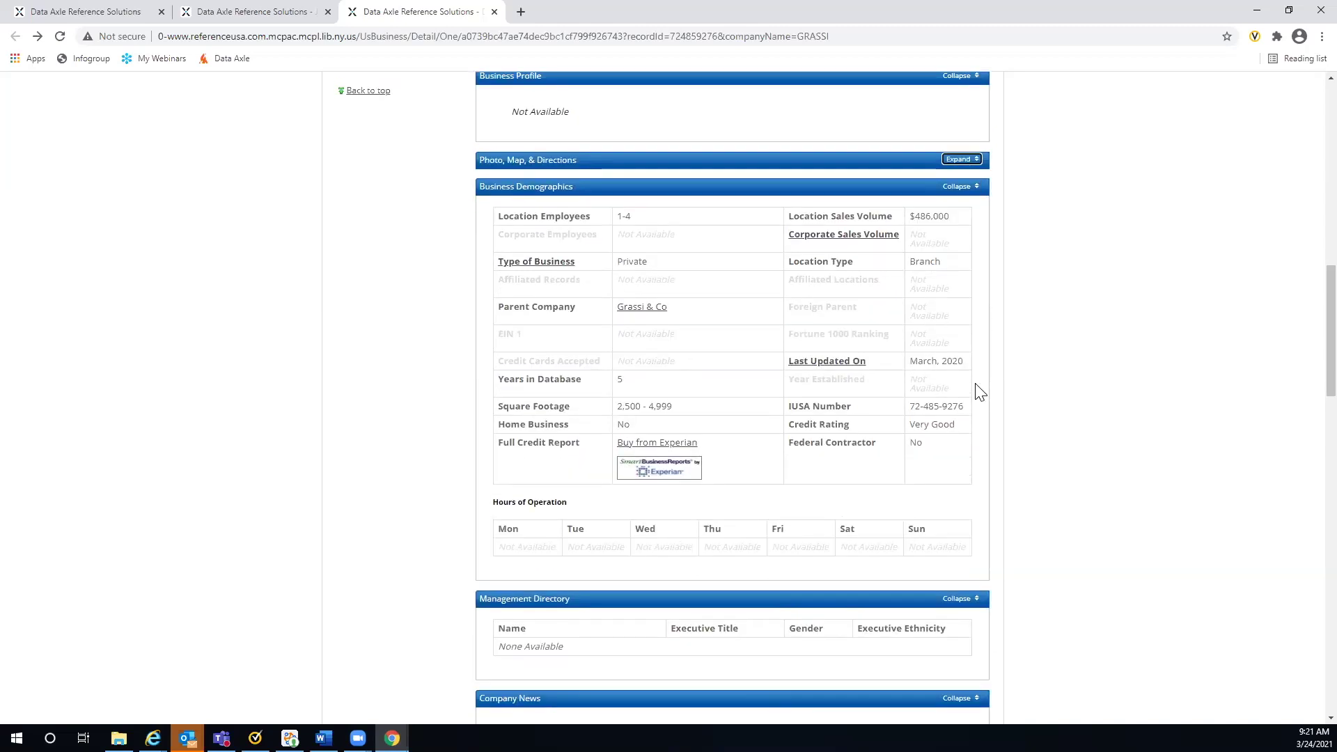
{"action": "scroll", "coordinate": [974, 382], "scroll_direction": "down", "scroll_amount": 1}
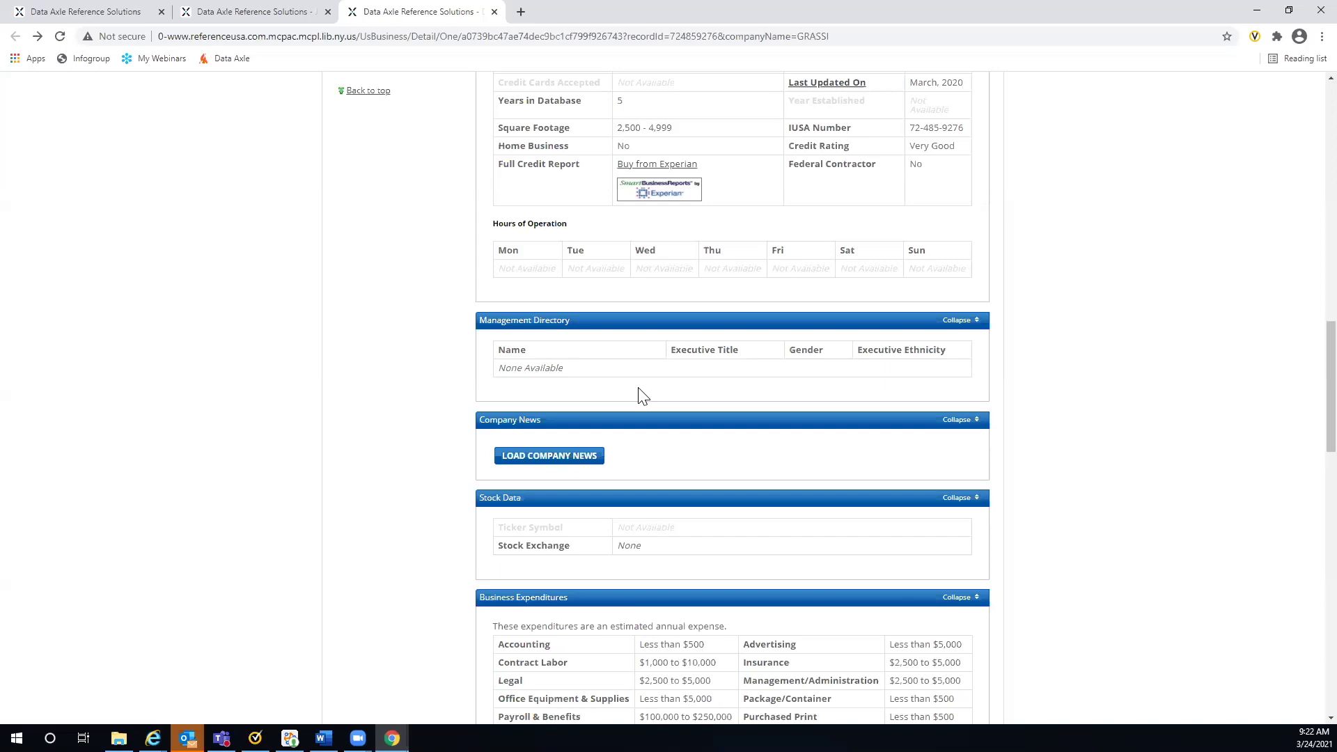
{"action": "scroll", "coordinate": [1078, 377], "scroll_direction": "down", "scroll_amount": 2}
{"action": "scroll", "coordinate": [1044, 369], "scroll_direction": "down", "scroll_amount": 2}
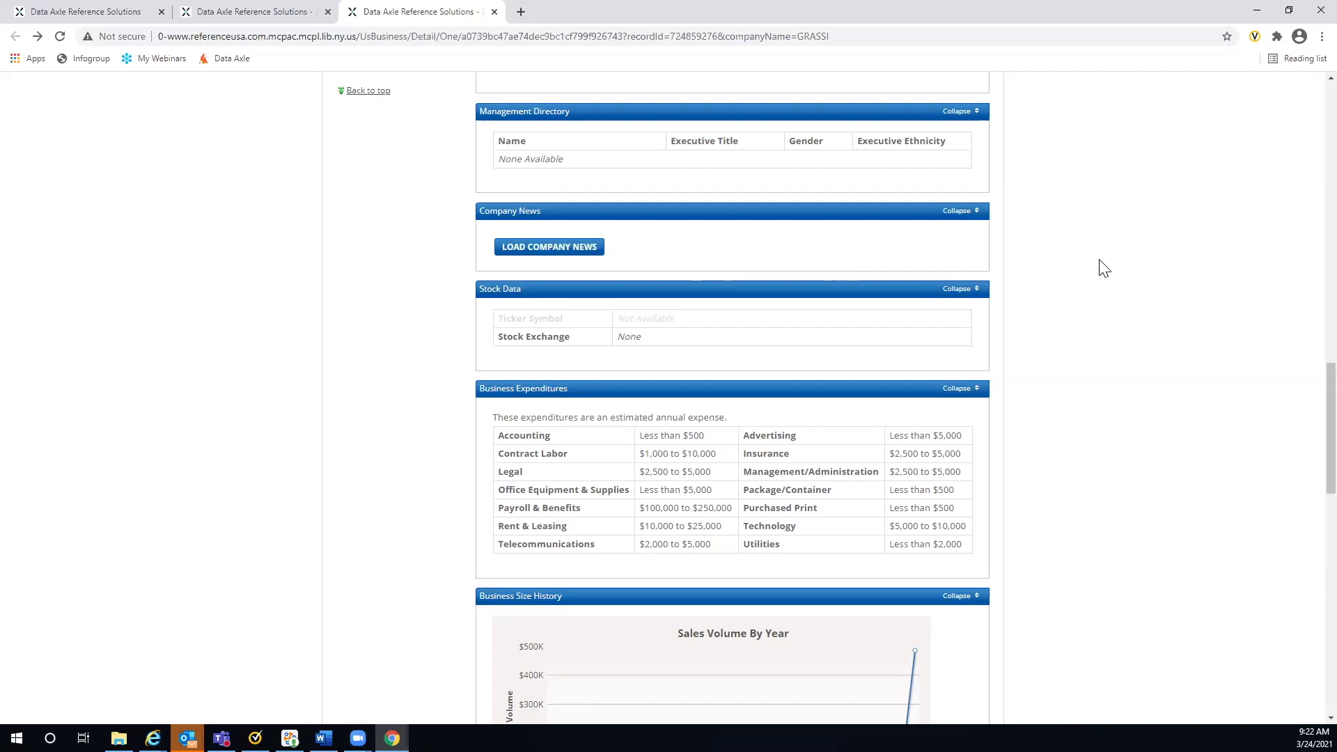
{"action": "scroll", "coordinate": [1110, 268], "scroll_direction": "down", "scroll_amount": 1}
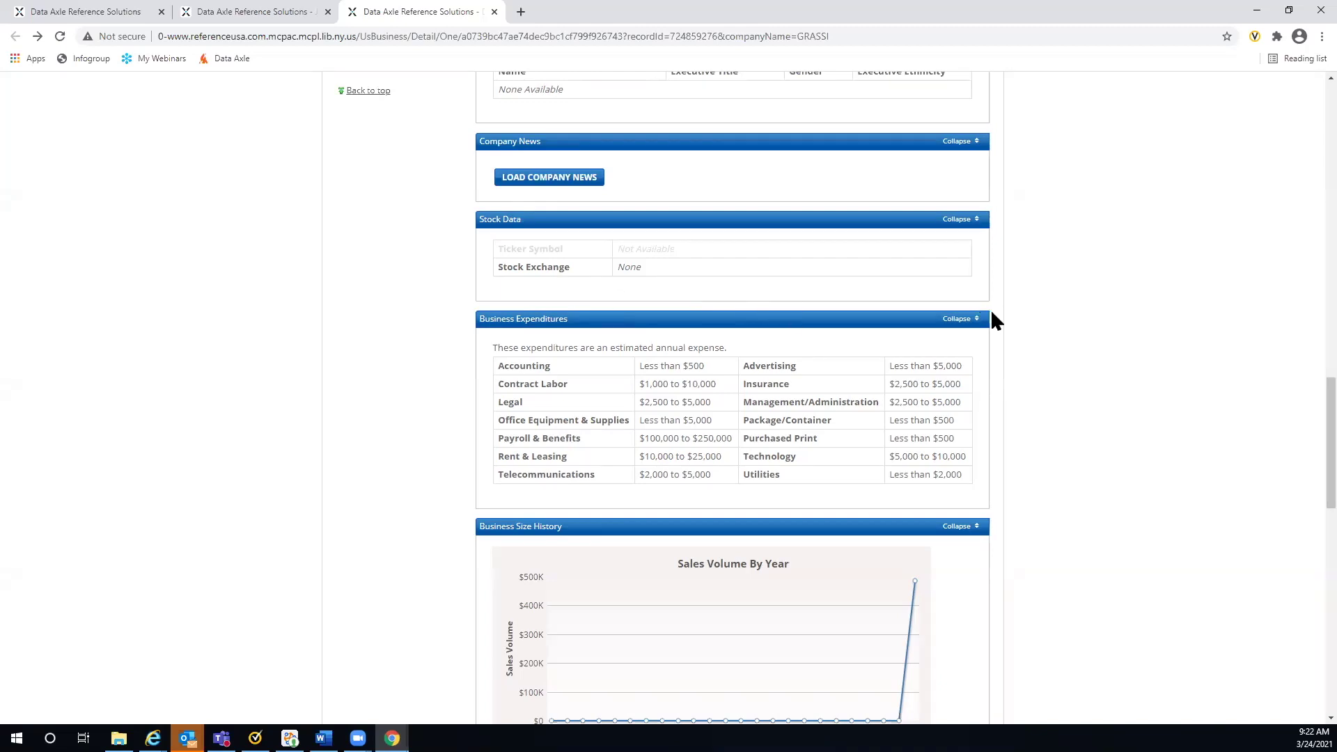
{"action": "scroll", "coordinate": [1051, 319], "scroll_direction": "down", "scroll_amount": 1}
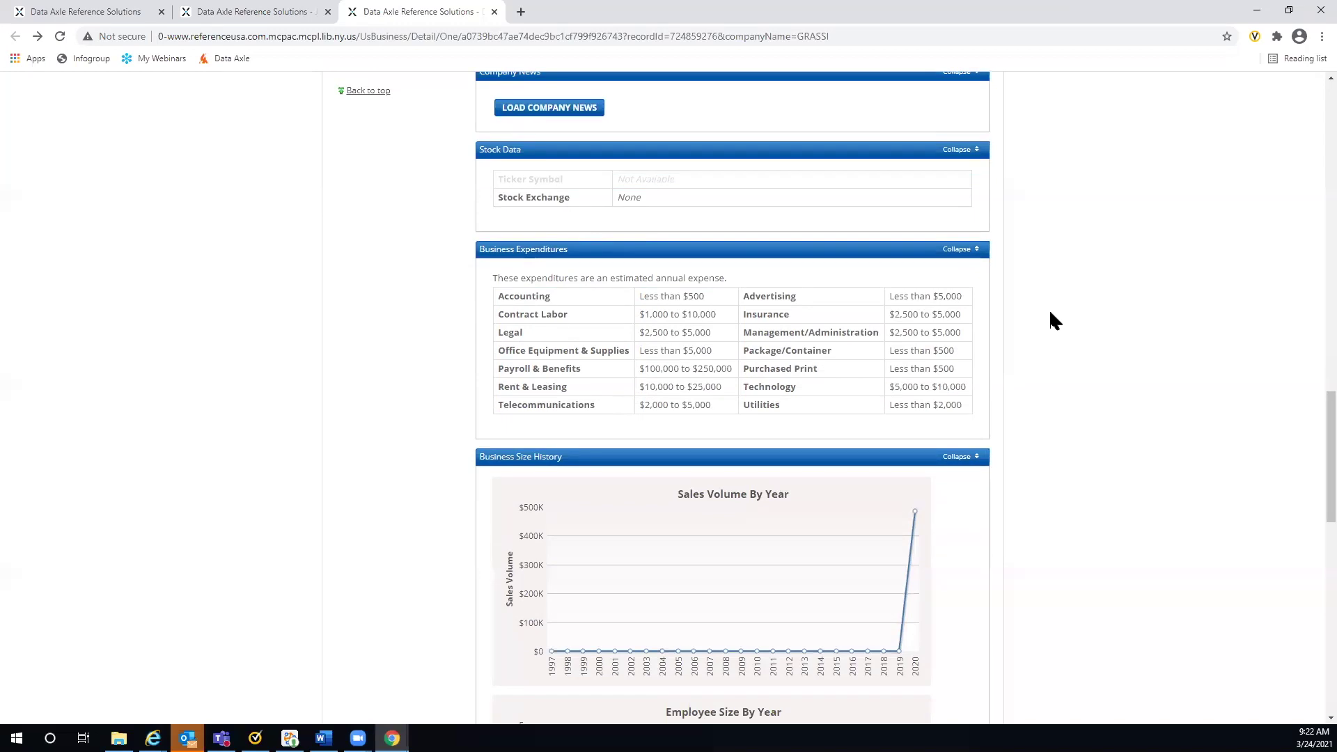
{"action": "scroll", "coordinate": [1051, 319], "scroll_direction": "down", "scroll_amount": 4}
{"action": "scroll", "coordinate": [1052, 320], "scroll_direction": "down", "scroll_amount": 6}
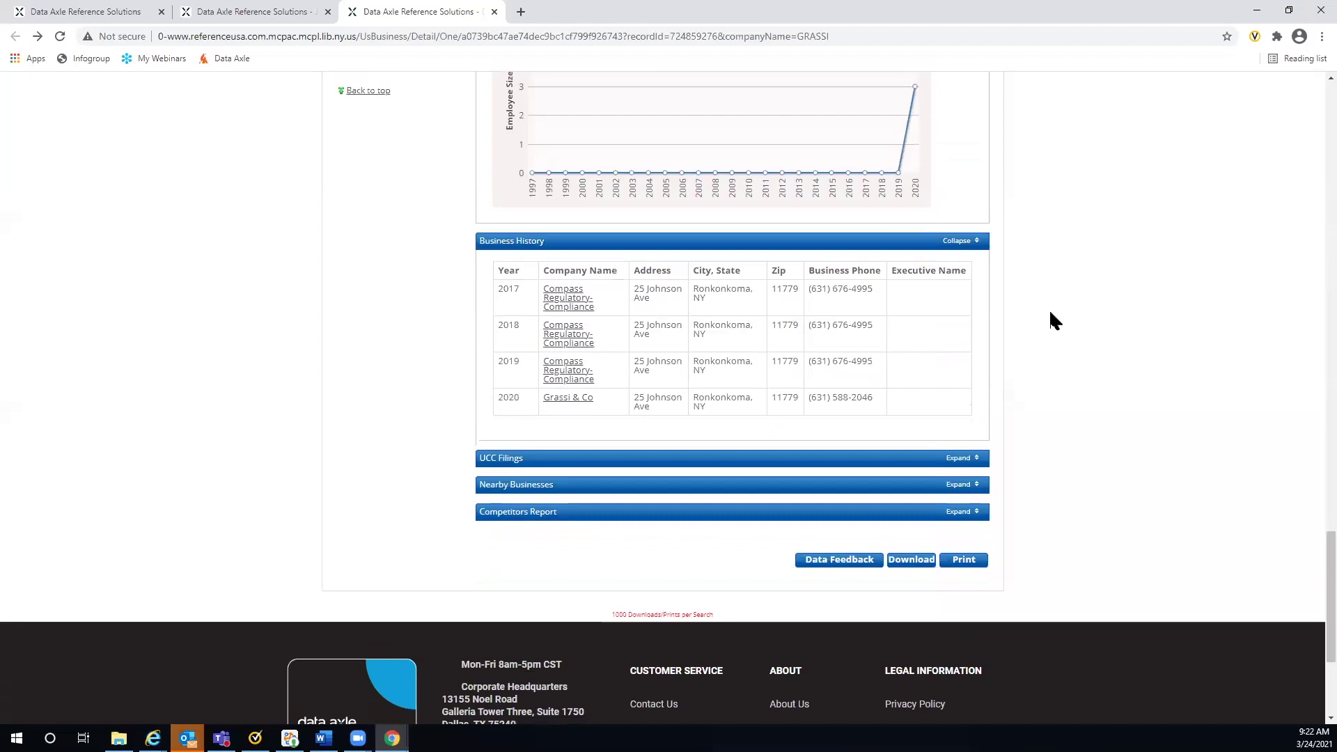
{"action": "scroll", "coordinate": [1052, 320], "scroll_direction": "down", "scroll_amount": 1}
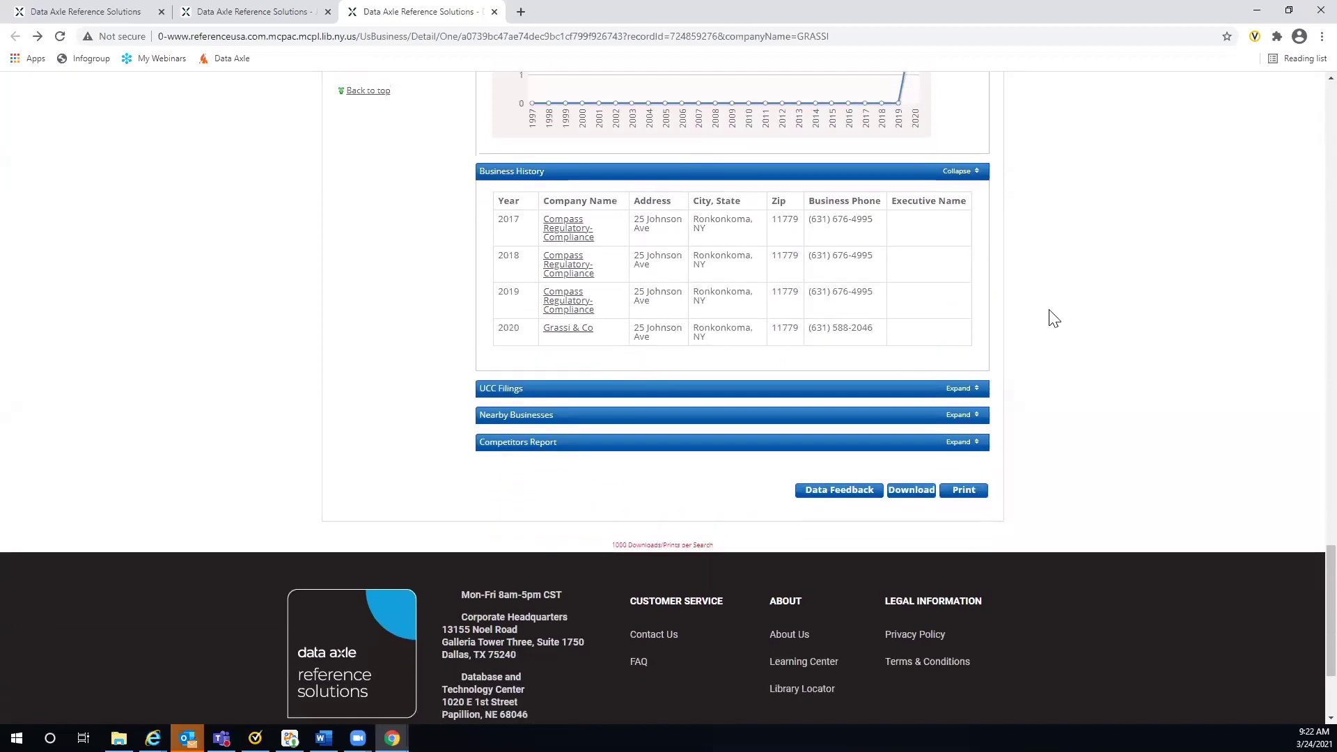
{"action": "scroll", "coordinate": [1053, 315], "scroll_direction": "down", "scroll_amount": 1}
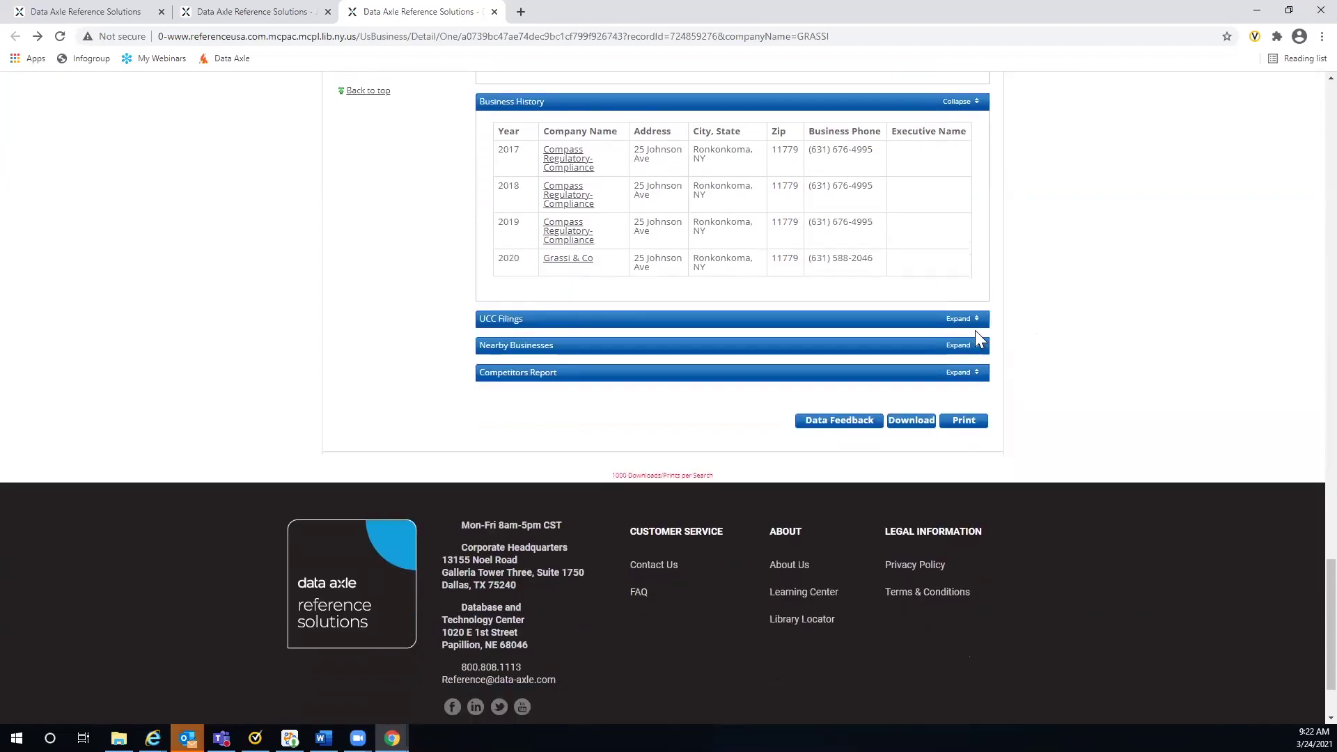
Expand the UCC Filings section of the company record and read its contents
{"action": "left_click", "coordinate": [959, 319]}
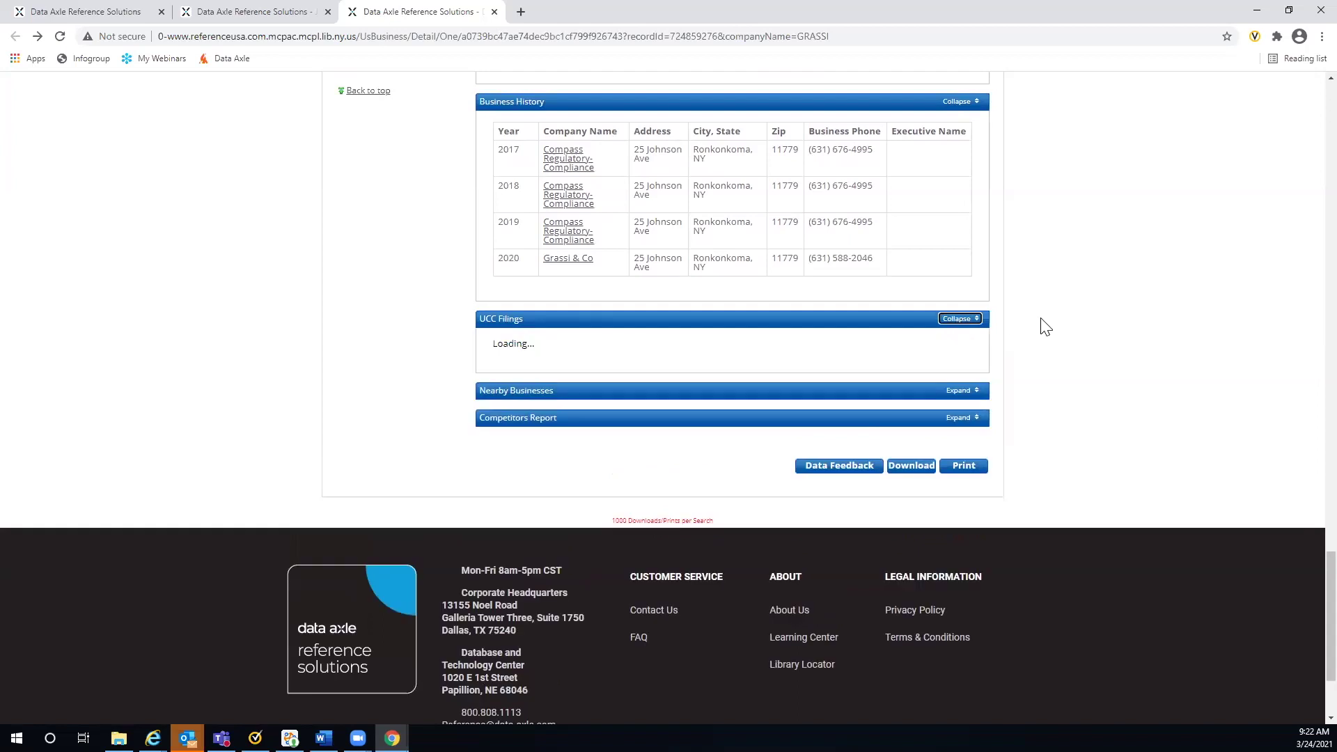
{"action": "scroll", "coordinate": [1046, 326], "scroll_direction": "down", "scroll_amount": 2}
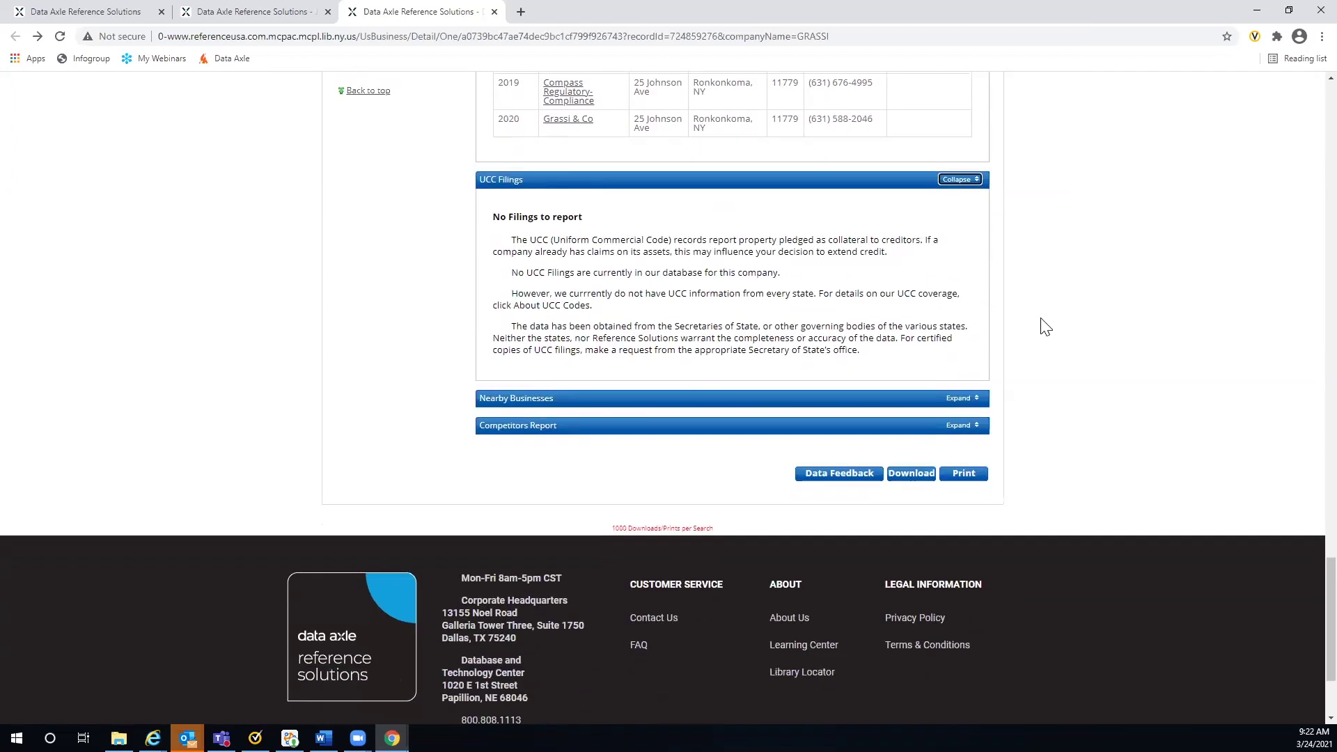
{"action": "scroll", "coordinate": [1046, 327], "scroll_direction": "down", "scroll_amount": 1}
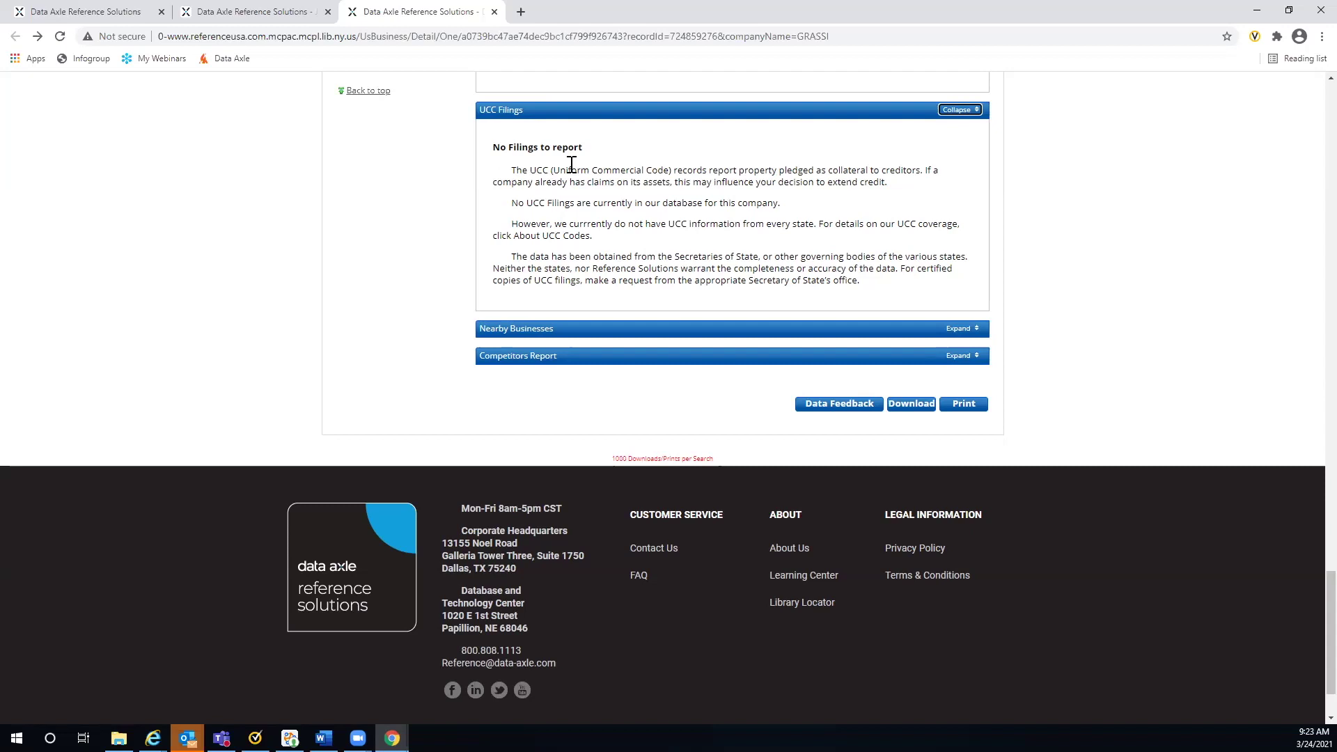
Expand the Nearby Businesses section, look over the listed companies, and expand the Competitors Report
{"action": "left_click", "coordinate": [962, 329]}
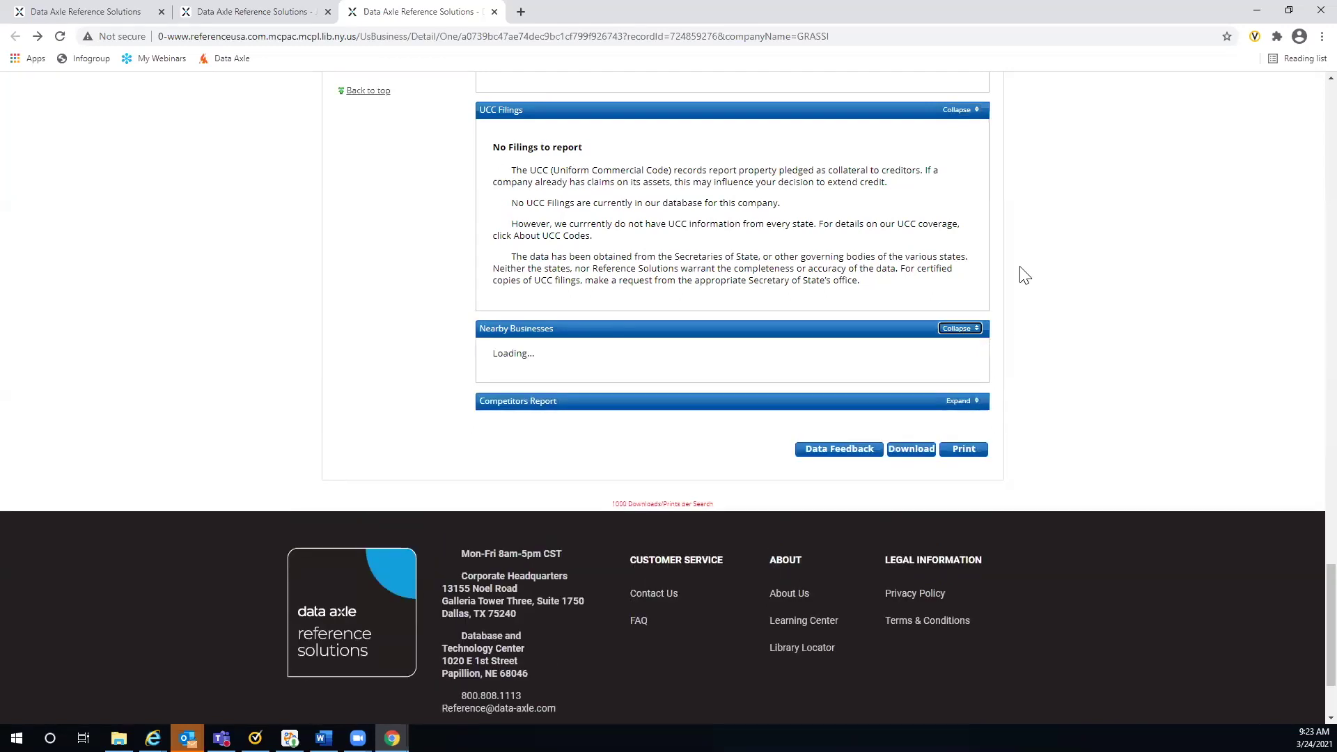
{"action": "scroll", "coordinate": [1024, 266], "scroll_direction": "down", "scroll_amount": 4}
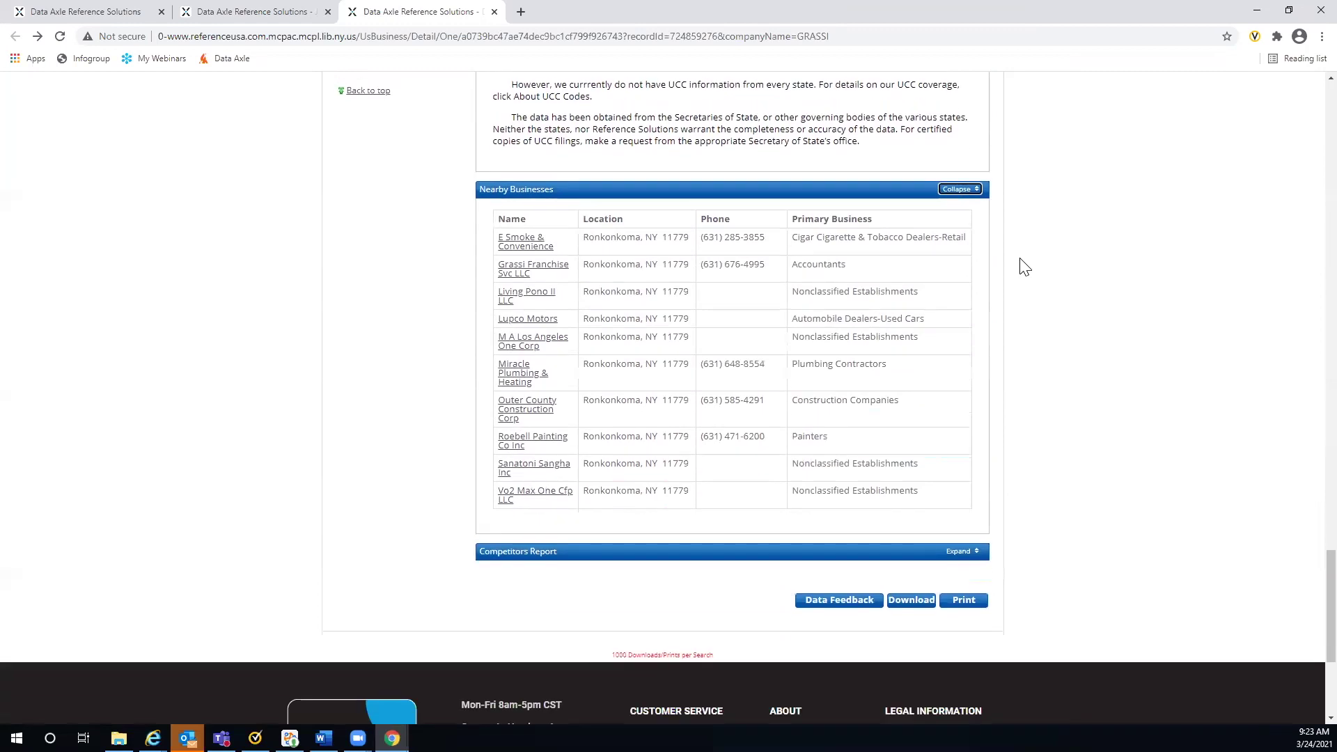
{"action": "left_click", "coordinate": [968, 417]}
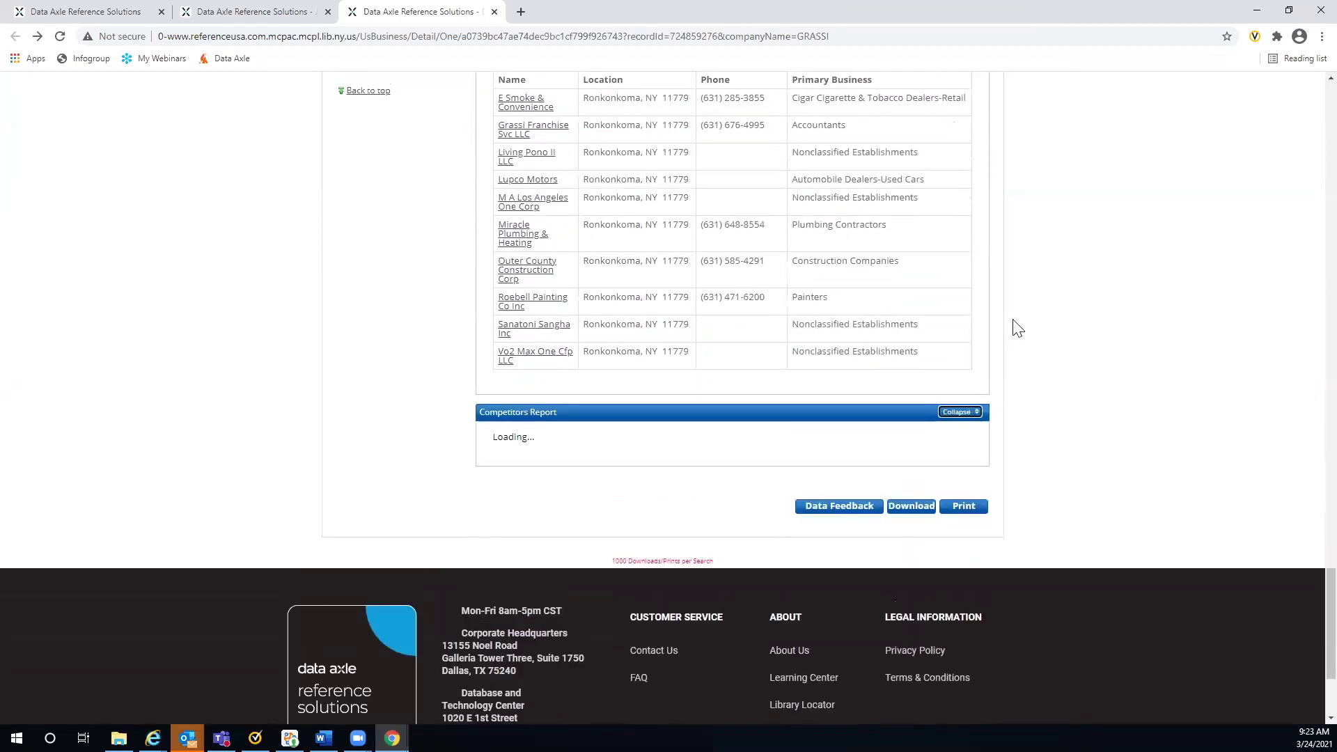
Open the Brown Thomas CPA record from the Competitors Report, view it, and return to the Grassi & Co record
{"action": "scroll", "coordinate": [1018, 314], "scroll_direction": "down", "scroll_amount": 1}
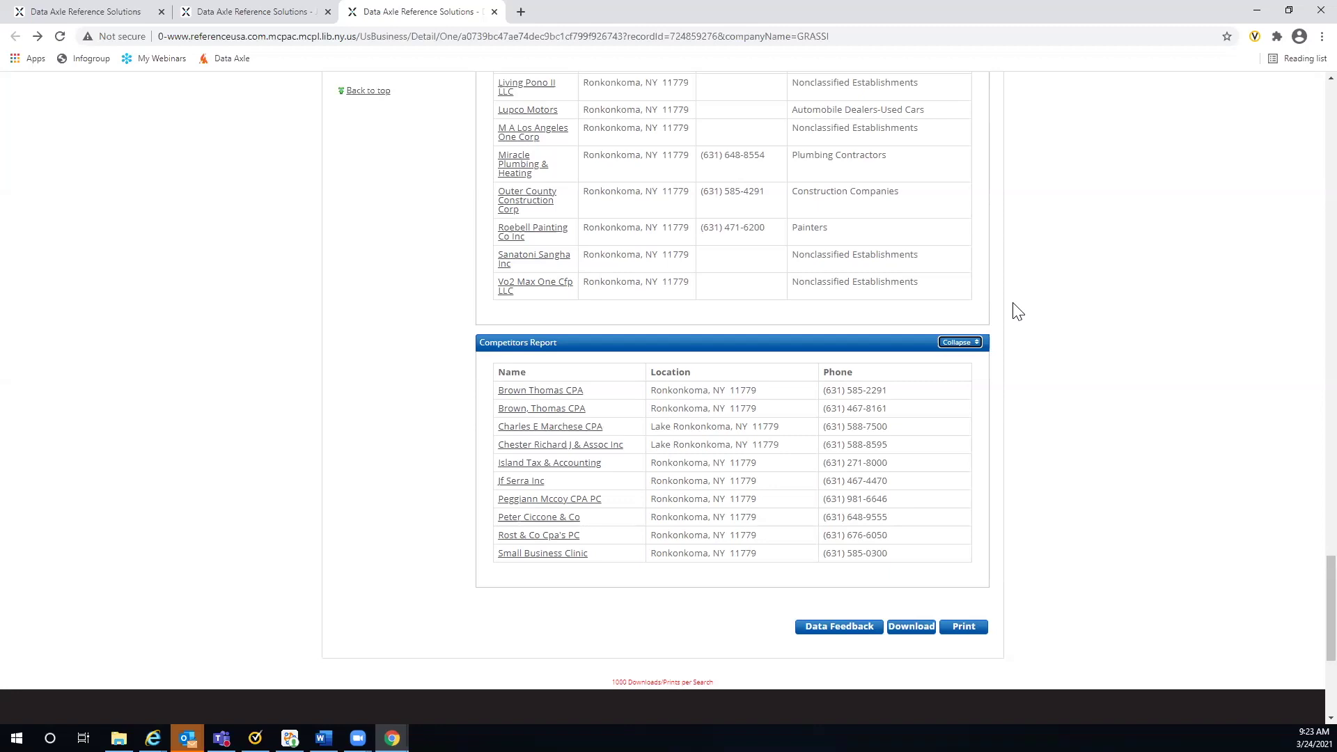
{"action": "left_click", "coordinate": [504, 397]}
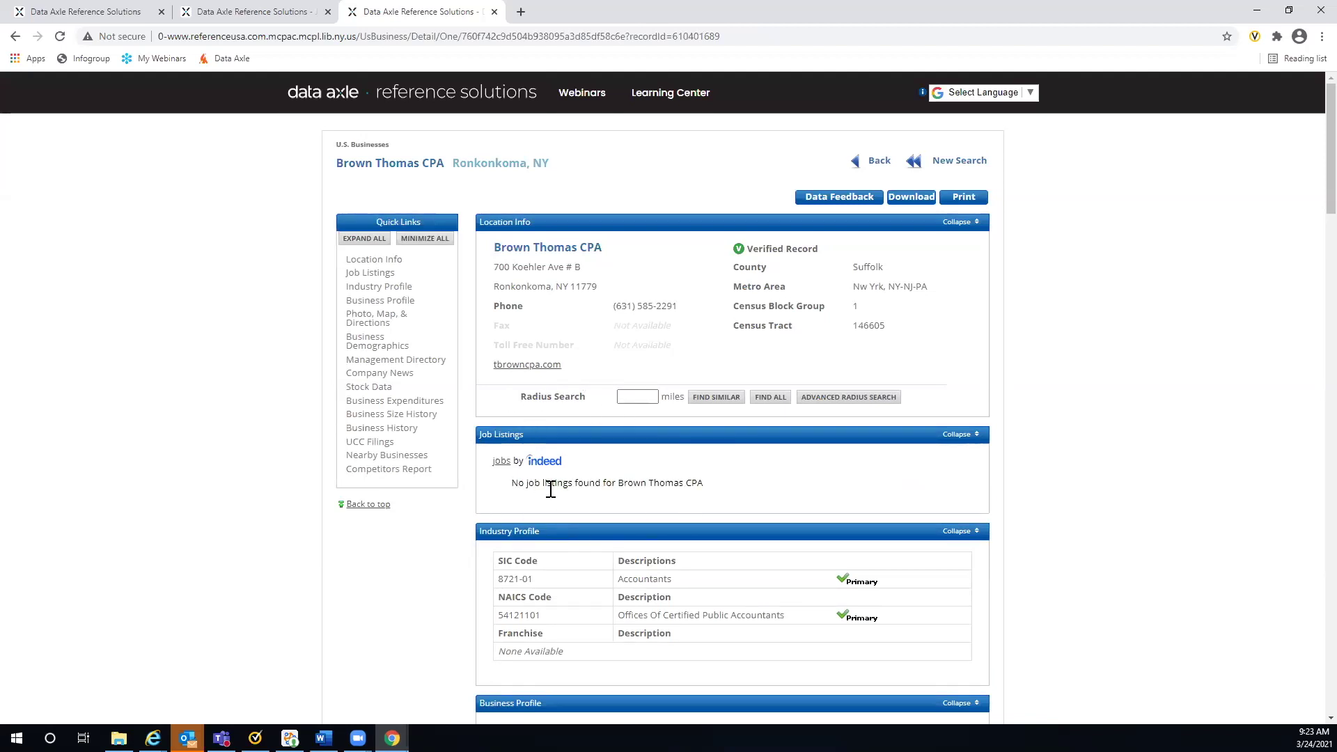
{"action": "left_click", "coordinate": [875, 169]}
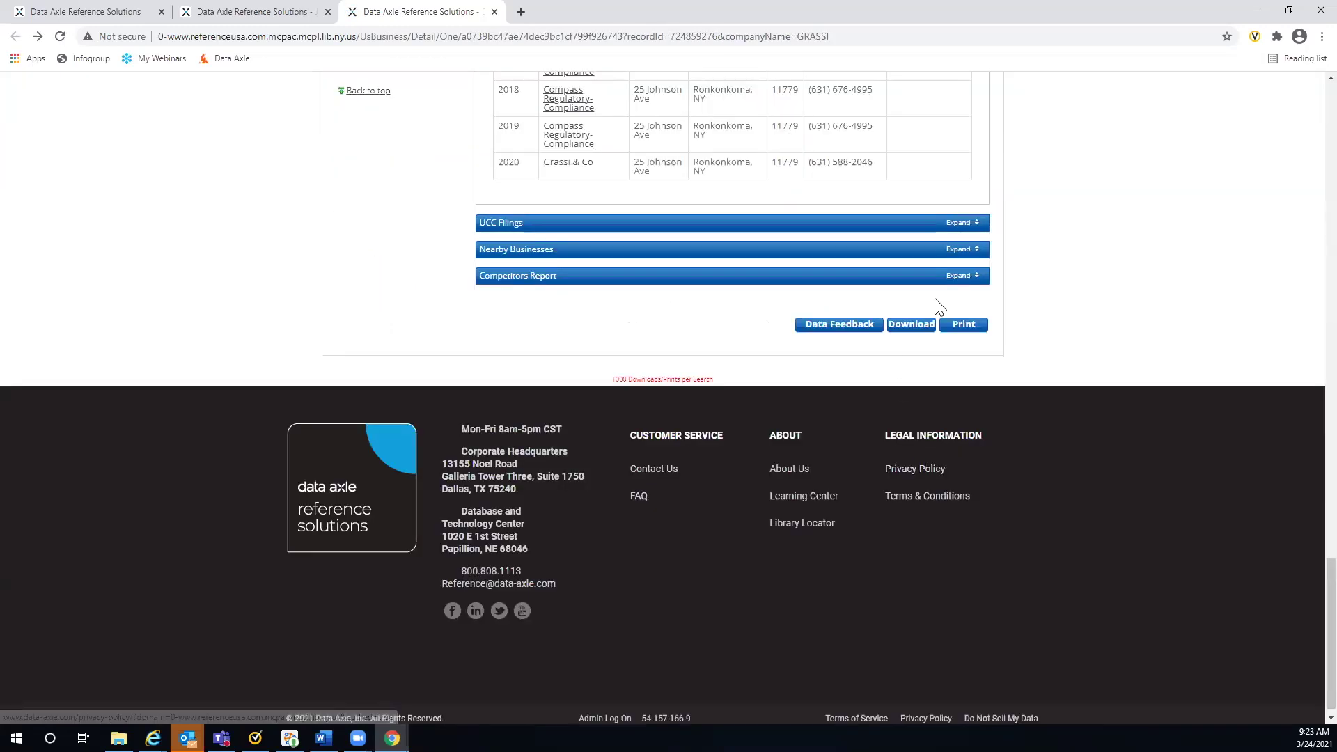
Expand the Competitors Report of Grassi & Co again, look over the listed firms, and return to the start of the record
{"action": "left_click", "coordinate": [959, 276]}
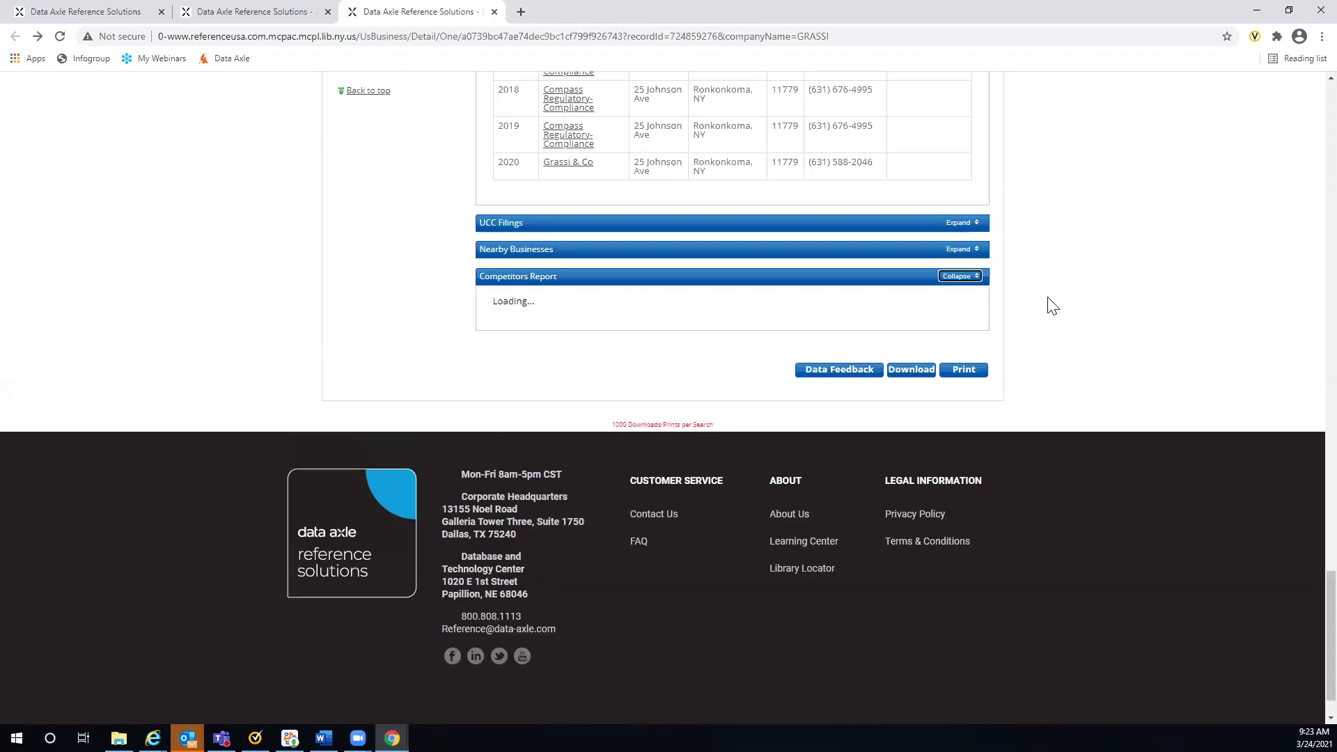
{"action": "scroll", "coordinate": [1047, 301], "scroll_direction": "up", "scroll_amount": 1}
{"action": "scroll", "coordinate": [1045, 295], "scroll_direction": "down", "scroll_amount": 3}
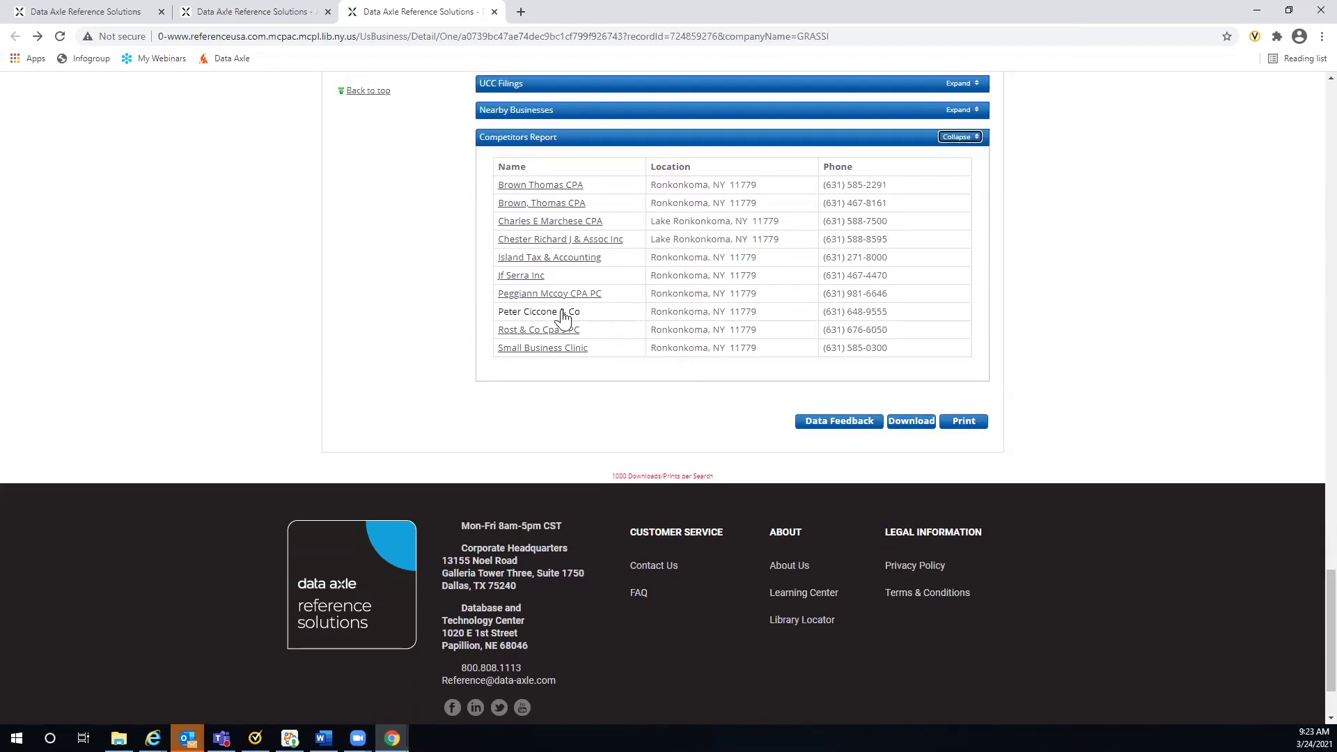
{"action": "left_click", "coordinate": [359, 96]}
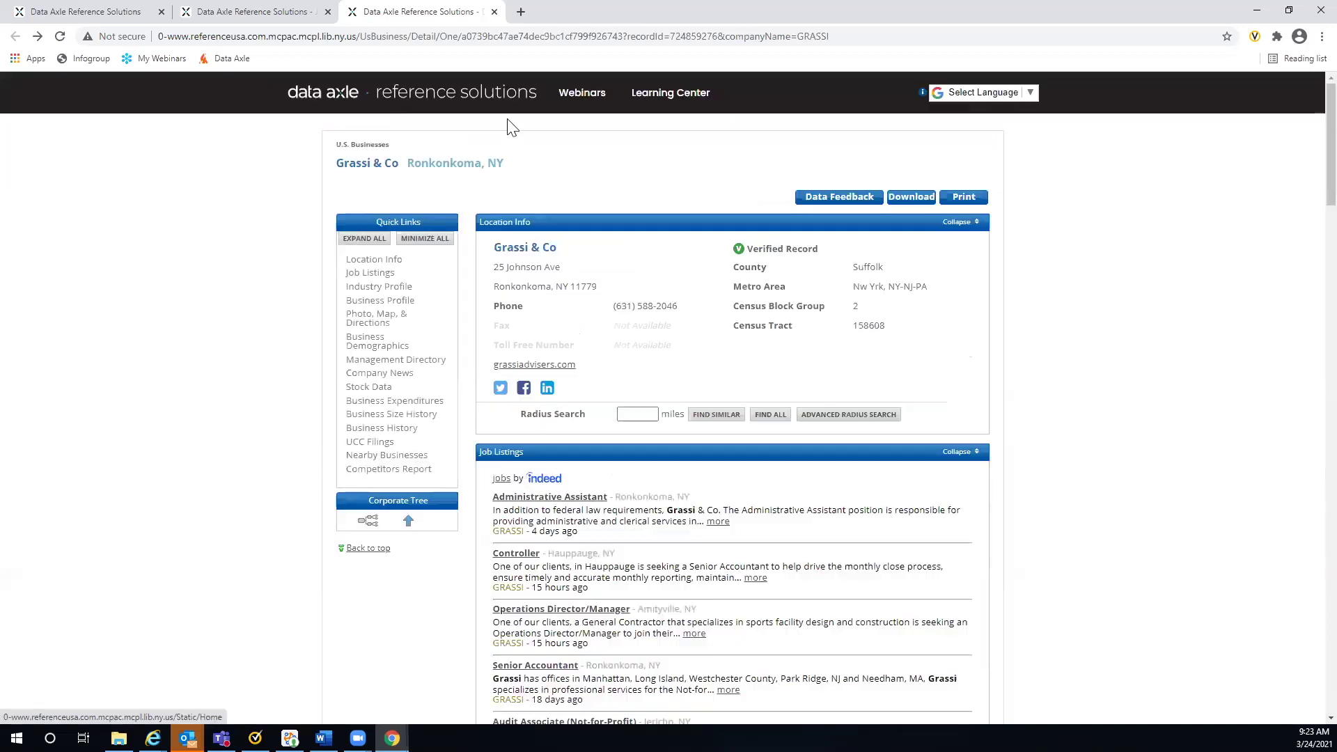
Open the data feedback form for Grassi & Co, flag the number of employees for research, and enter 7 as its value
{"action": "left_click", "coordinate": [827, 200]}
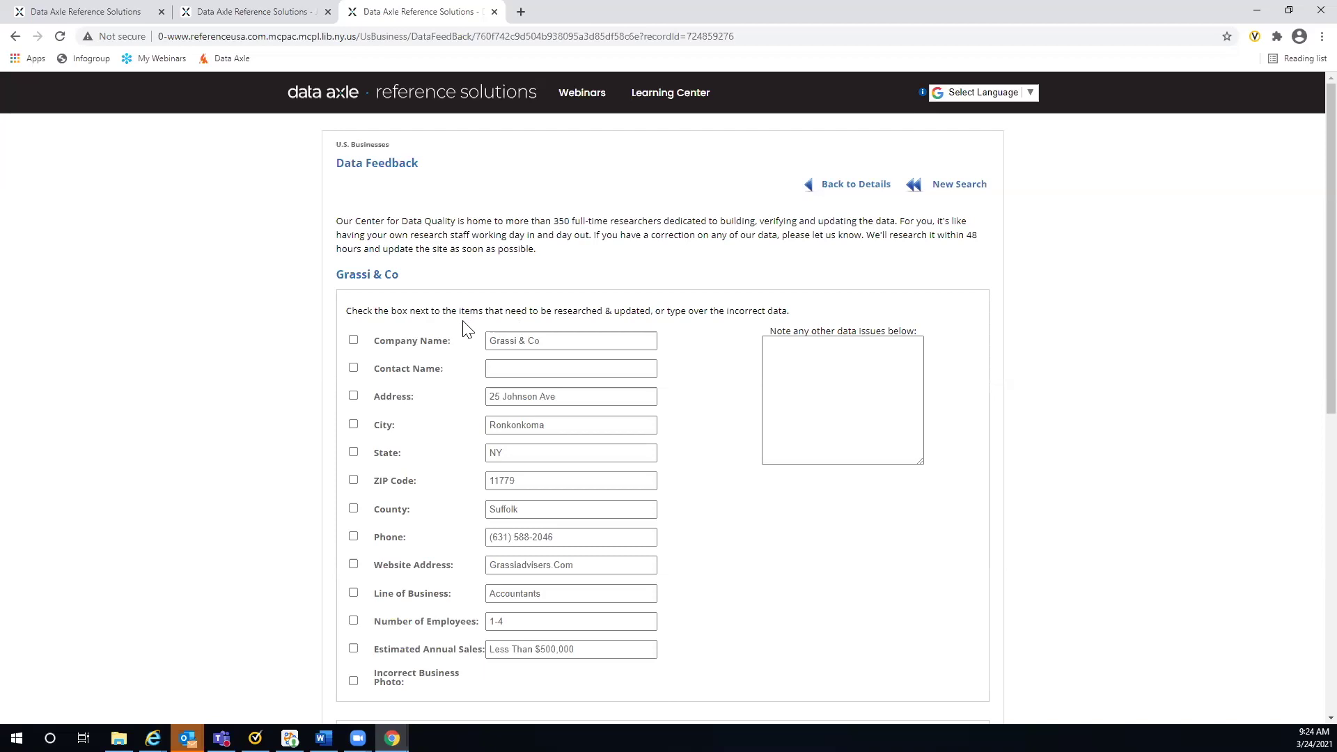
{"action": "scroll", "coordinate": [468, 327], "scroll_direction": "down", "scroll_amount": 2}
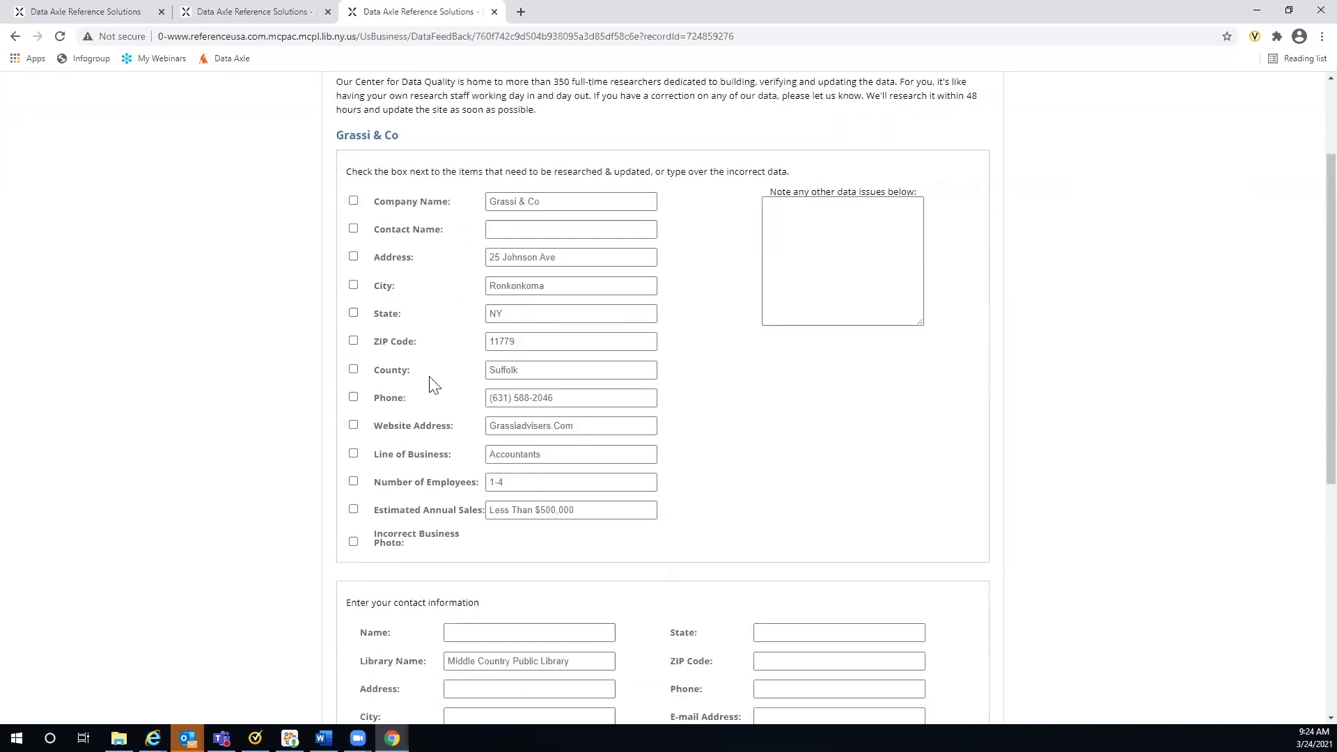
{"action": "left_click", "coordinate": [353, 481]}
{"action": "left_click_drag", "start_coordinate": [519, 483], "coordinate": [425, 462]}
{"action": "type", "text": "7"}
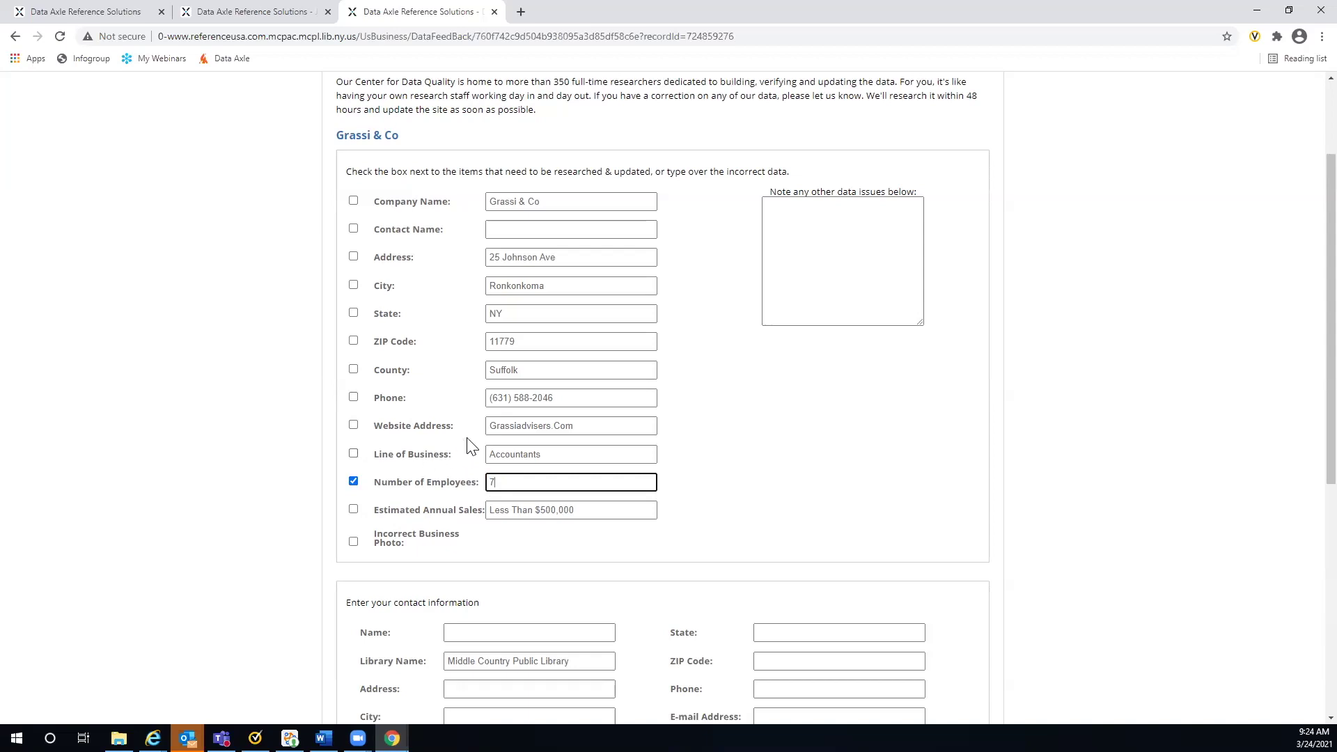
Look over the contact information part of the feedback form and go back to the company details without submitting
{"action": "scroll", "coordinate": [480, 445], "scroll_direction": "down", "scroll_amount": 3}
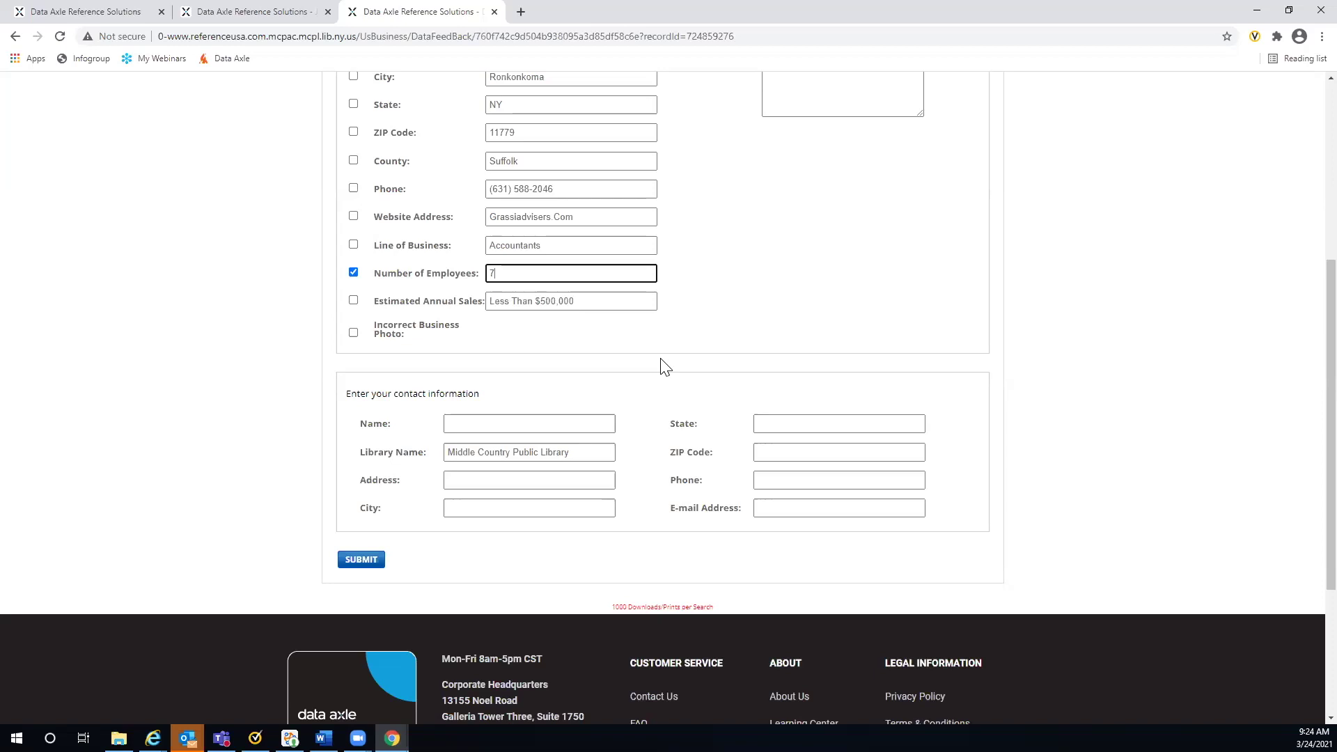
{"action": "scroll", "coordinate": [665, 367], "scroll_direction": "up", "scroll_amount": 5}
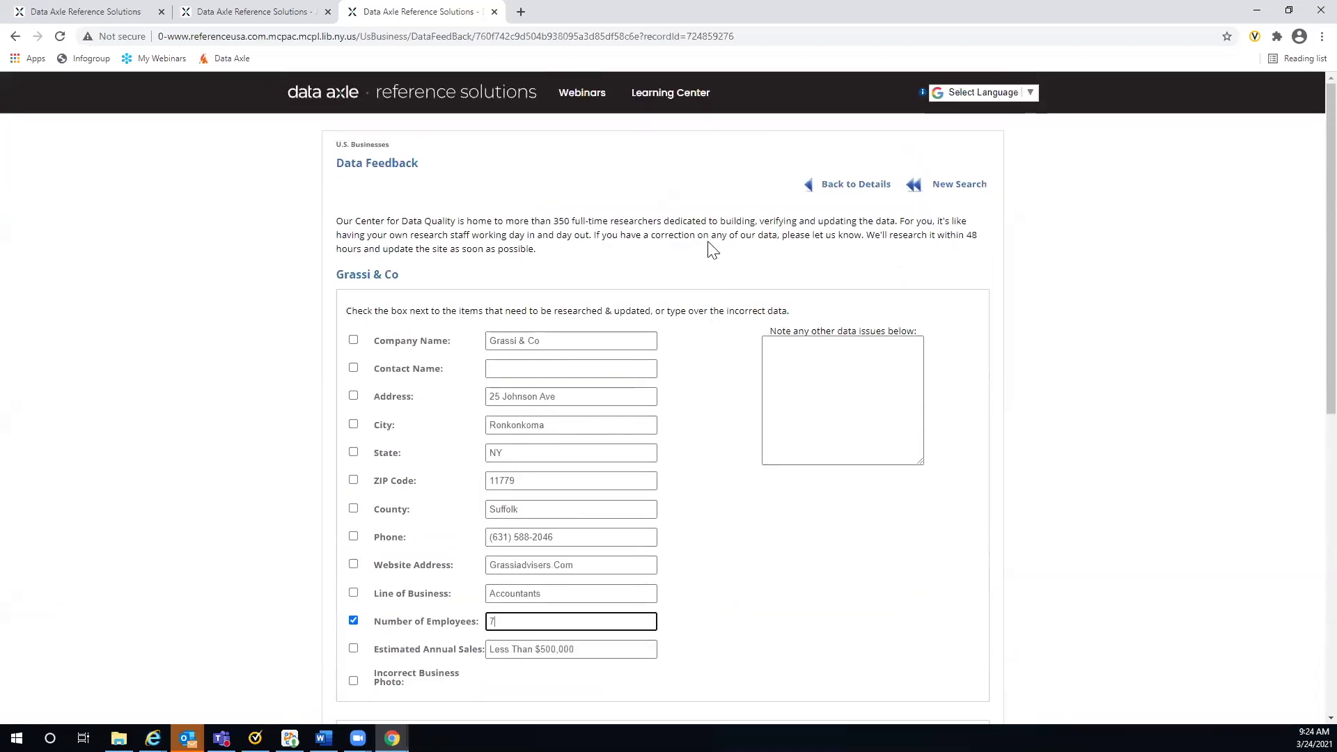
{"action": "left_click", "coordinate": [836, 192]}
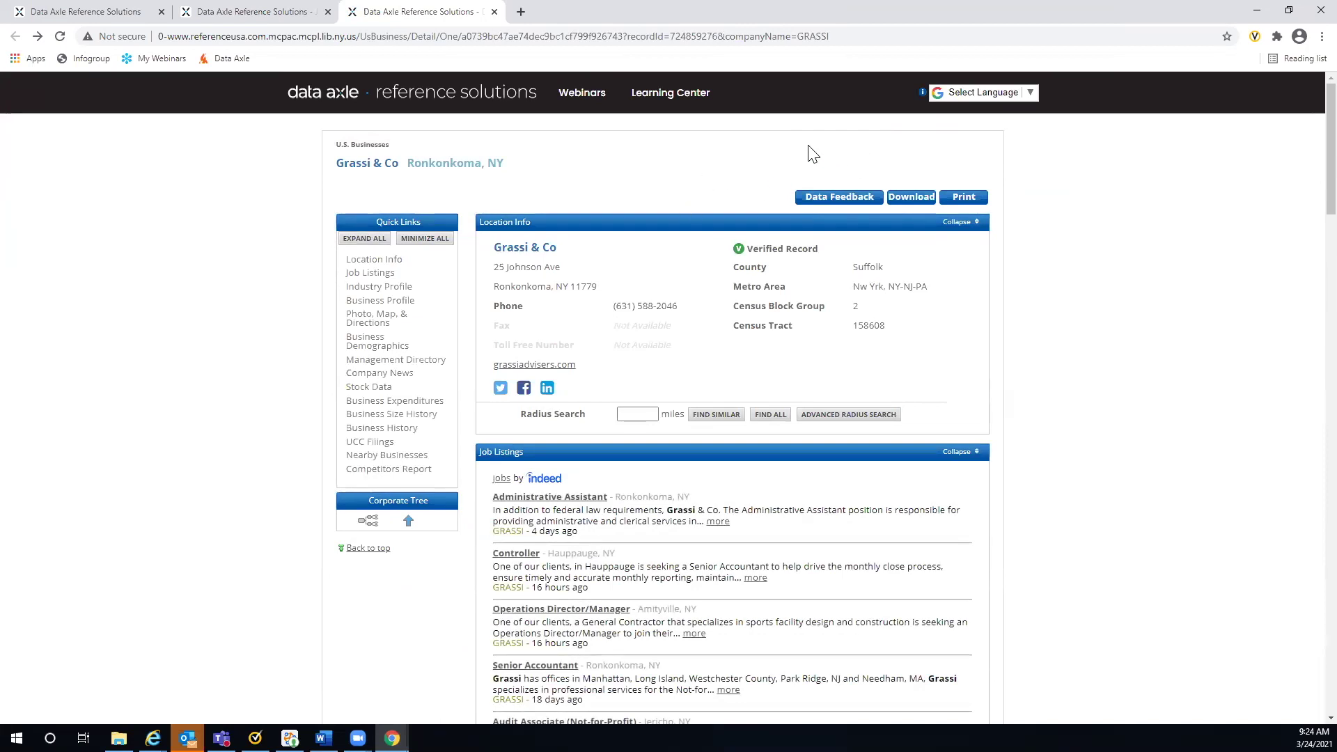
Close the Grassi & Co record, dismiss the list of matching businesses, and show page 2 of the job results
{"action": "left_click", "coordinate": [494, 12]}
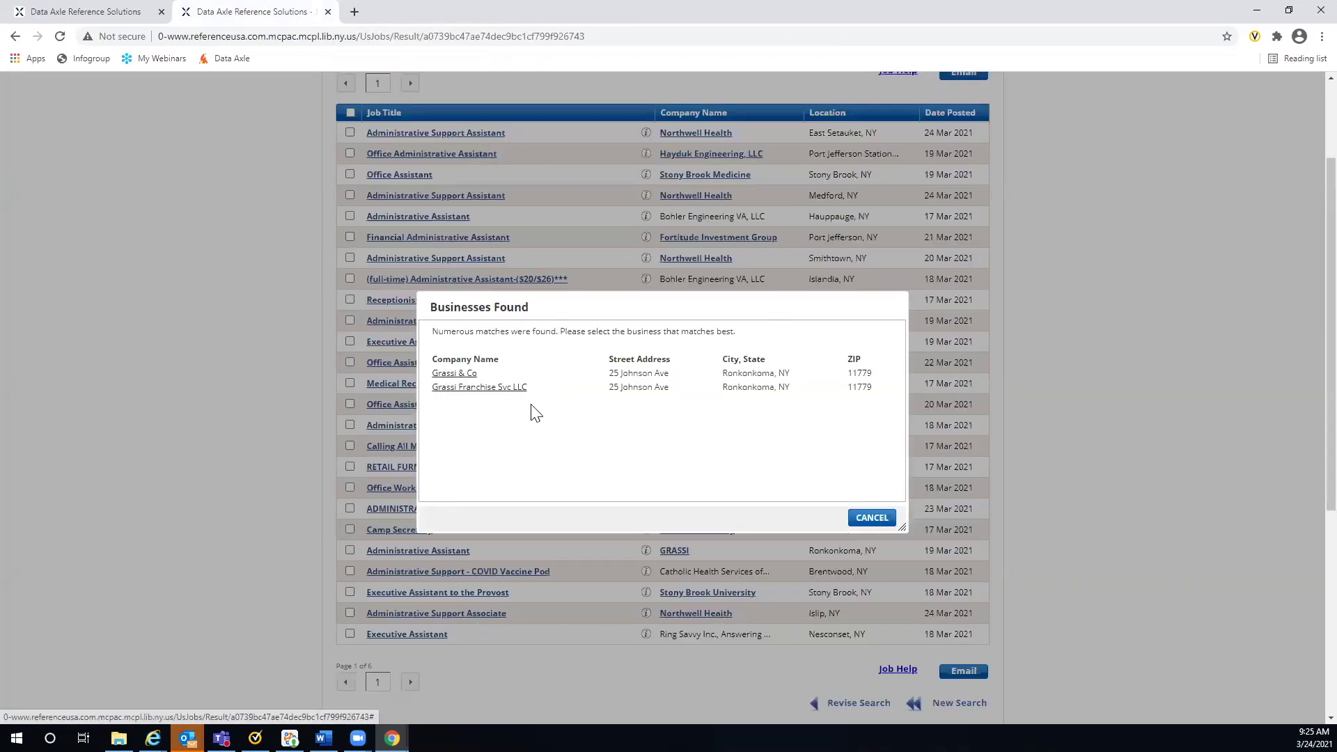
{"action": "left_click", "coordinate": [872, 519]}
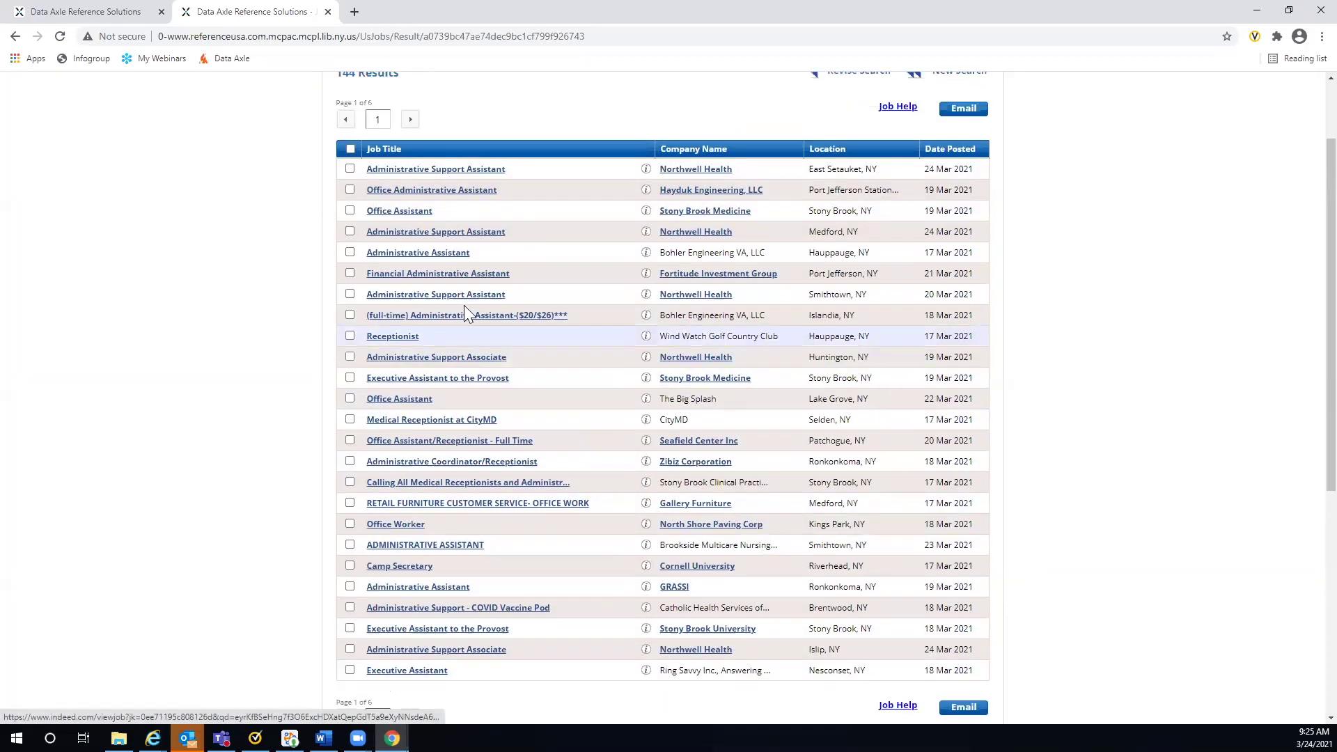
{"action": "scroll", "coordinate": [464, 305], "scroll_direction": "up", "scroll_amount": 3}
{"action": "left_click", "coordinate": [410, 224]}
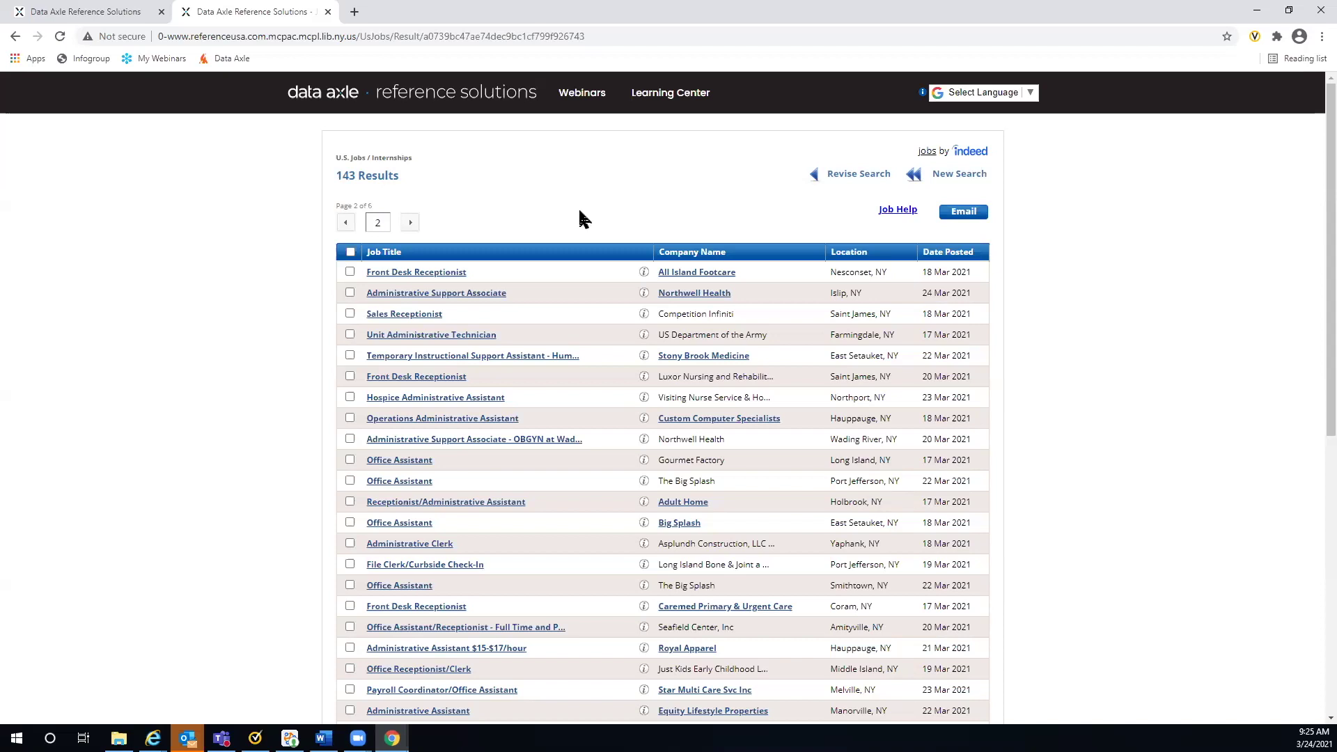
Start a new job search with the advanced search form and restrict the job type to full-time
{"action": "left_click", "coordinate": [942, 178]}
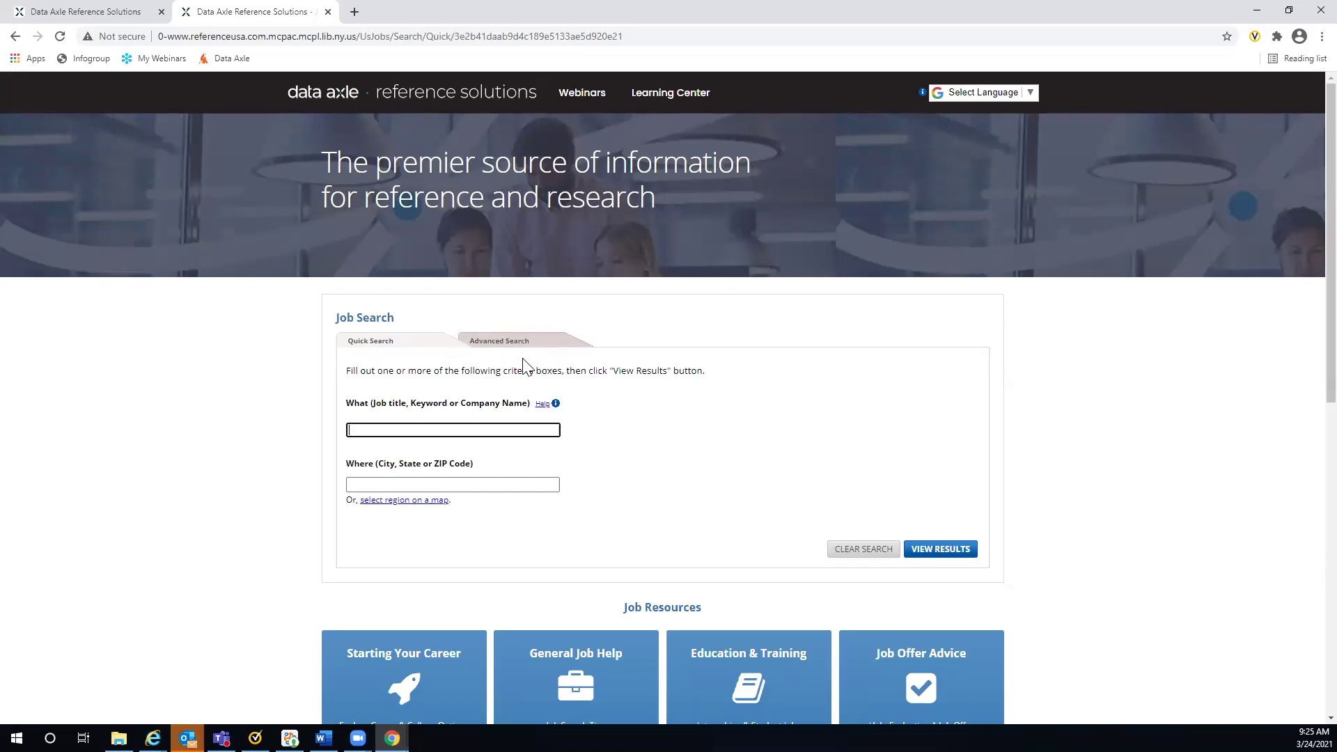
{"action": "left_click", "coordinate": [485, 350]}
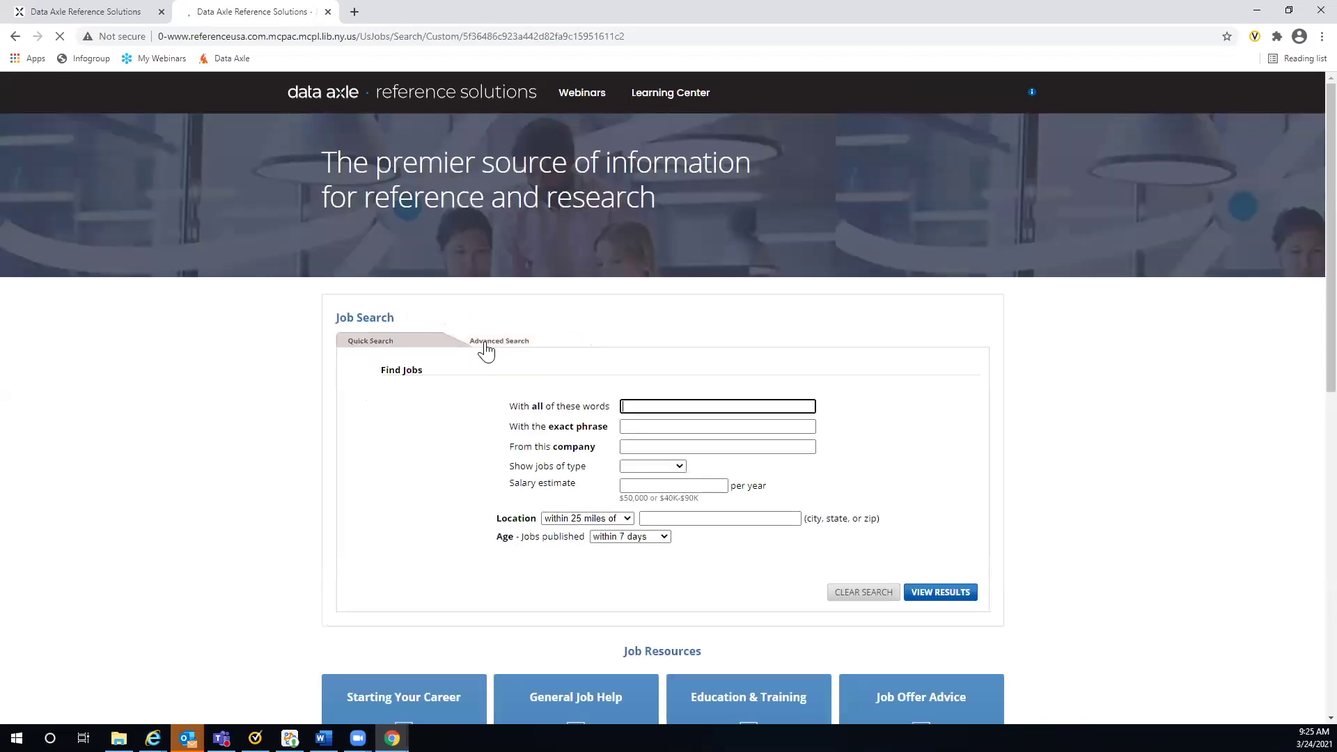
{"action": "scroll", "coordinate": [478, 315], "scroll_direction": "down", "scroll_amount": 2}
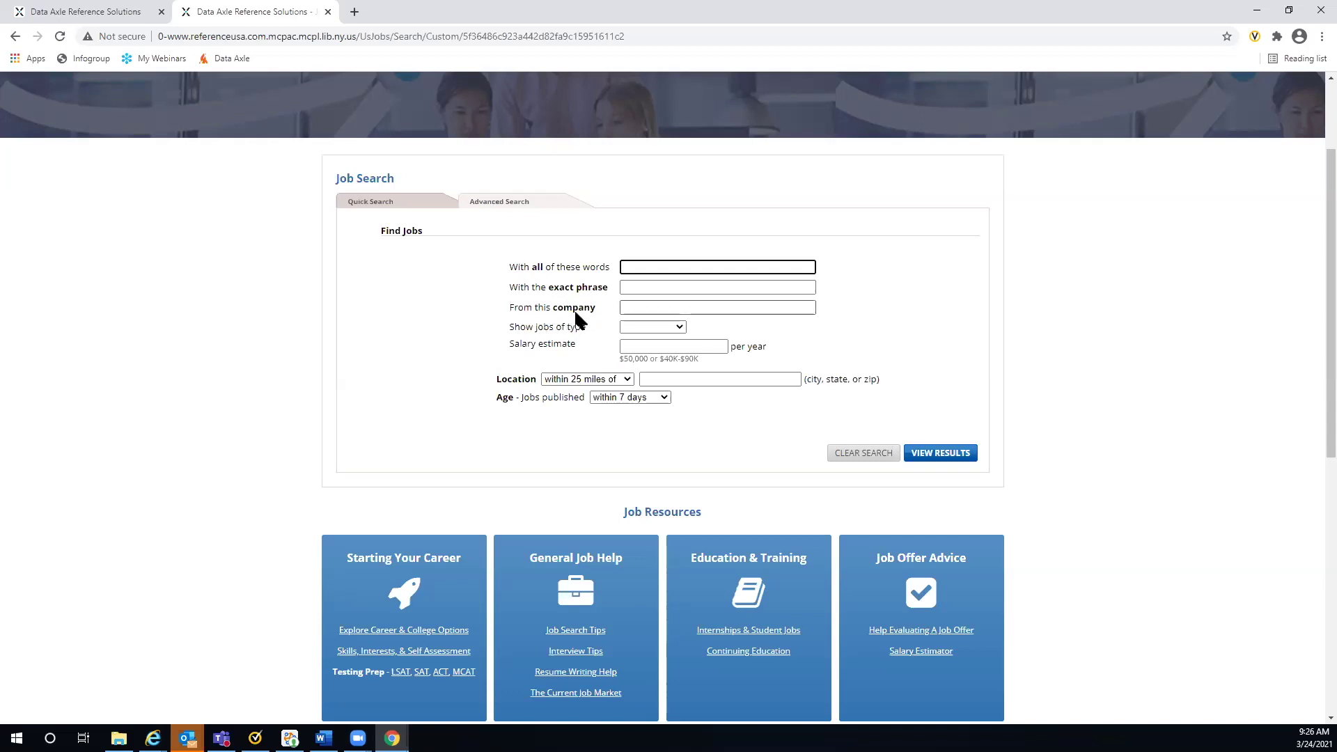
{"action": "left_click", "coordinate": [680, 327]}
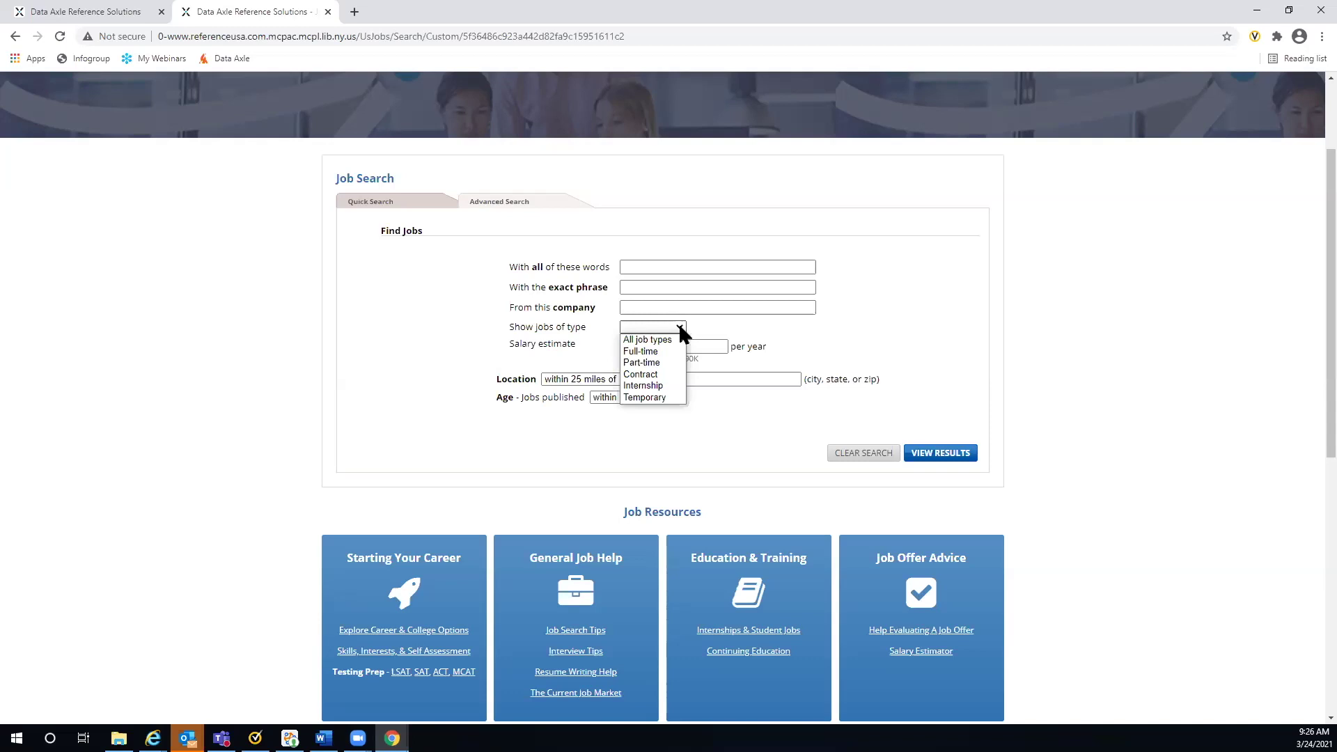
{"action": "left_click", "coordinate": [653, 351]}
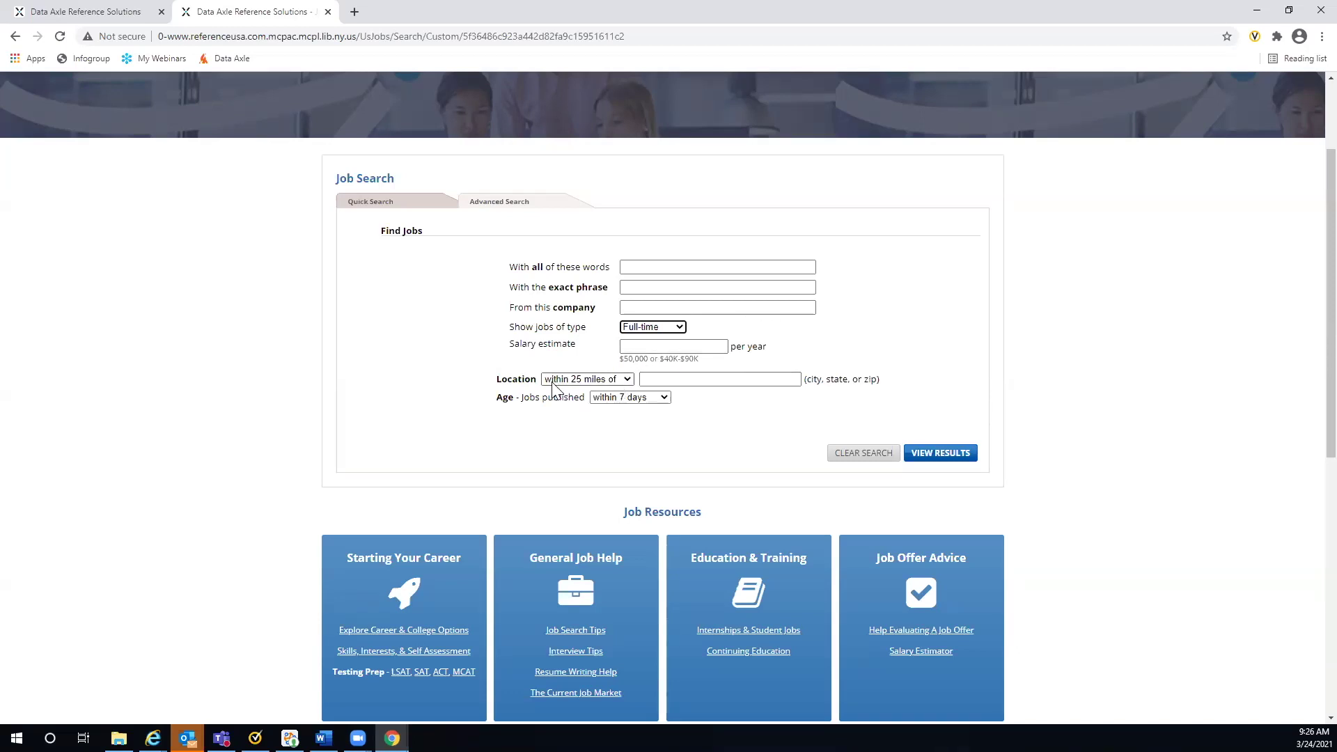
Set the search location to within 5 miles of Centereach, NY
{"action": "left_click", "coordinate": [627, 381]}
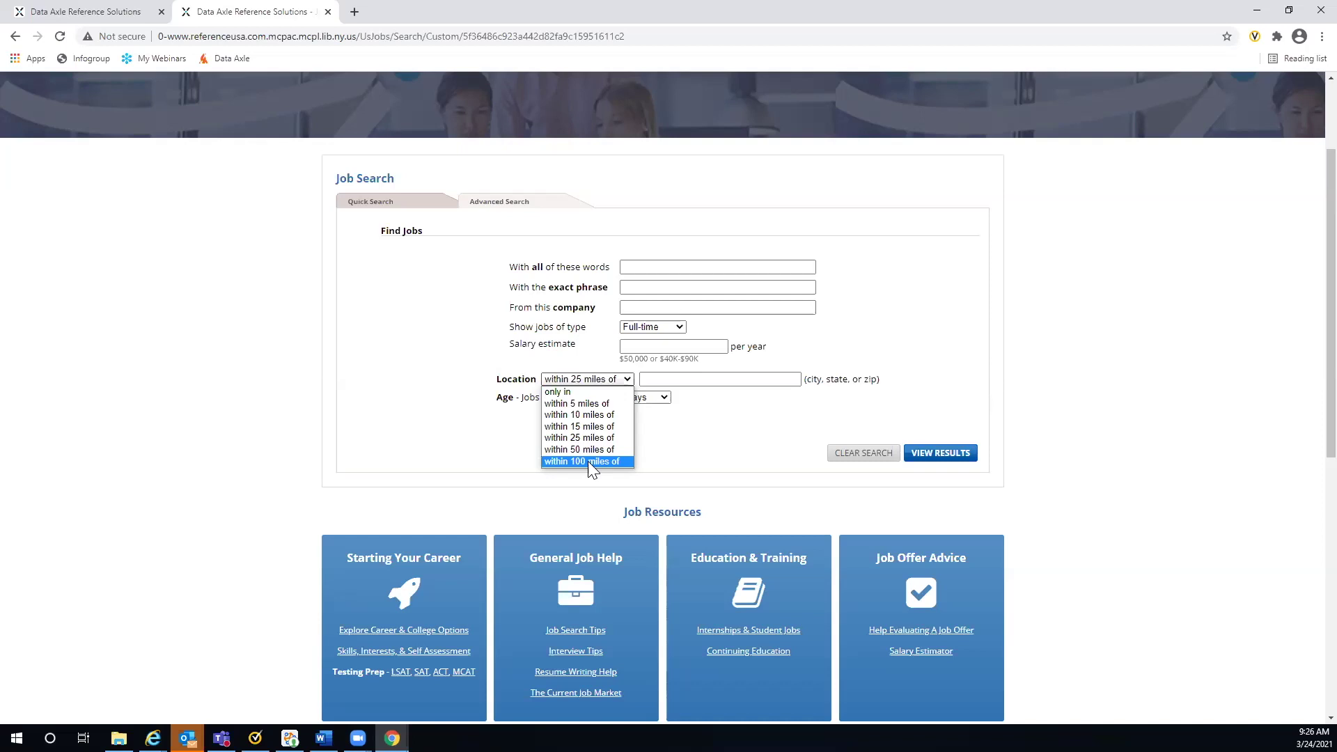
{"action": "left_click", "coordinate": [586, 404]}
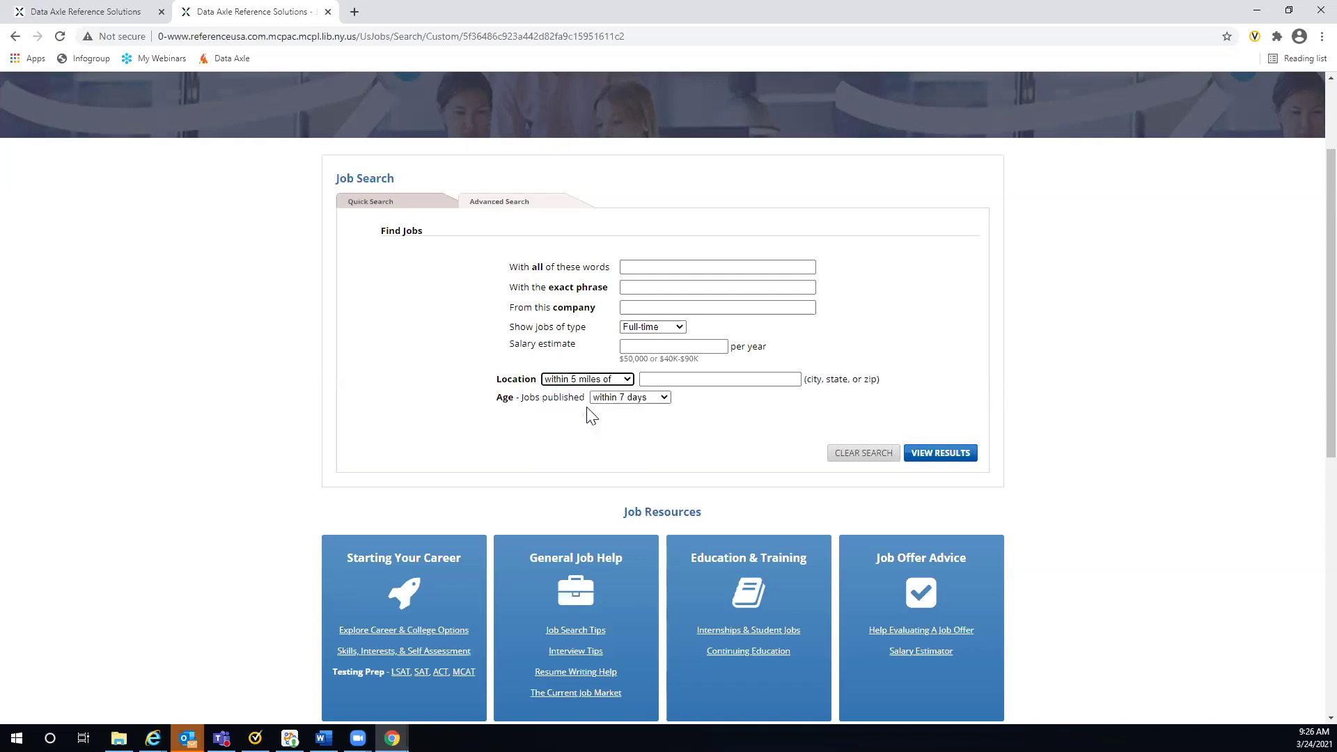
{"action": "left_click", "coordinate": [653, 380]}
{"action": "type", "text": "Centerea"}
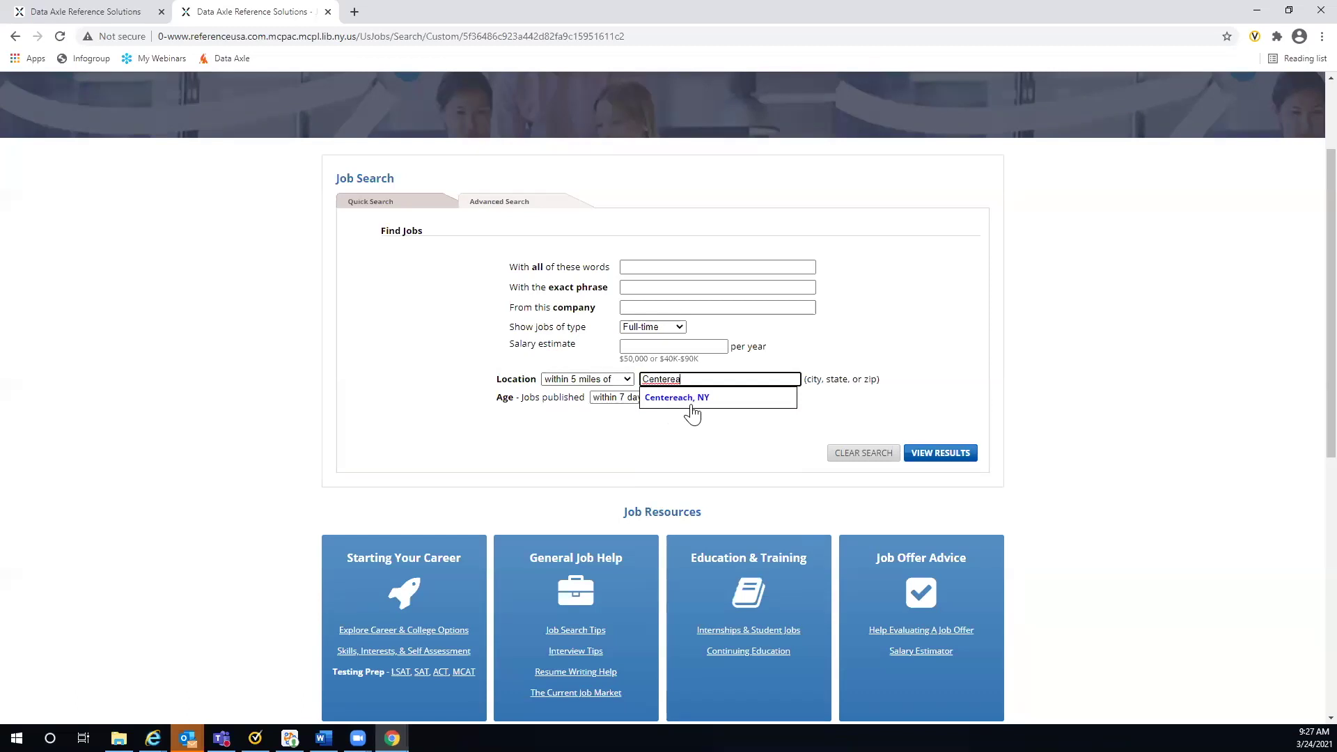
{"action": "left_click", "coordinate": [705, 401]}
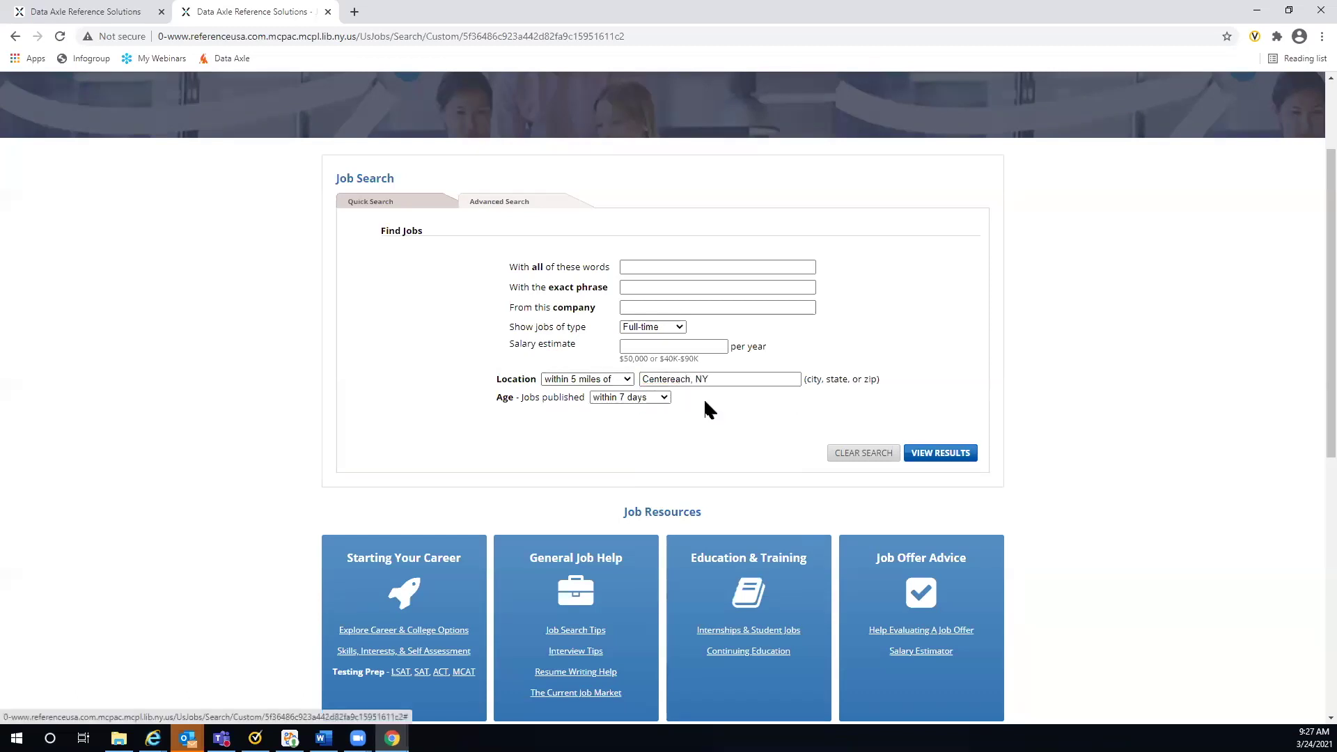
Limit the job age to within 3 days and widen the location radius to within 10 miles
{"action": "left_click", "coordinate": [664, 398]}
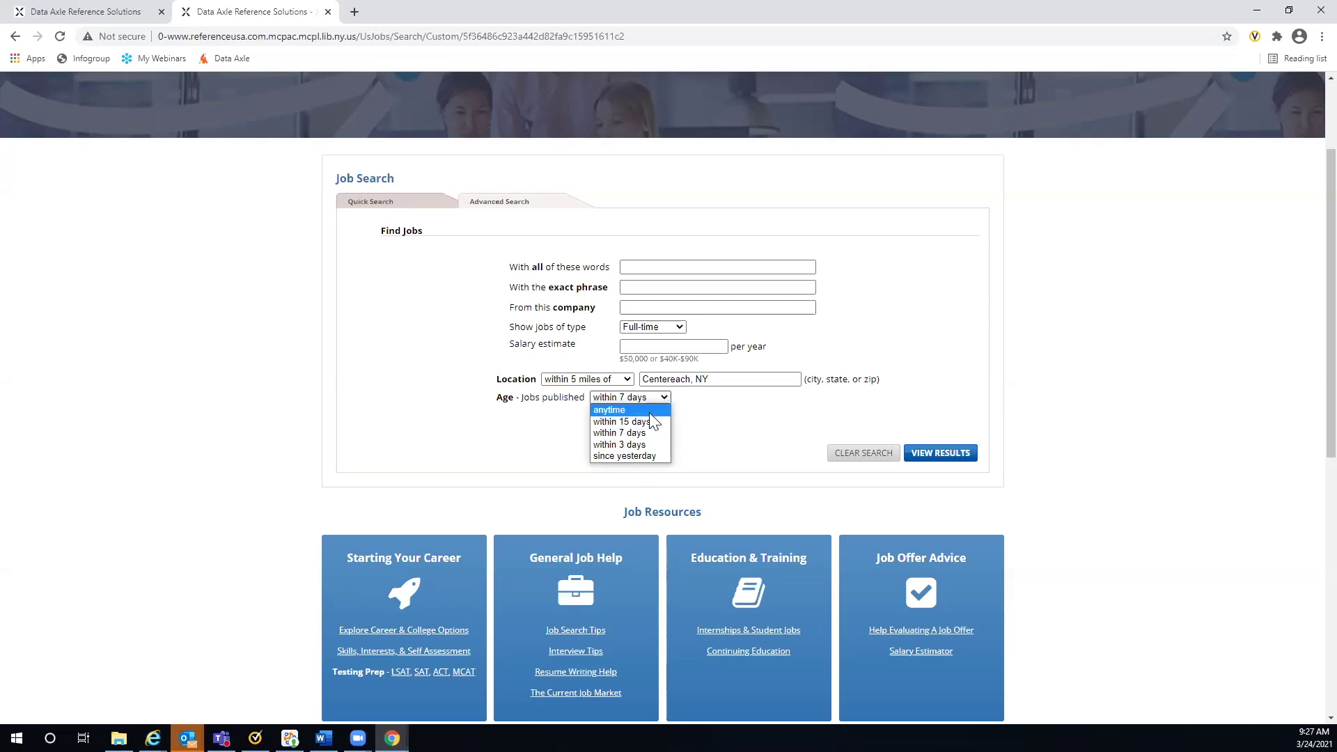
{"action": "left_click", "coordinate": [635, 444]}
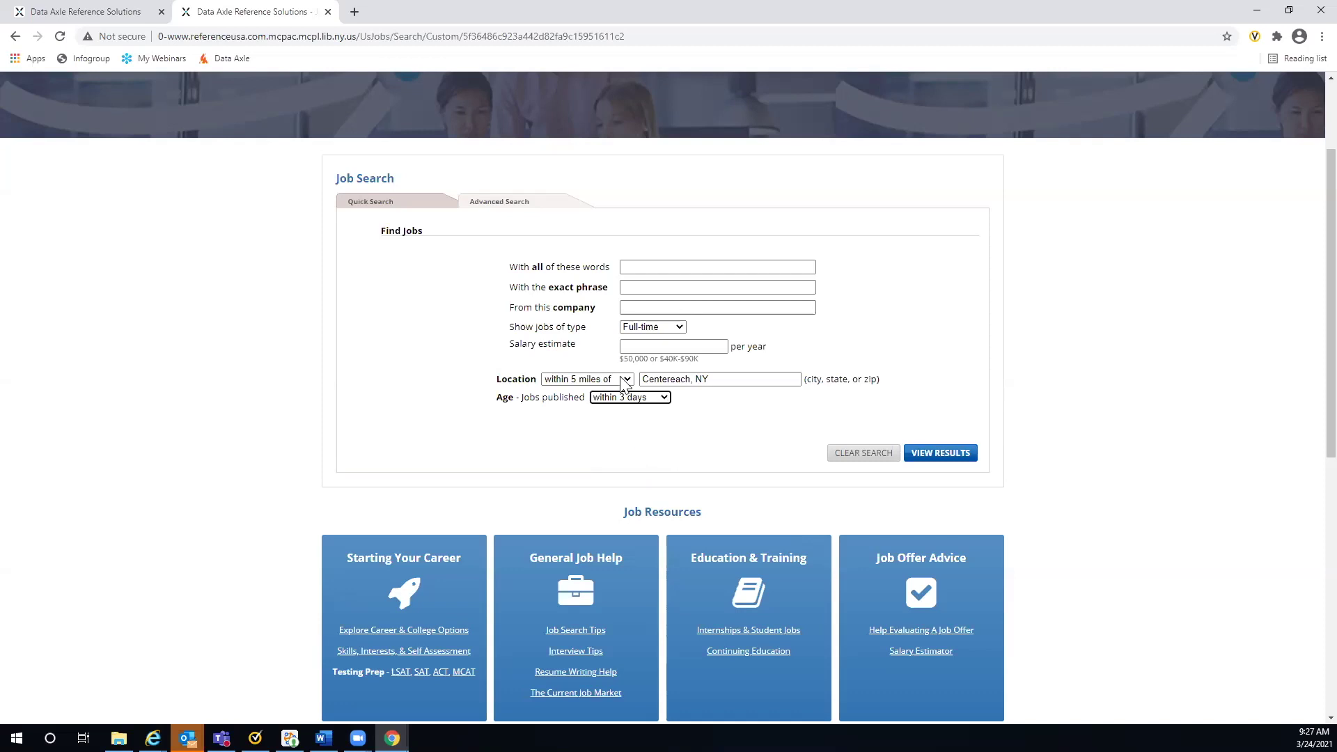
{"action": "left_click", "coordinate": [628, 380]}
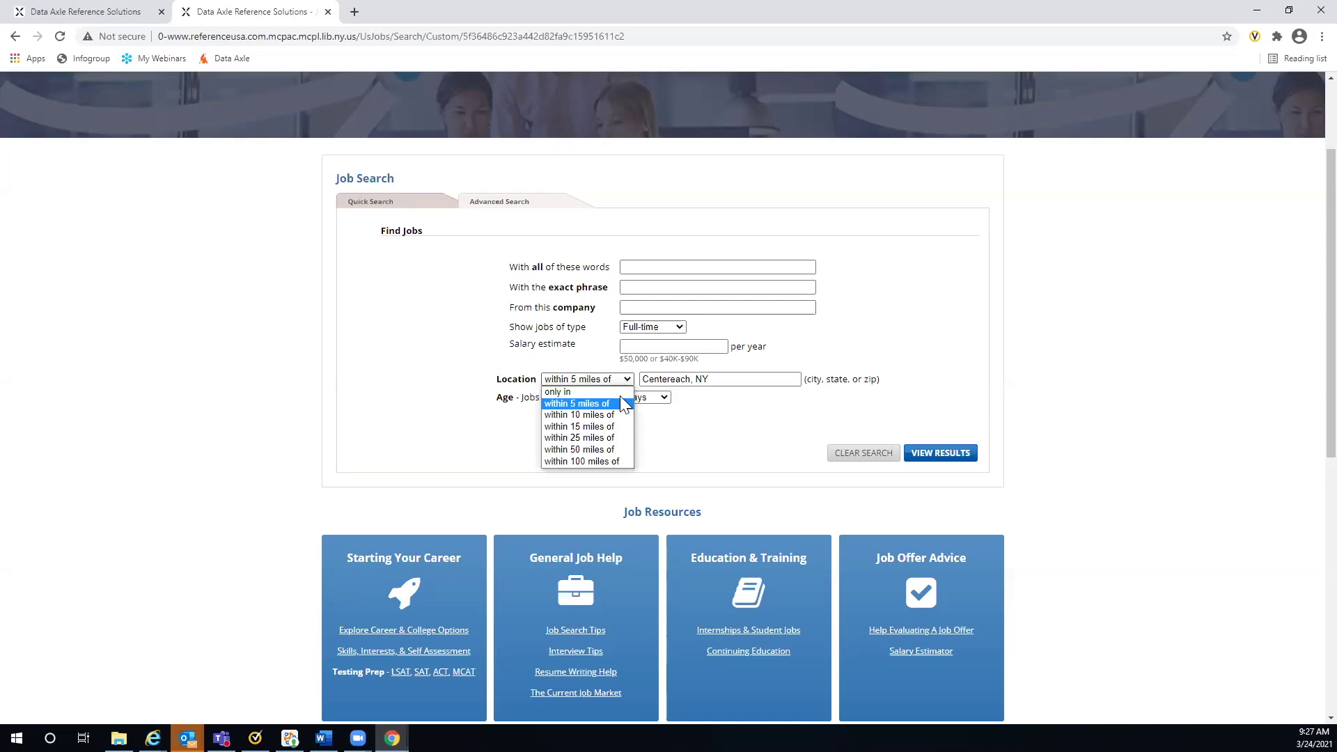
{"action": "left_click", "coordinate": [599, 416]}
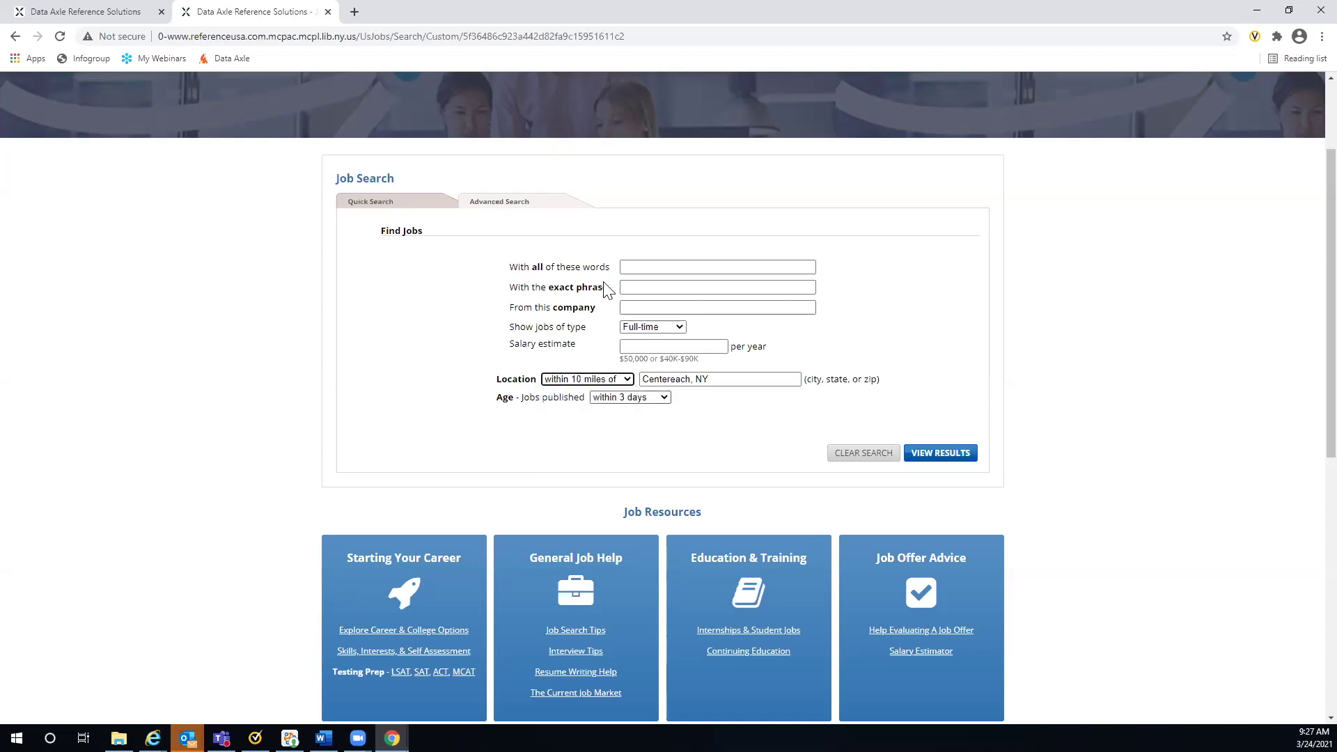
Require all of the words "work from home" using the suggested phrase and run the job search
{"action": "left_click", "coordinate": [626, 266]}
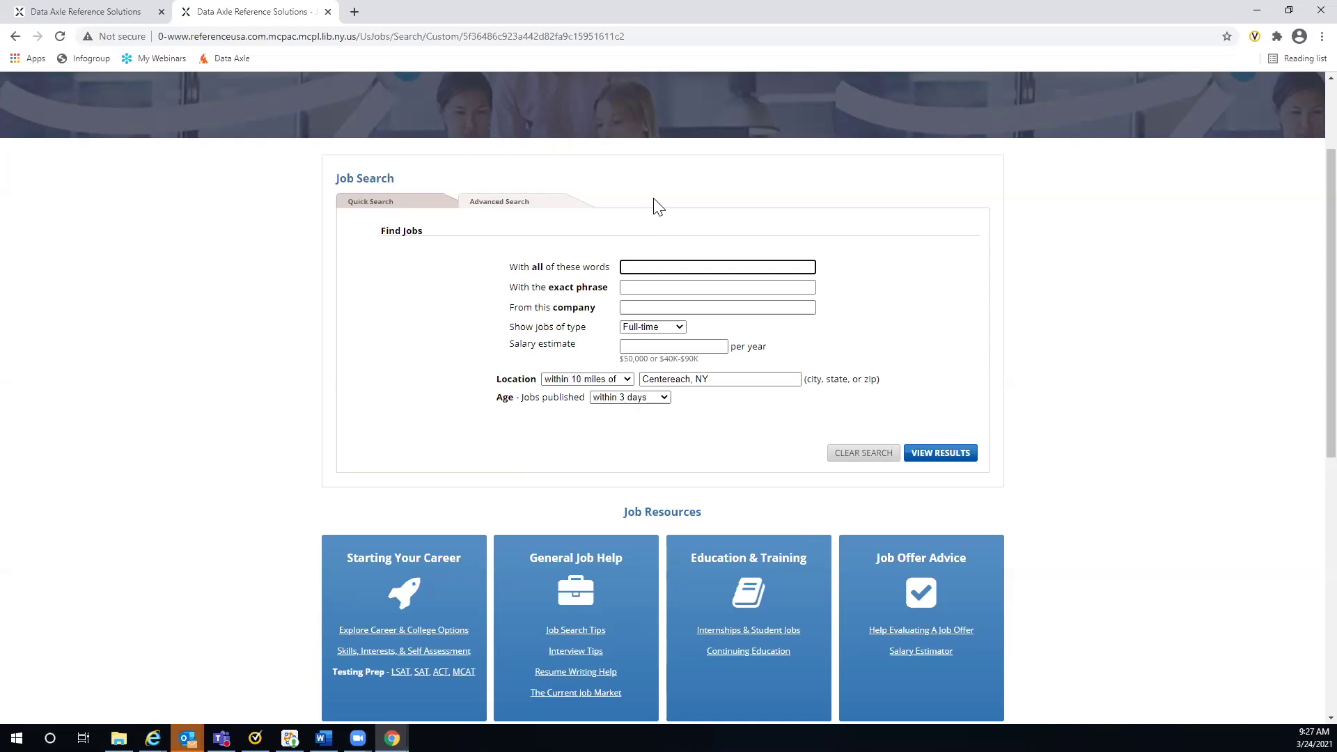
{"action": "type", "text": "Wor"}
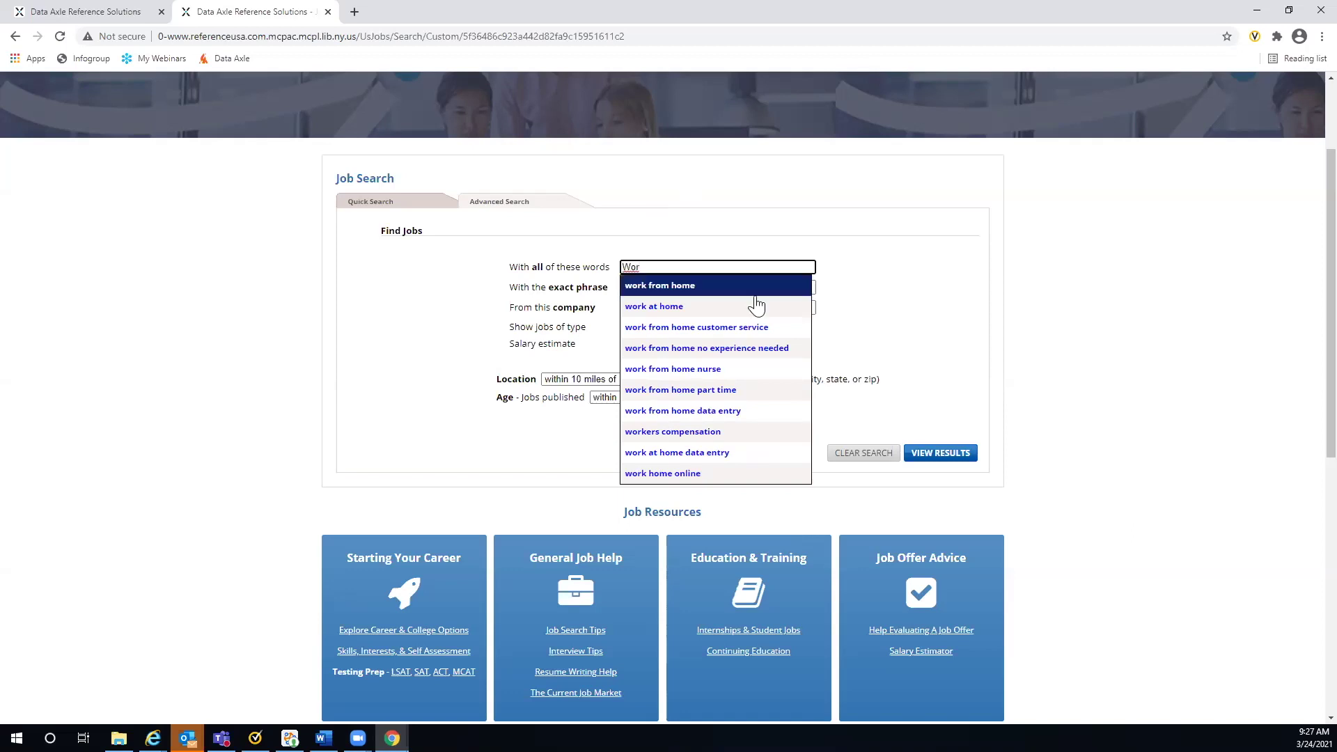
{"action": "left_click", "coordinate": [669, 292]}
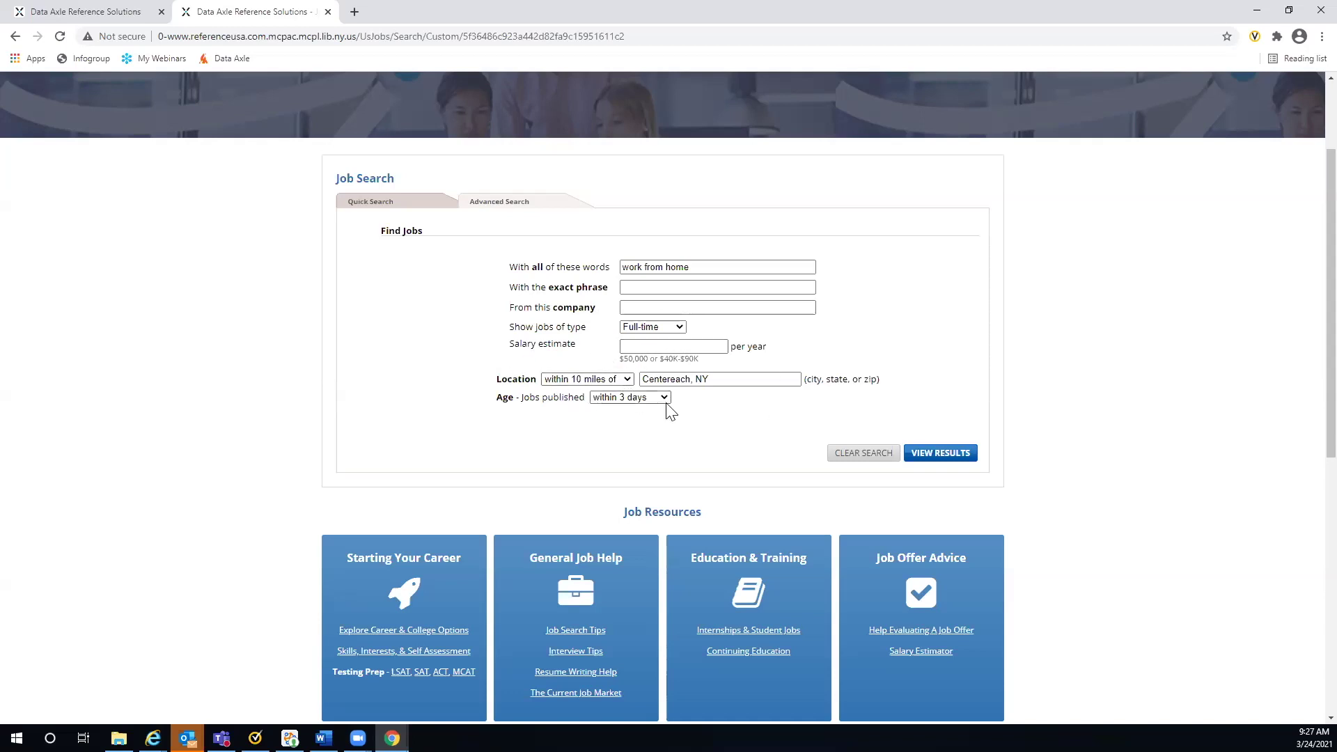
{"action": "left_click", "coordinate": [933, 460]}
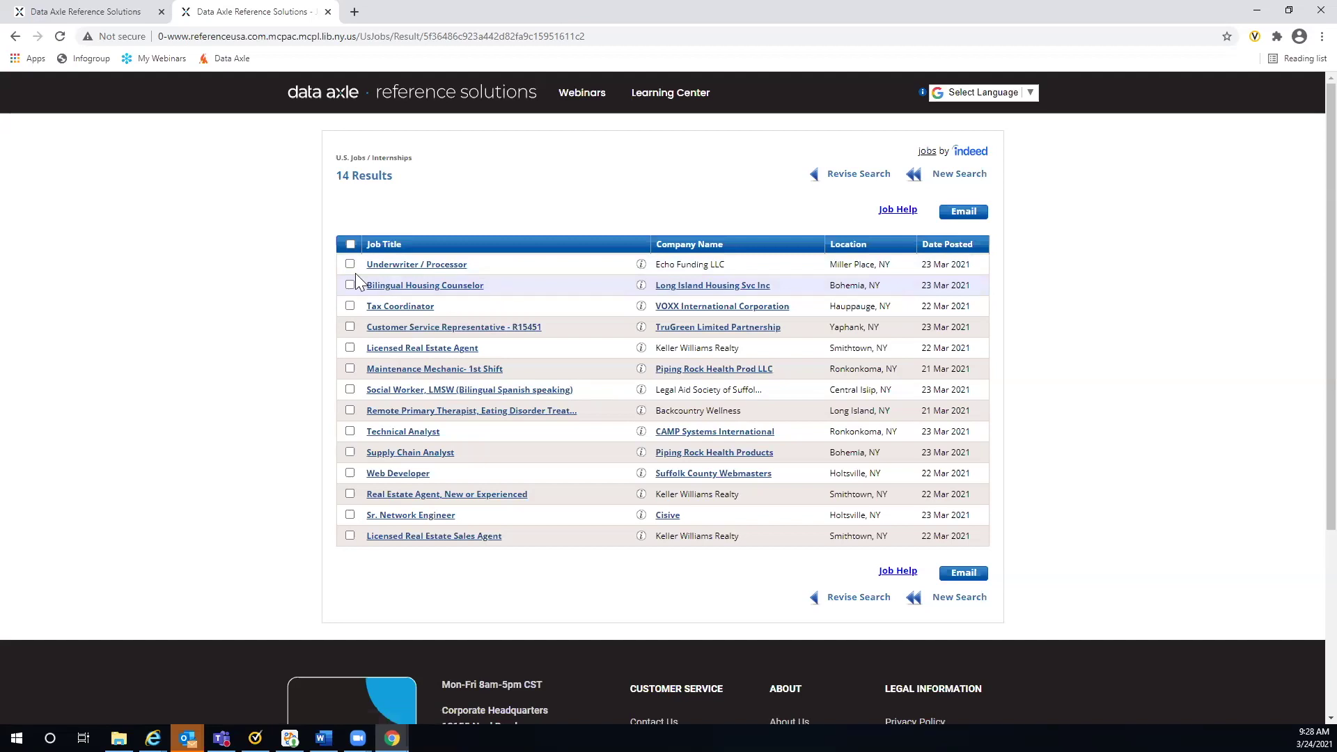
Open the Bilingual Housing Counselor posting from the results and read its job details and description
{"action": "left_click", "coordinate": [427, 287]}
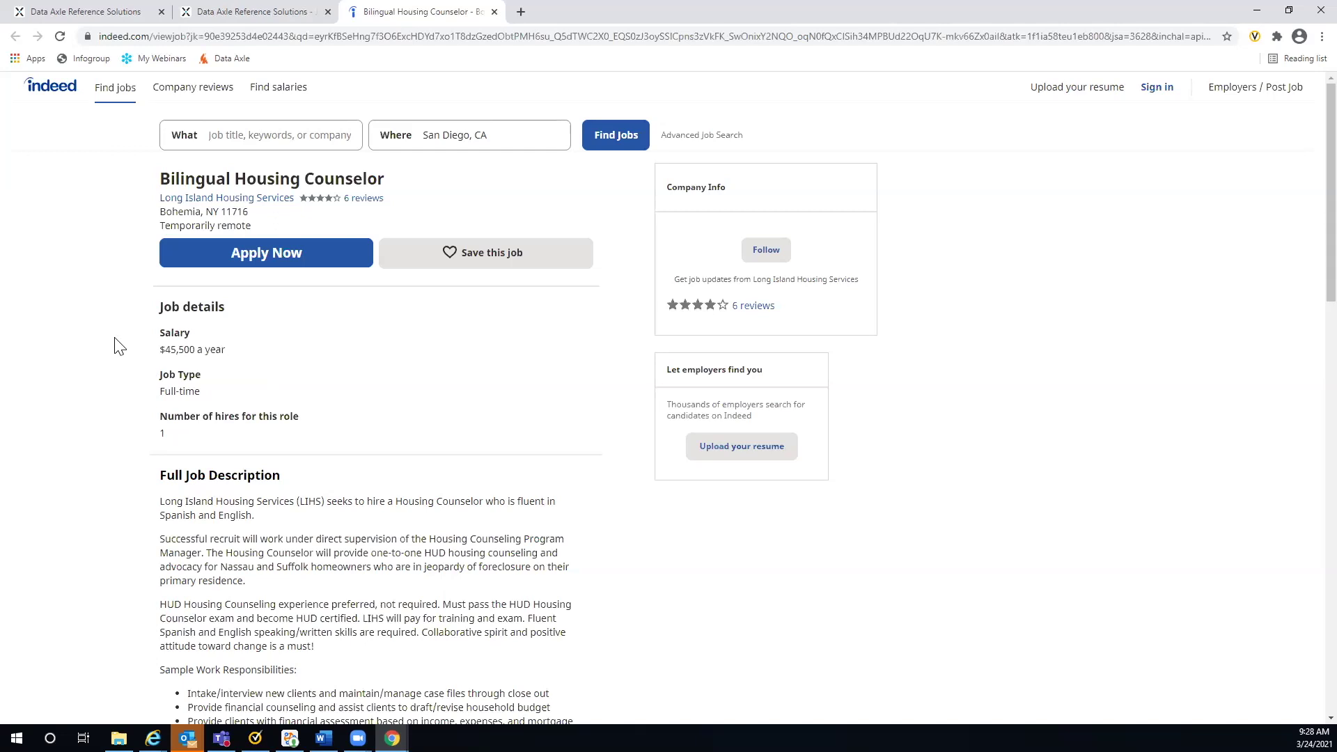
{"action": "scroll", "coordinate": [119, 345], "scroll_direction": "down", "scroll_amount": 1}
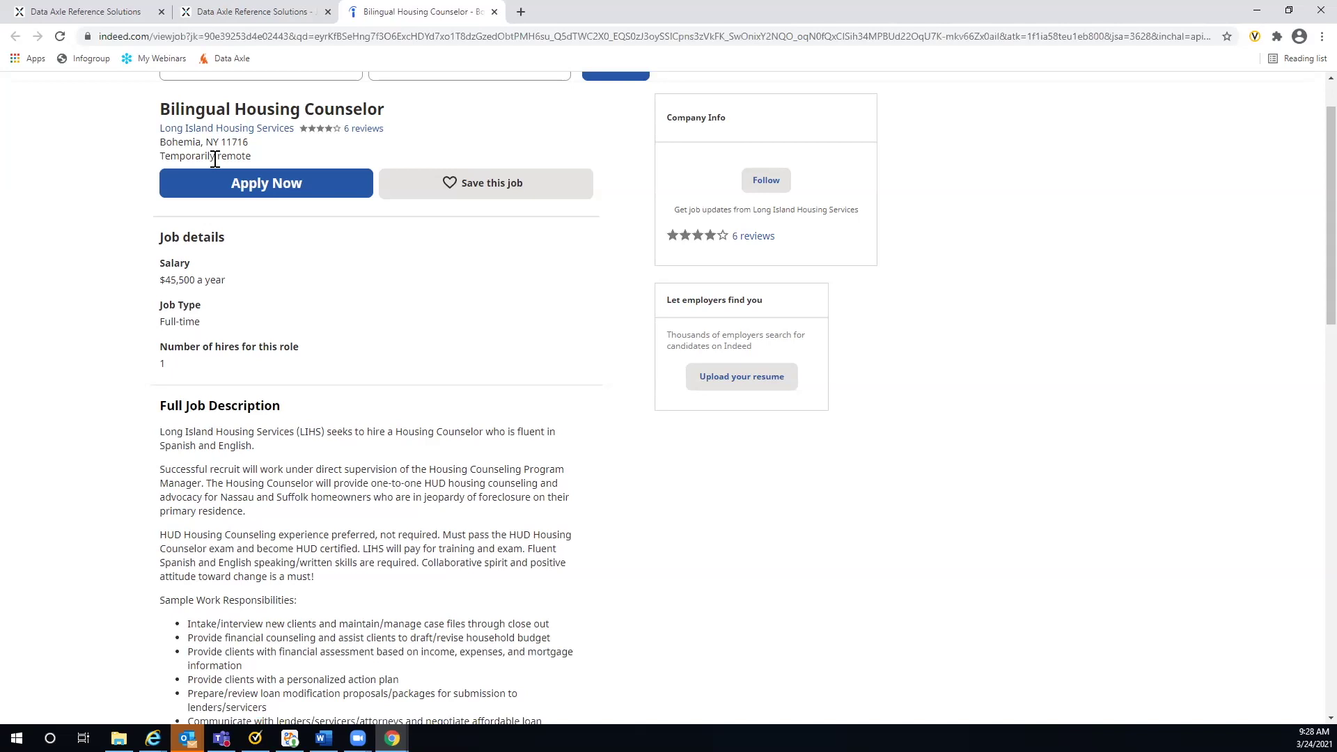
{"action": "scroll", "coordinate": [122, 237], "scroll_direction": "down", "scroll_amount": 2}
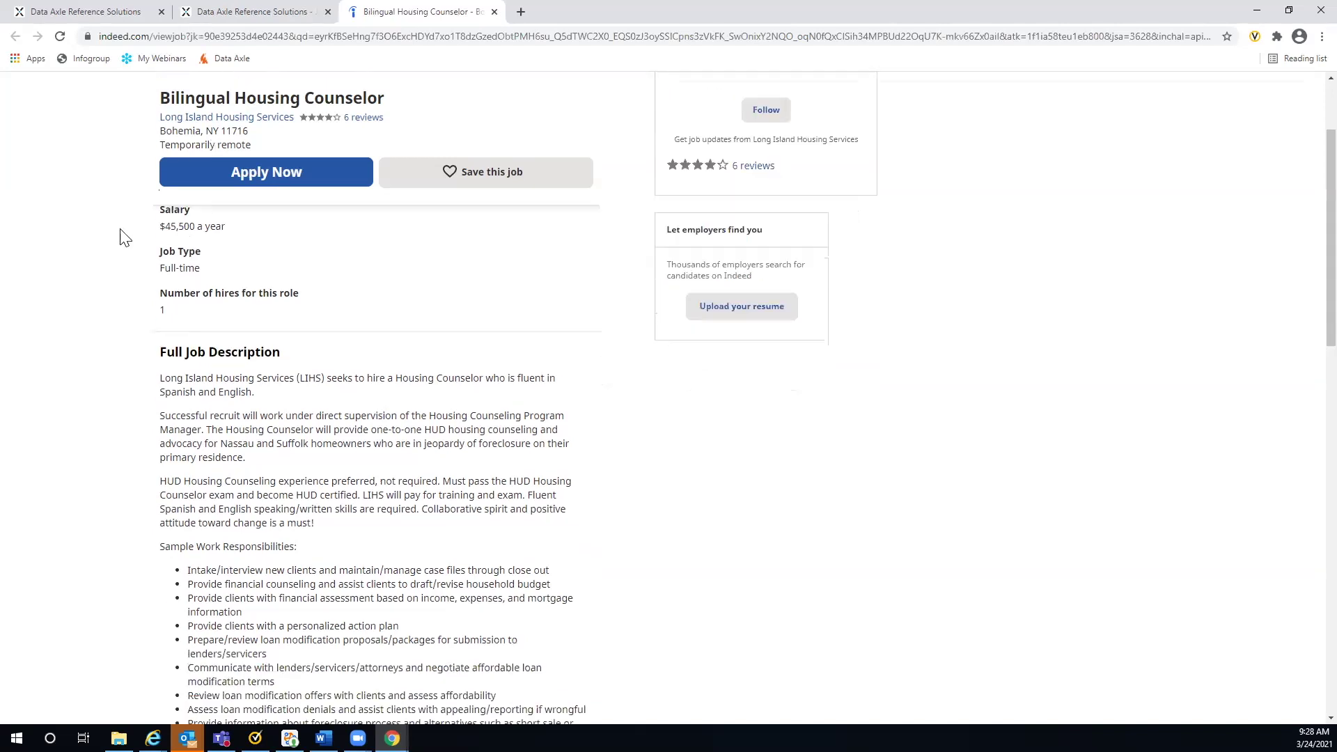
Read the rest of the Bilingual Housing Counselor posting, including responsibilities, benefits and schedule, and close the posting
{"action": "scroll", "coordinate": [122, 237], "scroll_direction": "down", "scroll_amount": 1}
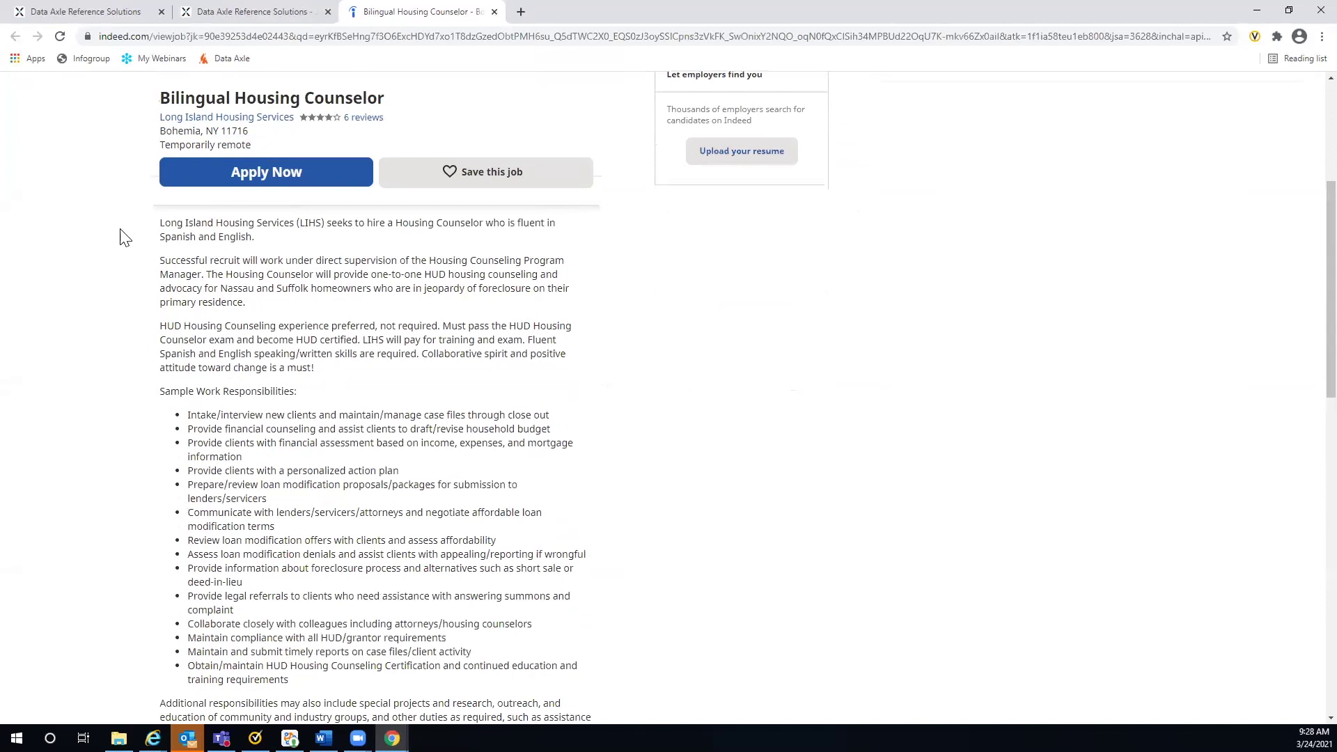
{"action": "scroll", "coordinate": [122, 237], "scroll_direction": "down", "scroll_amount": 5}
{"action": "scroll", "coordinate": [123, 239], "scroll_direction": "down", "scroll_amount": 3}
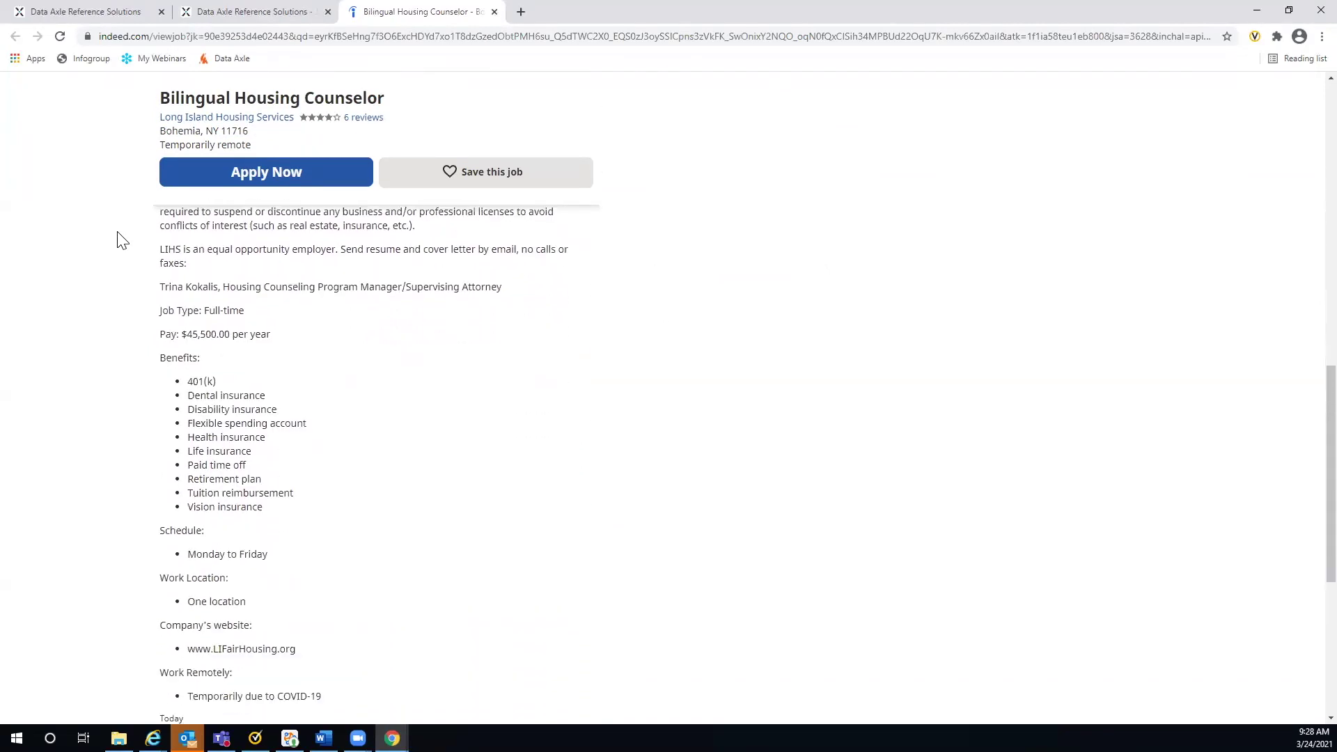
{"action": "scroll", "coordinate": [122, 240], "scroll_direction": "down", "scroll_amount": 2}
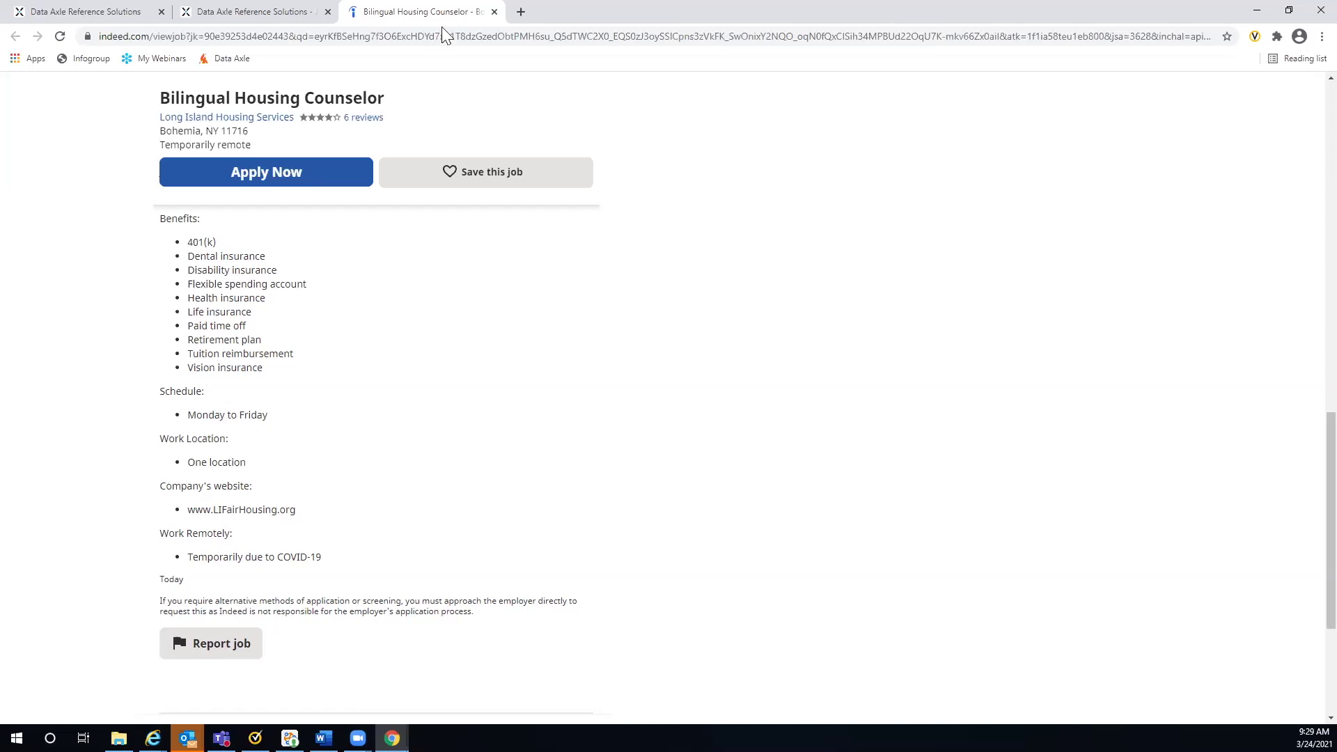
{"action": "left_click", "coordinate": [495, 12]}
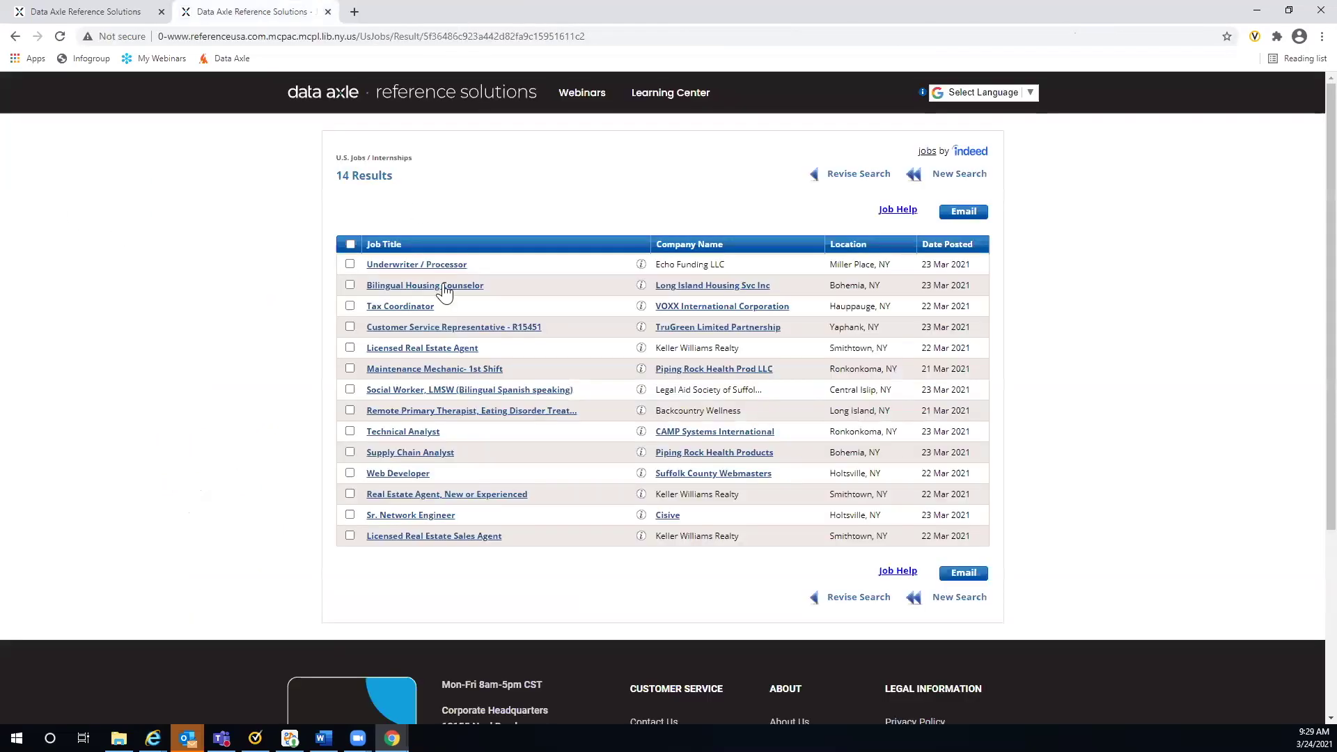
Open the company record for Long Island Housing Svc Inc from the job results and review its job listings and industry profile
{"action": "left_click", "coordinate": [718, 287]}
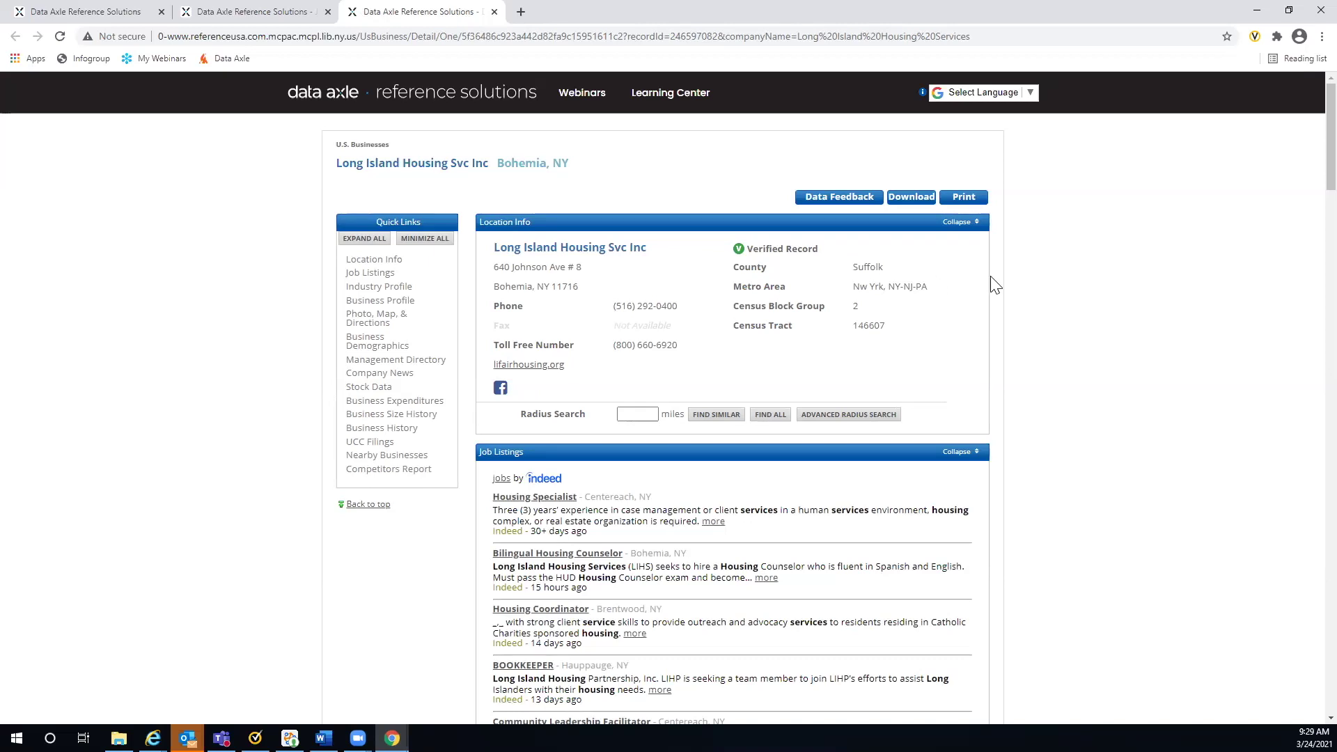
{"action": "scroll", "coordinate": [991, 283], "scroll_direction": "down", "scroll_amount": 3}
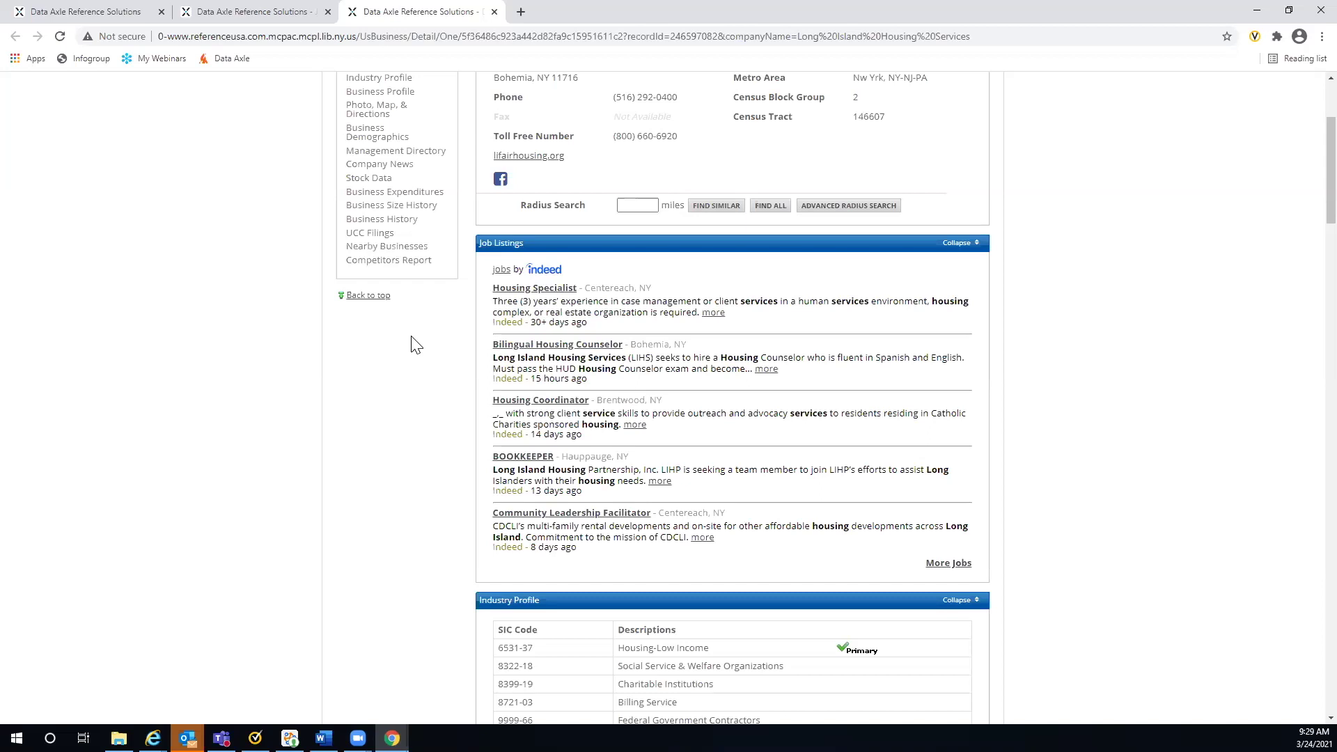
{"action": "scroll", "coordinate": [1058, 331], "scroll_direction": "down", "scroll_amount": 2}
{"action": "scroll", "coordinate": [1057, 331], "scroll_direction": "down", "scroll_amount": 3}
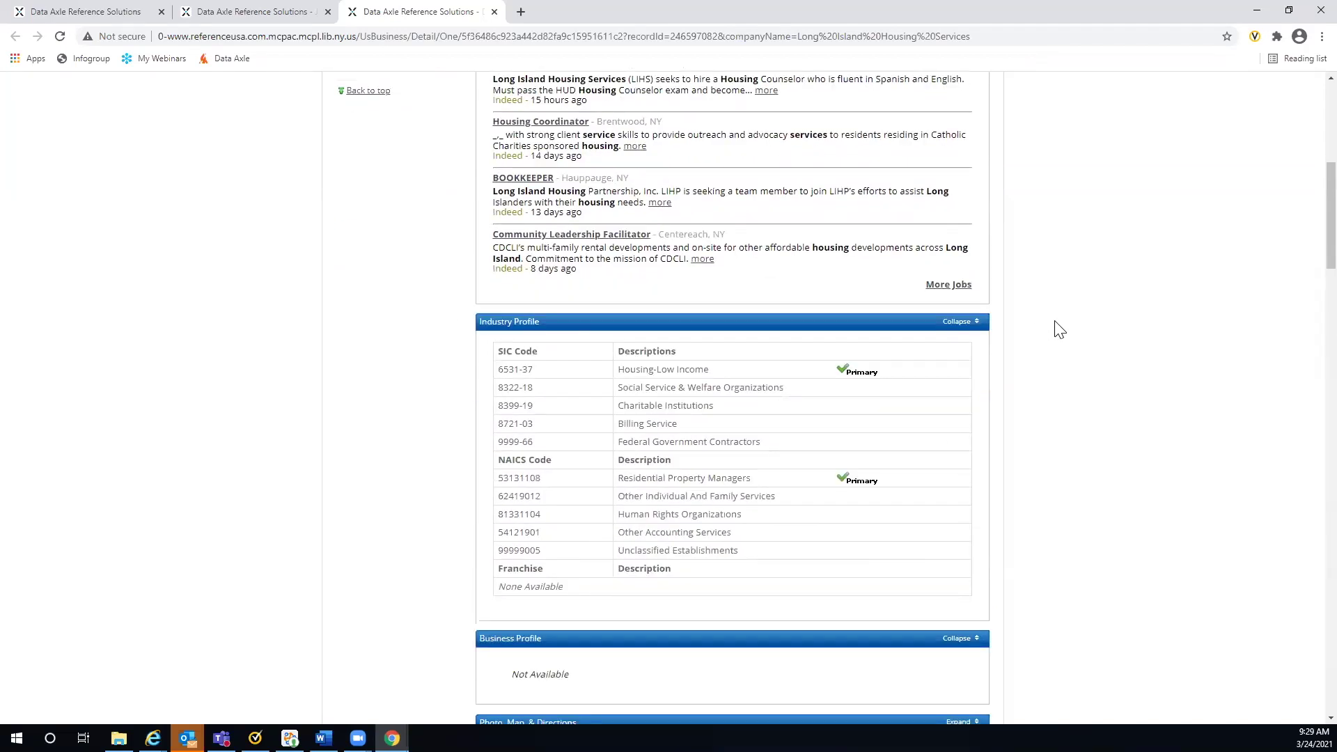
{"action": "scroll", "coordinate": [1058, 329], "scroll_direction": "down", "scroll_amount": 3}
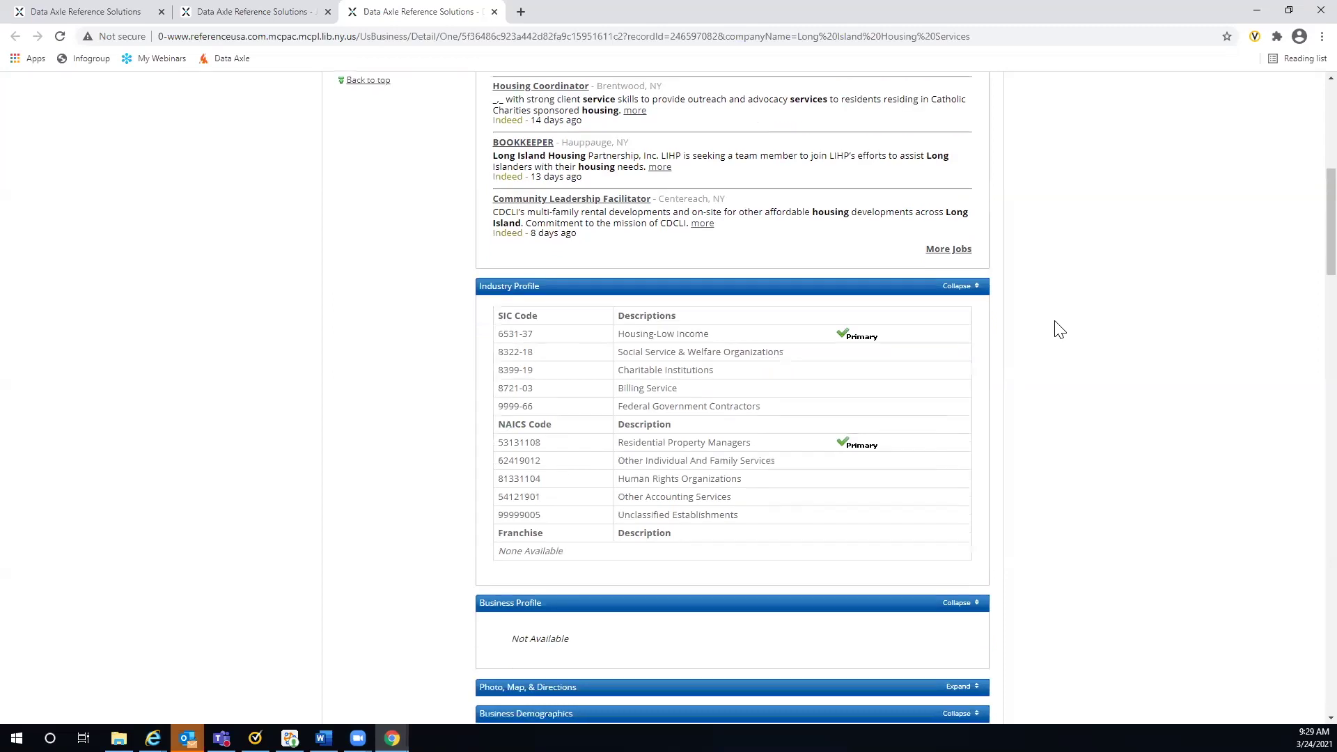
{"action": "scroll", "coordinate": [1057, 329], "scroll_direction": "down", "scroll_amount": 5}
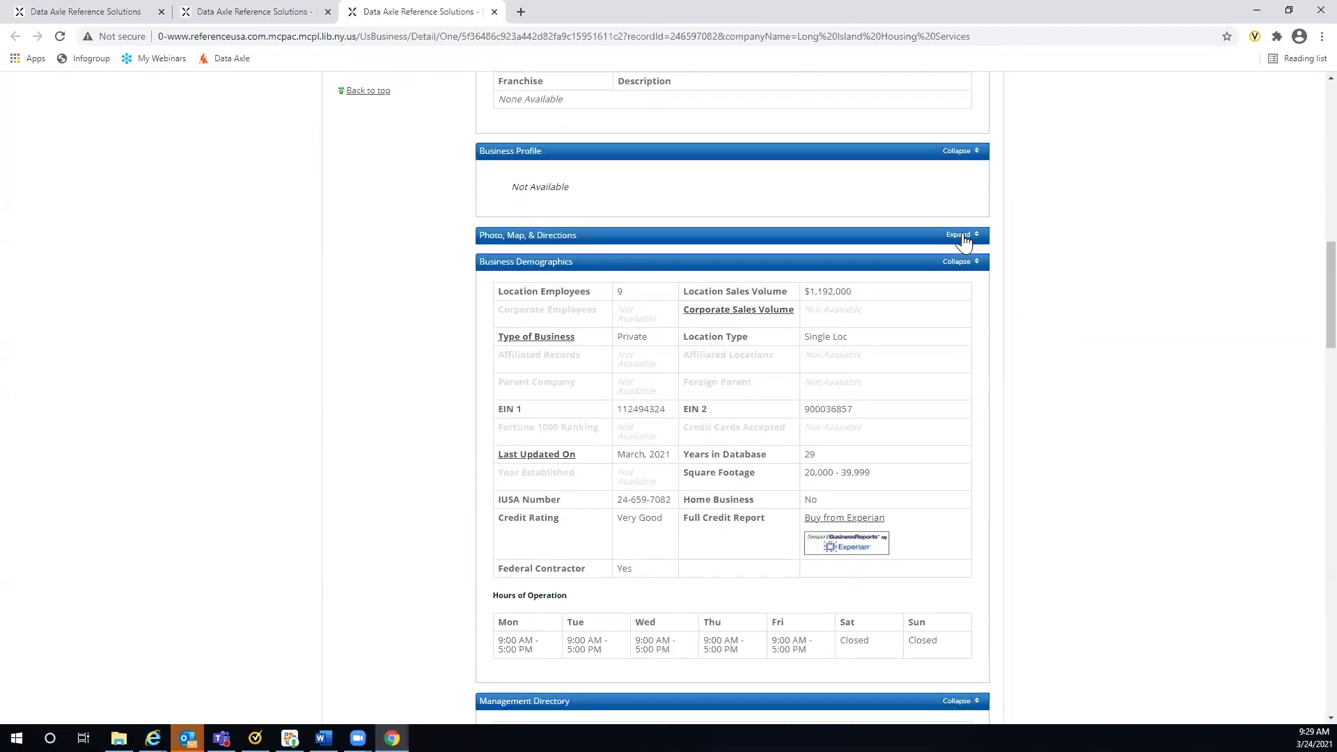
View the company's location on the map, collapse the map section, and review the Business Demographics
{"action": "left_click", "coordinate": [965, 235]}
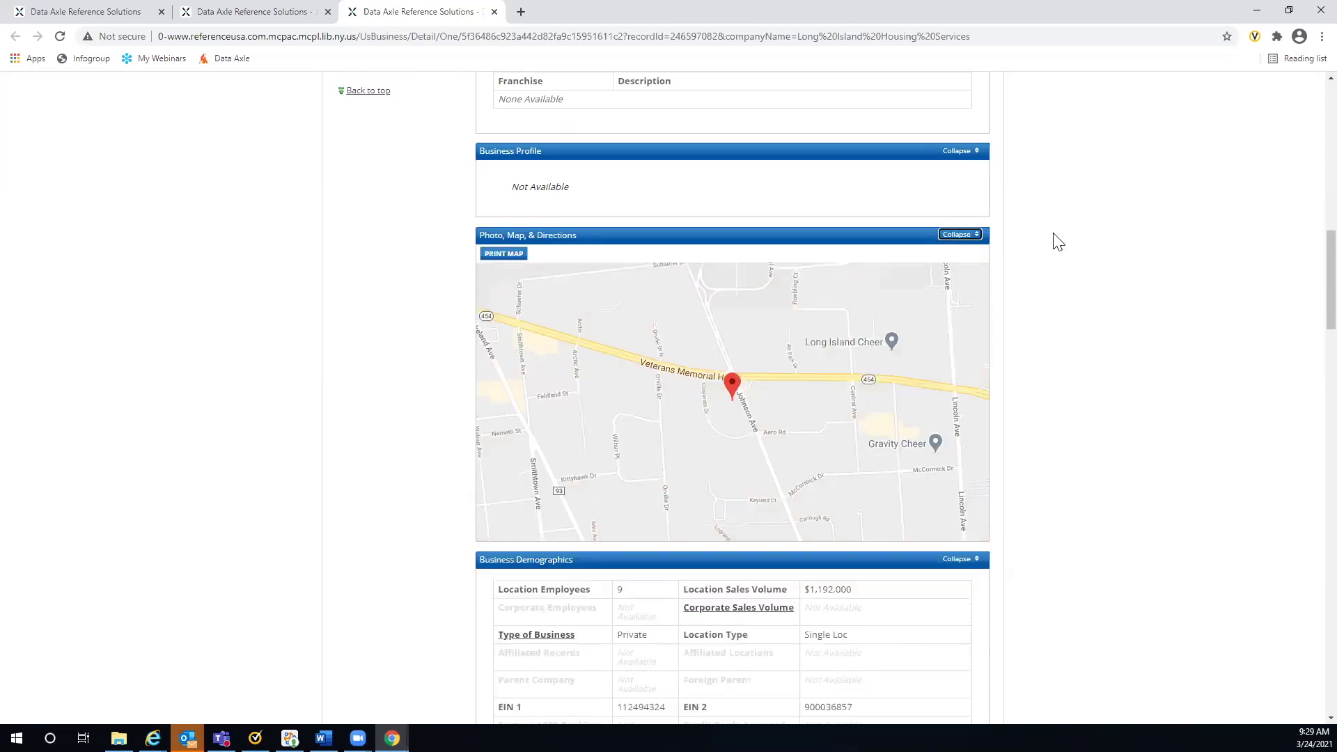
{"action": "left_click", "coordinate": [969, 235]}
{"action": "scroll", "coordinate": [808, 234], "scroll_direction": "down", "scroll_amount": 1}
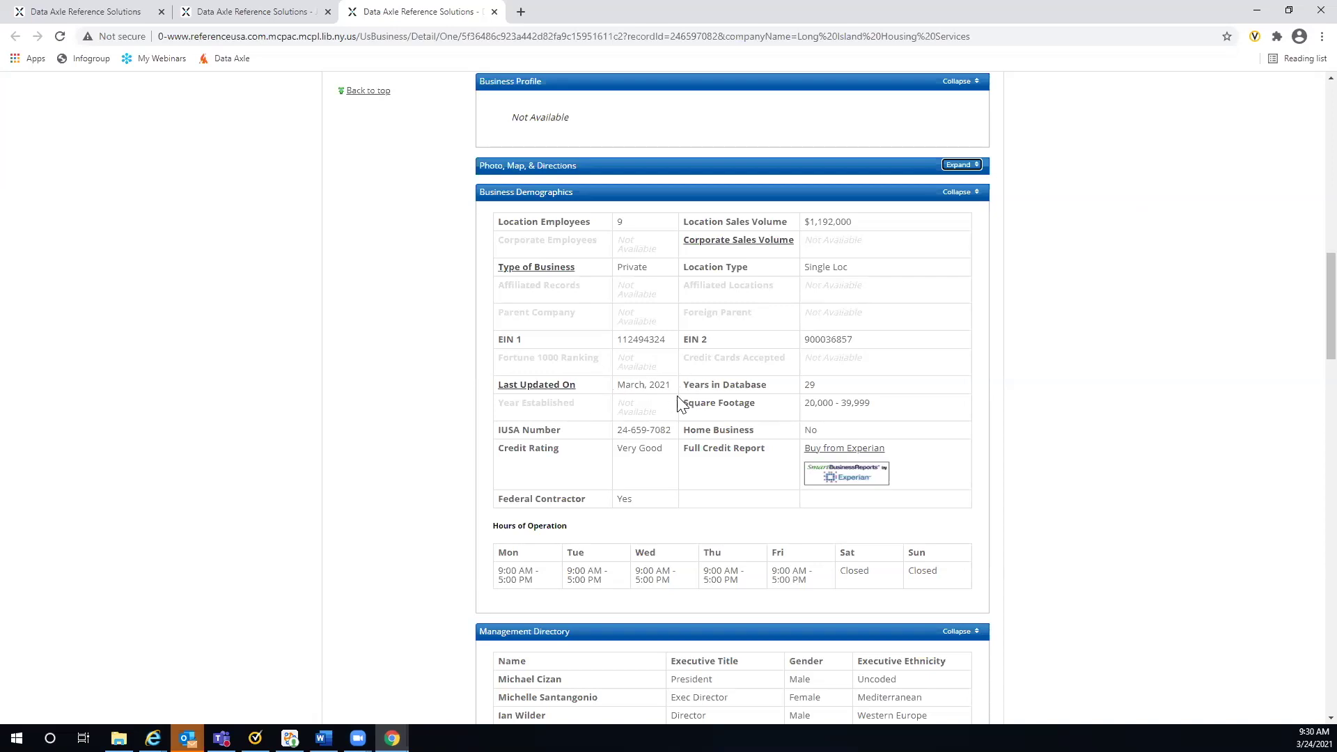
Review the company's management directory, business expenditures, size history and business history
{"action": "scroll", "coordinate": [1083, 304], "scroll_direction": "down", "scroll_amount": 4}
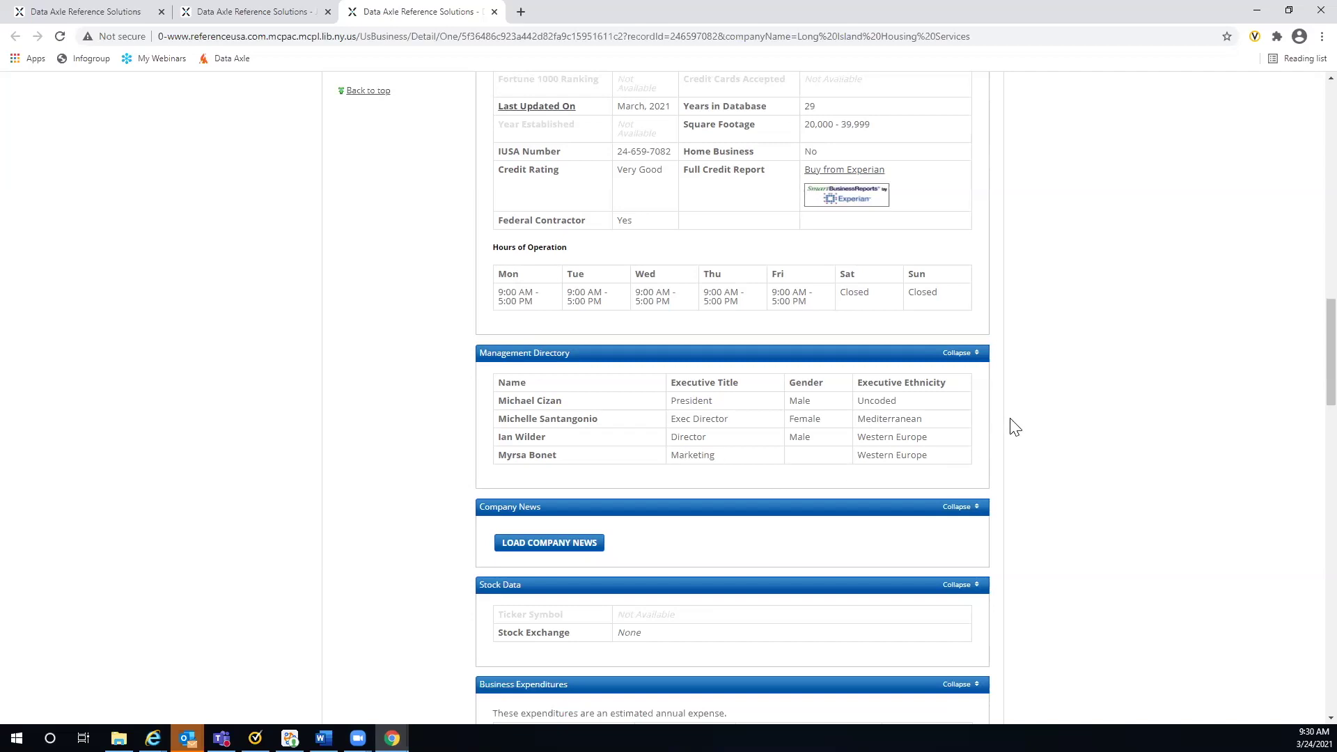
{"action": "scroll", "coordinate": [1014, 426], "scroll_direction": "down", "scroll_amount": 1}
{"action": "scroll", "coordinate": [1065, 426], "scroll_direction": "down", "scroll_amount": 6}
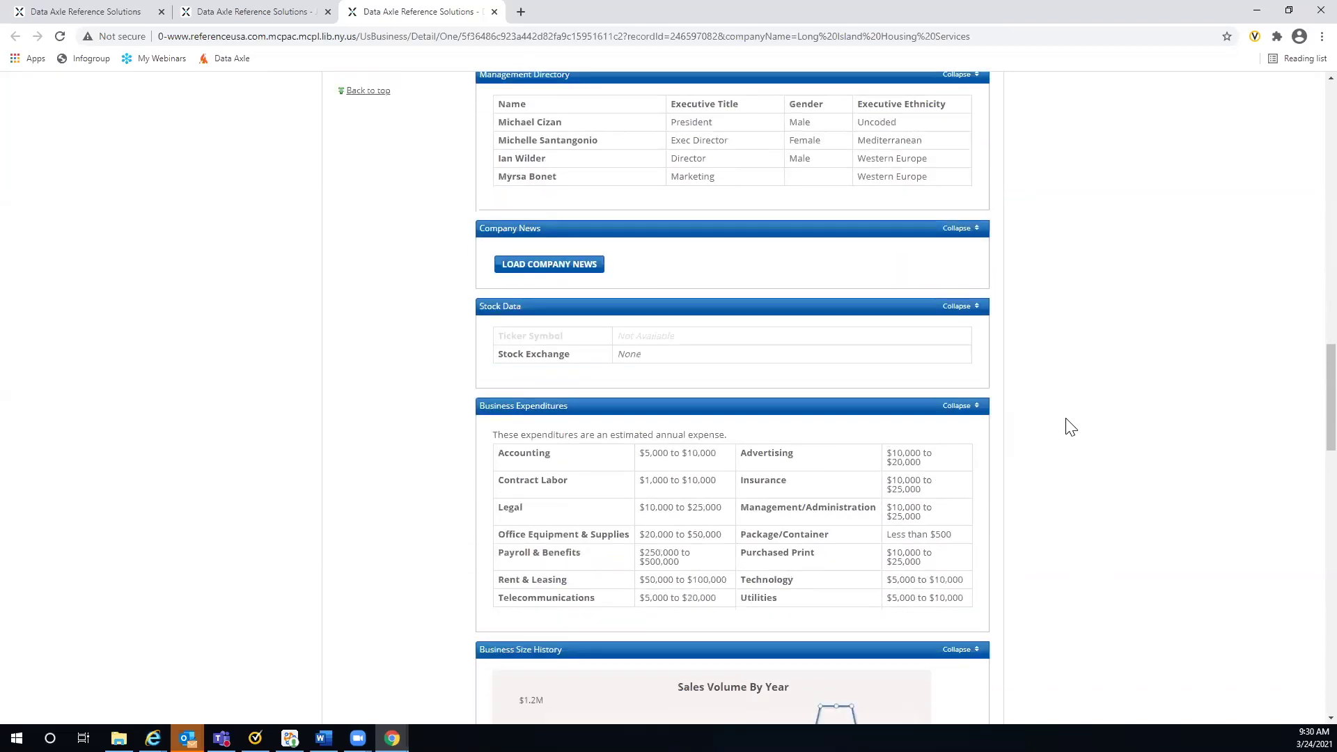
{"action": "scroll", "coordinate": [1070, 426], "scroll_direction": "down", "scroll_amount": 9}
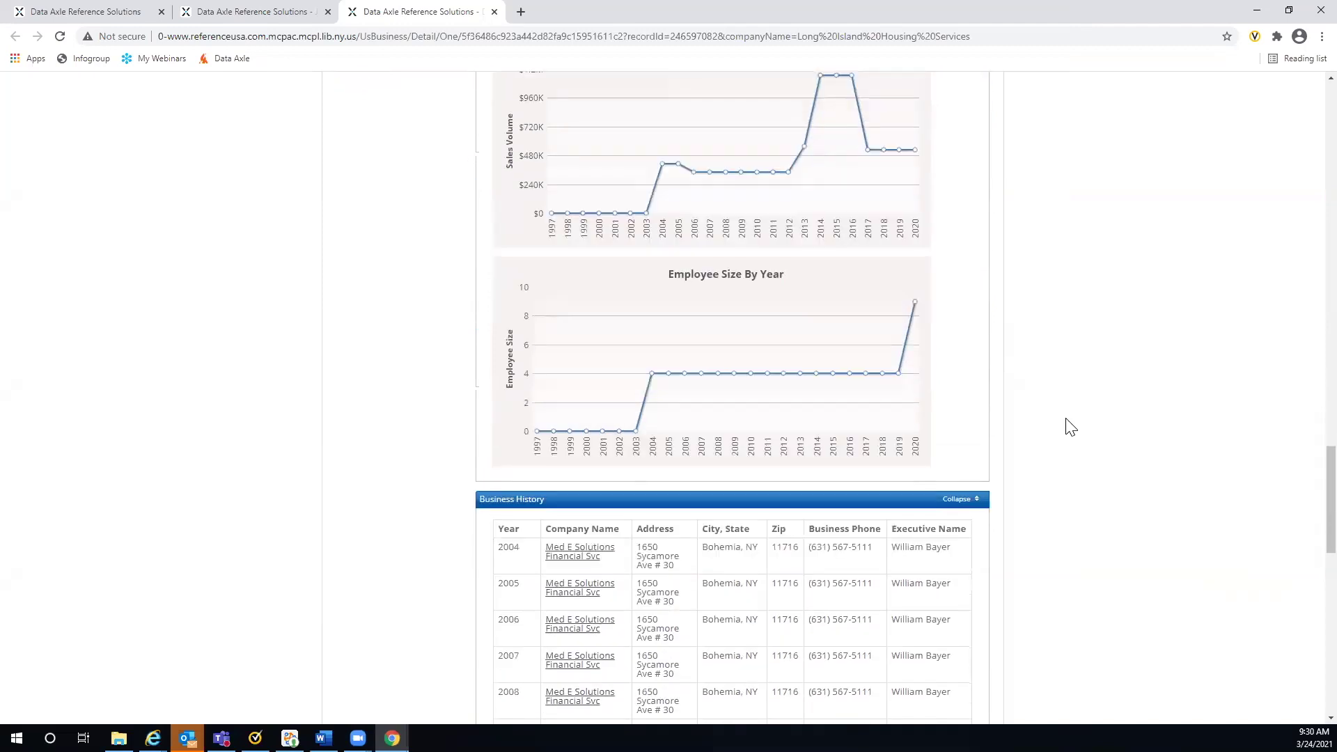
{"action": "scroll", "coordinate": [1070, 426], "scroll_direction": "down", "scroll_amount": 8}
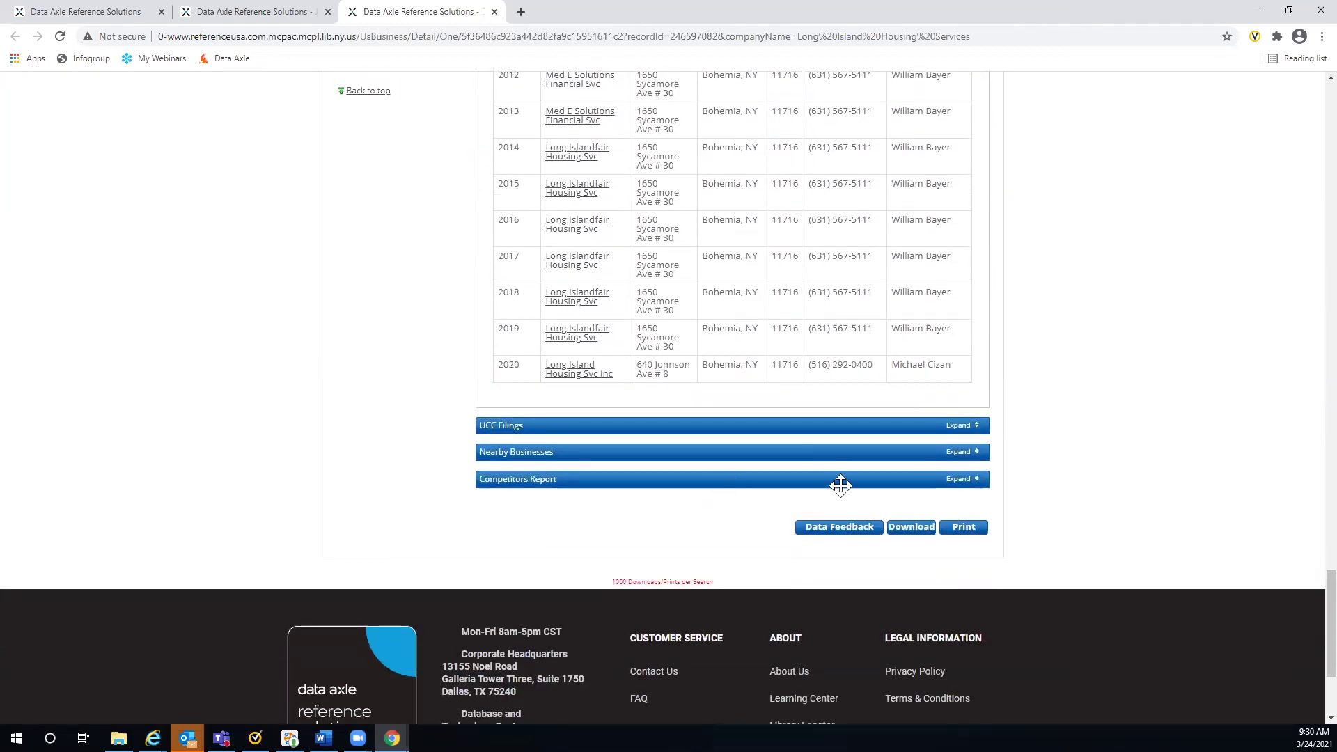
Expand the Competitors Report to view the competing organizations, and close the company record to return to the job results
{"action": "left_click", "coordinate": [969, 482]}
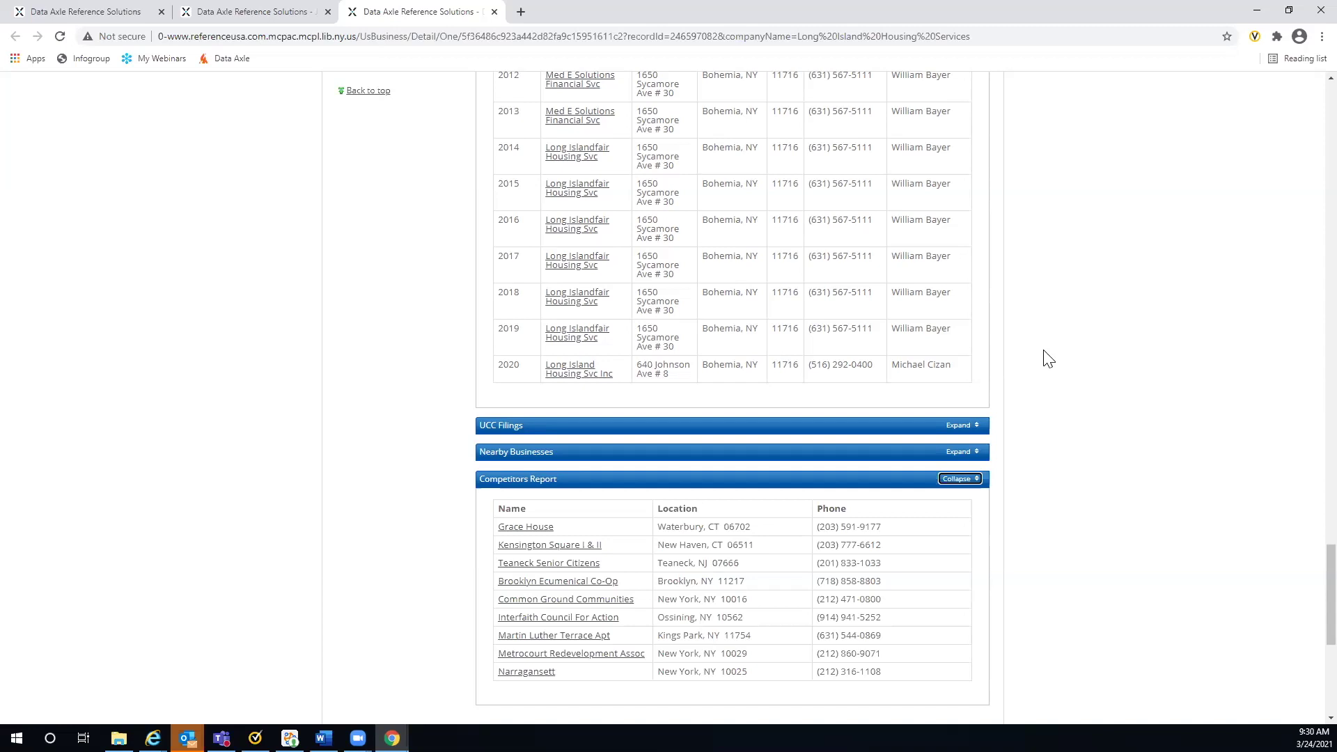
{"action": "left_click", "coordinate": [363, 91]}
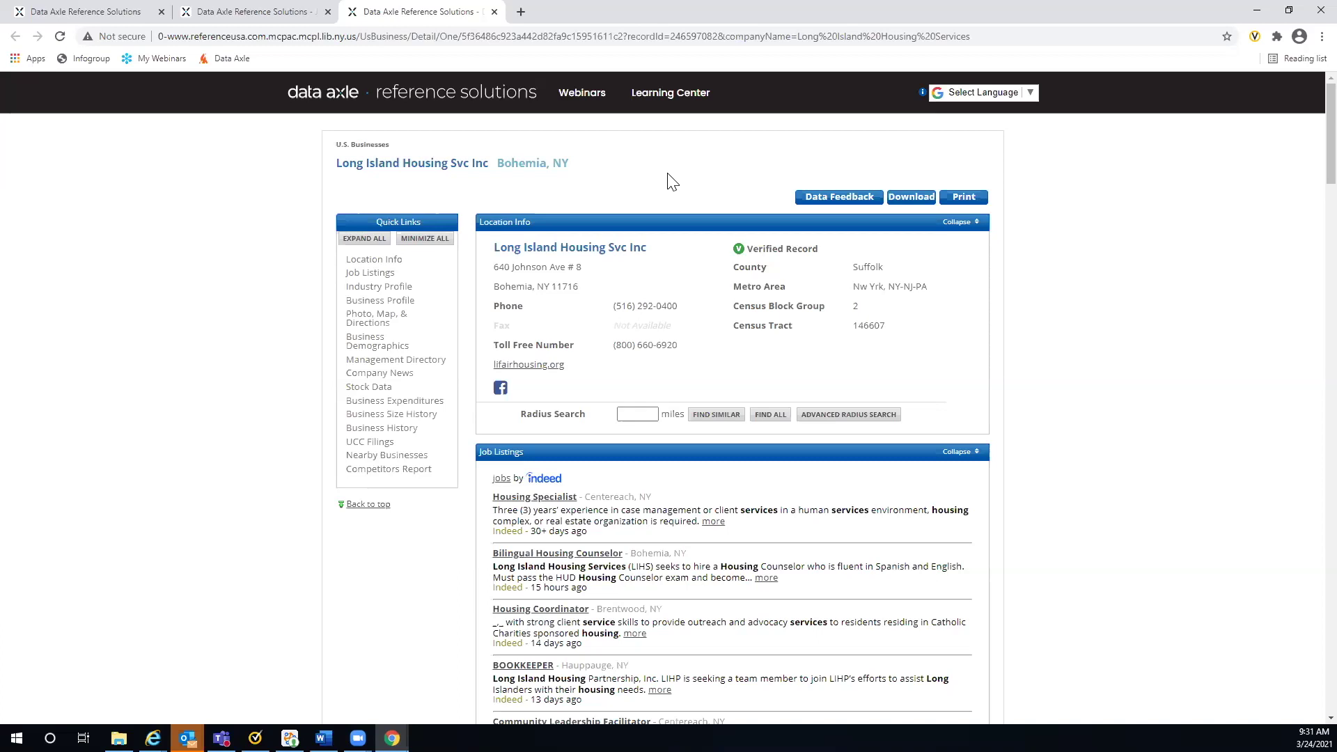
{"action": "left_click", "coordinate": [494, 13]}
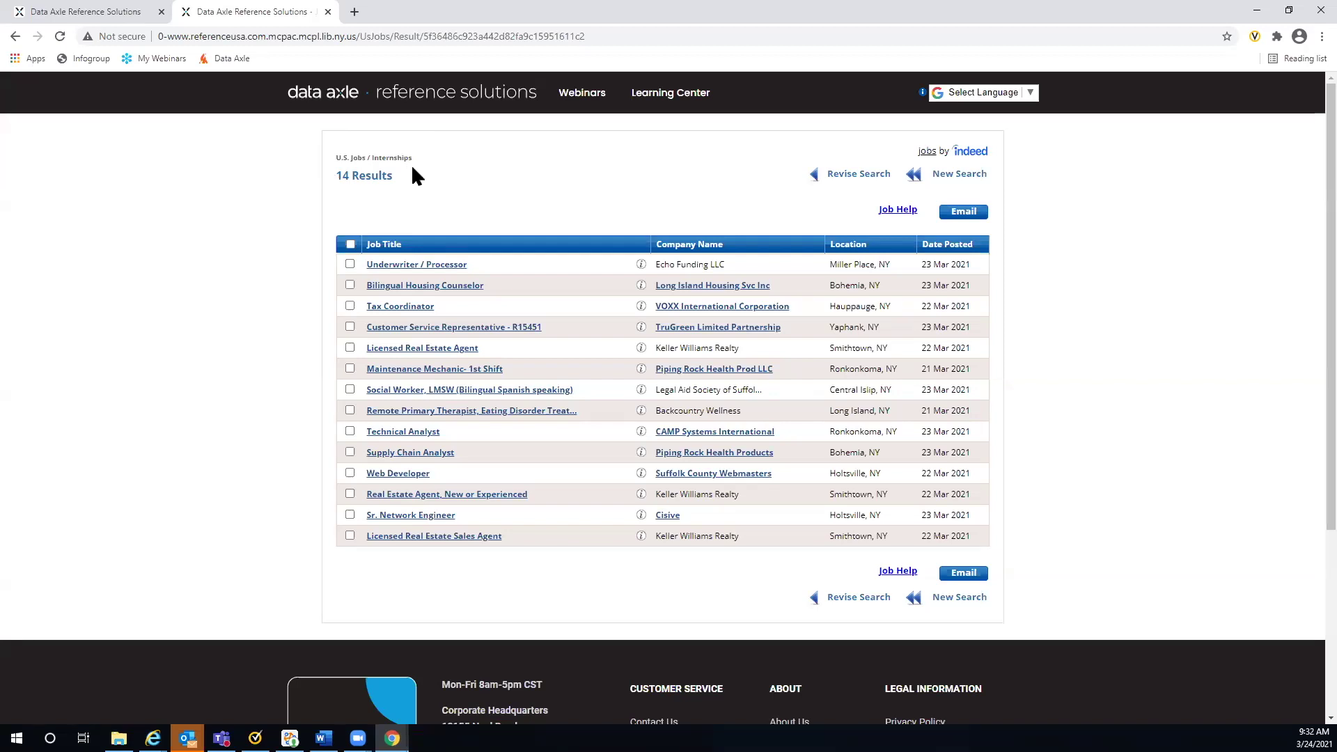
Return to the list of available databases and open the Advanced Search of the U.S. Businesses database
{"action": "left_click", "coordinate": [456, 106]}
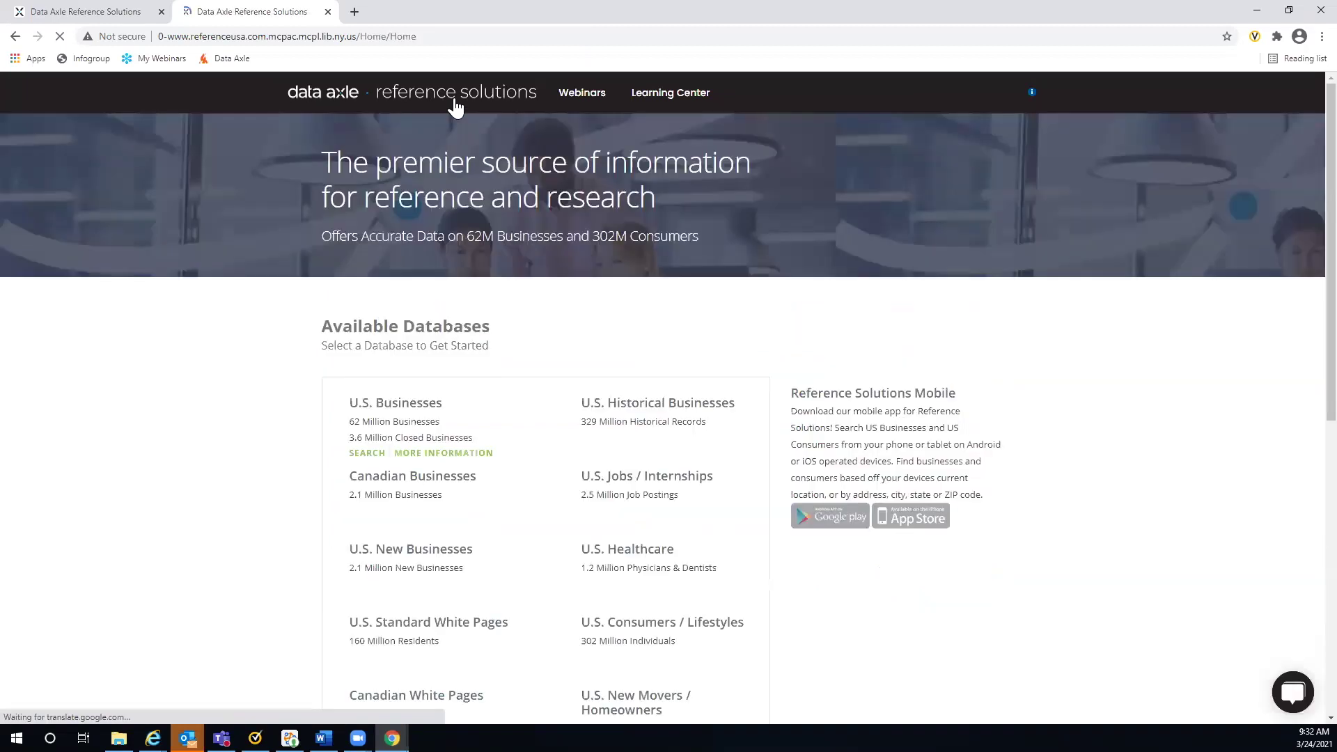
{"action": "scroll", "coordinate": [547, 333], "scroll_direction": "down", "scroll_amount": 2}
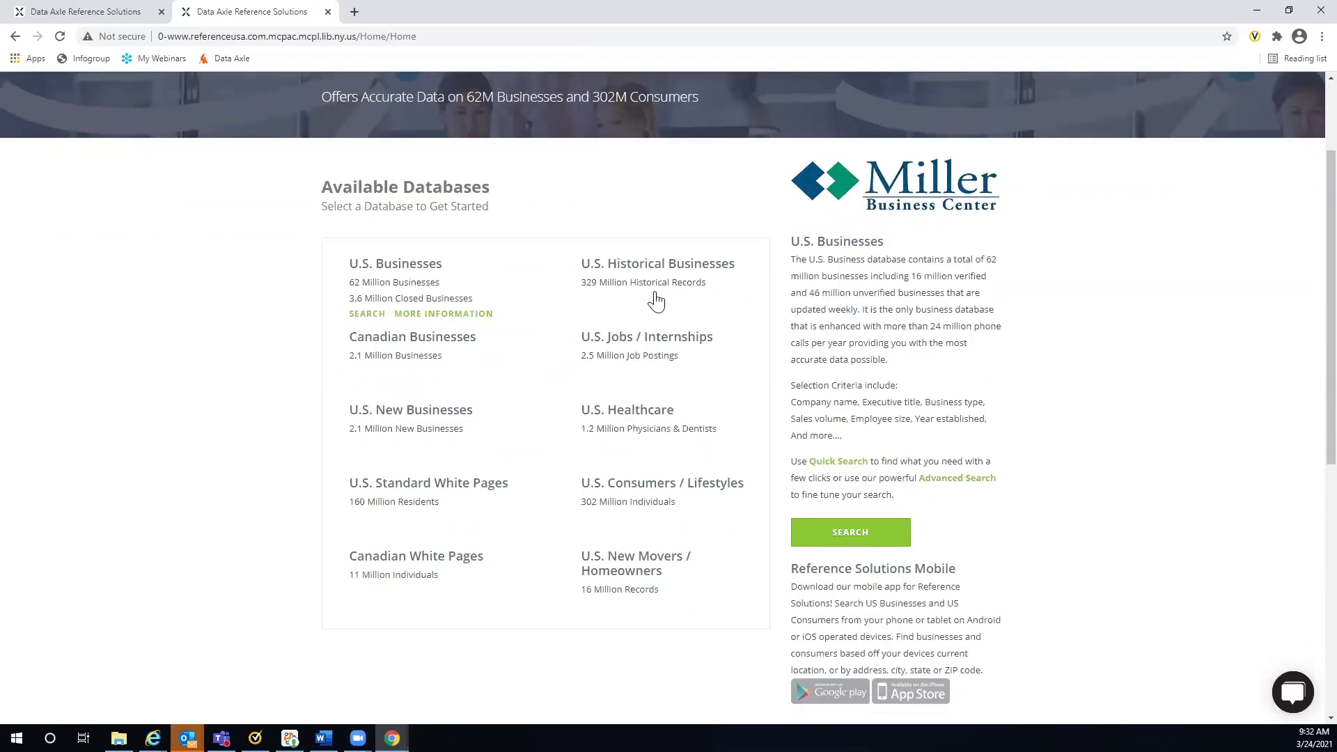
{"action": "mouse_move", "coordinate": [698, 334]}
{"action": "mouse_move", "coordinate": [594, 349]}
{"action": "left_click", "coordinate": [382, 292]}
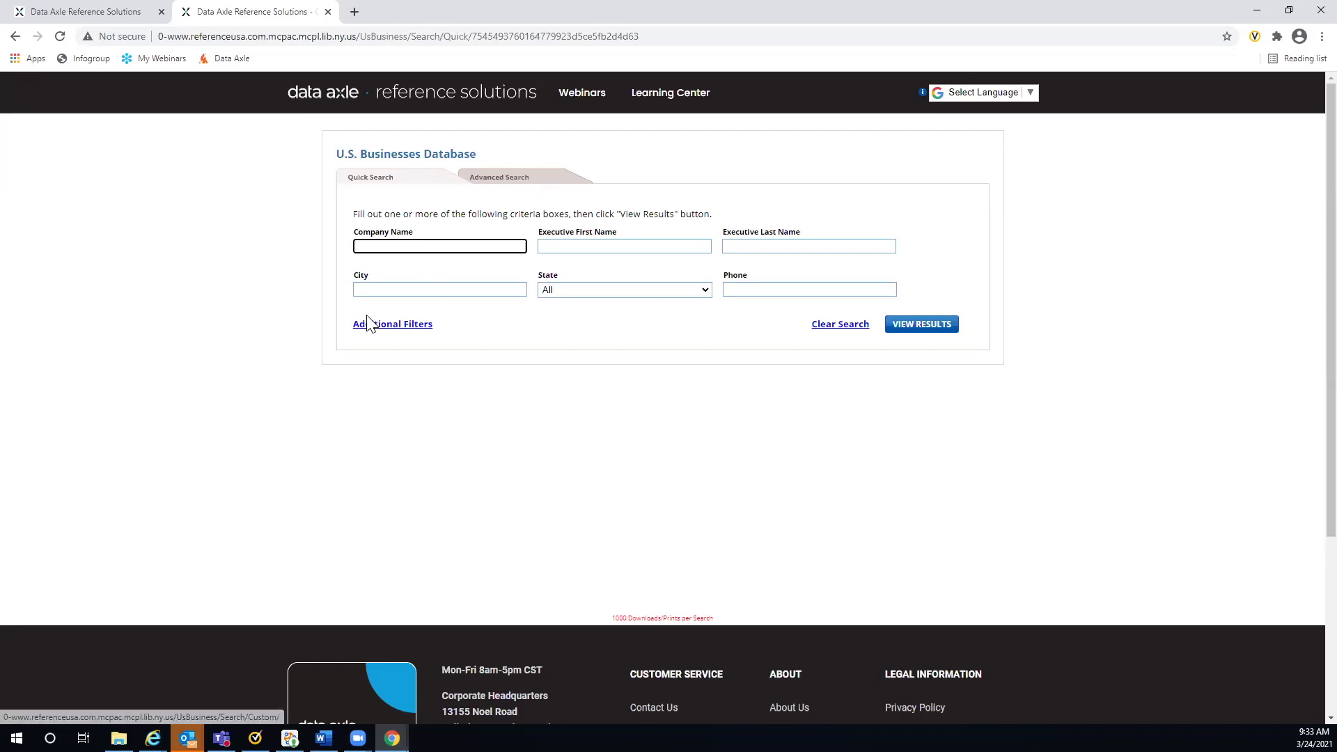
{"action": "left_click", "coordinate": [493, 185]}
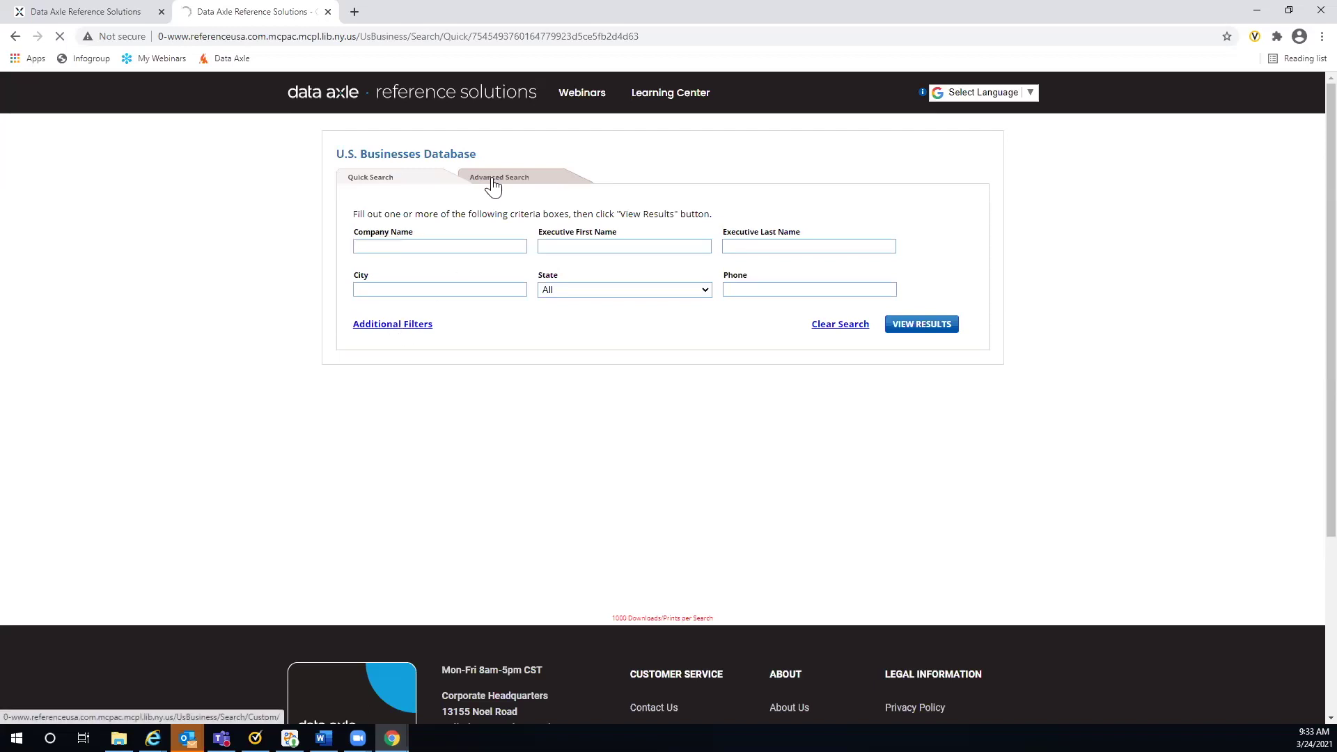
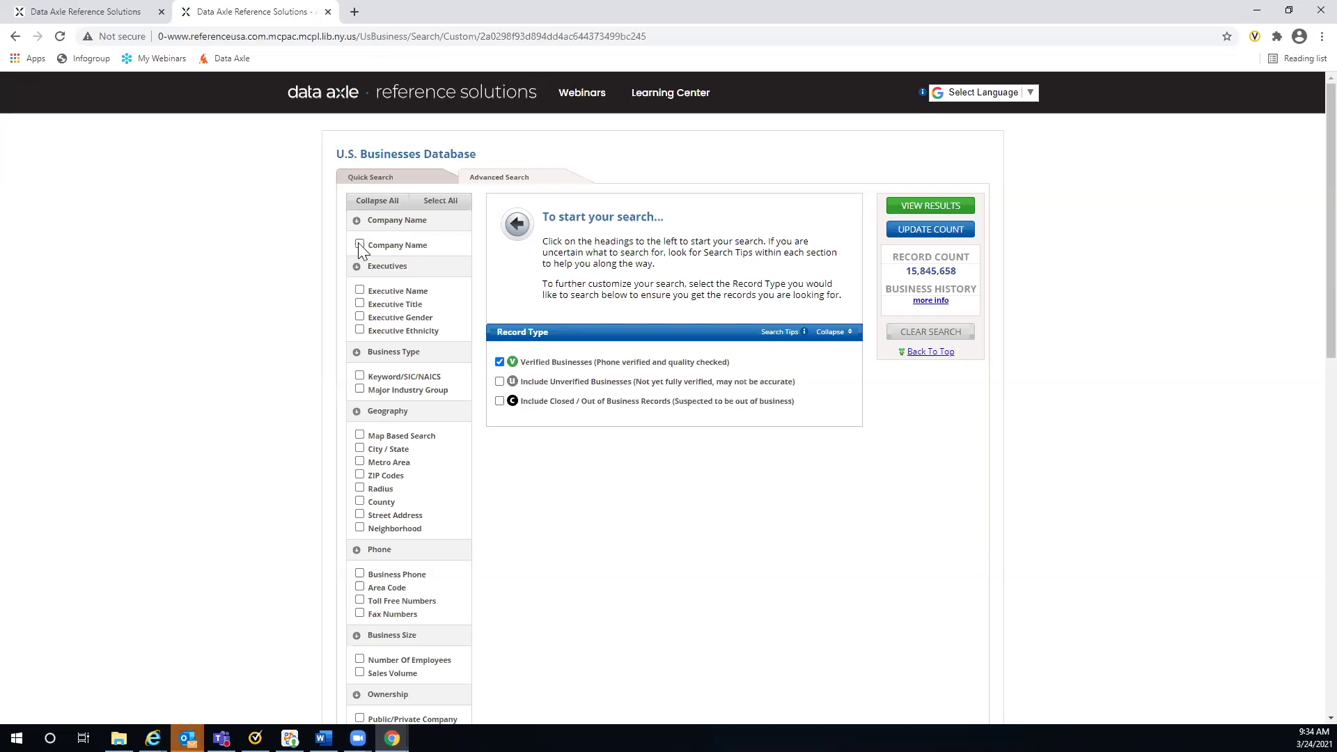
Add IBM and Starbucks as Company Name search criteria, and remove the Company Name filter
{"action": "left_click", "coordinate": [507, 353]}
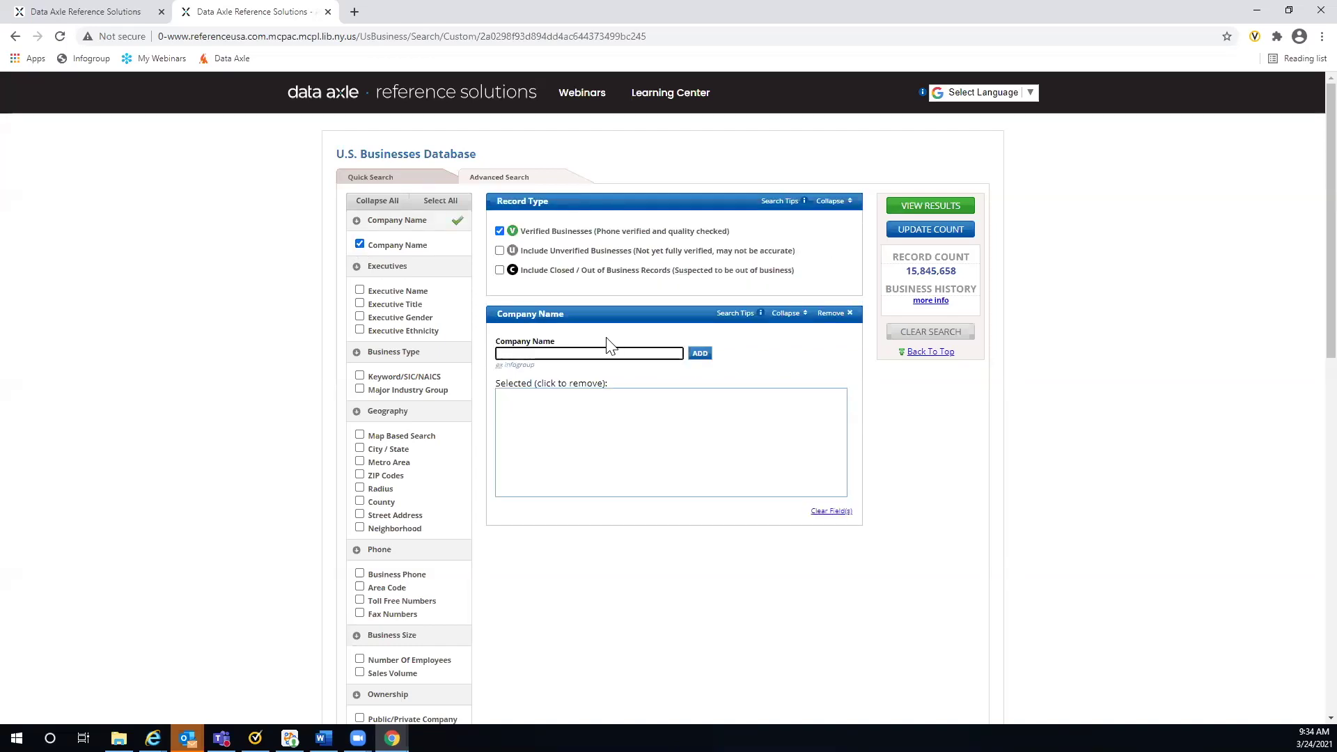
{"action": "type", "text": "IBM"}
{"action": "left_click", "coordinate": [699, 354]}
{"action": "left_click", "coordinate": [511, 353]}
{"action": "type", "text": "Starbu"}
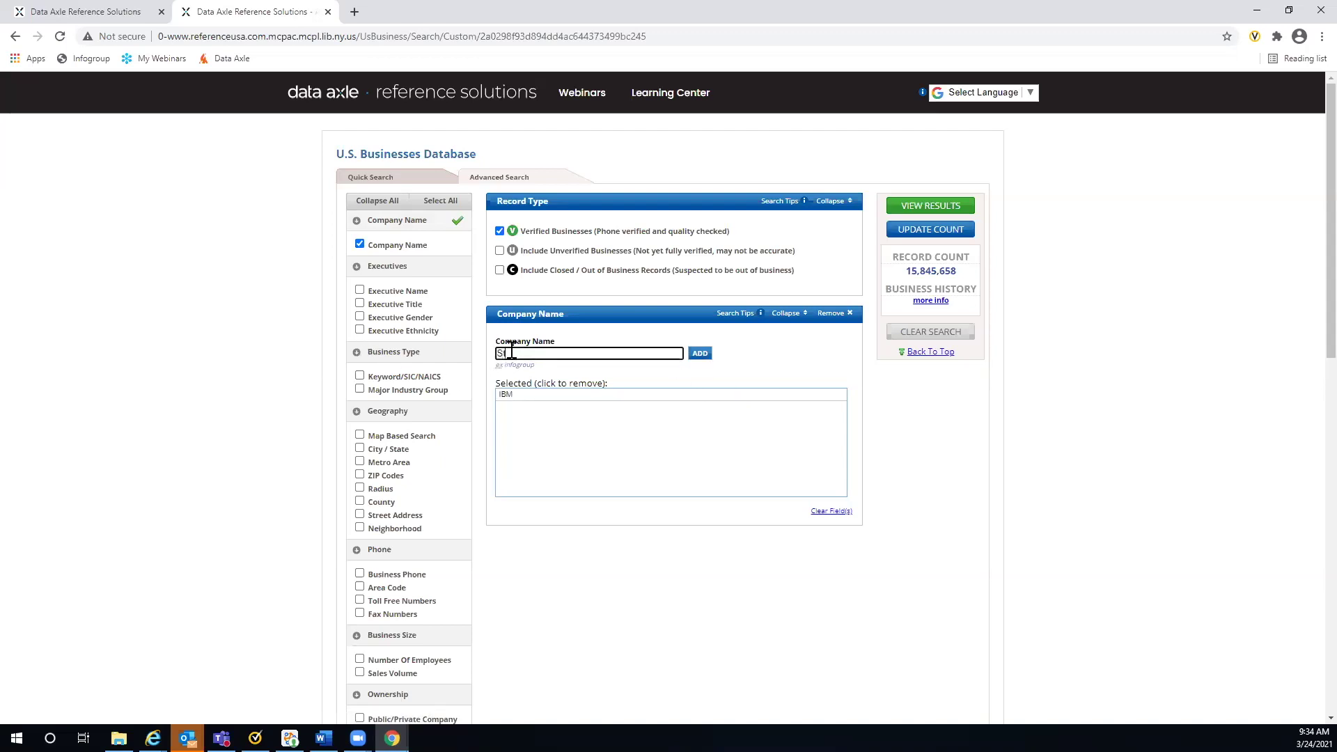
{"action": "type", "text": "cks"}
{"action": "left_click", "coordinate": [700, 356]}
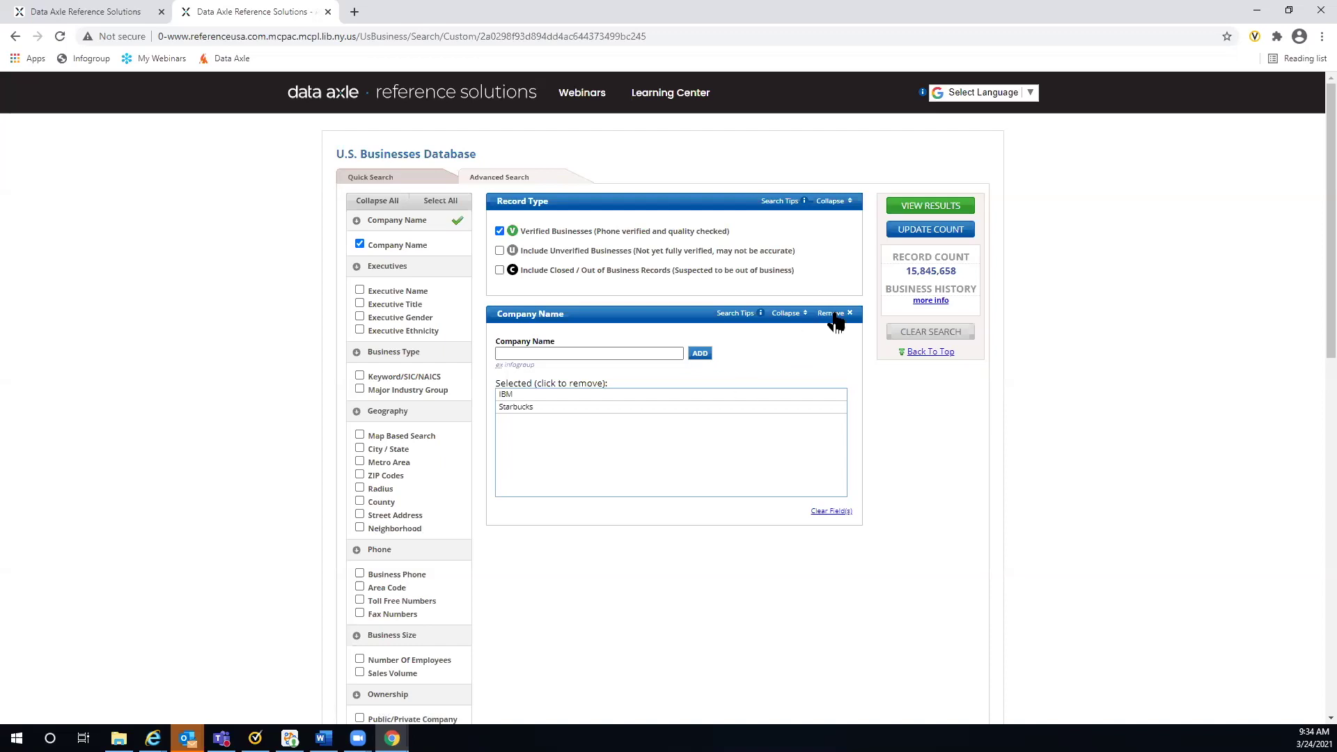
{"action": "left_click", "coordinate": [382, 249]}
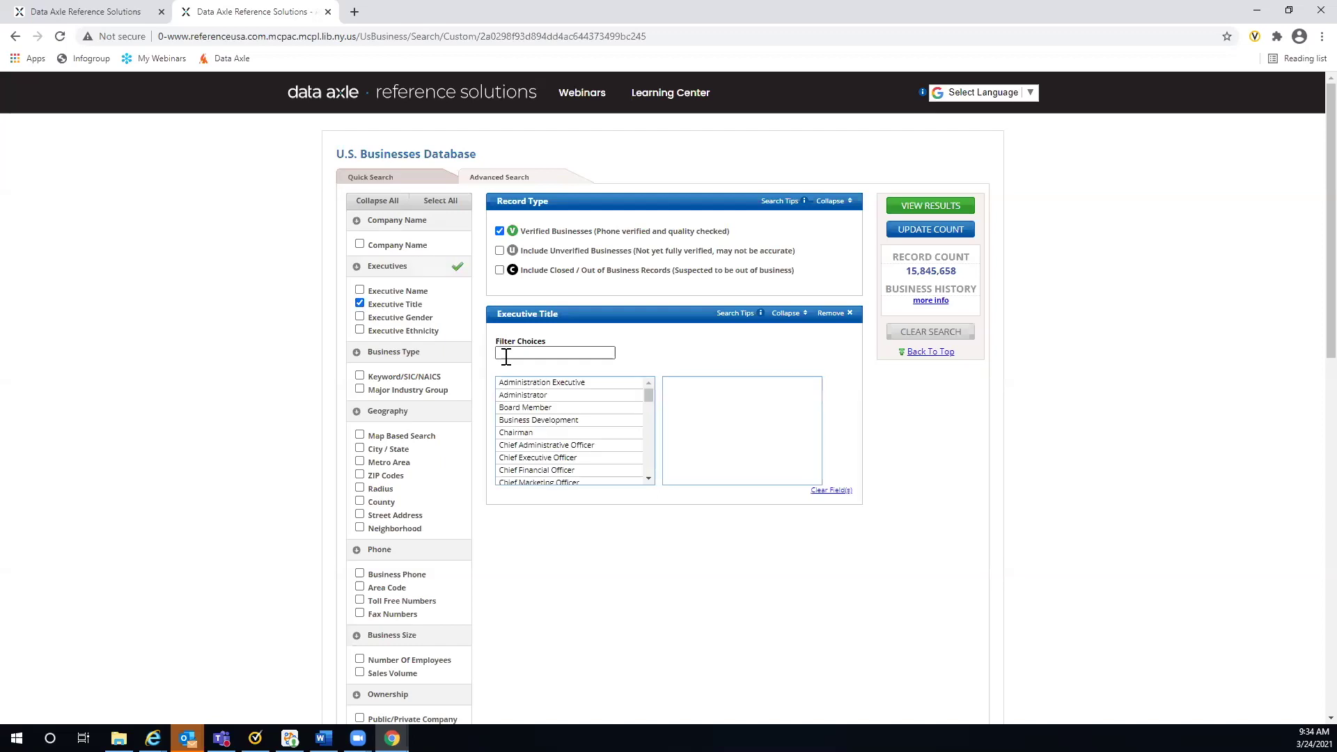
Filter the executive titles by "Own", select Owner, and remove it from the selection
{"action": "left_click", "coordinate": [506, 356]}
{"action": "type", "text": "Own"}
{"action": "left_click", "coordinate": [512, 393]}
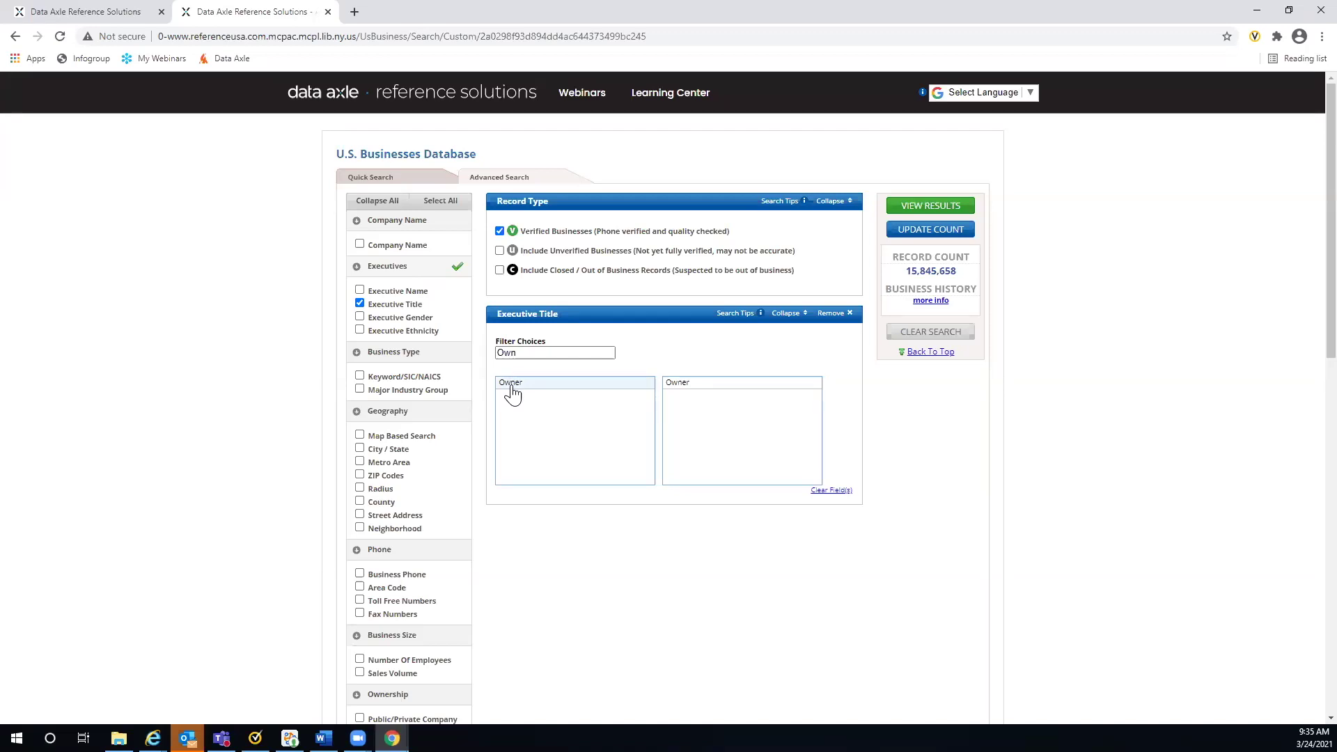
{"action": "left_click", "coordinate": [512, 393]}
Filter the executive titles by "Hu", select Human Resources and Human Resources Executive, and remove the Executive Title filter
{"action": "left_click", "coordinate": [518, 353]}
{"action": "double_click", "coordinate": [503, 353]}
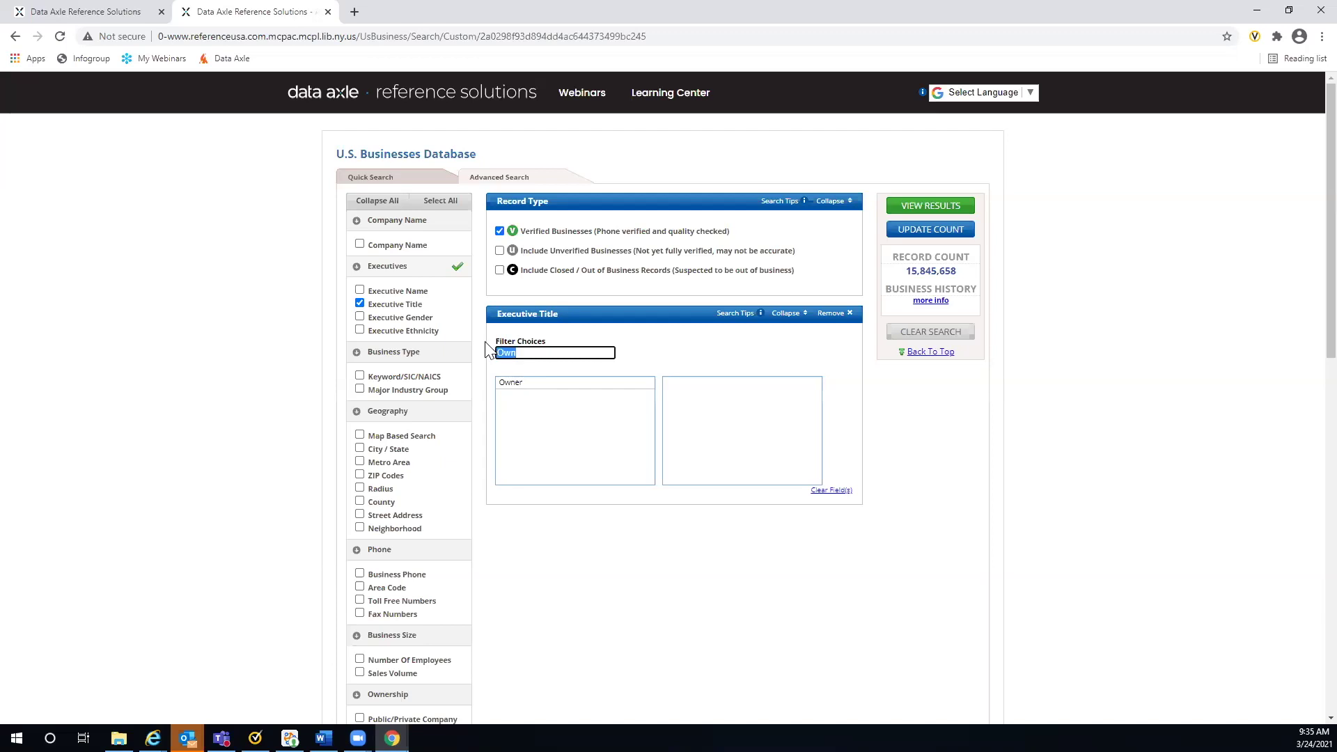
{"action": "type", "text": "Hu"}
{"action": "double_click", "coordinate": [520, 383]}
{"action": "double_click", "coordinate": [520, 395]}
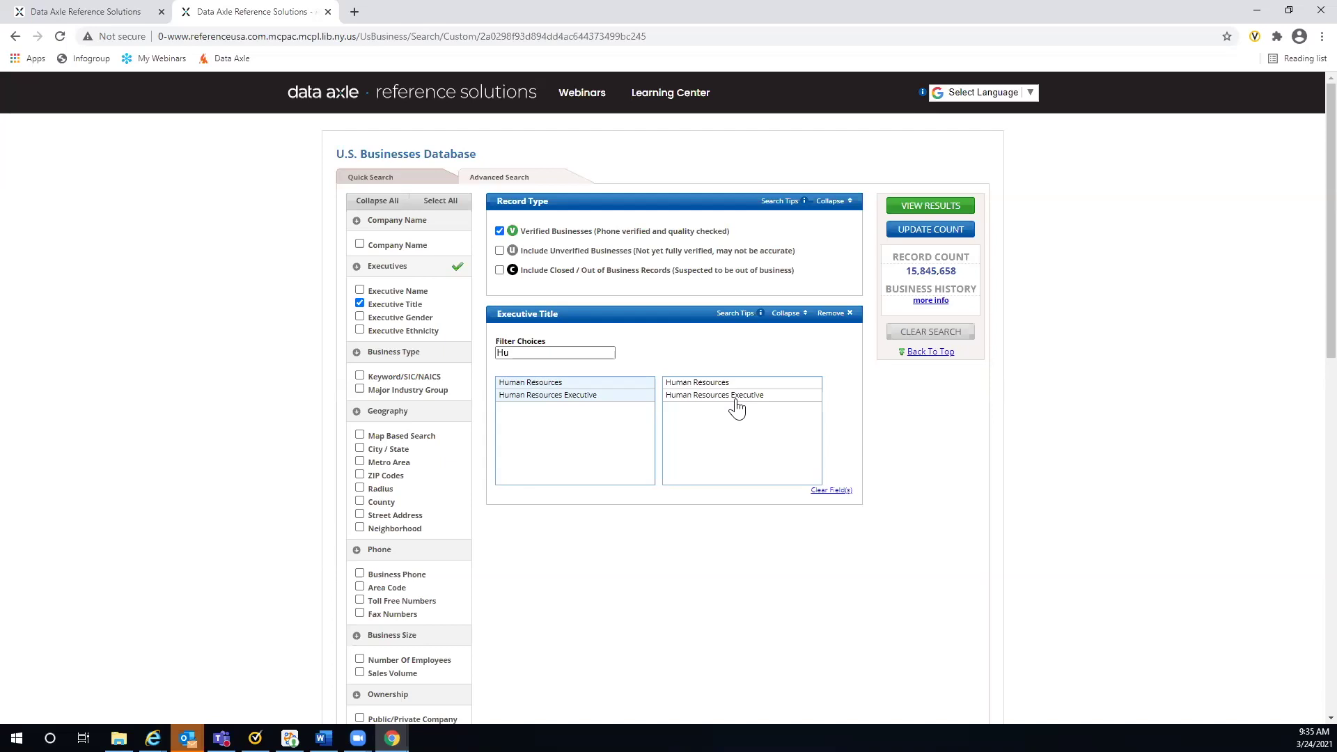
{"action": "left_click", "coordinate": [828, 316]}
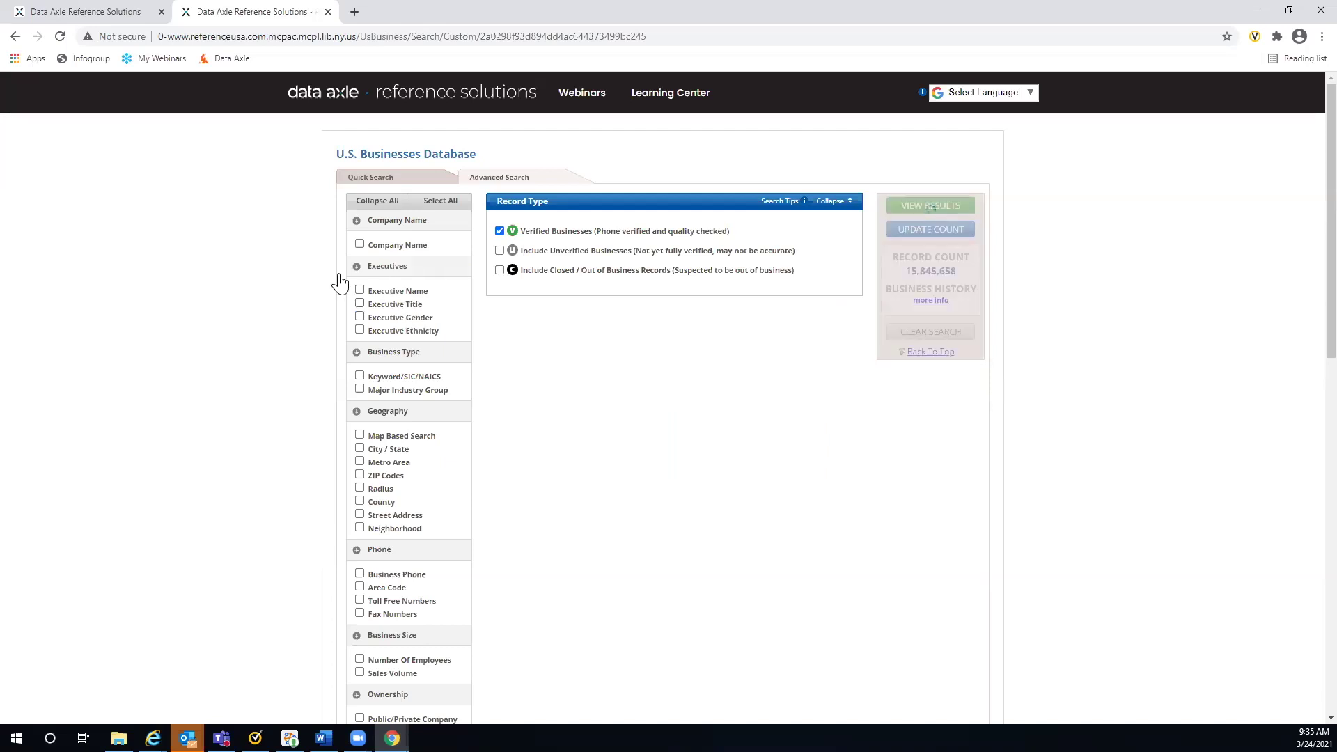
Try the Executive Gender and Executive Ethnicity filters, selecting Hispanic as the ethnicity, and remove both filters
{"action": "left_click", "coordinate": [359, 317]}
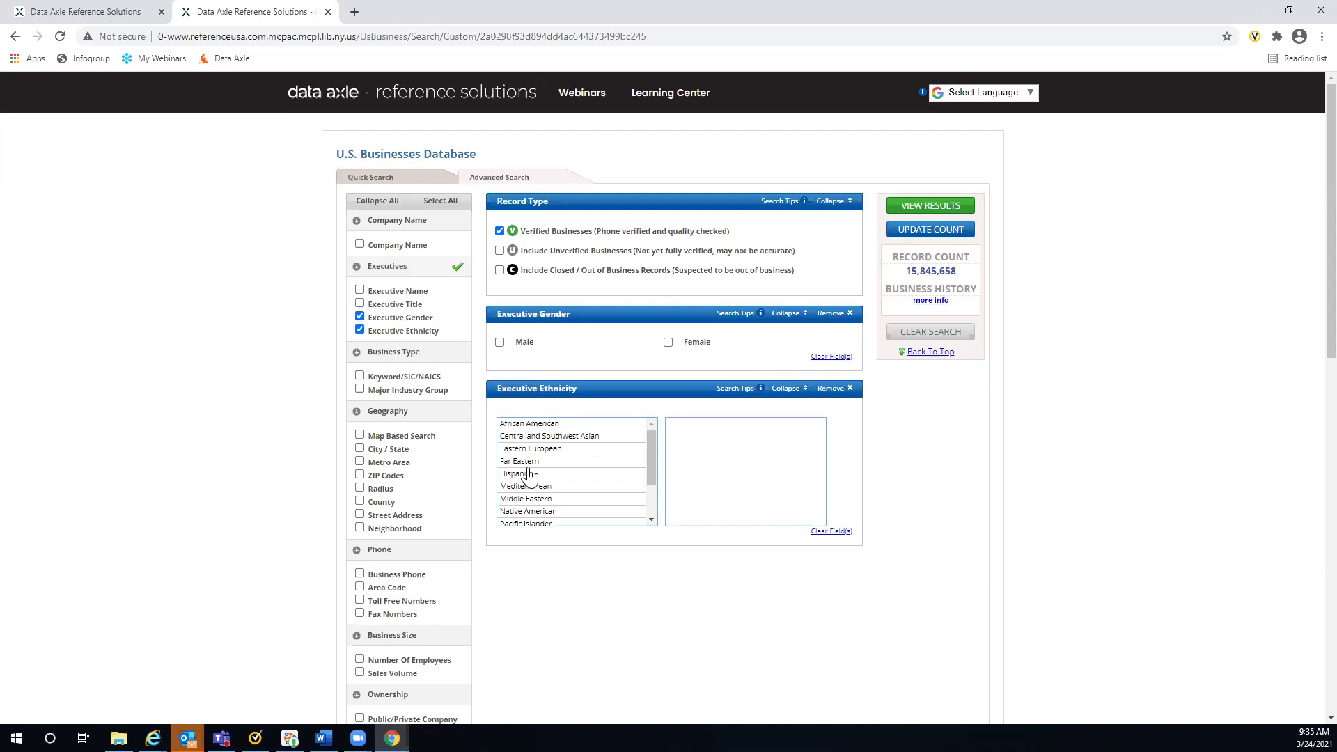
{"action": "left_click", "coordinate": [510, 475]}
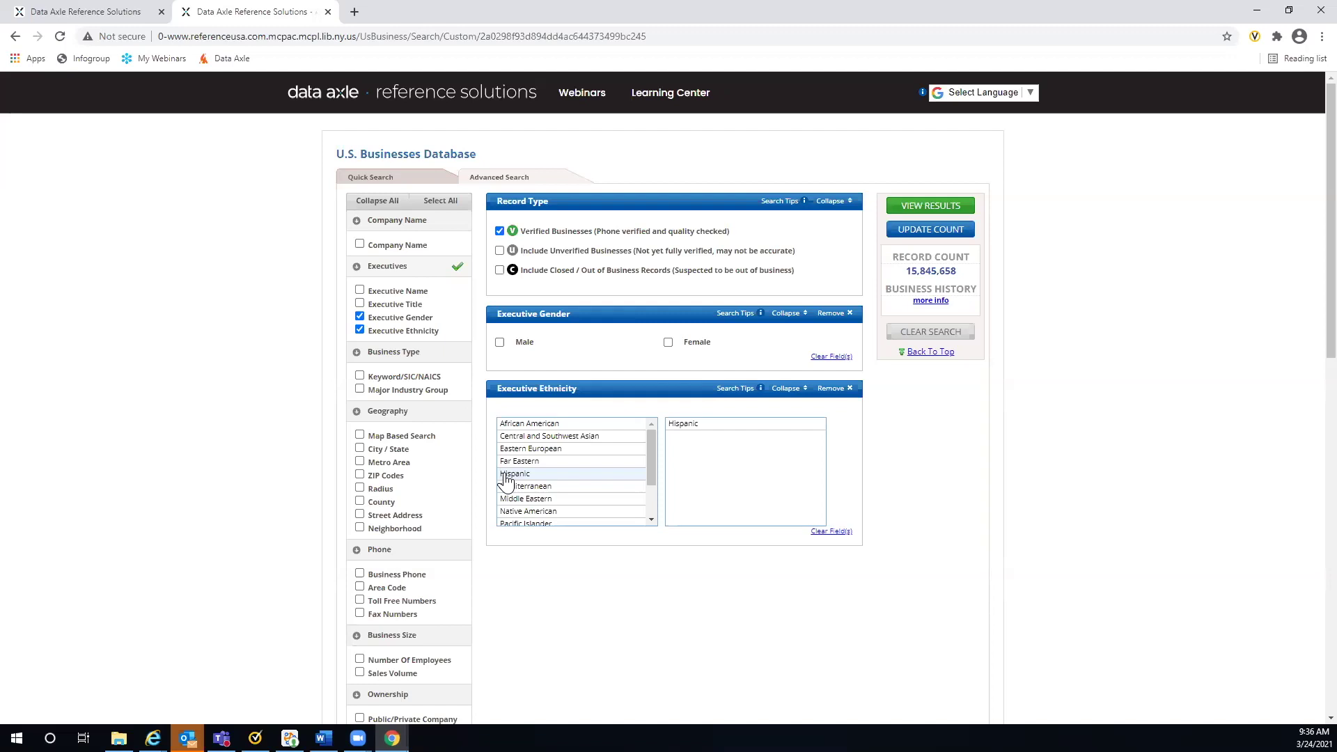
{"action": "left_click", "coordinate": [830, 388]}
{"action": "left_click", "coordinate": [828, 314]}
{"action": "left_click", "coordinate": [830, 315]}
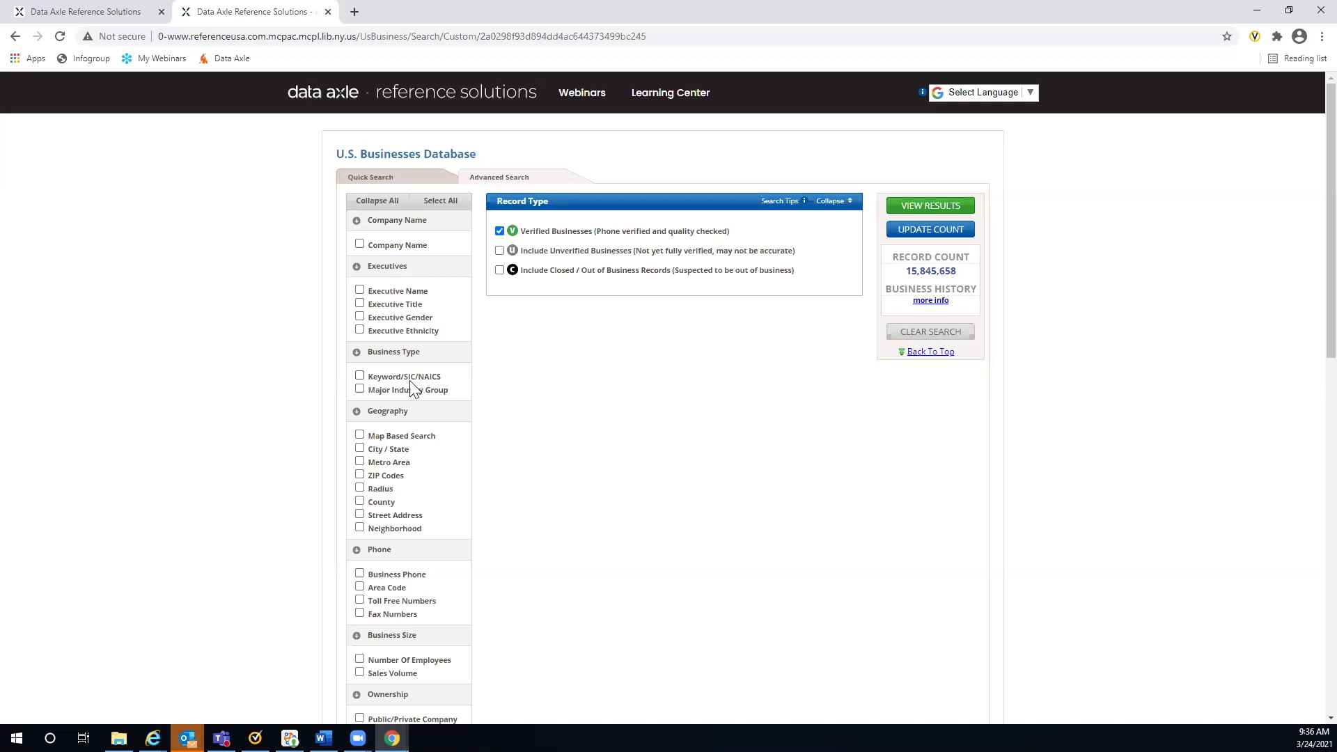
Add the Keyword/SIC/NAICS filter and enter "Coffee Shops" as its search keyword
{"action": "left_click", "coordinate": [360, 377]}
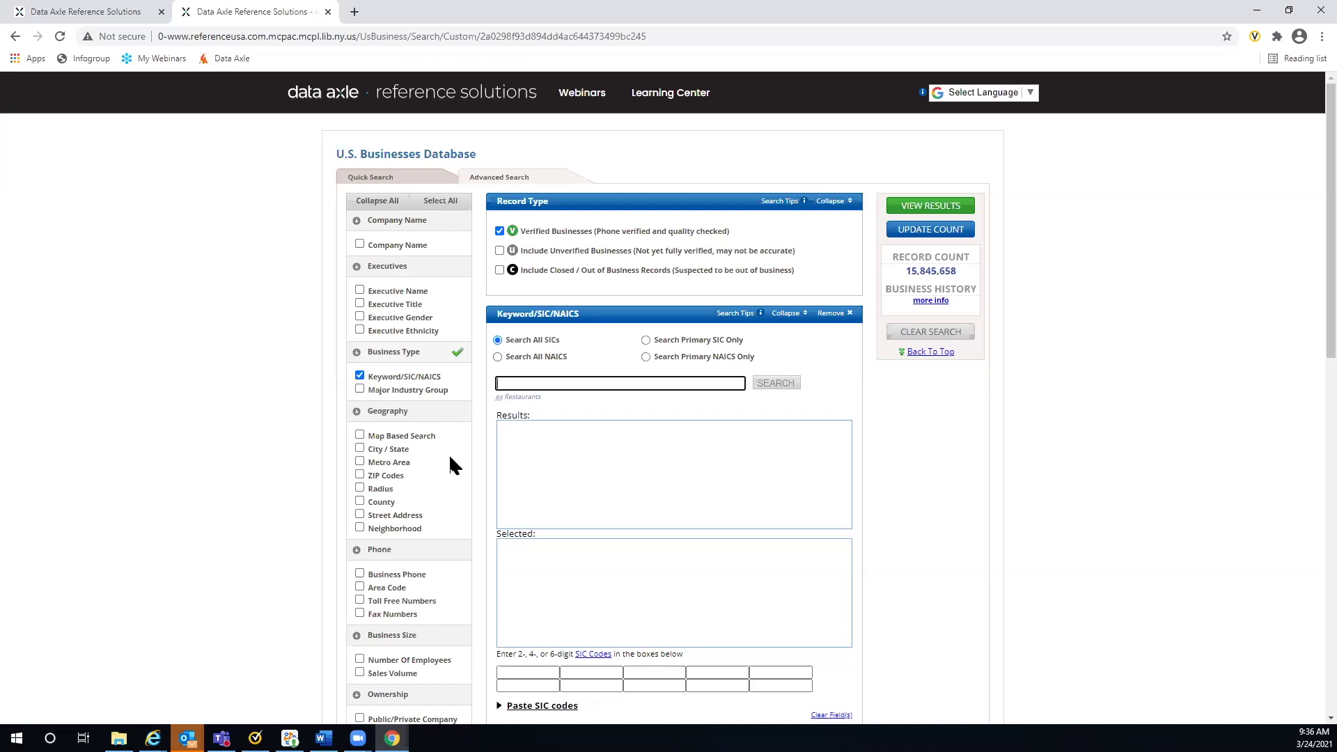
{"action": "type", "text": "cof"}
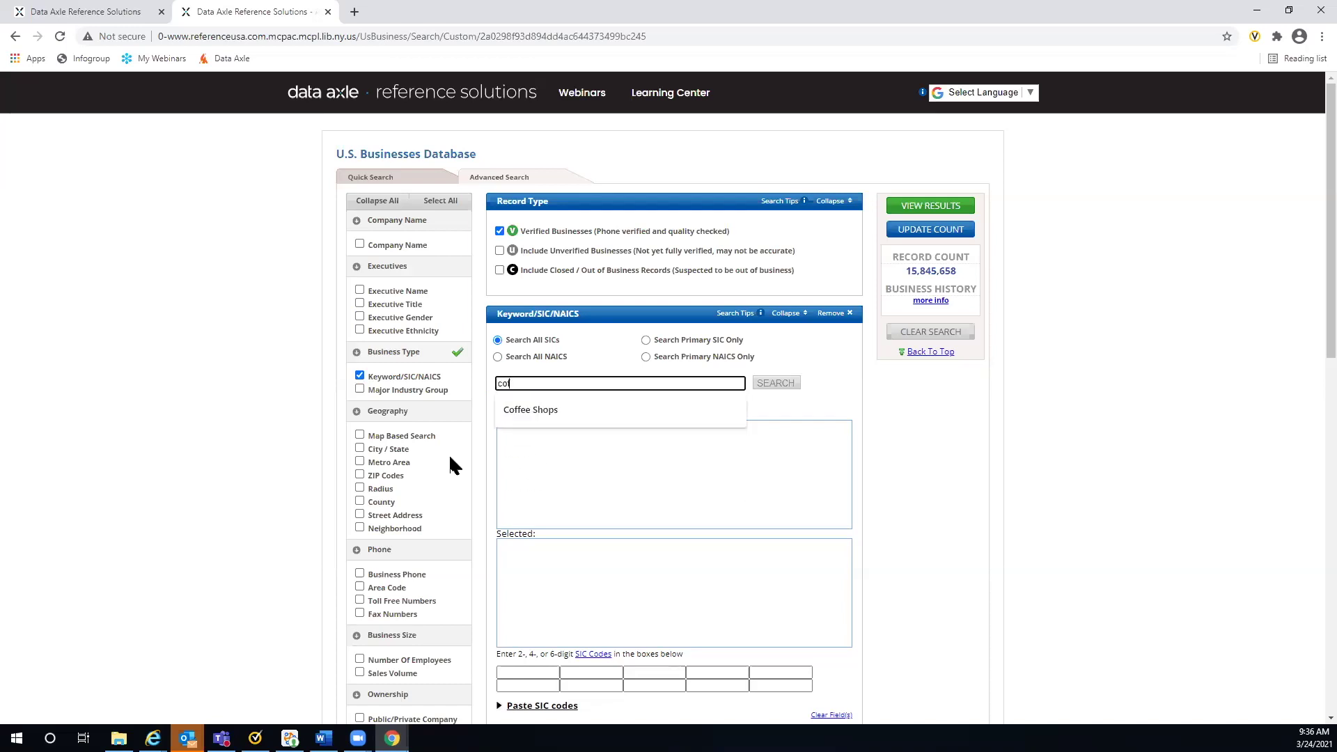
{"action": "left_click", "coordinate": [540, 409]}
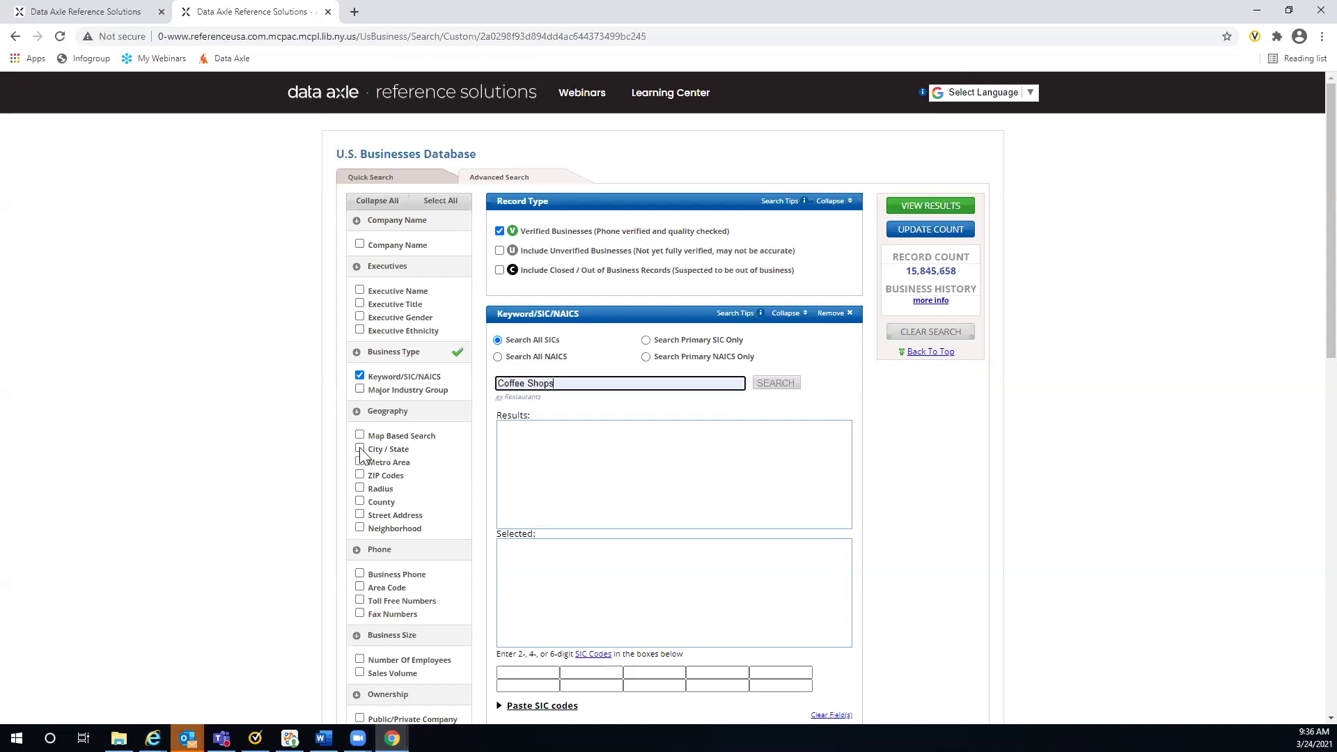
Add a County filter with New York as the state and Suffolk as the county, and update the record count
{"action": "left_click", "coordinate": [359, 503]}
{"action": "scroll", "coordinate": [1051, 534], "scroll_direction": "down", "scroll_amount": 3}
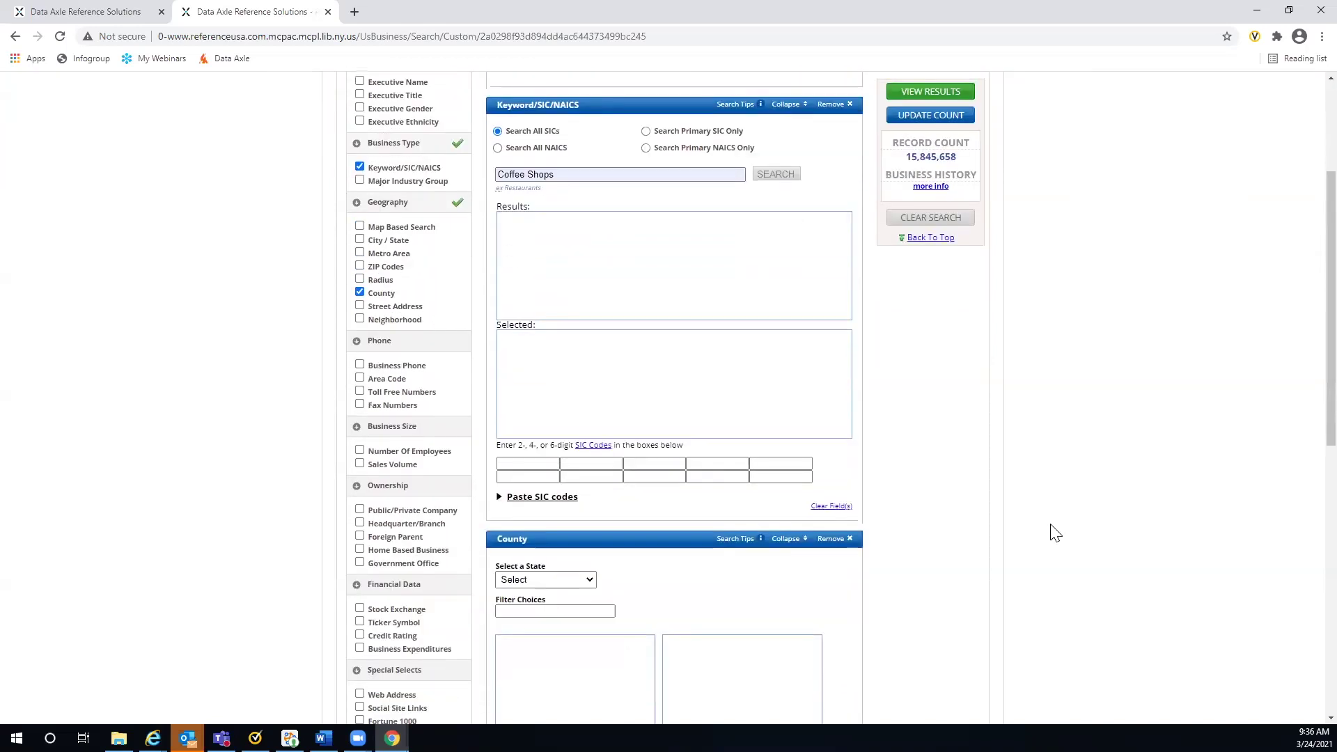
{"action": "scroll", "coordinate": [1055, 533], "scroll_direction": "down", "scroll_amount": 2}
{"action": "left_click", "coordinate": [588, 440]}
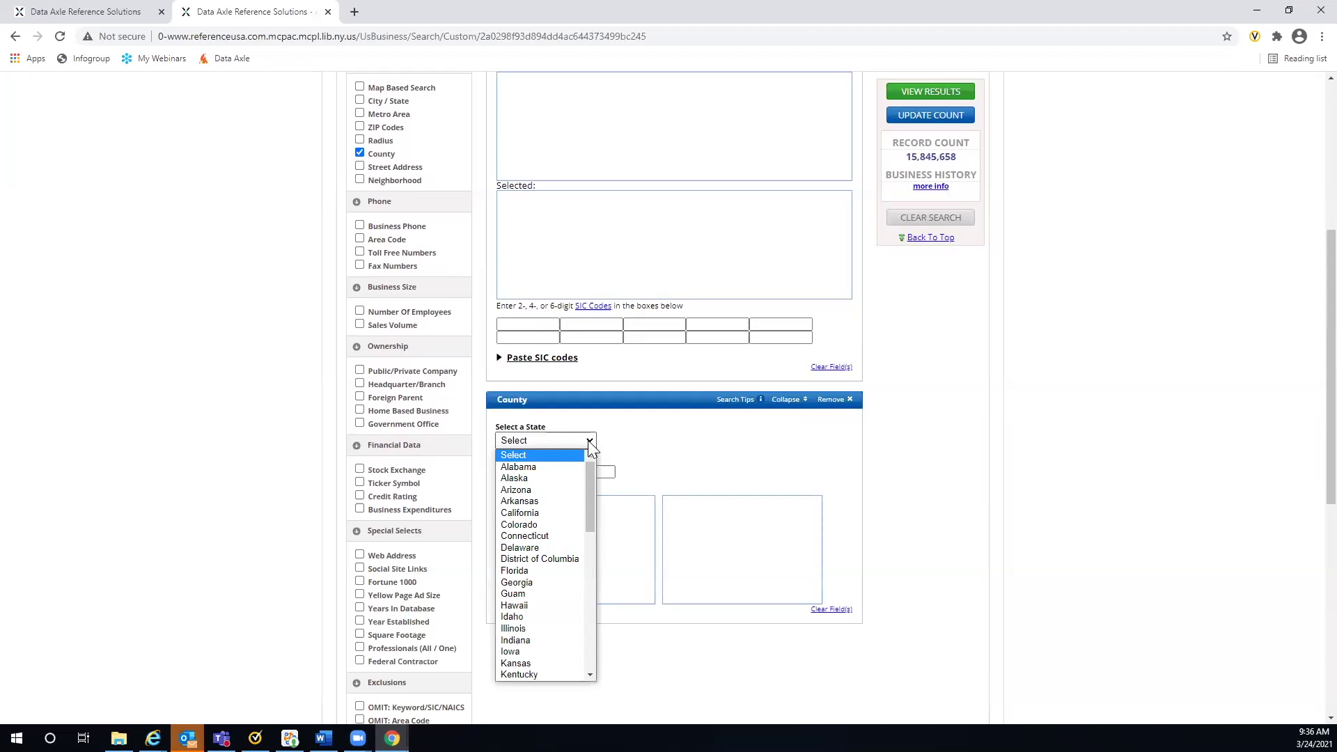
{"action": "left_click_drag", "start_coordinate": [589, 471], "coordinate": [586, 570]}
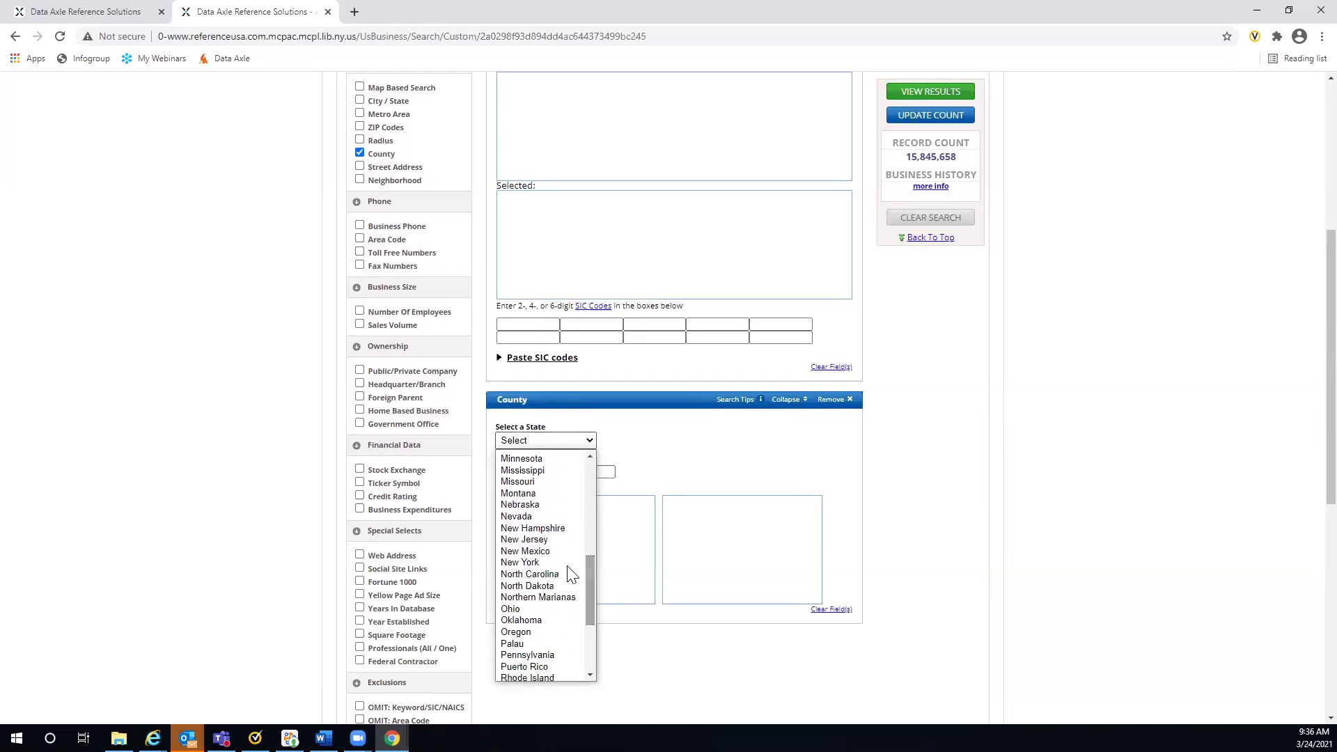
{"action": "left_click", "coordinate": [517, 562]}
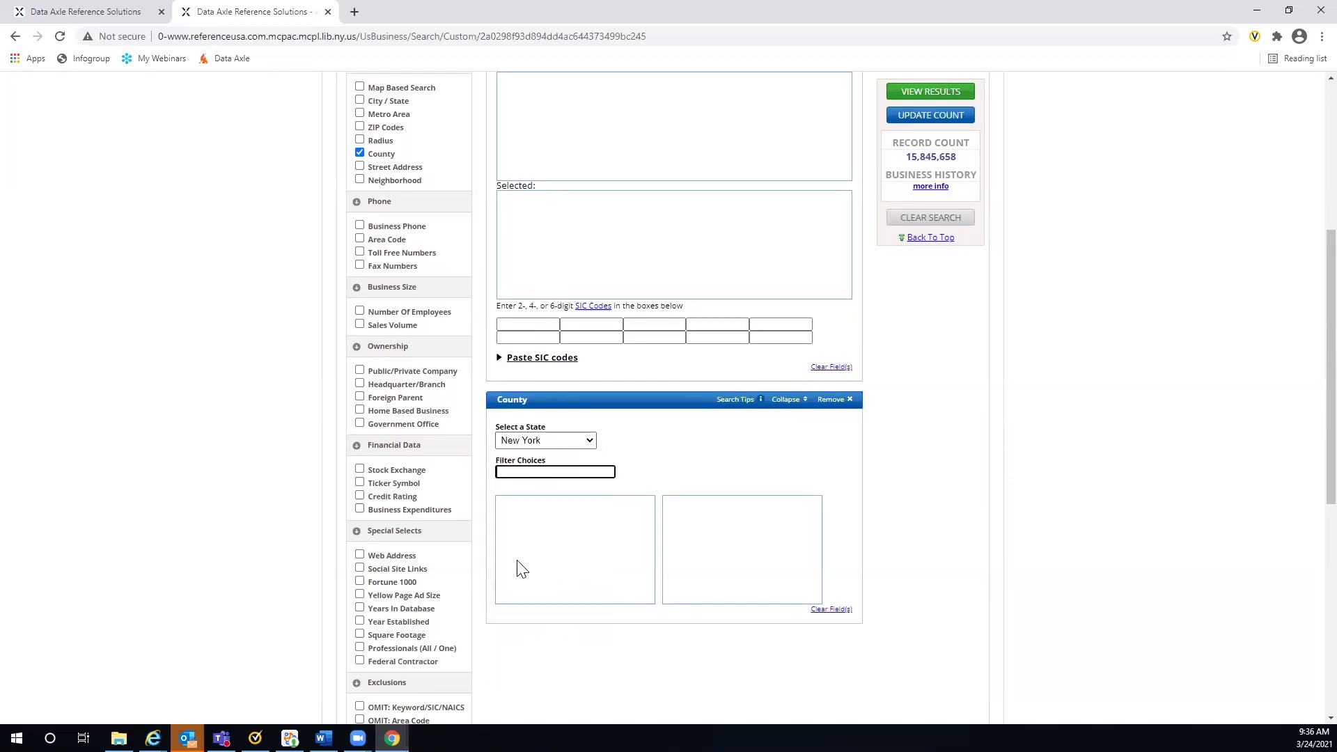
{"action": "left_click", "coordinate": [509, 472]}
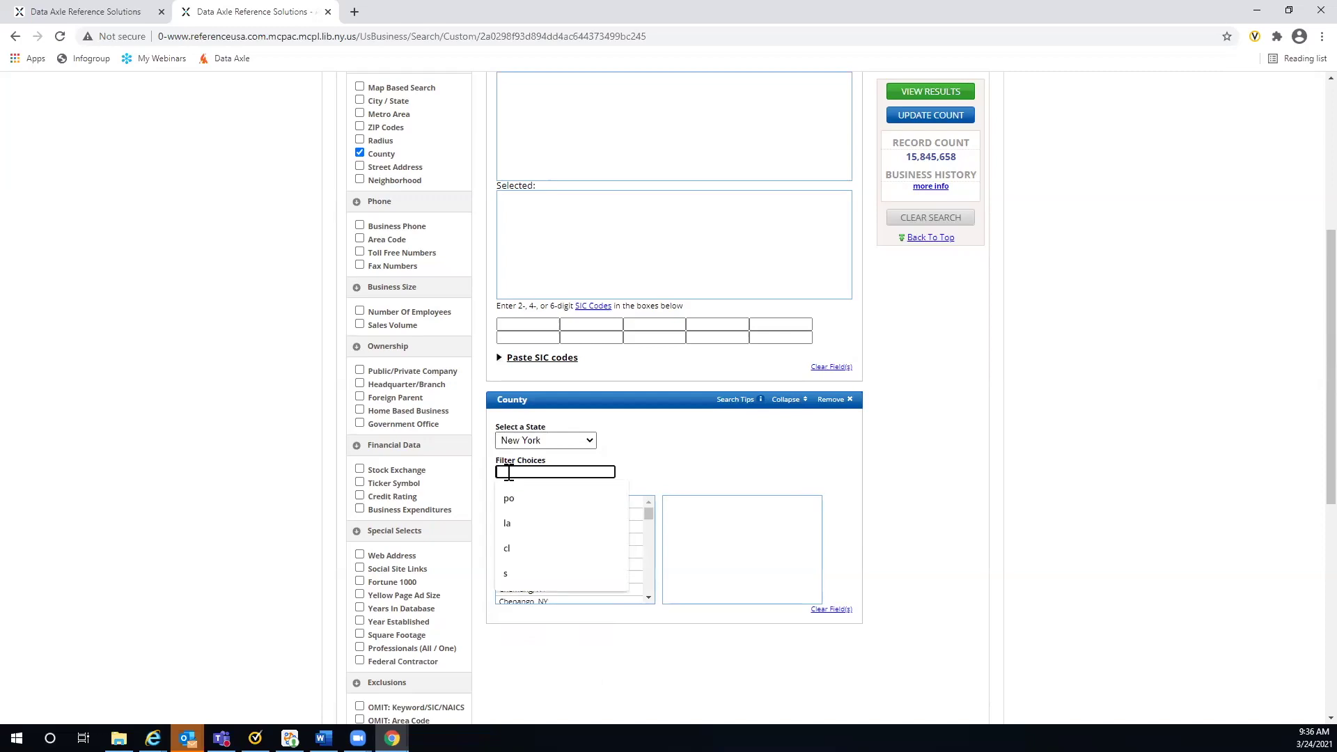
{"action": "type", "text": "Suf"}
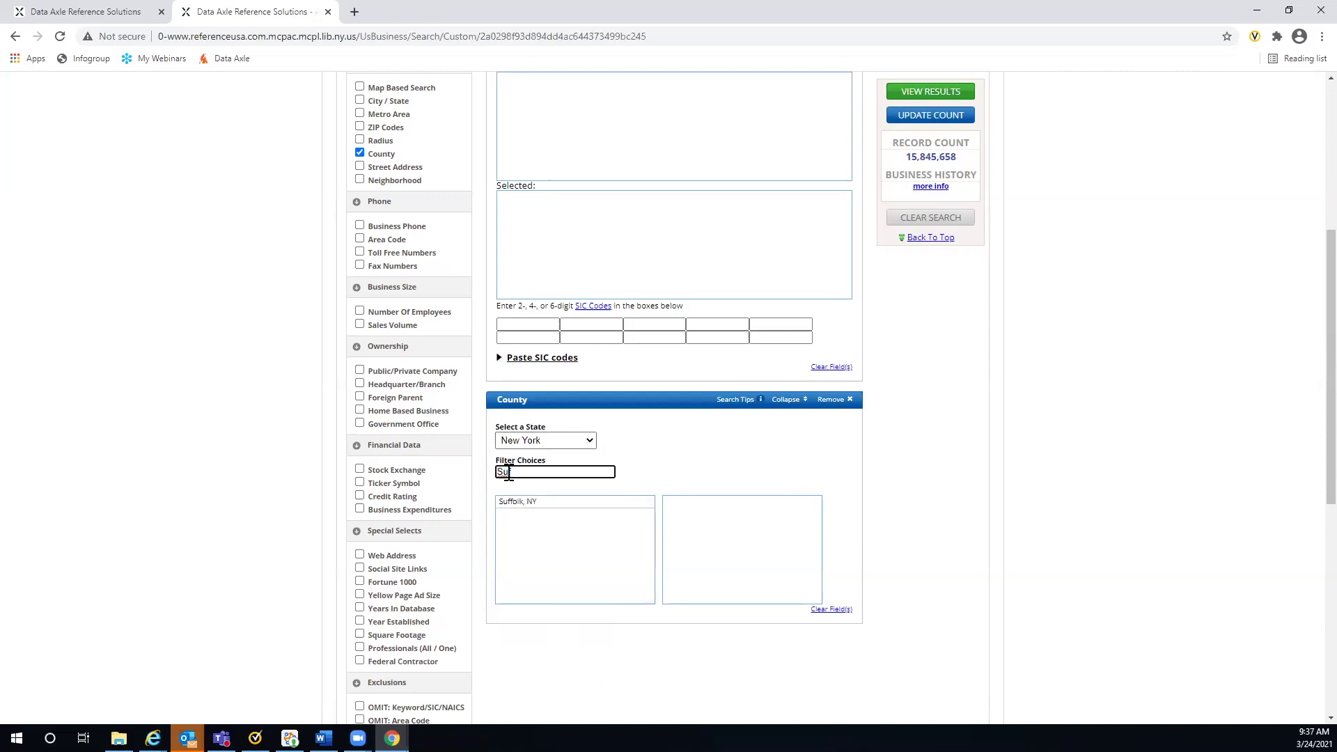
{"action": "left_click", "coordinate": [531, 504]}
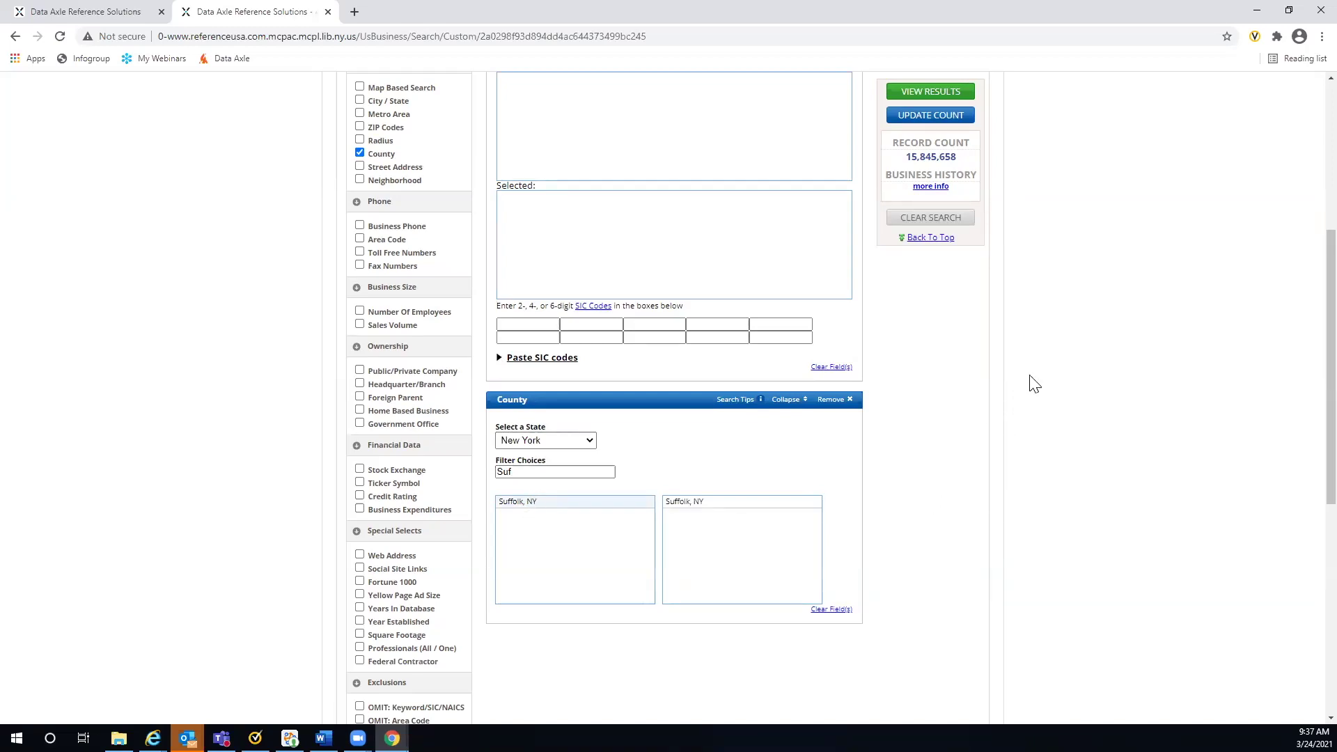
{"action": "scroll", "coordinate": [1034, 385], "scroll_direction": "up", "scroll_amount": 5}
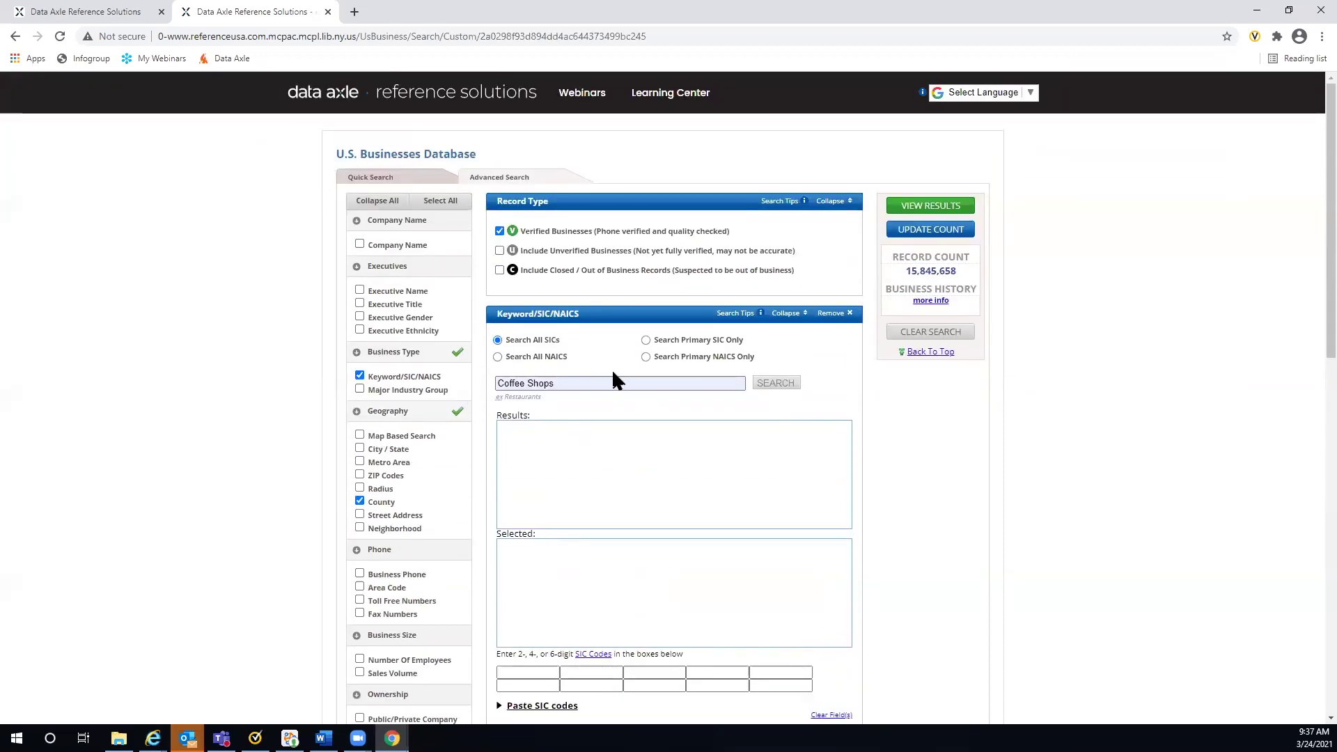
{"action": "left_click", "coordinate": [929, 237]}
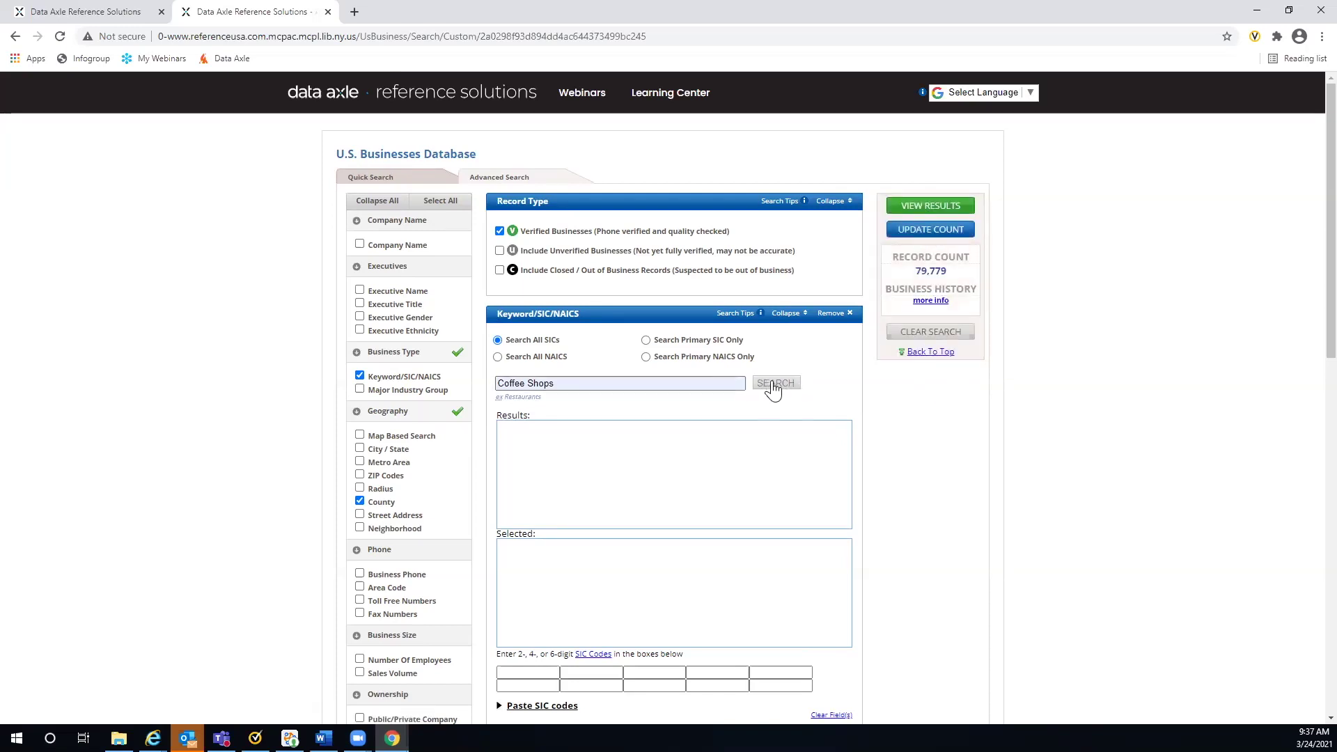
Look up the Coffee Shops keyword, select 581228 - Coffee Shops as the business type, and update the record count
{"action": "left_click", "coordinate": [773, 387]}
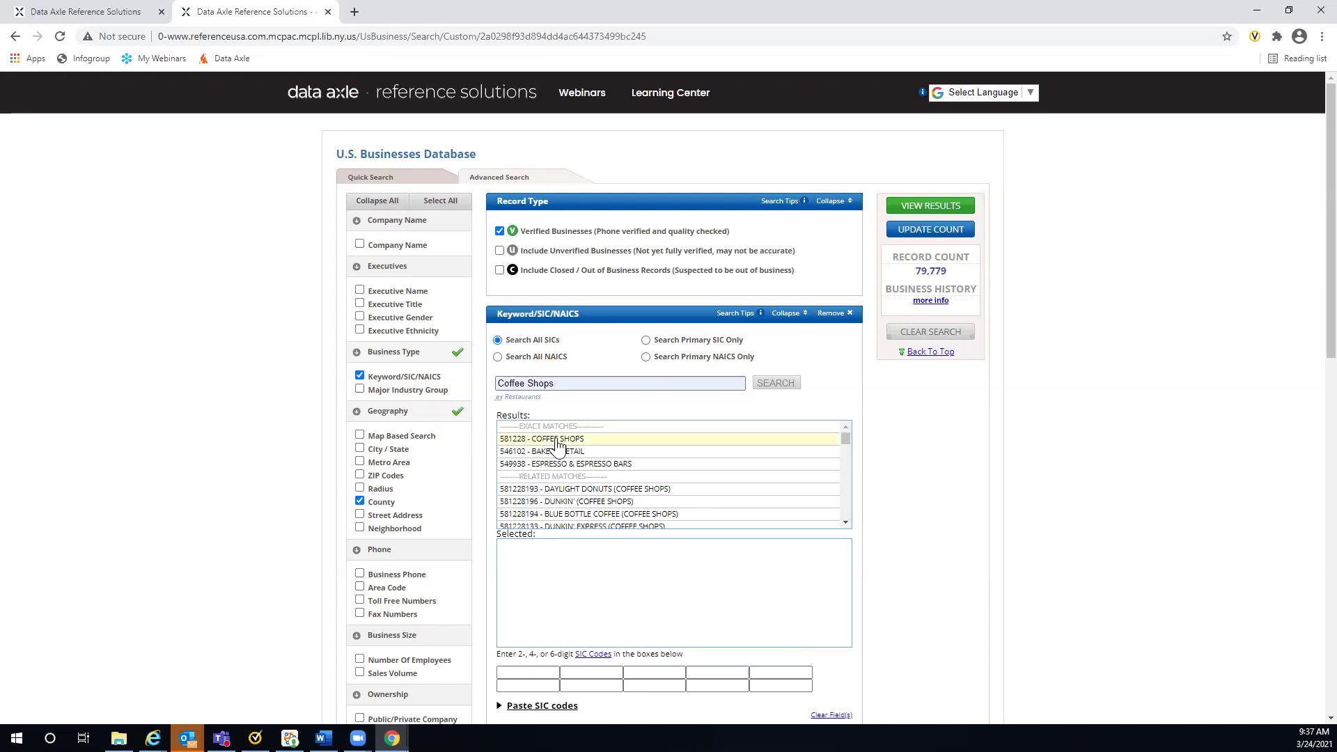
{"action": "double_click", "coordinate": [557, 438]}
{"action": "left_click", "coordinate": [935, 233]}
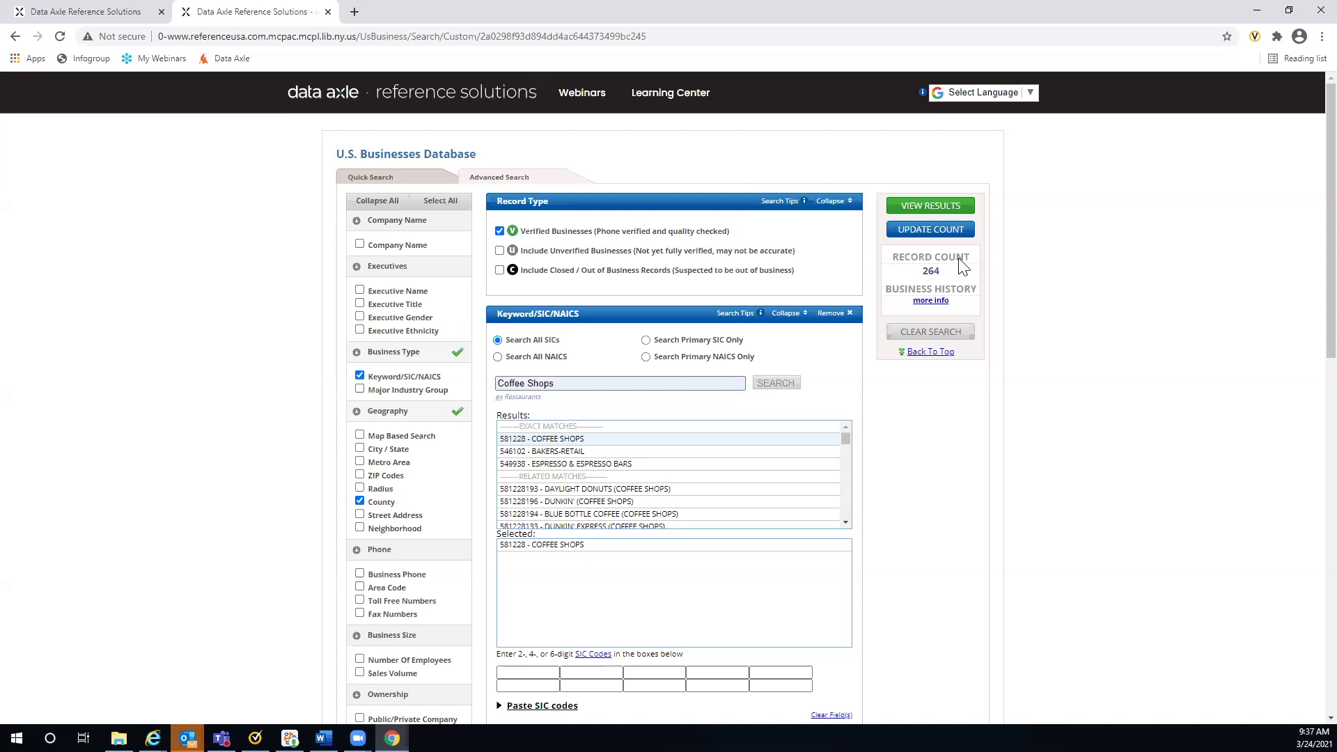
Add a Sales Volume filter with the $500,000-1 Million and $1-2.5 Million ranges, and update the record count
{"action": "scroll", "coordinate": [1024, 325], "scroll_direction": "down", "scroll_amount": 4}
{"action": "scroll", "coordinate": [1029, 333], "scroll_direction": "down", "scroll_amount": 3}
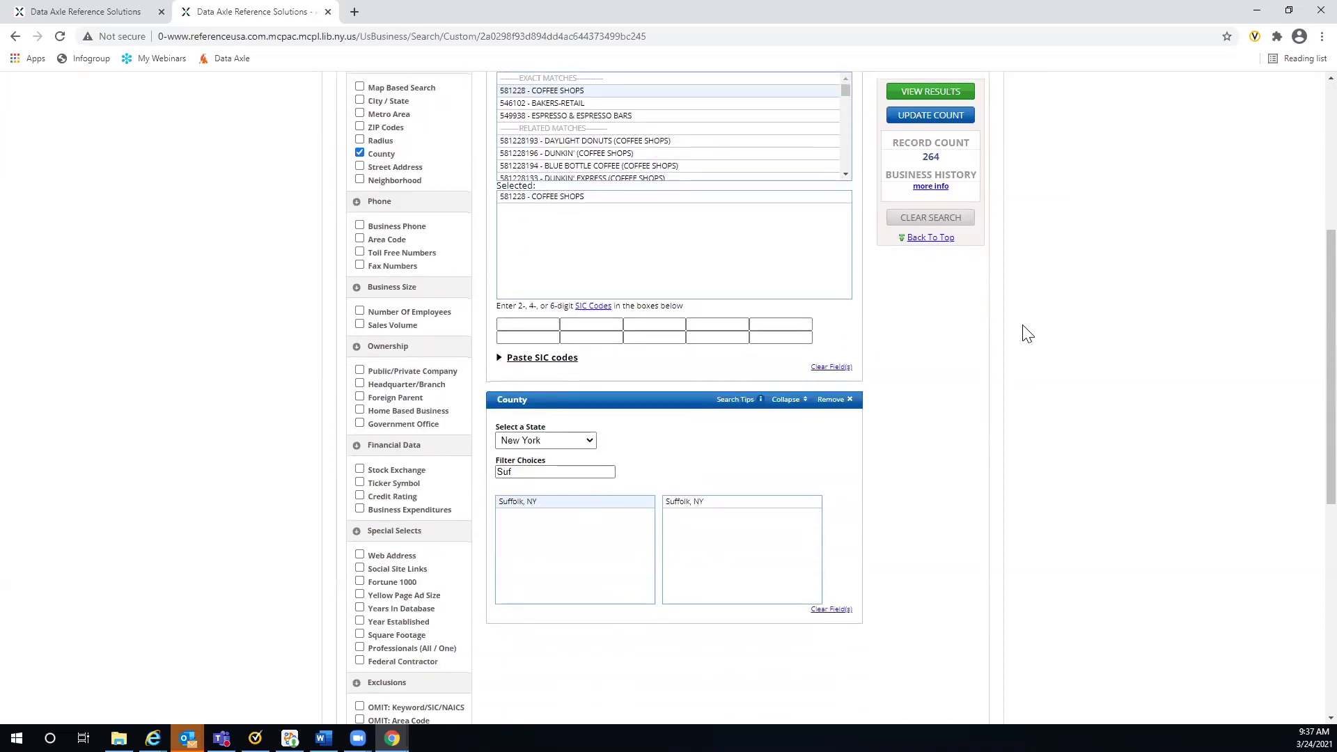
{"action": "scroll", "coordinate": [1019, 323], "scroll_direction": "up", "scroll_amount": 1}
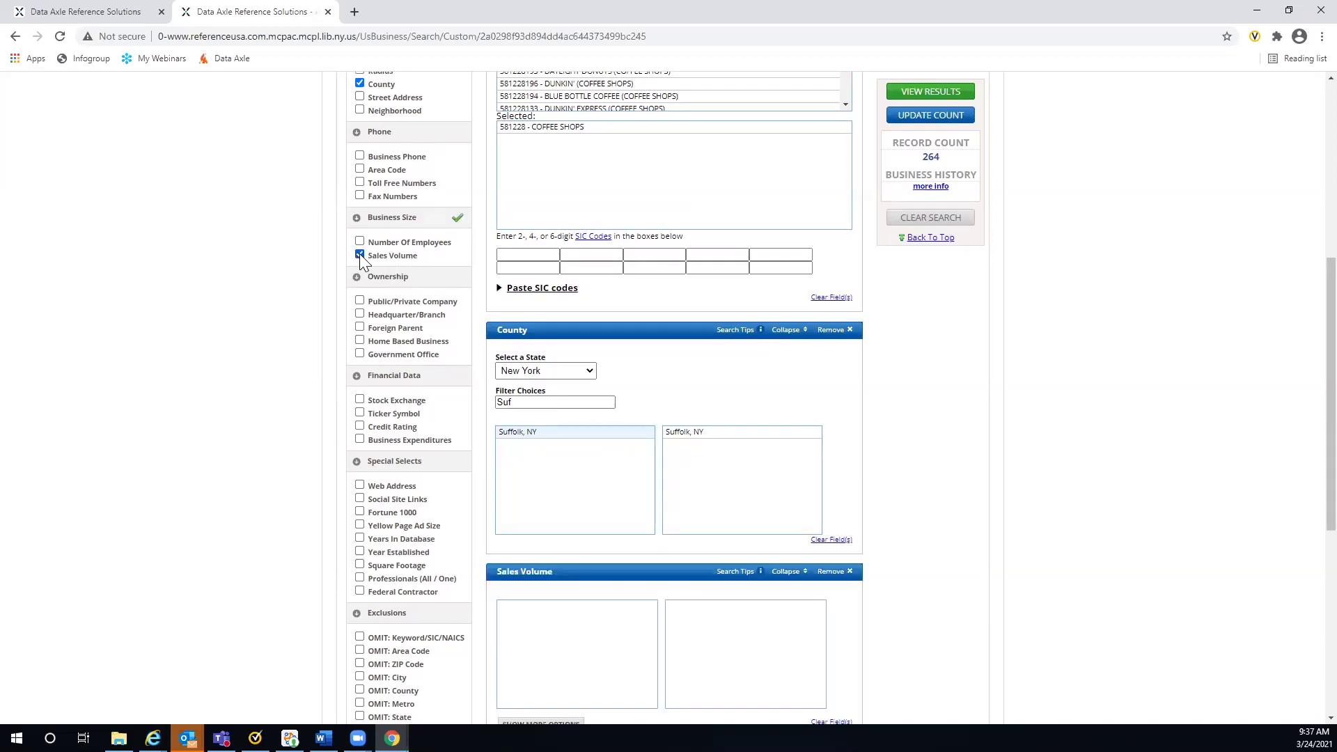
{"action": "scroll", "coordinate": [886, 387], "scroll_direction": "down", "scroll_amount": 2}
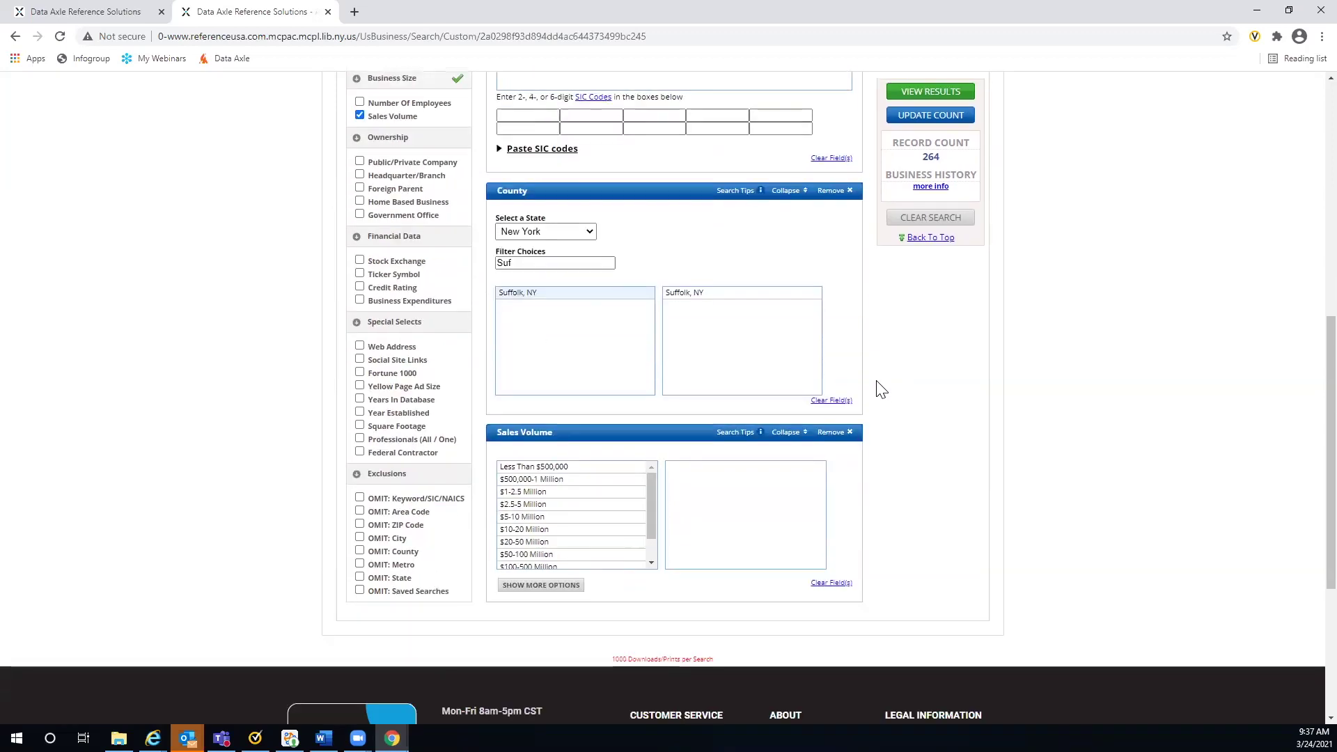
{"action": "left_click", "coordinate": [525, 480]}
{"action": "left_click", "coordinate": [639, 491]}
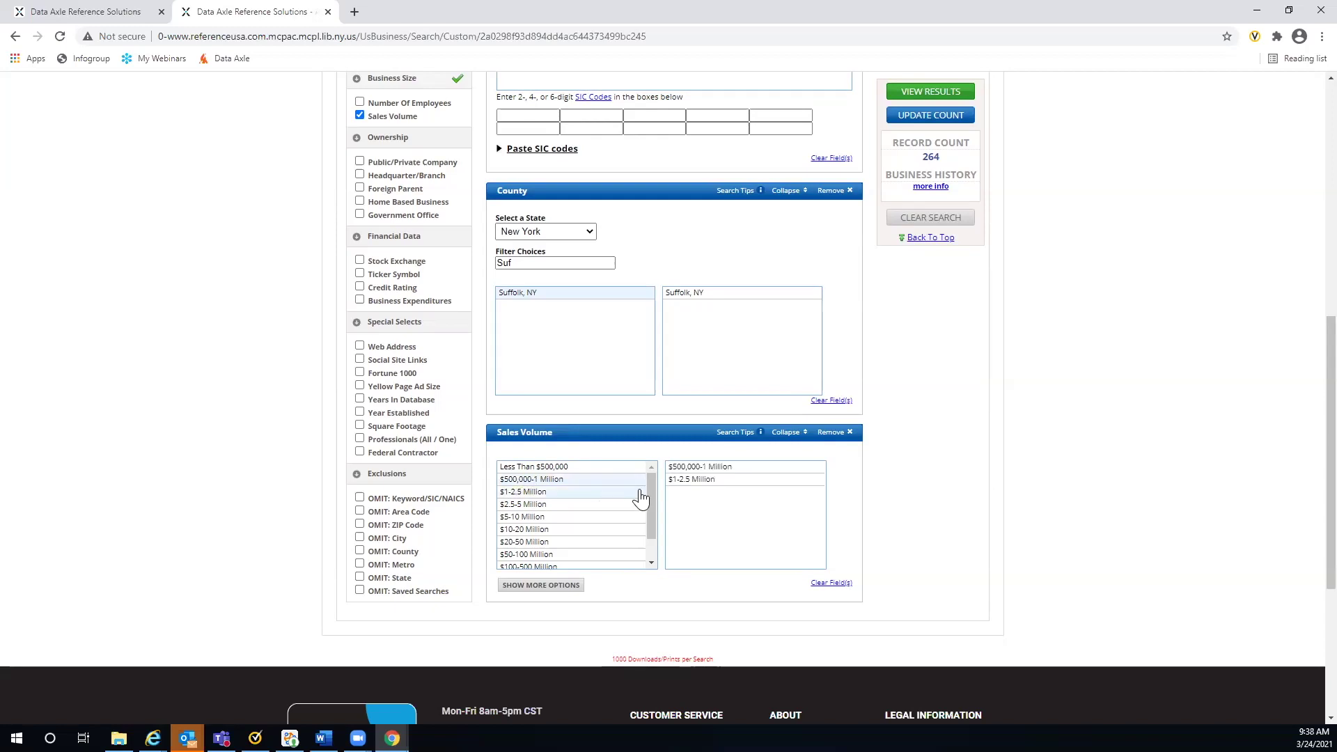
{"action": "left_click", "coordinate": [926, 119]}
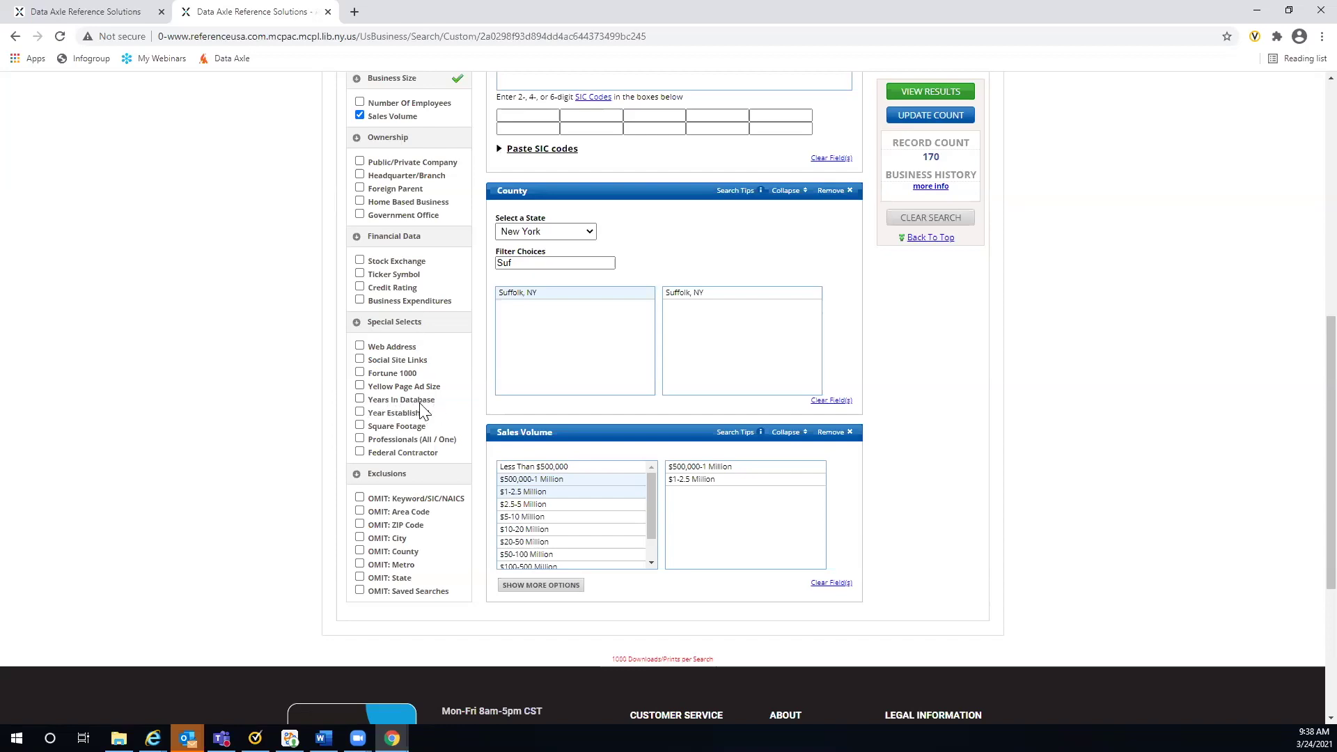
Add a Years In Database filter with 1, 2, 3 and 4 years selected, and update the record count
{"action": "left_click", "coordinate": [359, 400]}
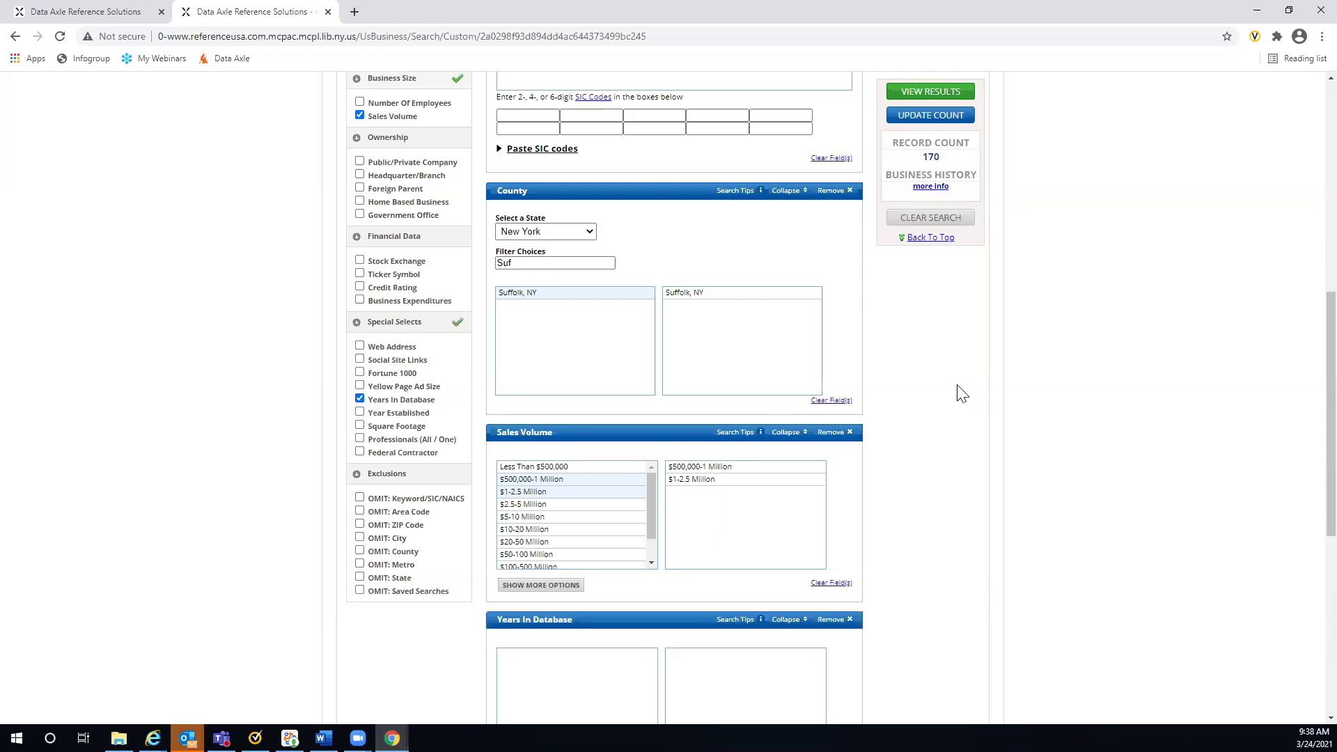
{"action": "scroll", "coordinate": [904, 392], "scroll_direction": "down", "scroll_amount": 1}
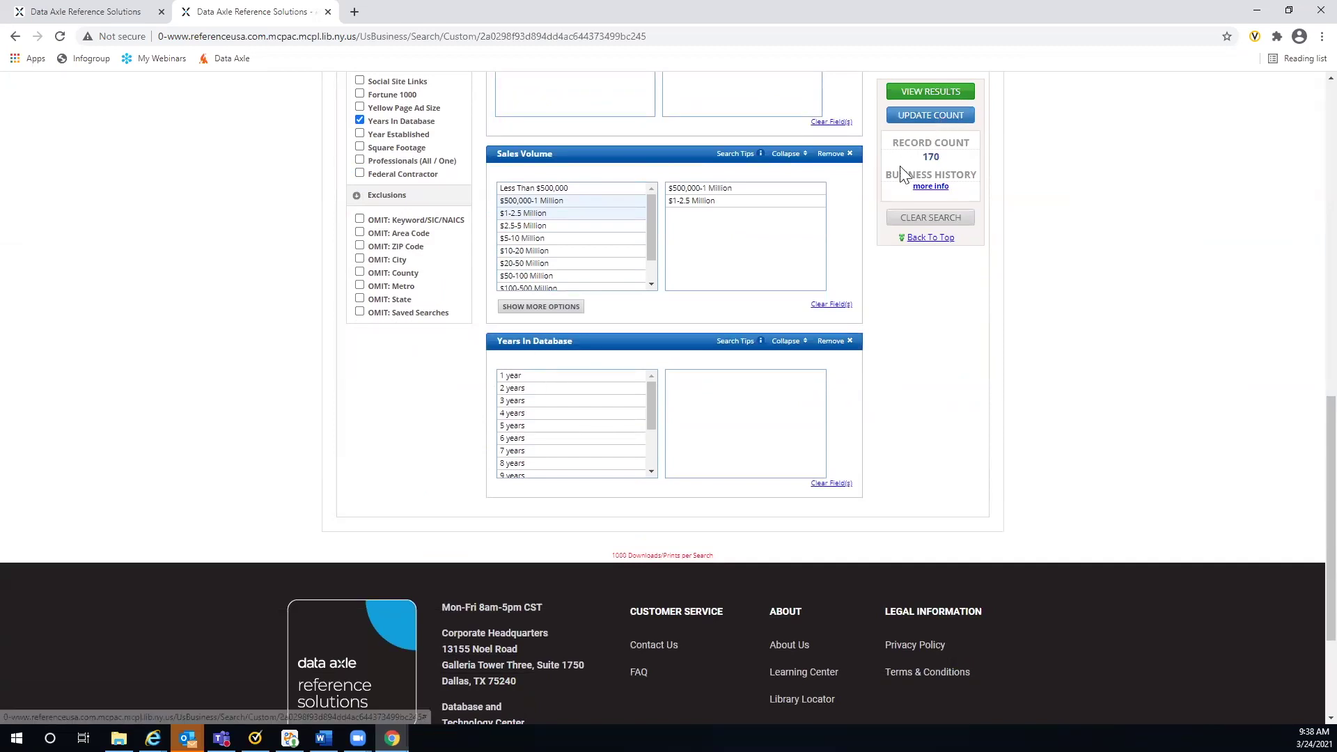
{"action": "left_click", "coordinate": [550, 376]}
{"action": "left_click", "coordinate": [552, 388]}
{"action": "left_click", "coordinate": [552, 401]}
{"action": "left_click", "coordinate": [552, 413]}
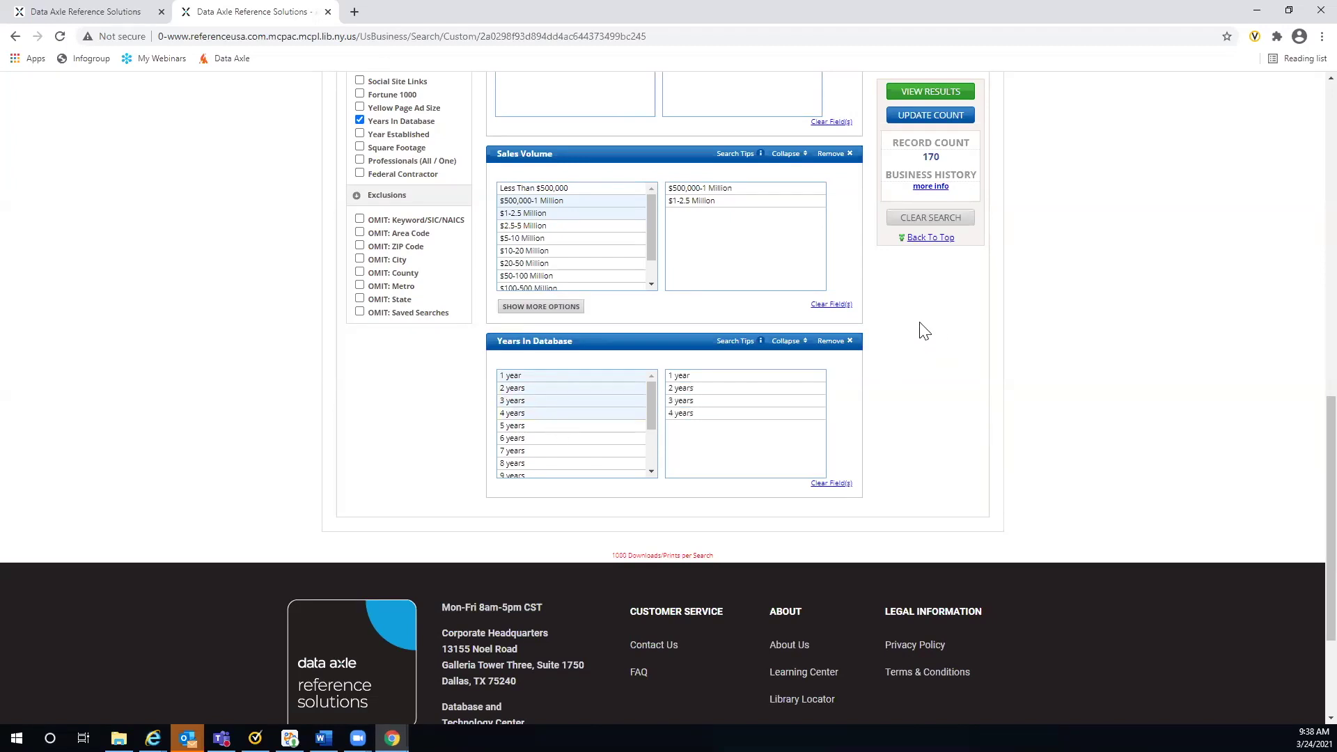
{"action": "left_click", "coordinate": [923, 116]}
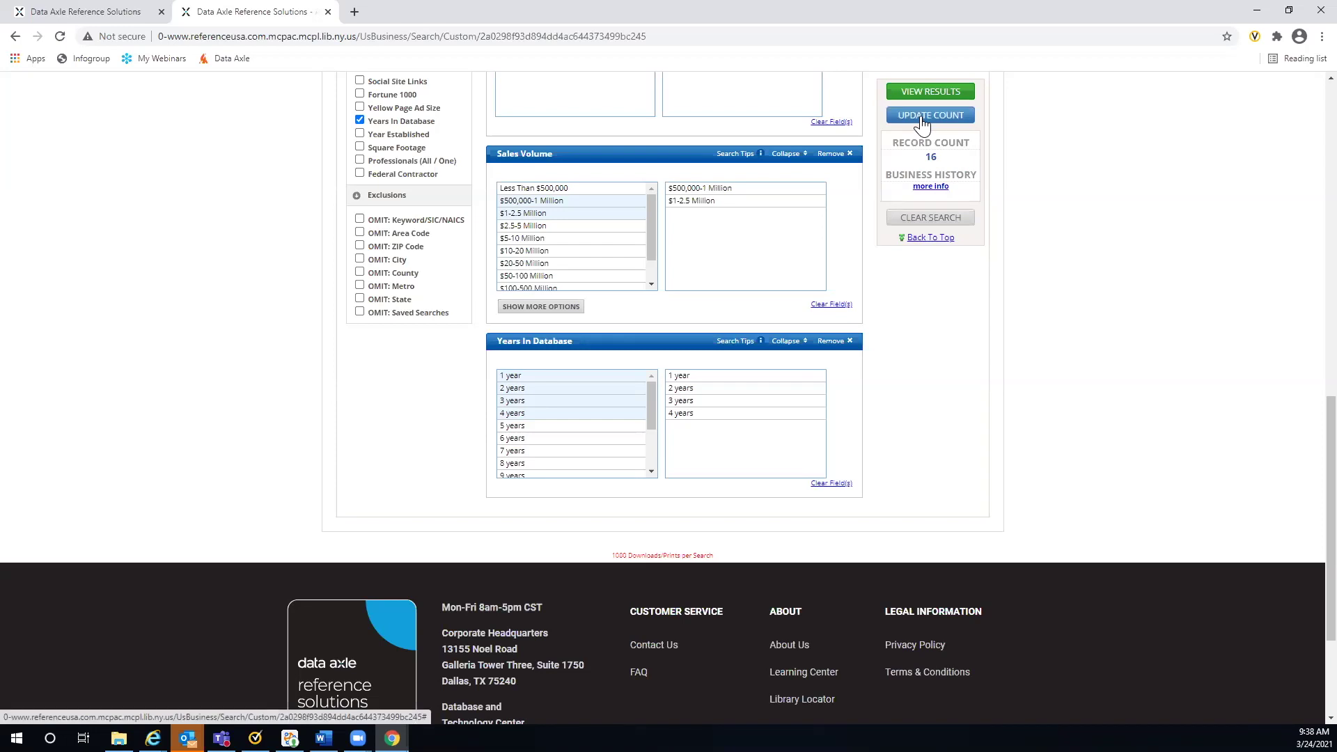
{"action": "left_click", "coordinate": [916, 115]}
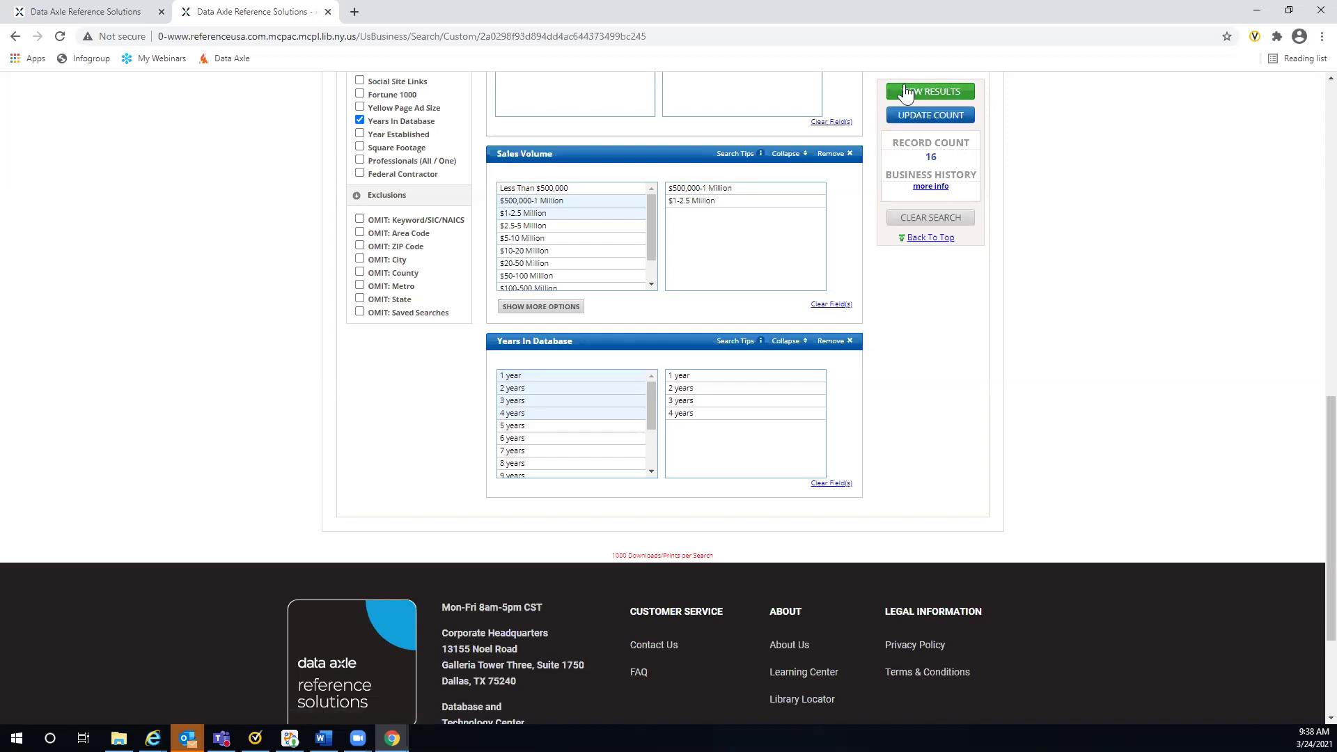
View the search results, check the corporate tree of the Dunkin' in Mastic Beach, and return to the results list
{"action": "left_click", "coordinate": [916, 103]}
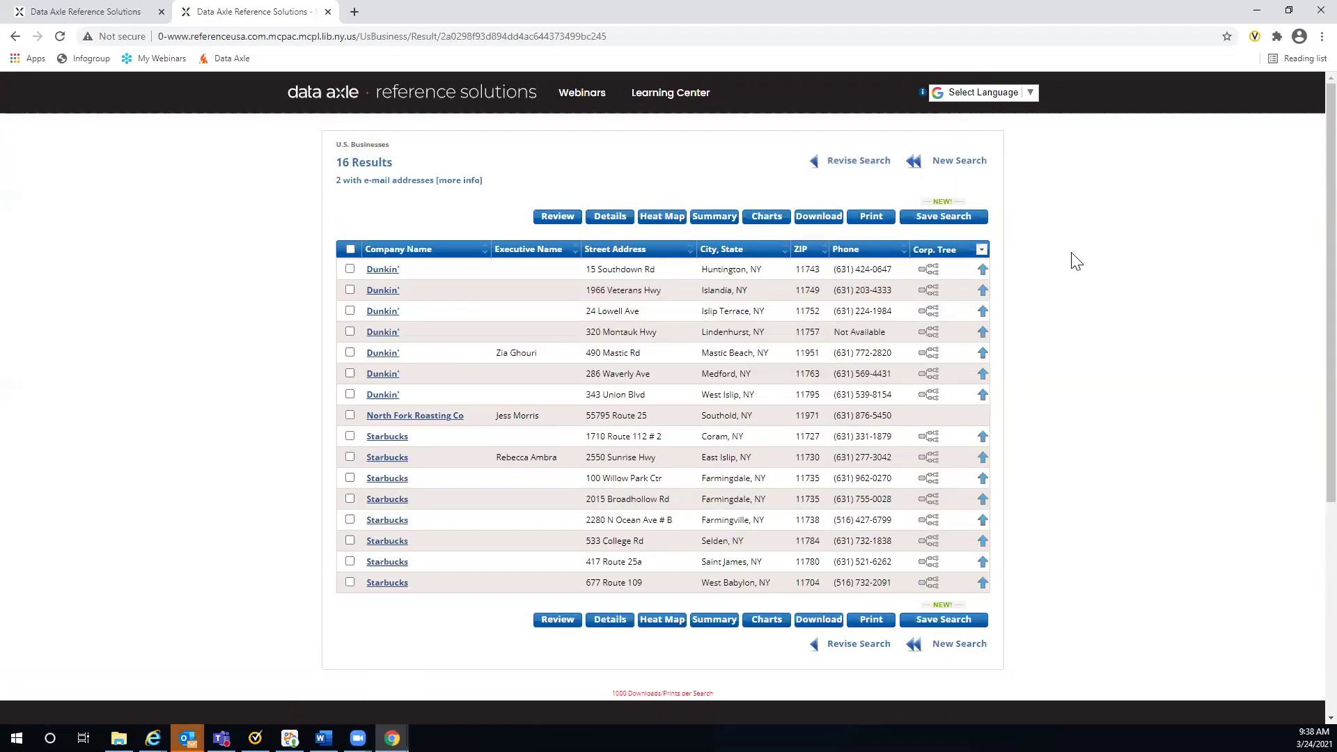
{"action": "scroll", "coordinate": [1048, 239], "scroll_direction": "down", "scroll_amount": 1}
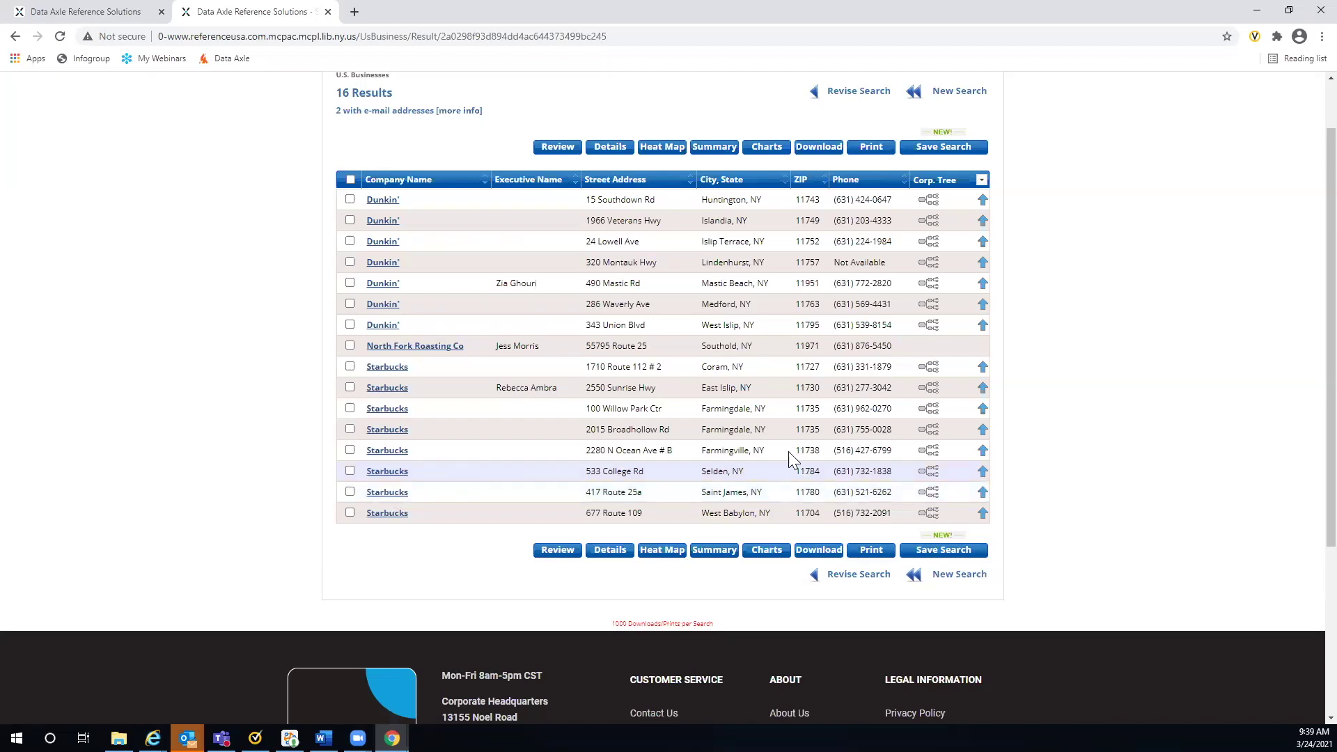
{"action": "left_click", "coordinate": [928, 286]}
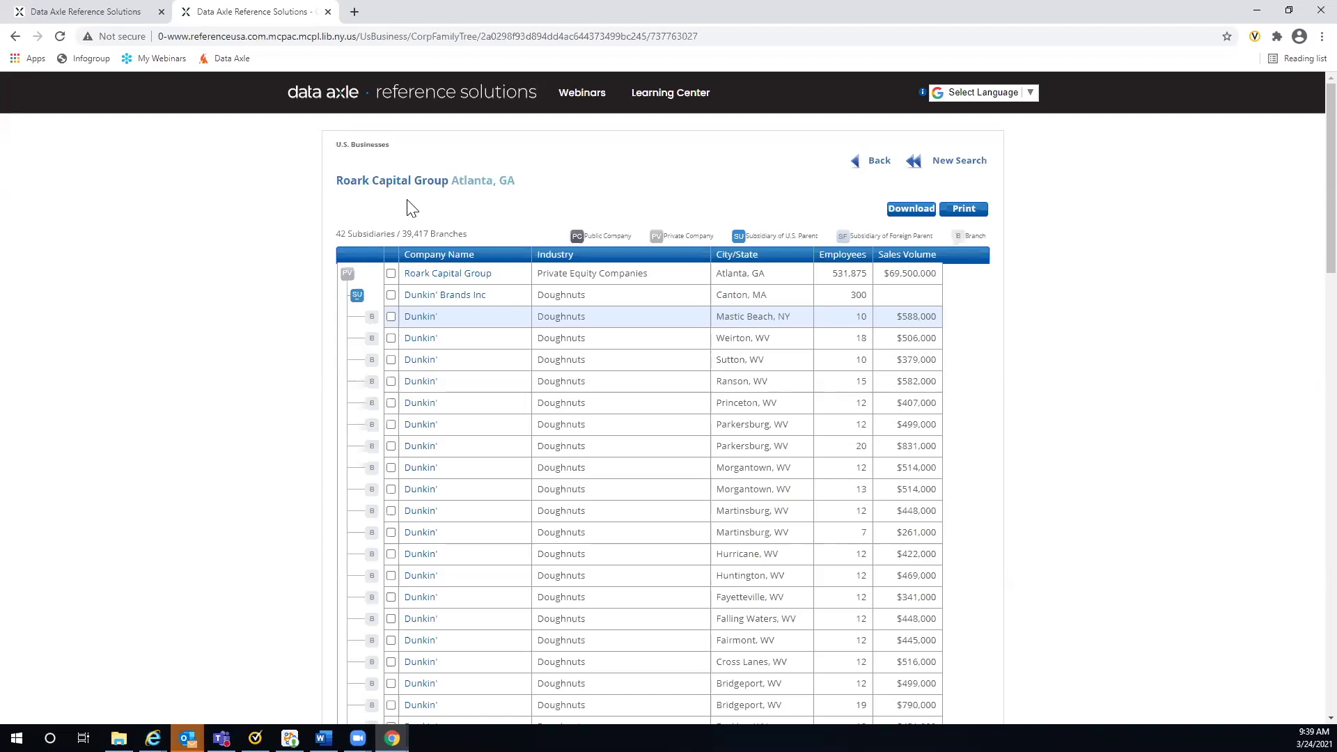
{"action": "left_click", "coordinate": [856, 162]}
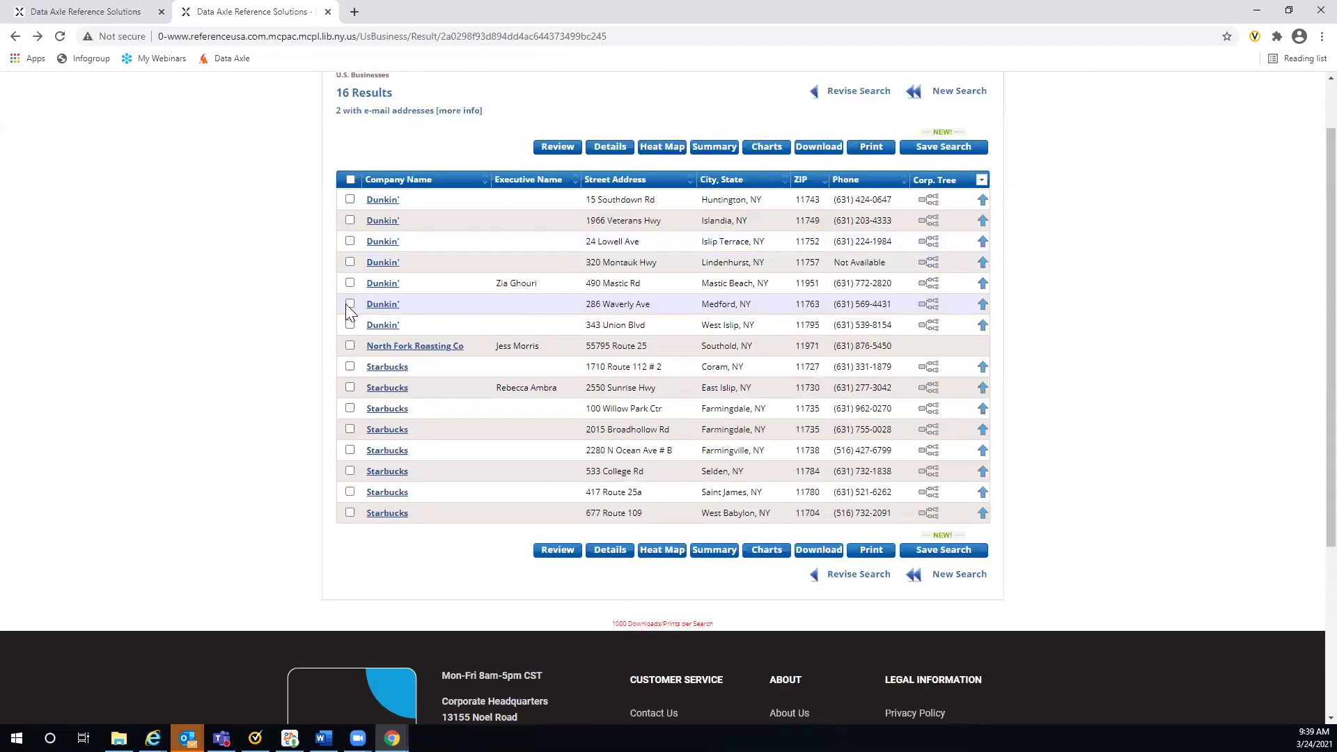
Open the Mastic Beach Dunkin' record and review its job listings, industry profile, demographics and management directory, loading its company news
{"action": "left_click", "coordinate": [382, 284]}
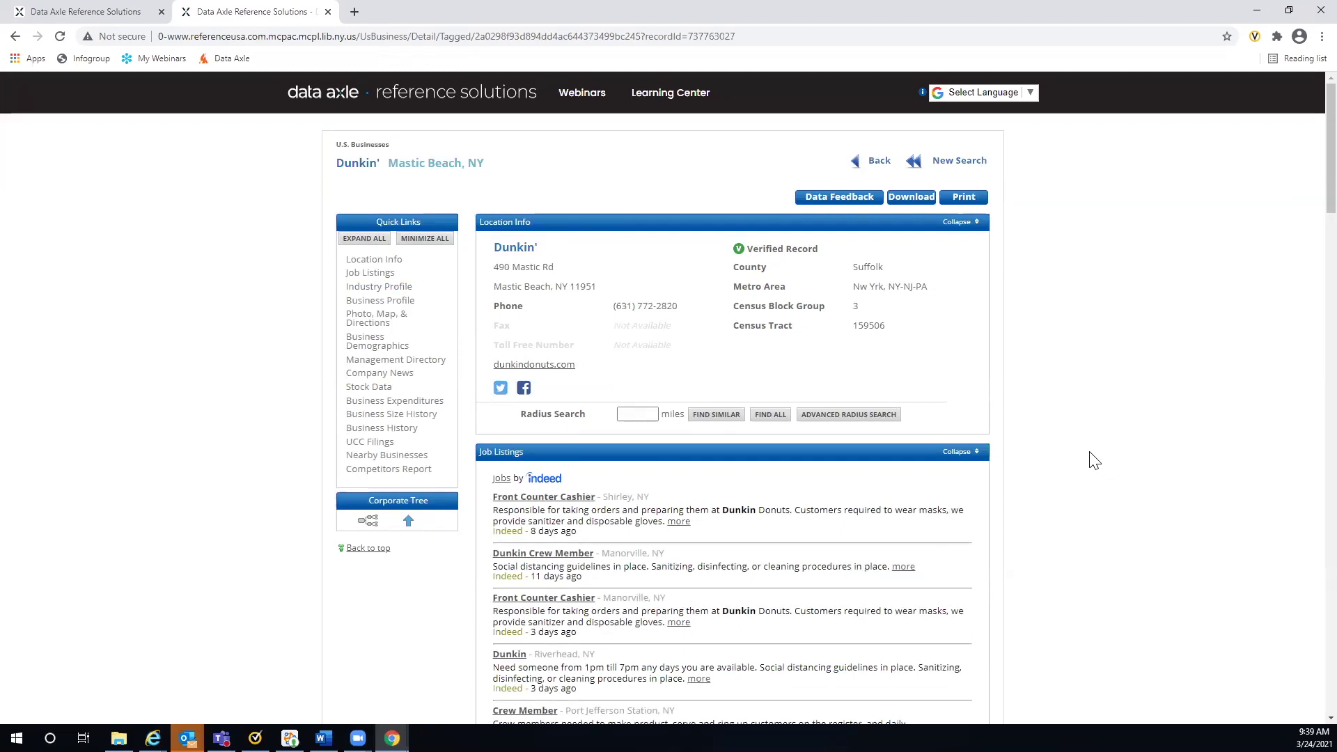
{"action": "scroll", "coordinate": [1095, 461], "scroll_direction": "down", "scroll_amount": 2}
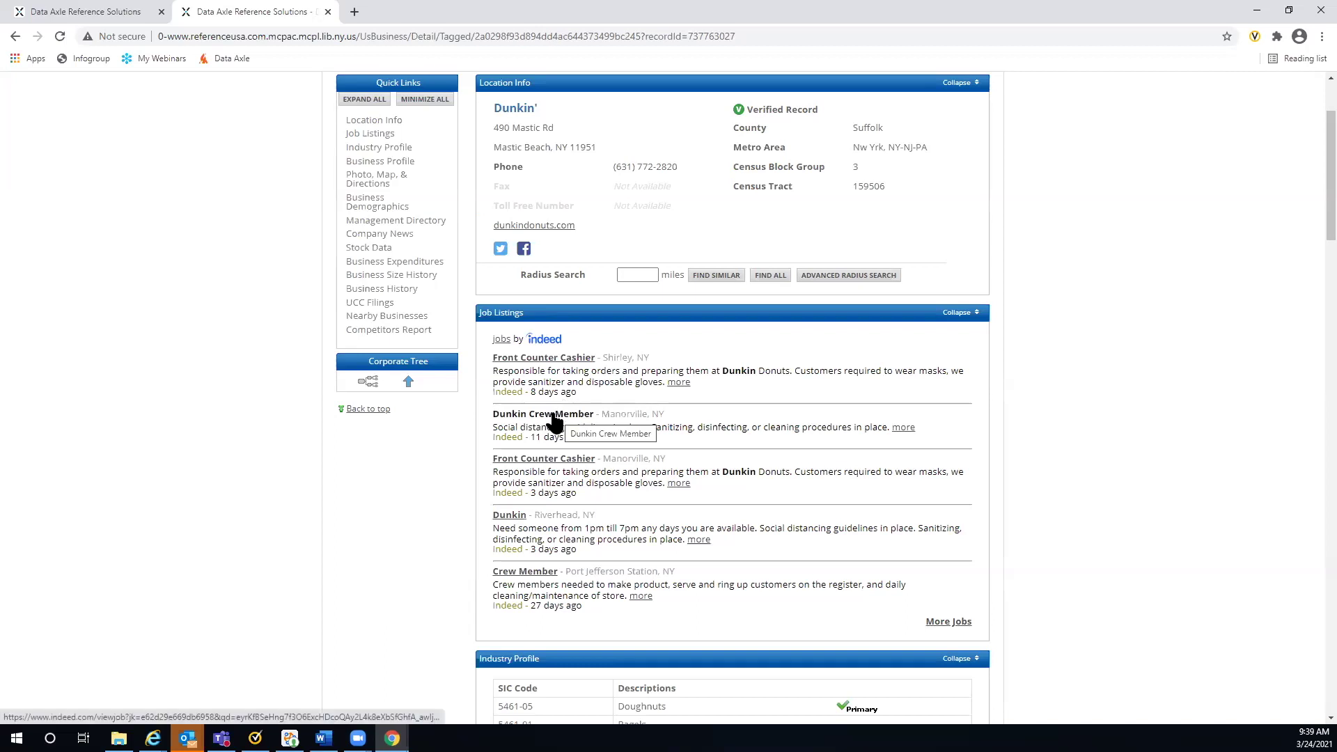
{"action": "scroll", "coordinate": [1023, 413], "scroll_direction": "down", "scroll_amount": 4}
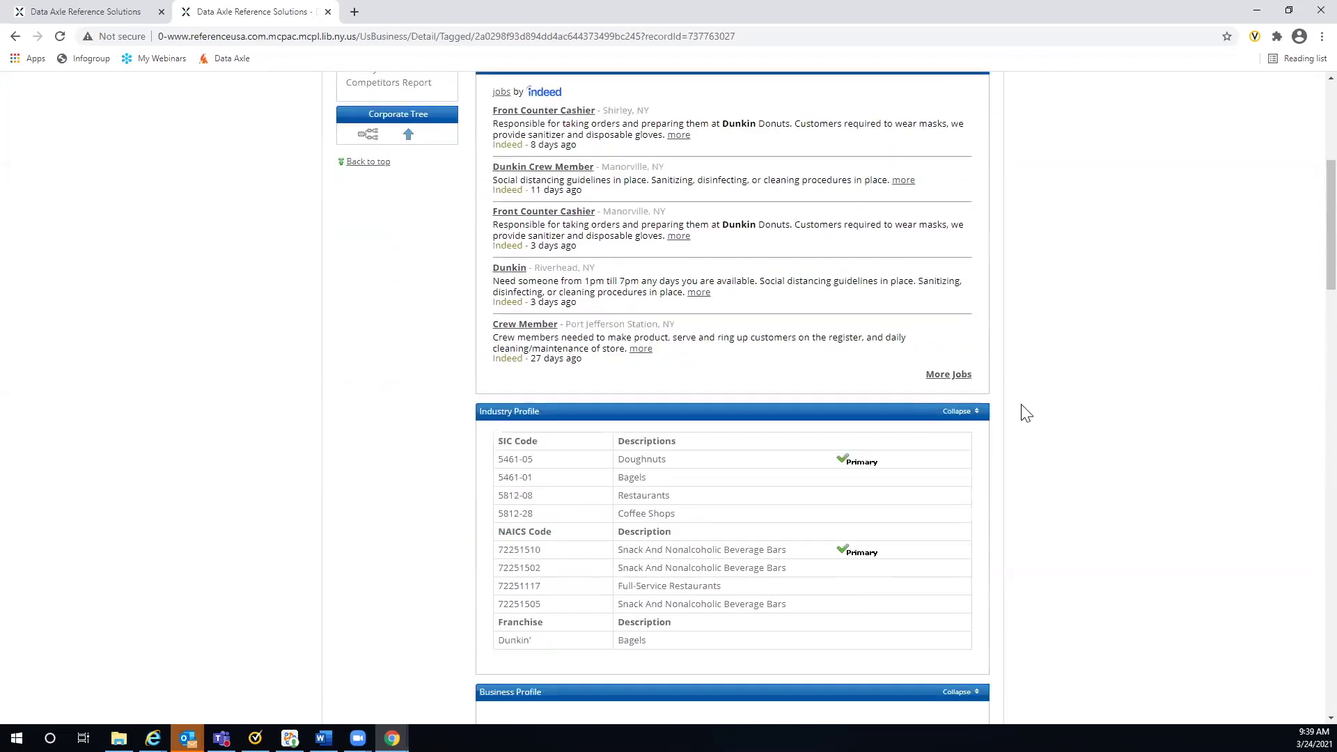
{"action": "scroll", "coordinate": [1025, 413], "scroll_direction": "down", "scroll_amount": 8}
{"action": "scroll", "coordinate": [1025, 413], "scroll_direction": "down", "scroll_amount": 6}
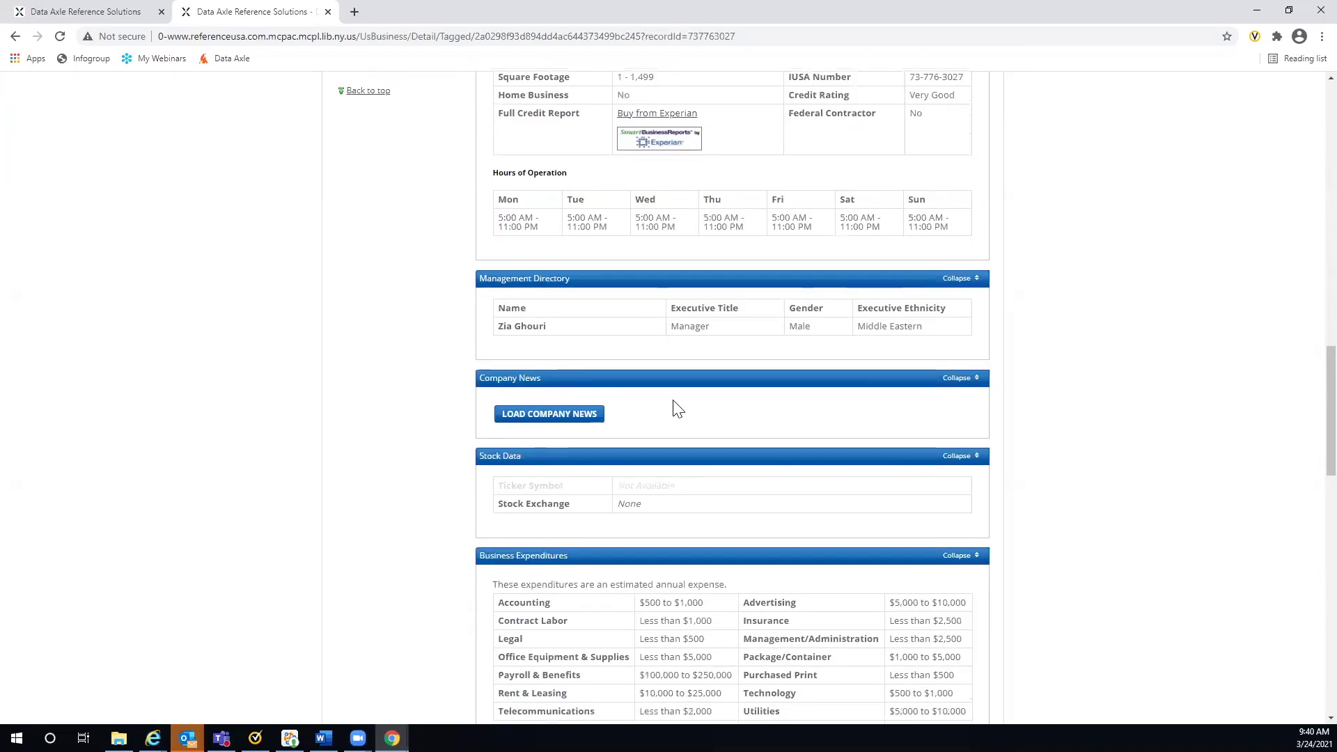
{"action": "left_click", "coordinate": [533, 413]}
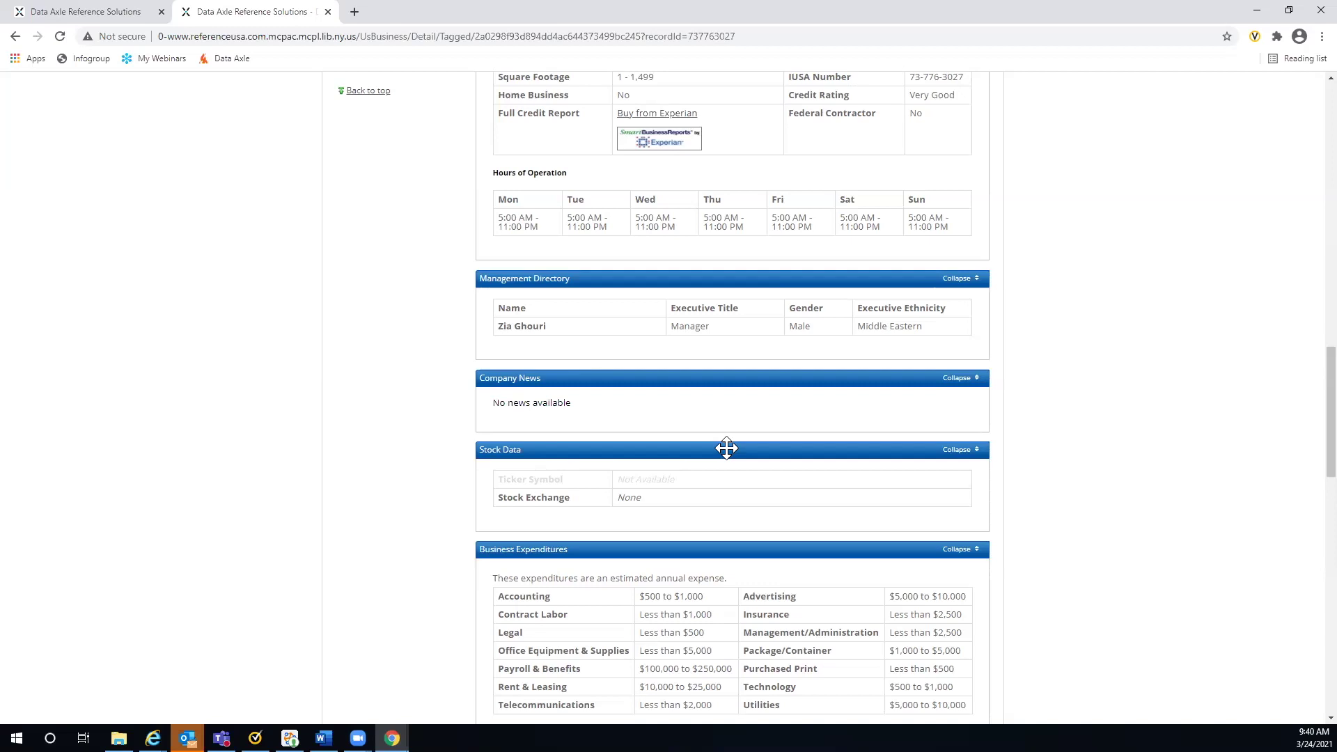
{"action": "scroll", "coordinate": [1062, 397], "scroll_direction": "up", "scroll_amount": 3}
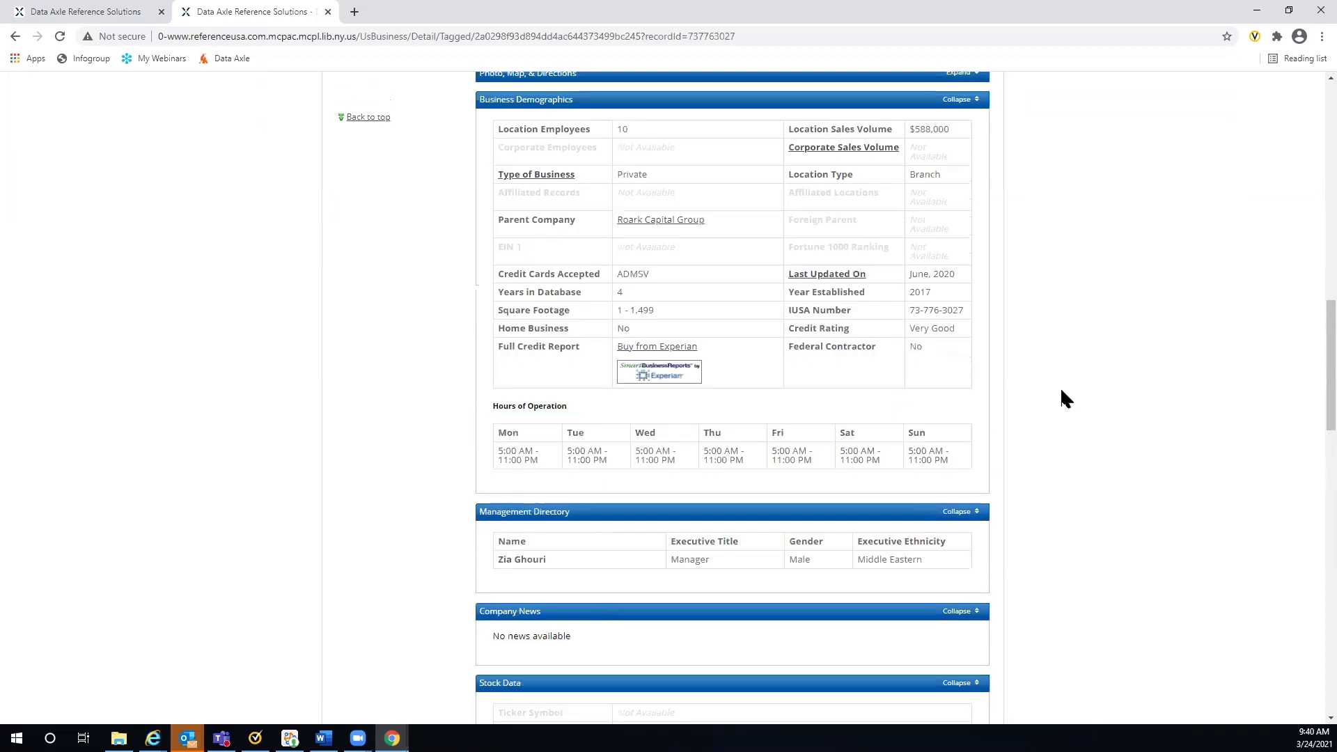
{"action": "scroll", "coordinate": [1061, 392], "scroll_direction": "up", "scroll_amount": 15}
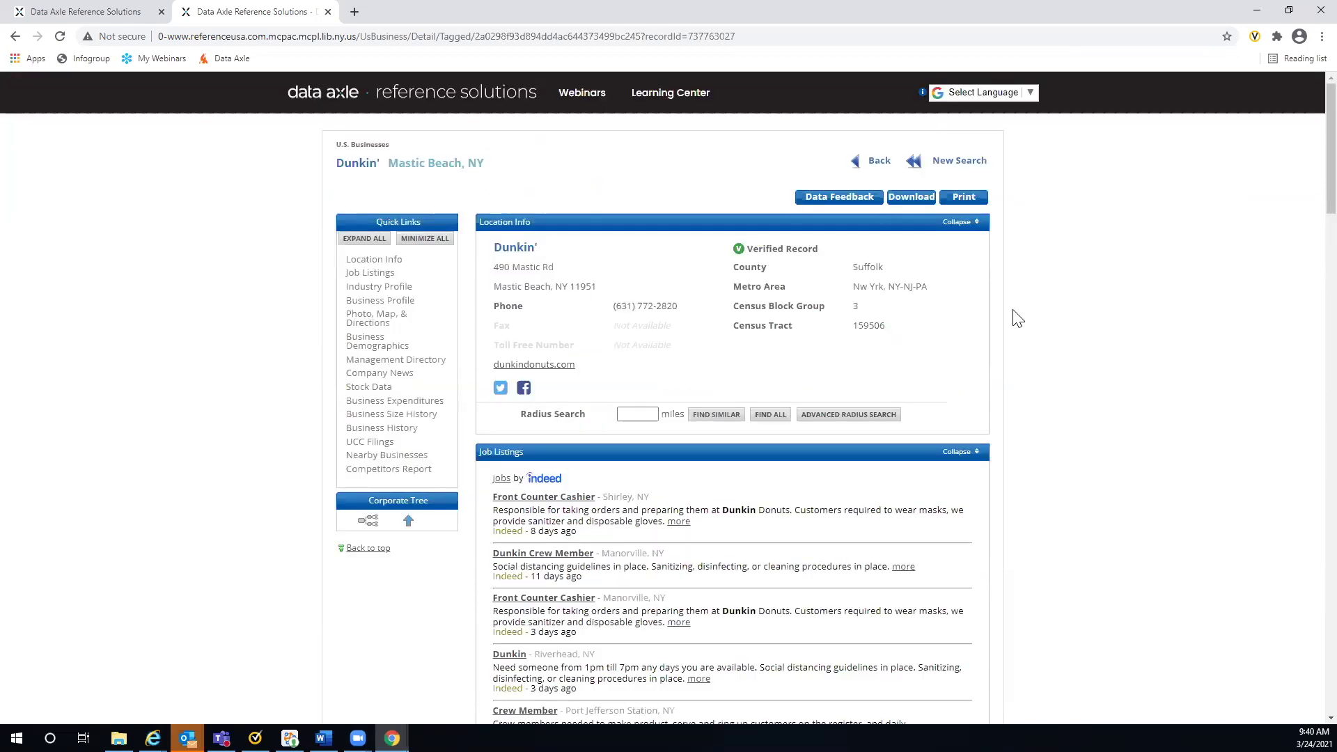
Review the rest of the Mastic Beach Dunkin' record down to its business history, expand the Competitors Report, and return to the record's start
{"action": "scroll", "coordinate": [1121, 421], "scroll_direction": "down", "scroll_amount": 2}
{"action": "scroll", "coordinate": [1121, 425], "scroll_direction": "down", "scroll_amount": 20}
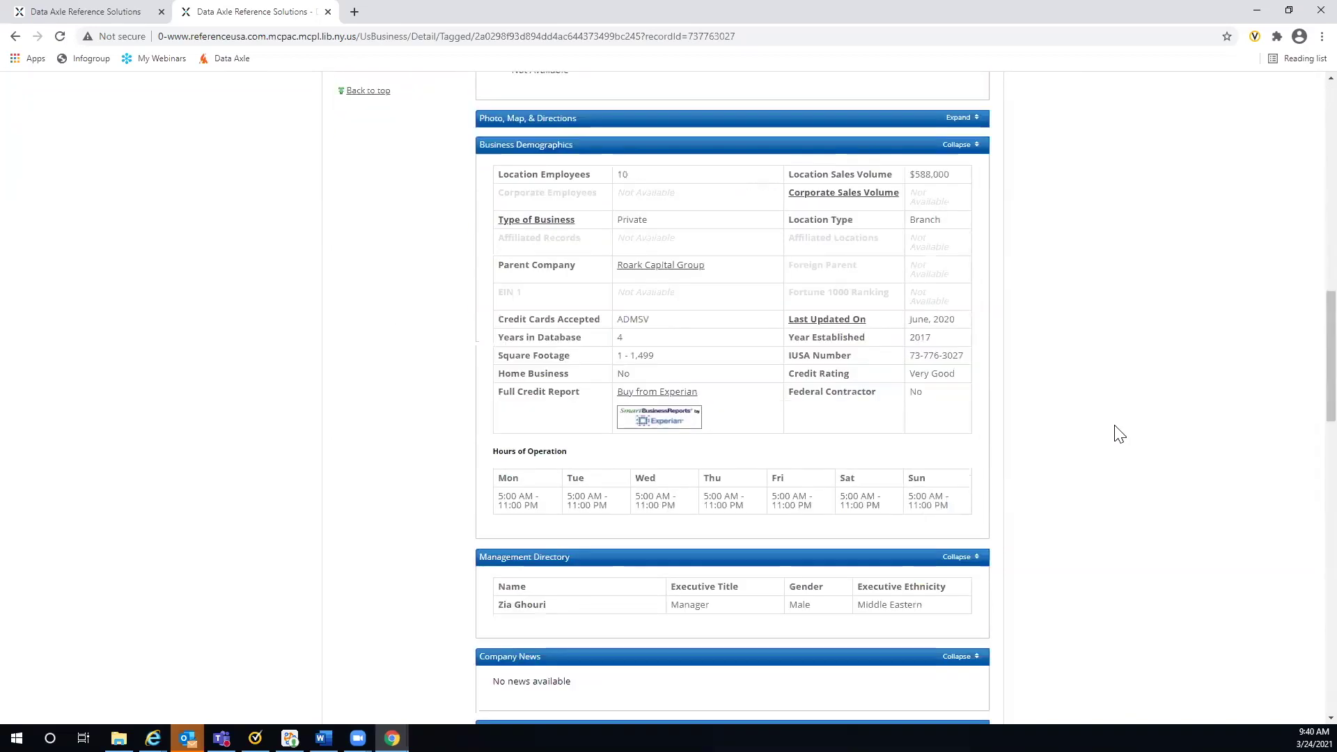
{"action": "scroll", "coordinate": [1118, 433], "scroll_direction": "down", "scroll_amount": 6}
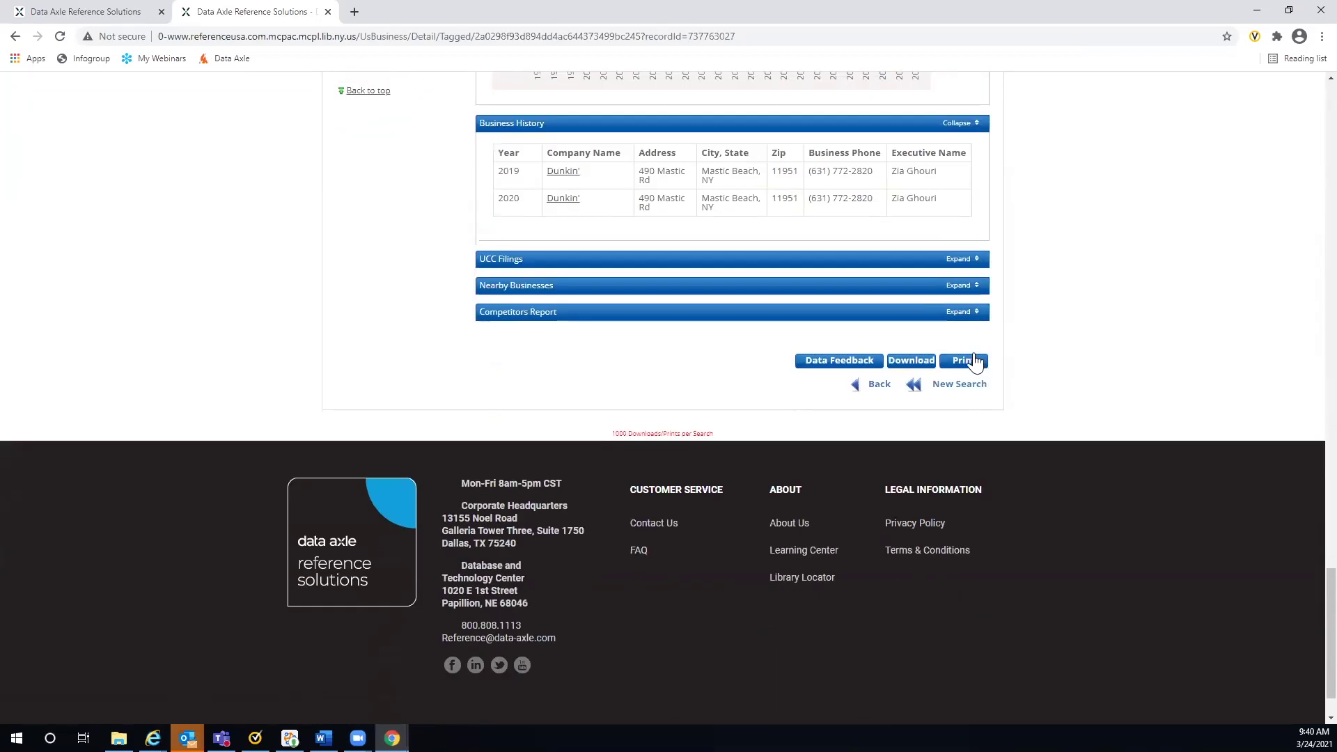
{"action": "left_click", "coordinate": [954, 314]}
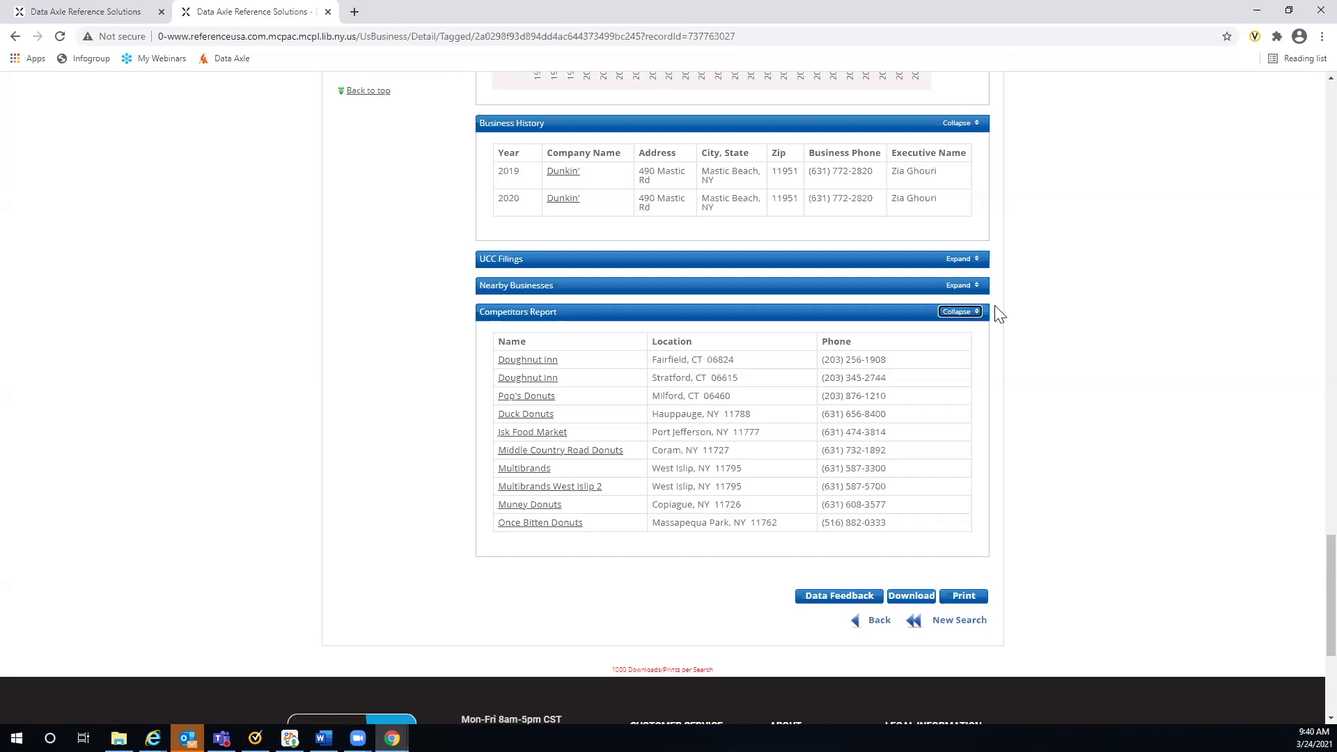
{"action": "left_click", "coordinate": [363, 91]}
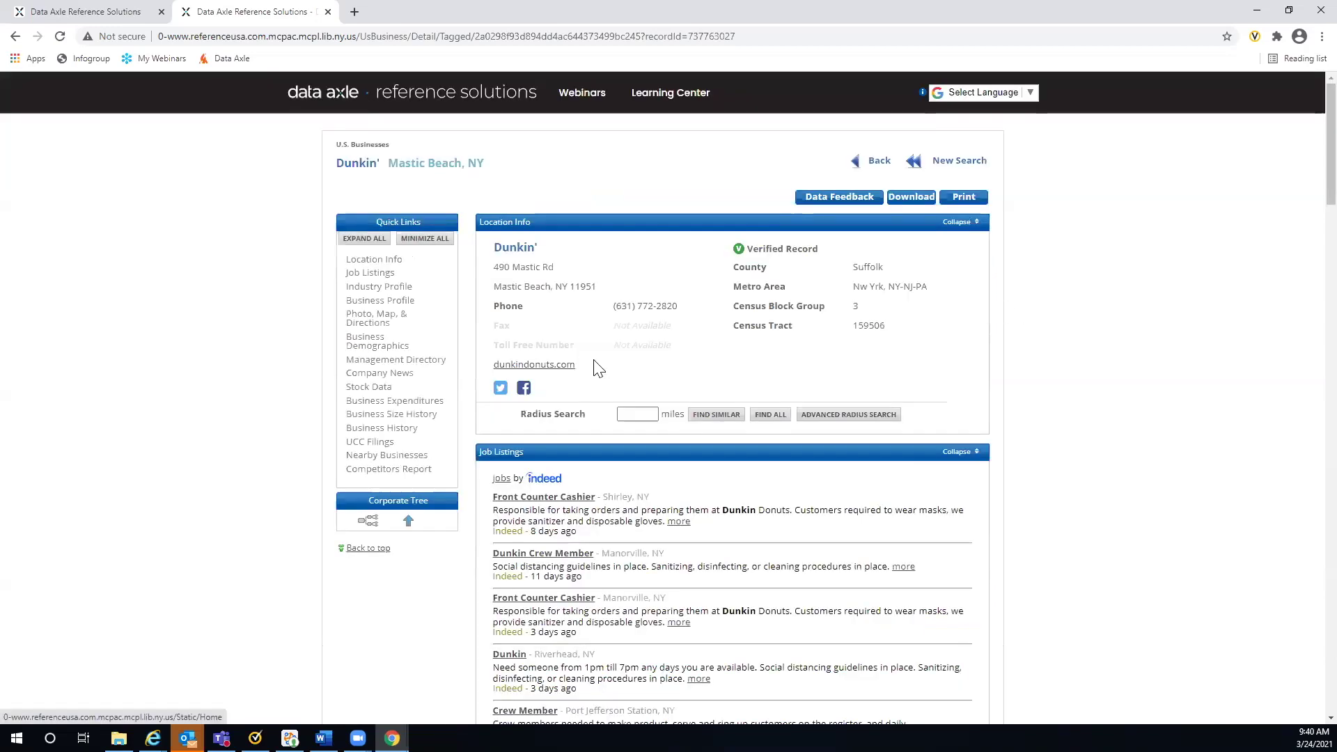
Leave the Mastic Beach record, check the Huntington Dunkin' record and its job listings, and return to the results list
{"action": "left_click", "coordinate": [876, 164]}
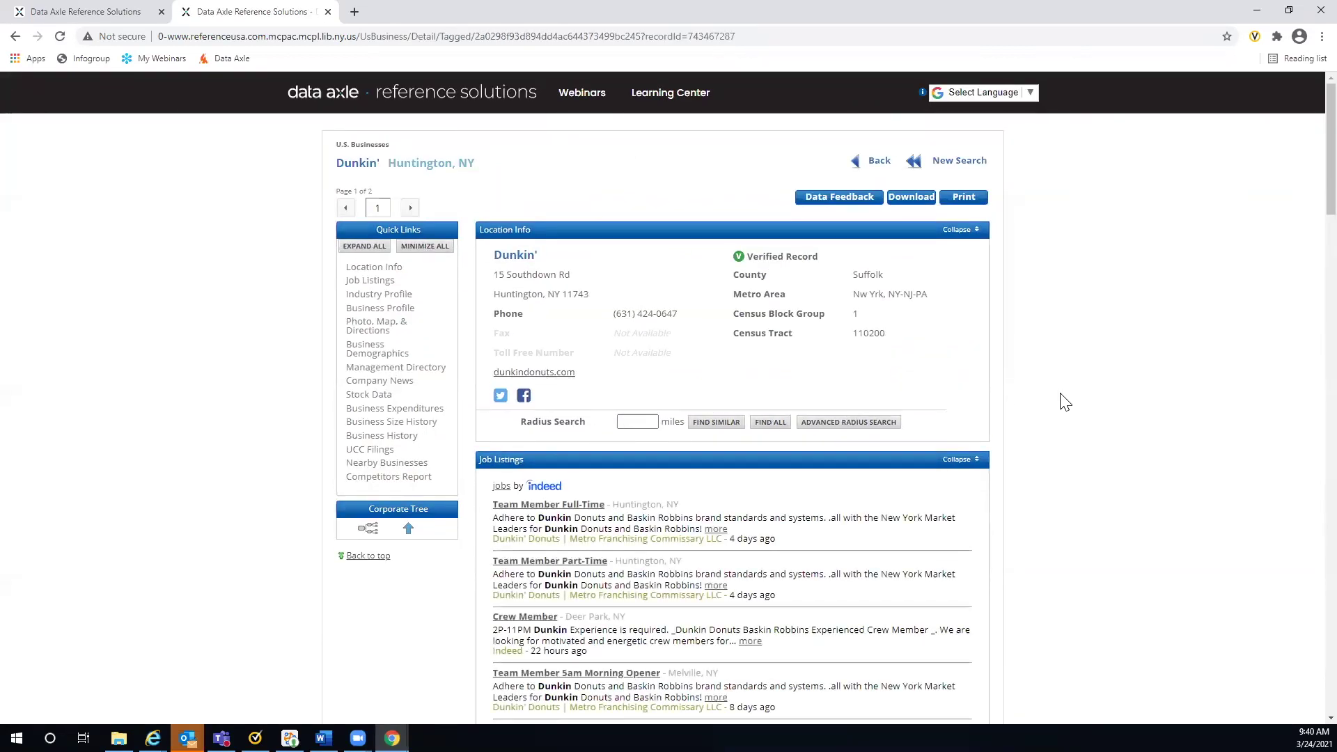
{"action": "scroll", "coordinate": [1063, 402], "scroll_direction": "down", "scroll_amount": 2}
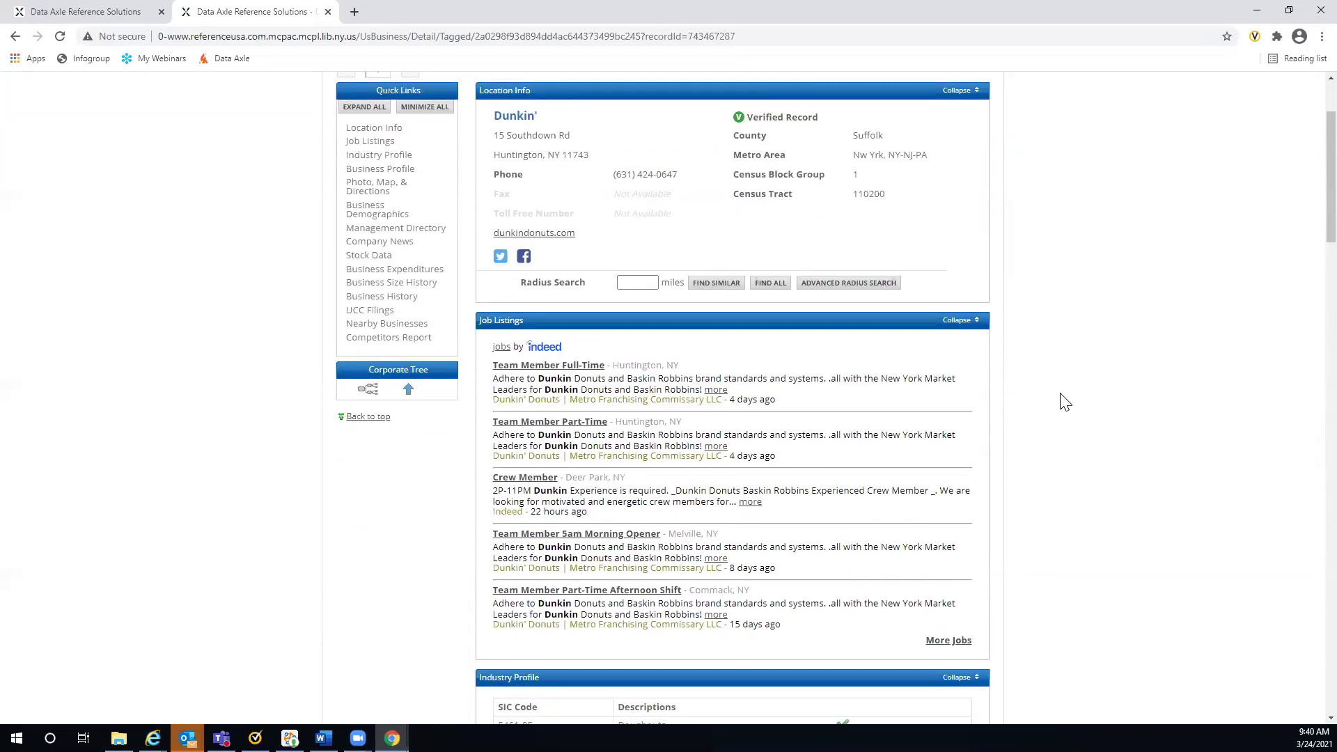
{"action": "scroll", "coordinate": [1064, 402], "scroll_direction": "up", "scroll_amount": 2}
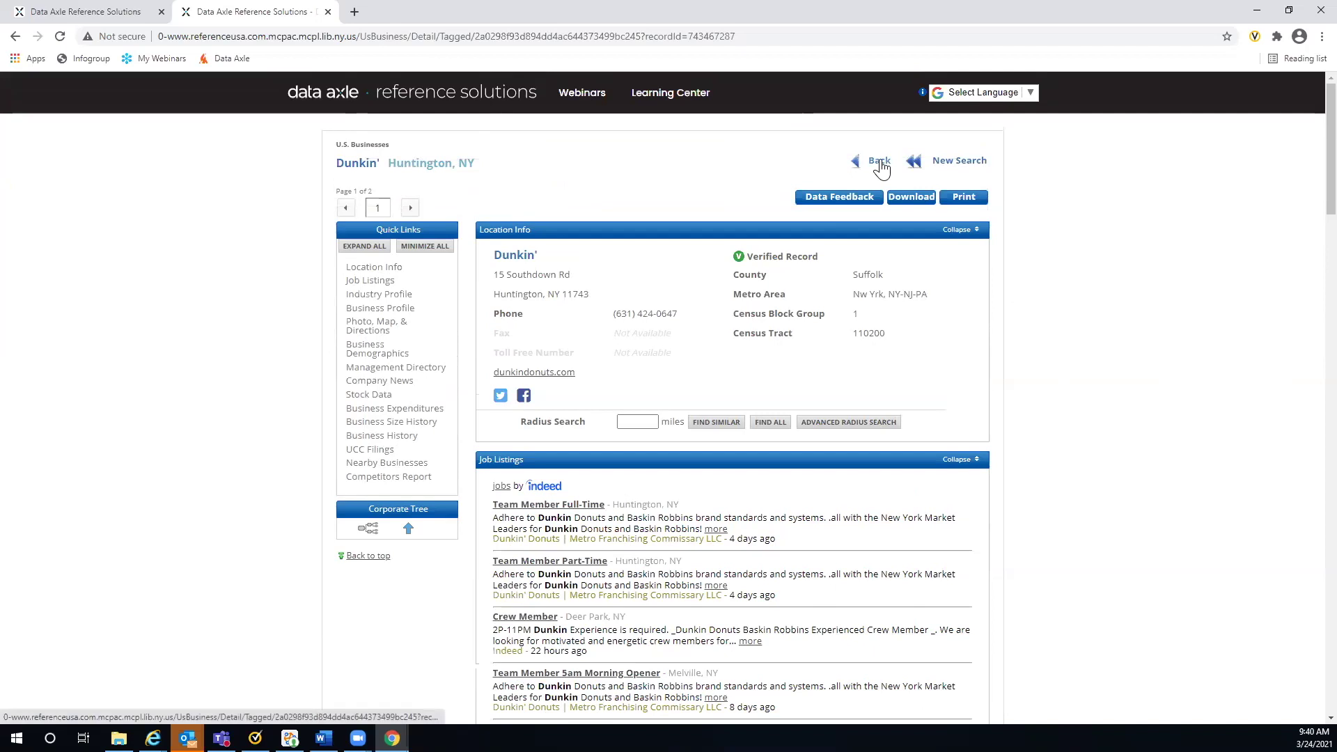
{"action": "left_click", "coordinate": [880, 162]}
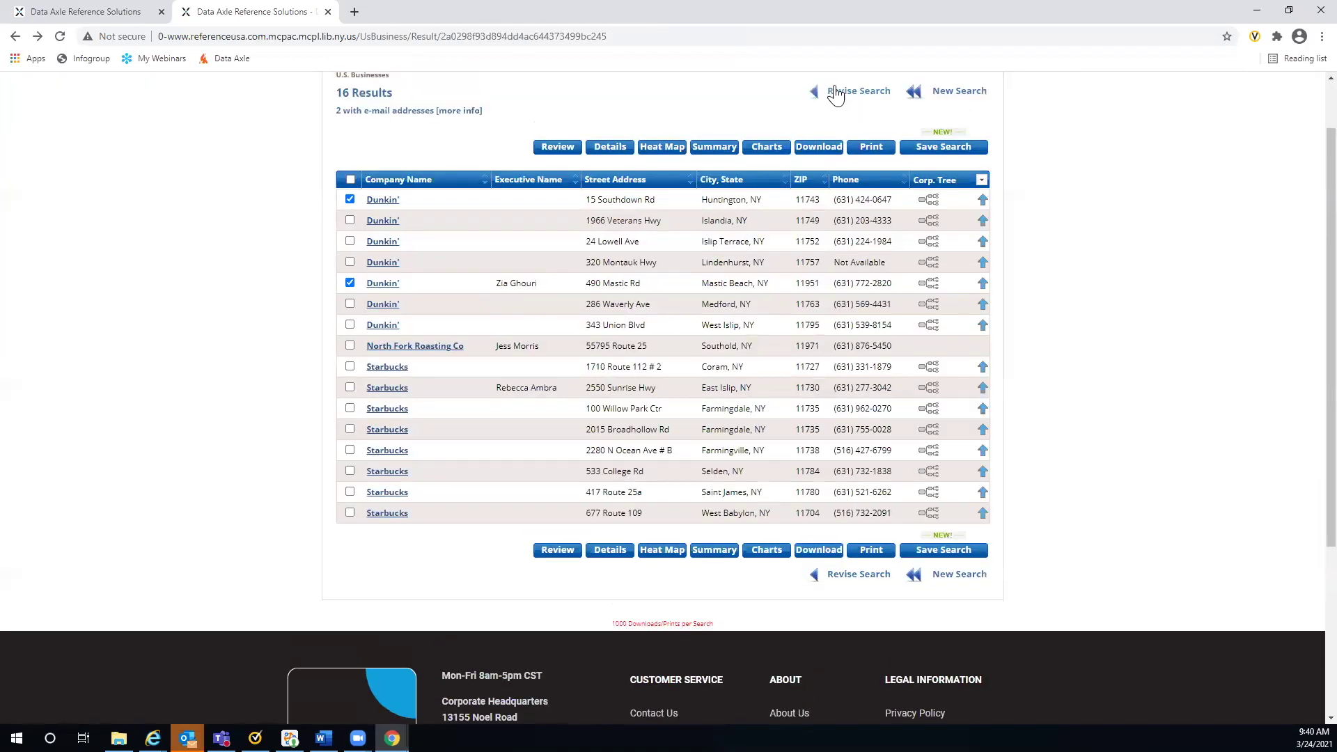
Revise the search by removing the Years In Database and County filters
{"action": "left_click", "coordinate": [838, 101]}
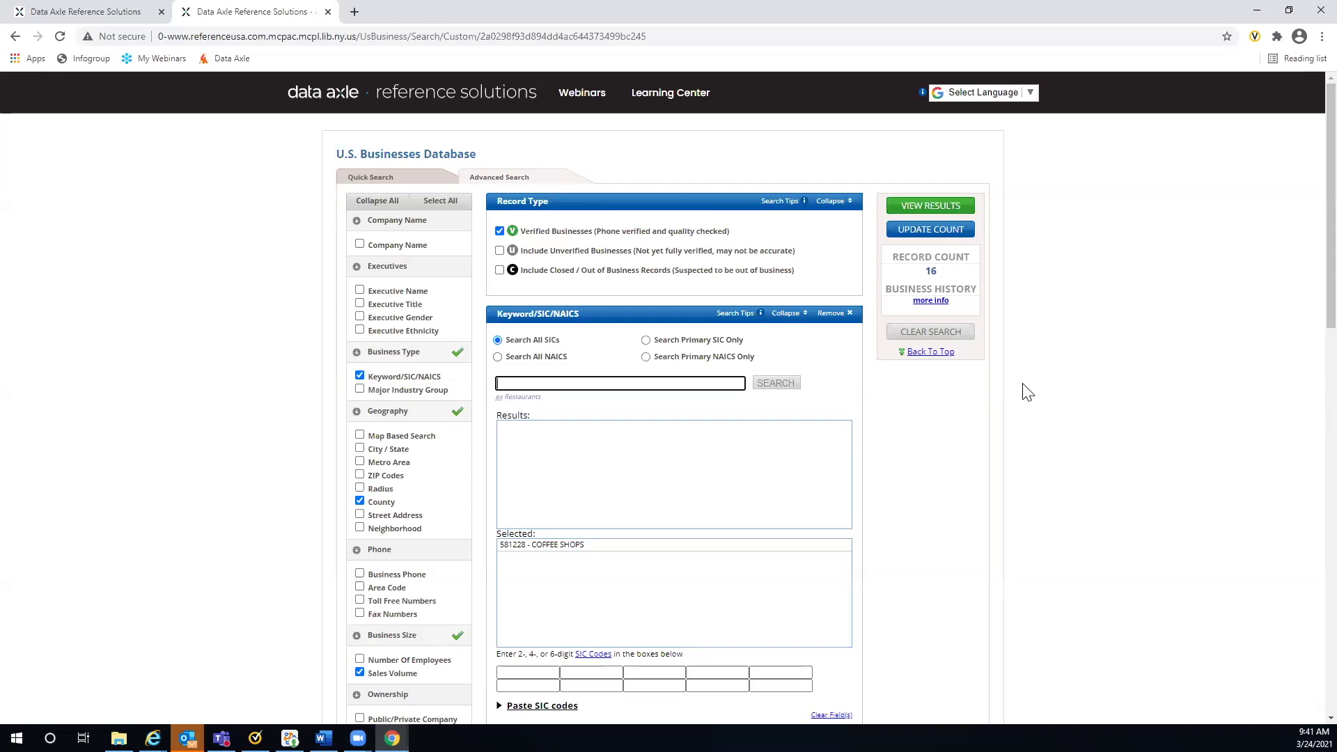
{"action": "scroll", "coordinate": [1023, 390], "scroll_direction": "down", "scroll_amount": 9}
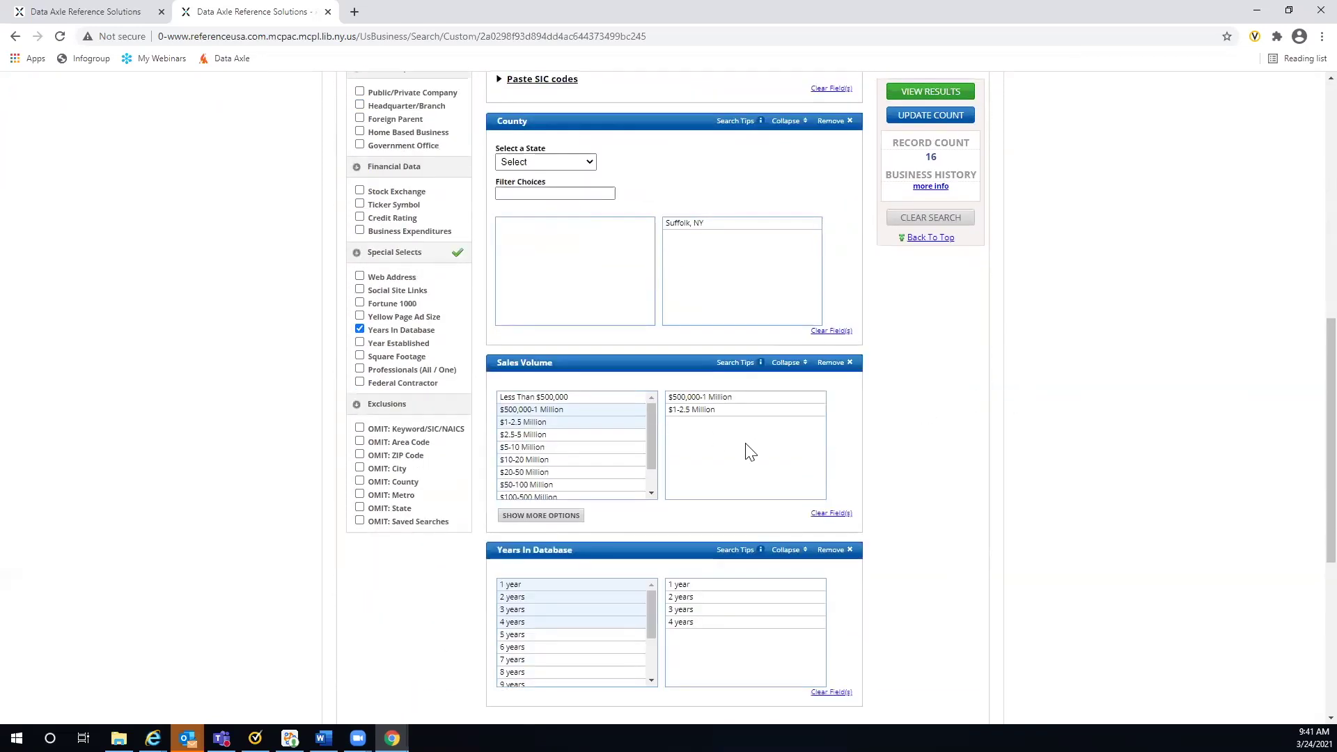
{"action": "left_click", "coordinate": [831, 550]}
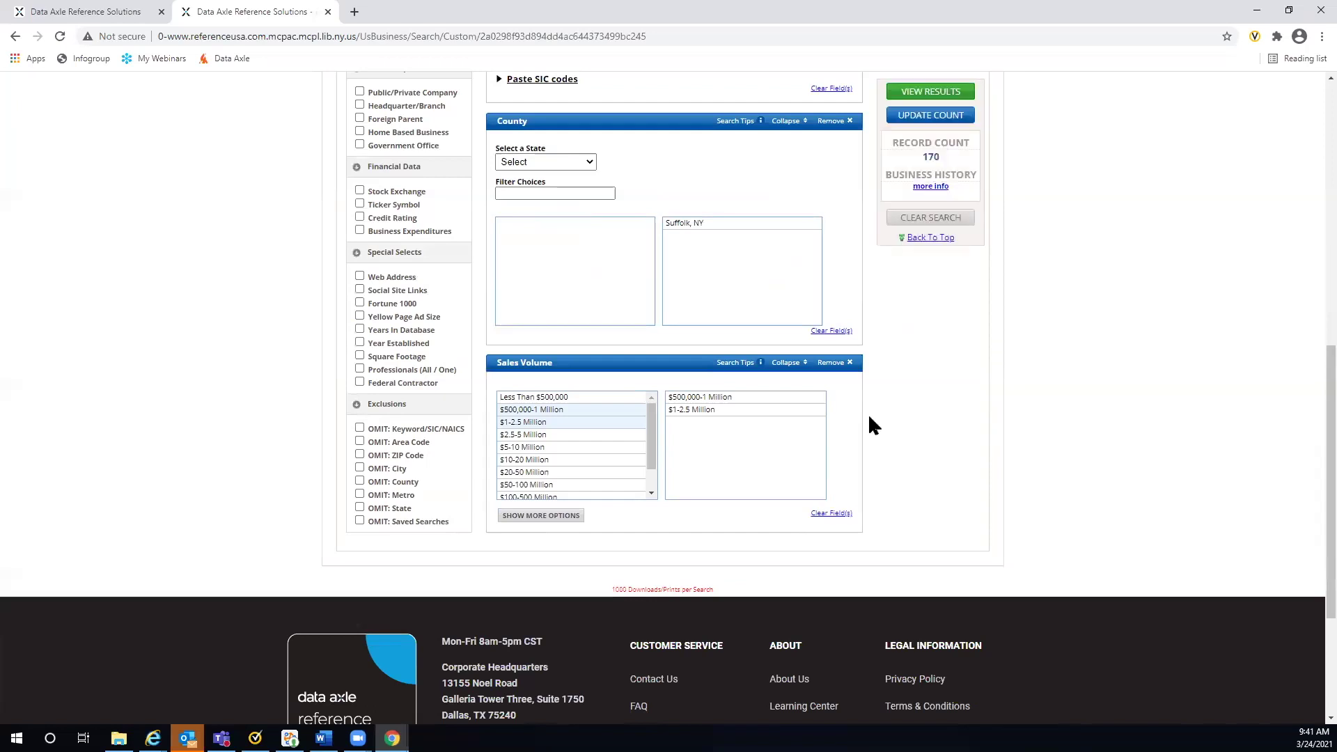
{"action": "scroll", "coordinate": [1011, 384], "scroll_direction": "up", "scroll_amount": 4}
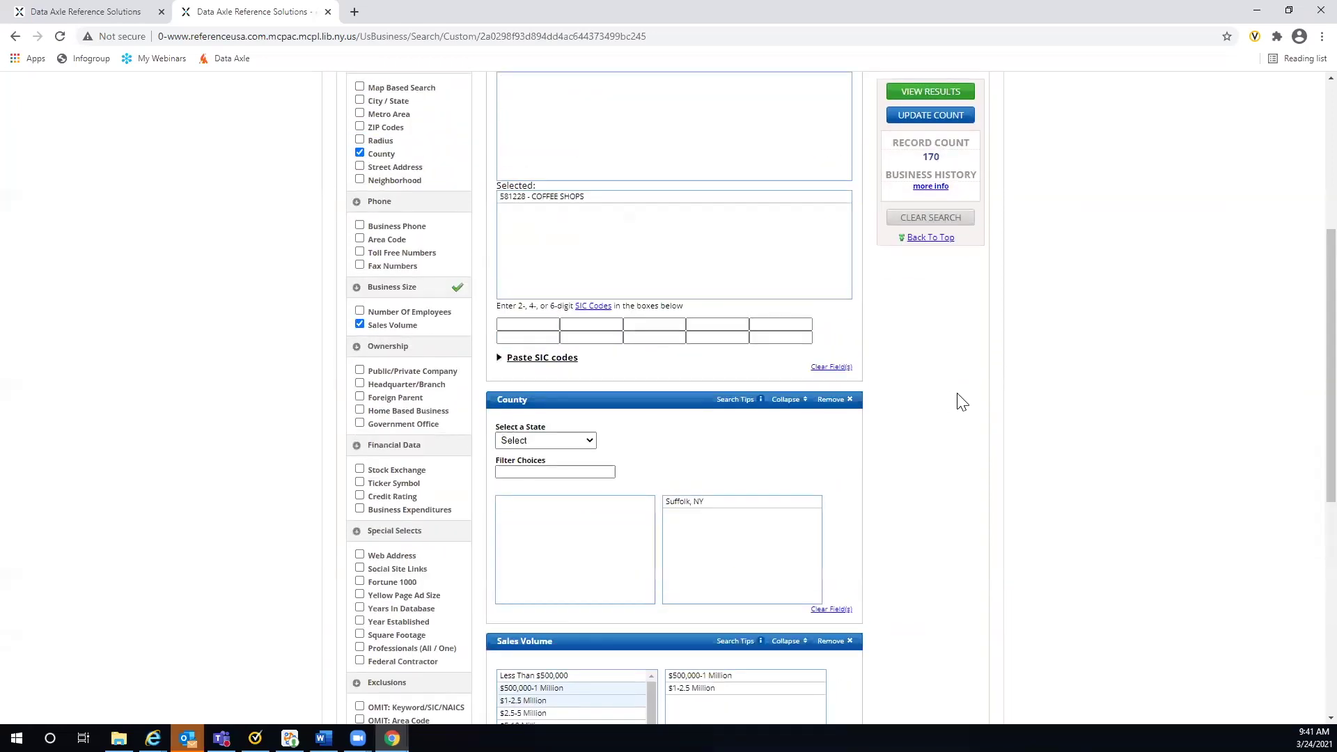
{"action": "left_click", "coordinate": [832, 399]}
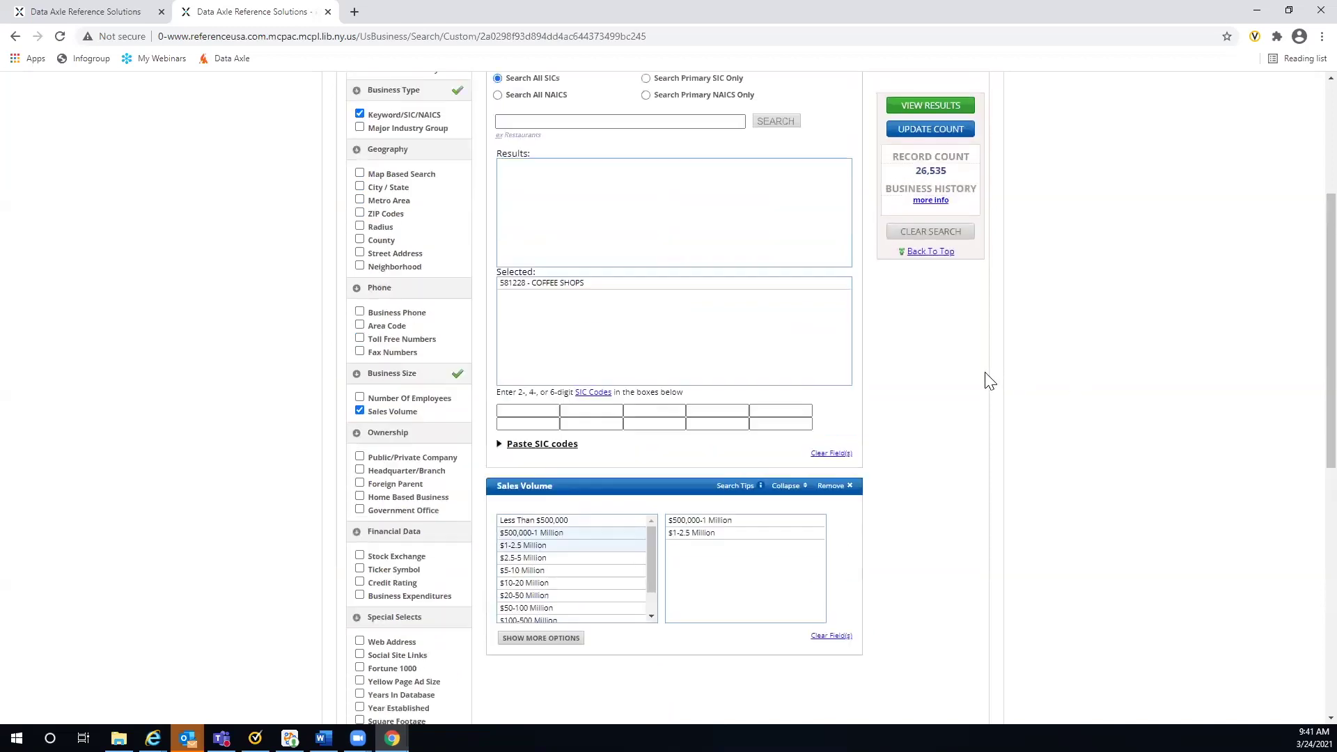
Add a Map Based Search filter, open its map and zoom to ZIP code 11784
{"action": "scroll", "coordinate": [975, 383], "scroll_direction": "up", "scroll_amount": 3}
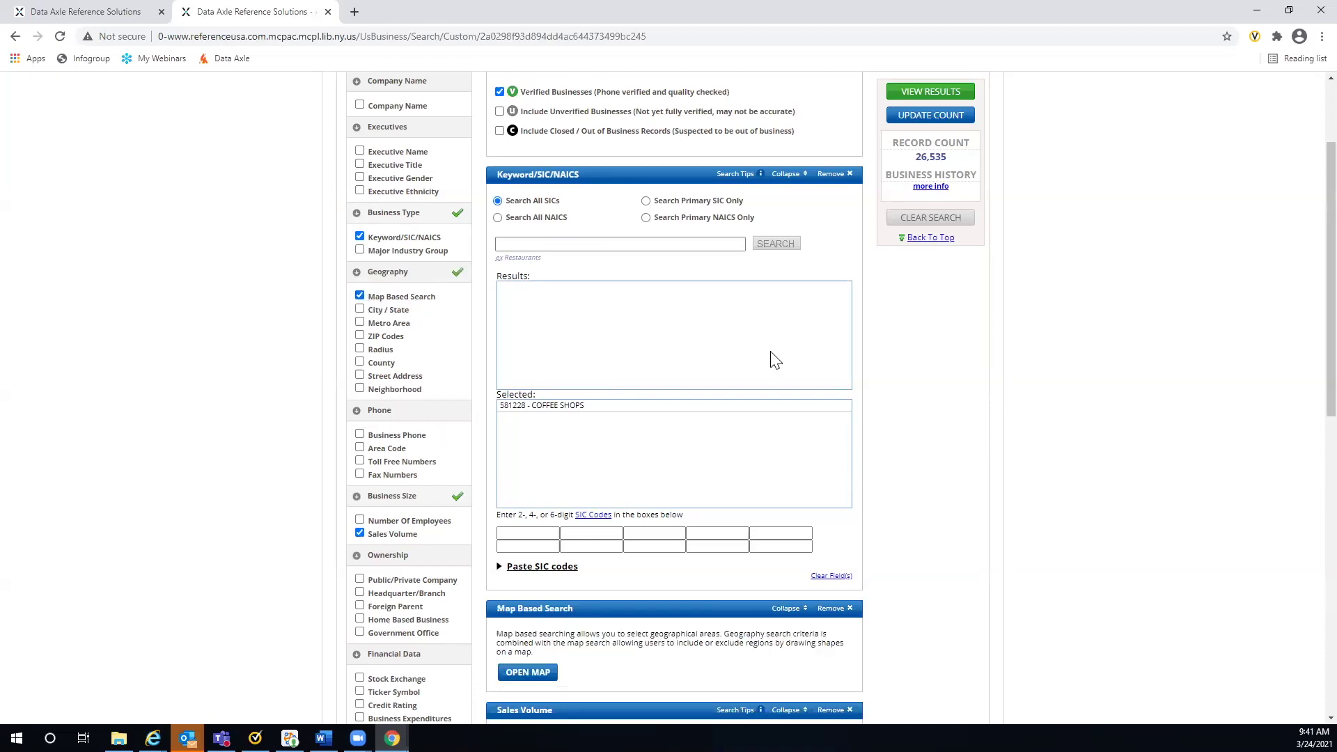
{"action": "scroll", "coordinate": [981, 388], "scroll_direction": "down", "scroll_amount": 2}
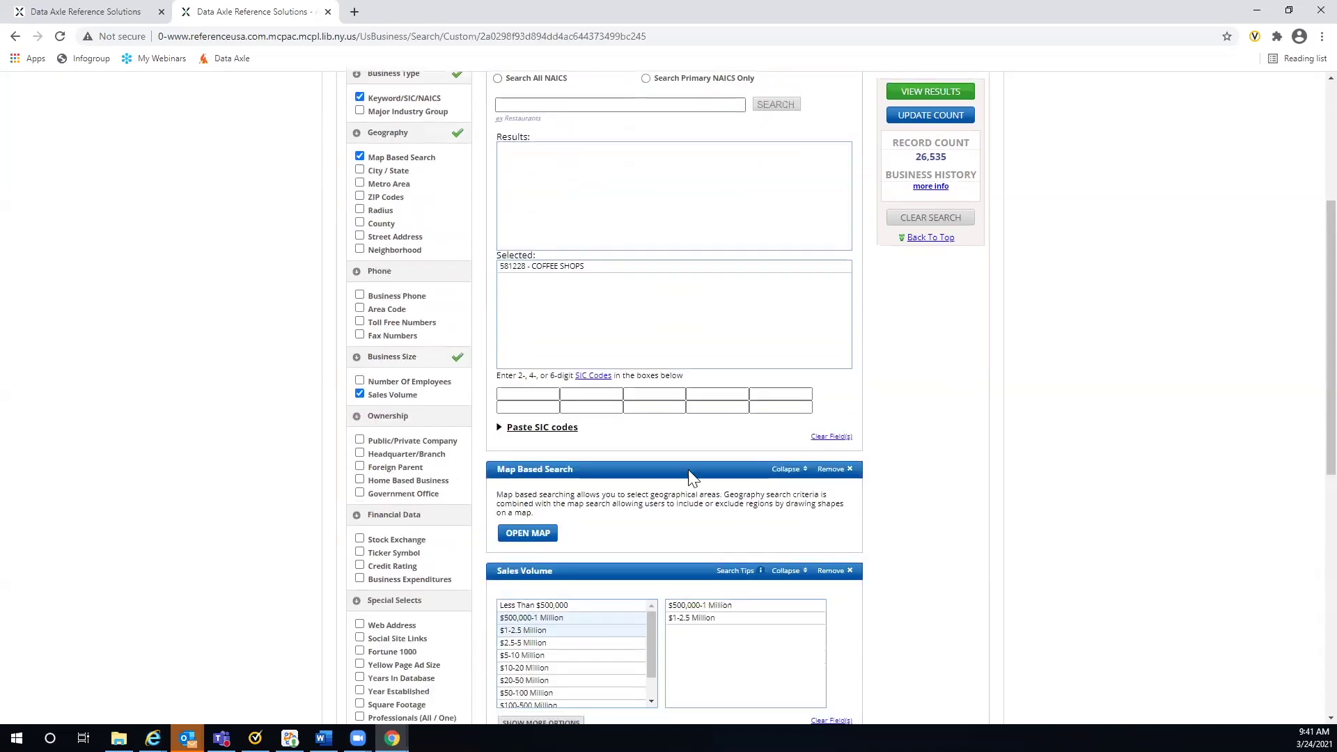
{"action": "left_click", "coordinate": [527, 534]}
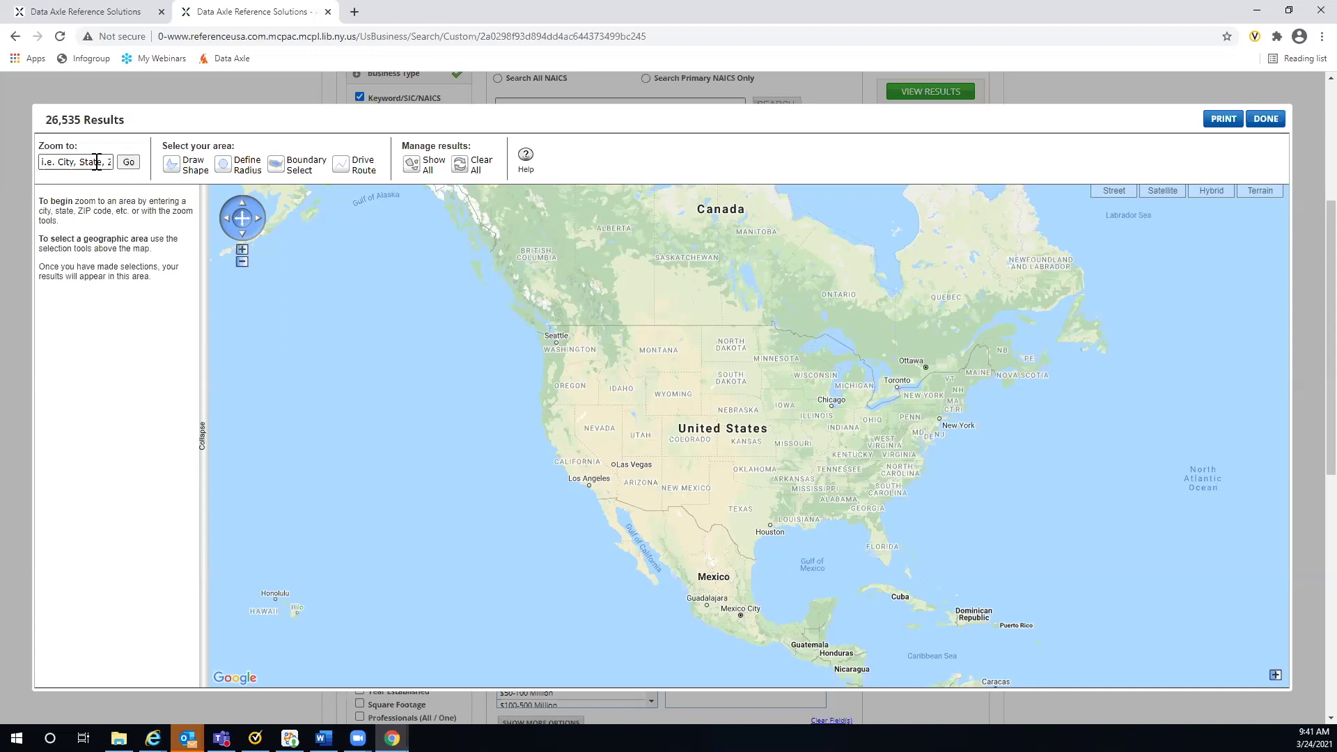
{"action": "left_click", "coordinate": [57, 162]}
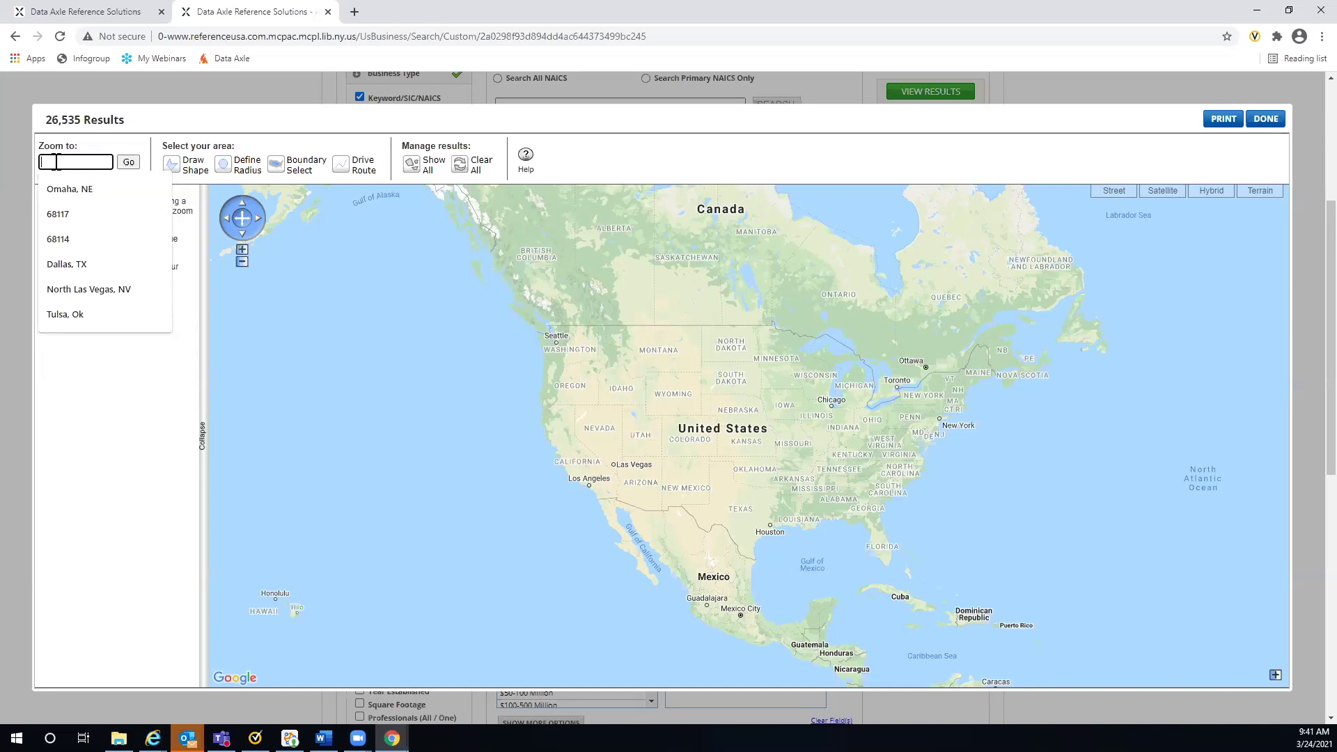
{"action": "type", "text": "11784"}
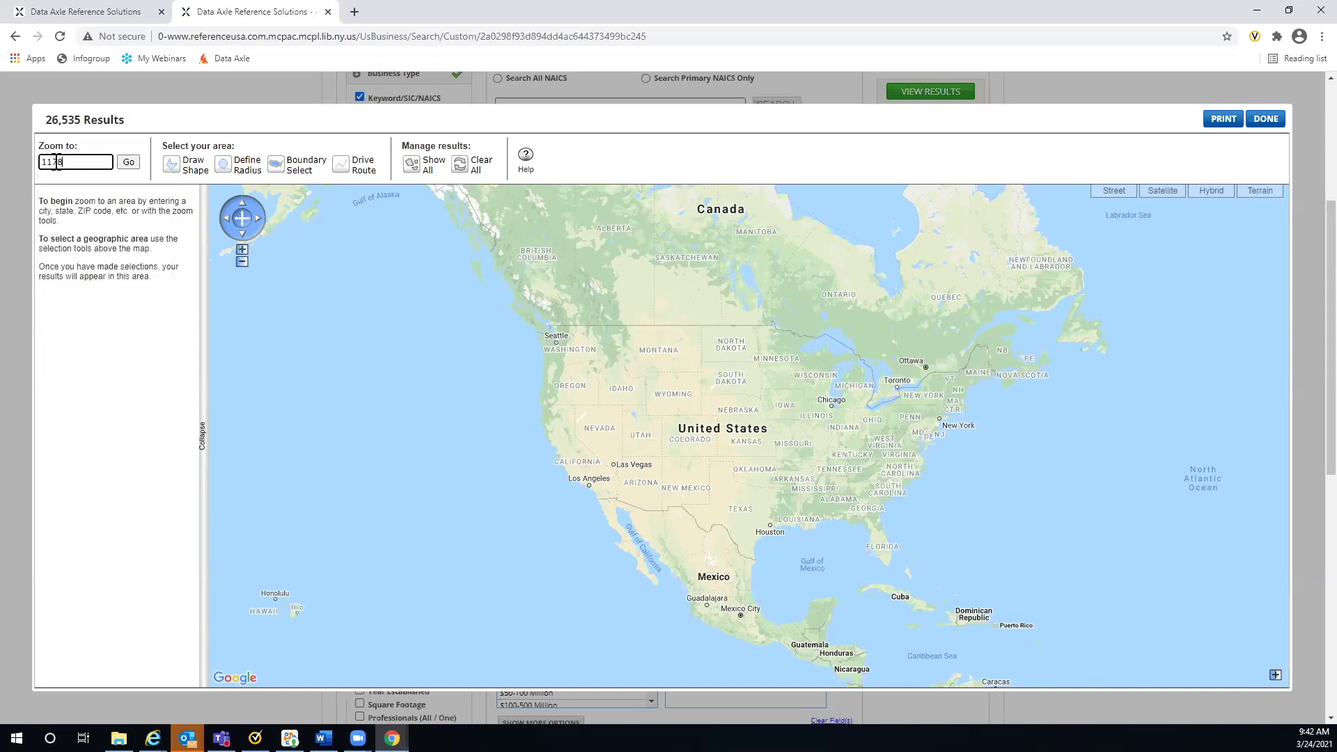
{"action": "left_click", "coordinate": [131, 166]}
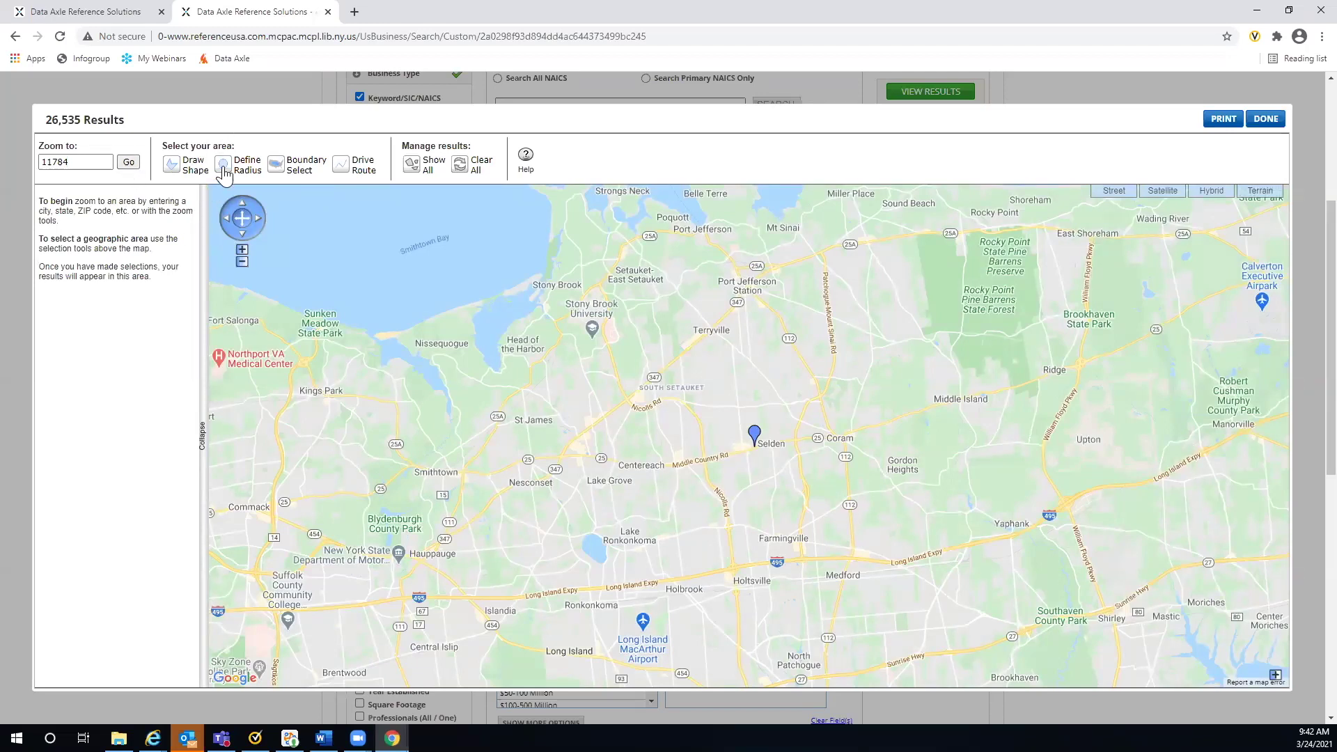
Define a circular search radius centred on the Selden marker on the map, and delete it again
{"action": "left_click", "coordinate": [223, 167]}
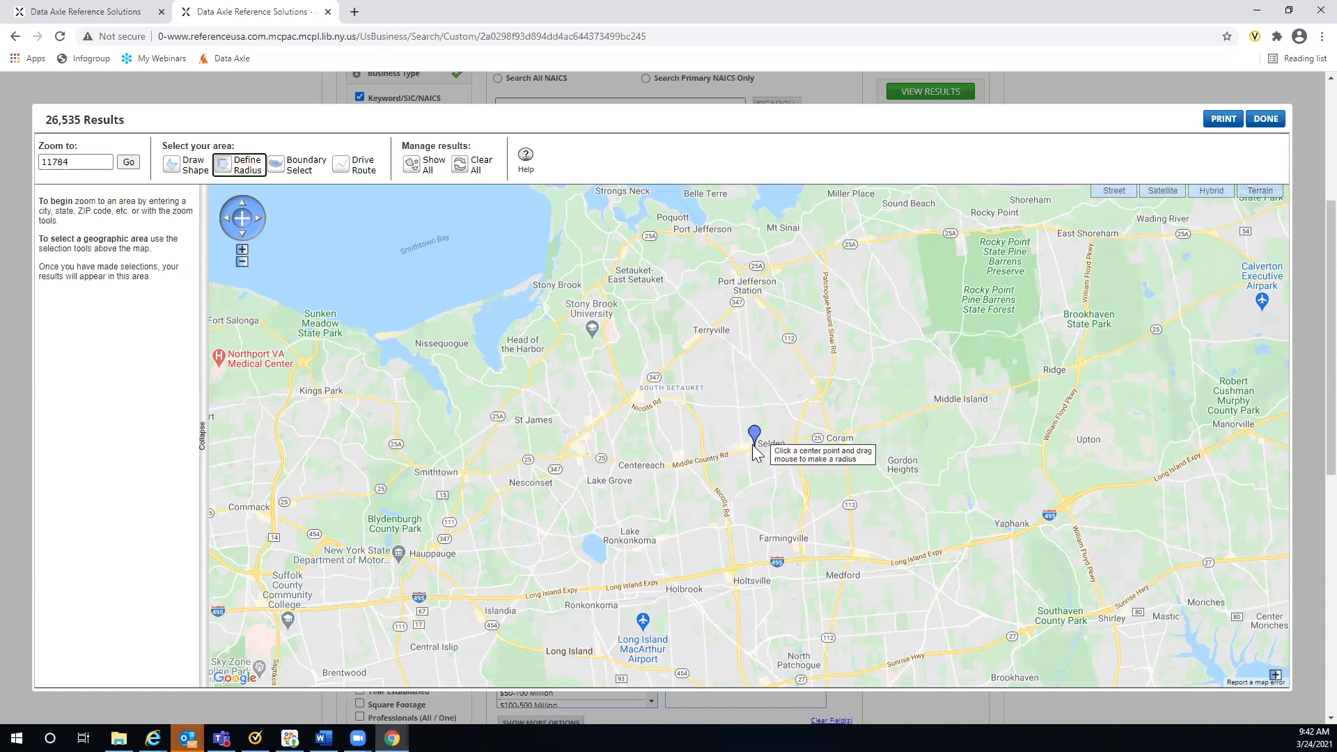
{"action": "left_click_drag", "start_coordinate": [753, 444], "coordinate": [786, 465]}
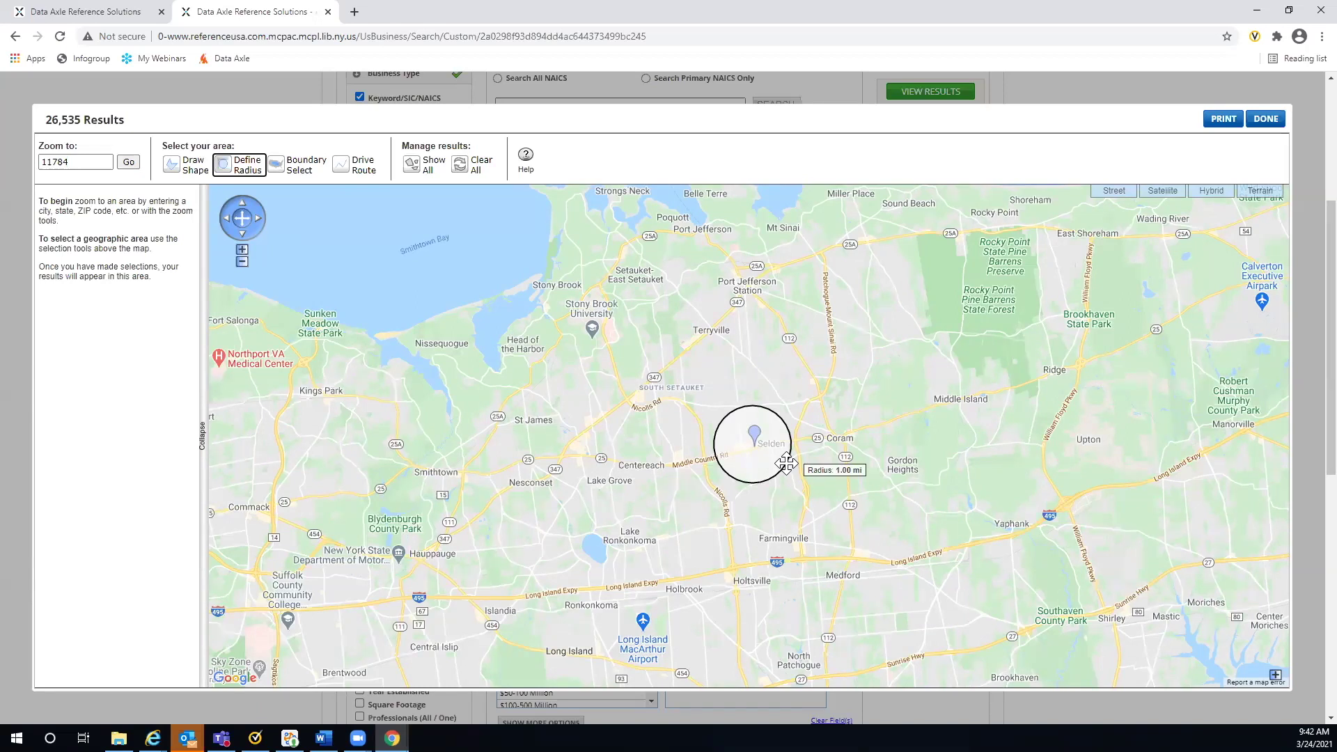
{"action": "left_click_drag", "start_coordinate": [786, 463], "coordinate": [813, 493]}
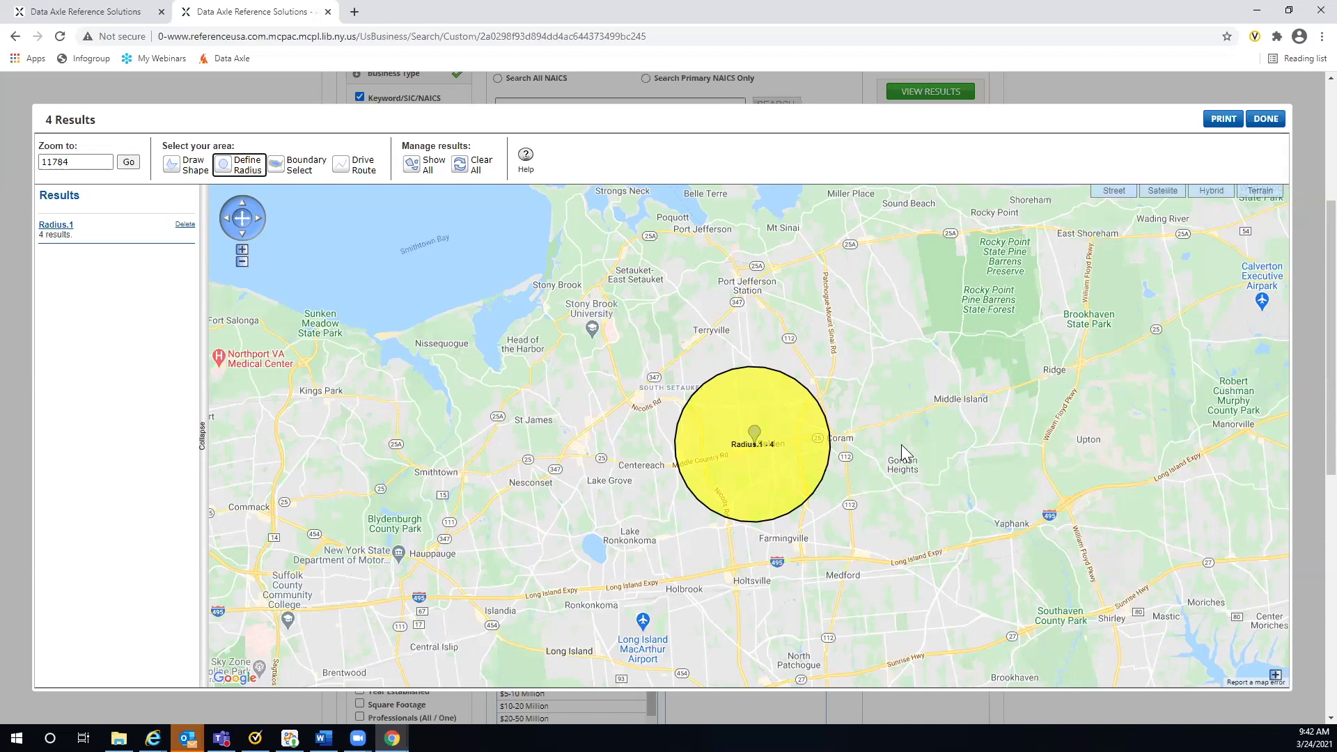
{"action": "scroll", "coordinate": [1302, 257], "scroll_direction": "up", "scroll_amount": 2}
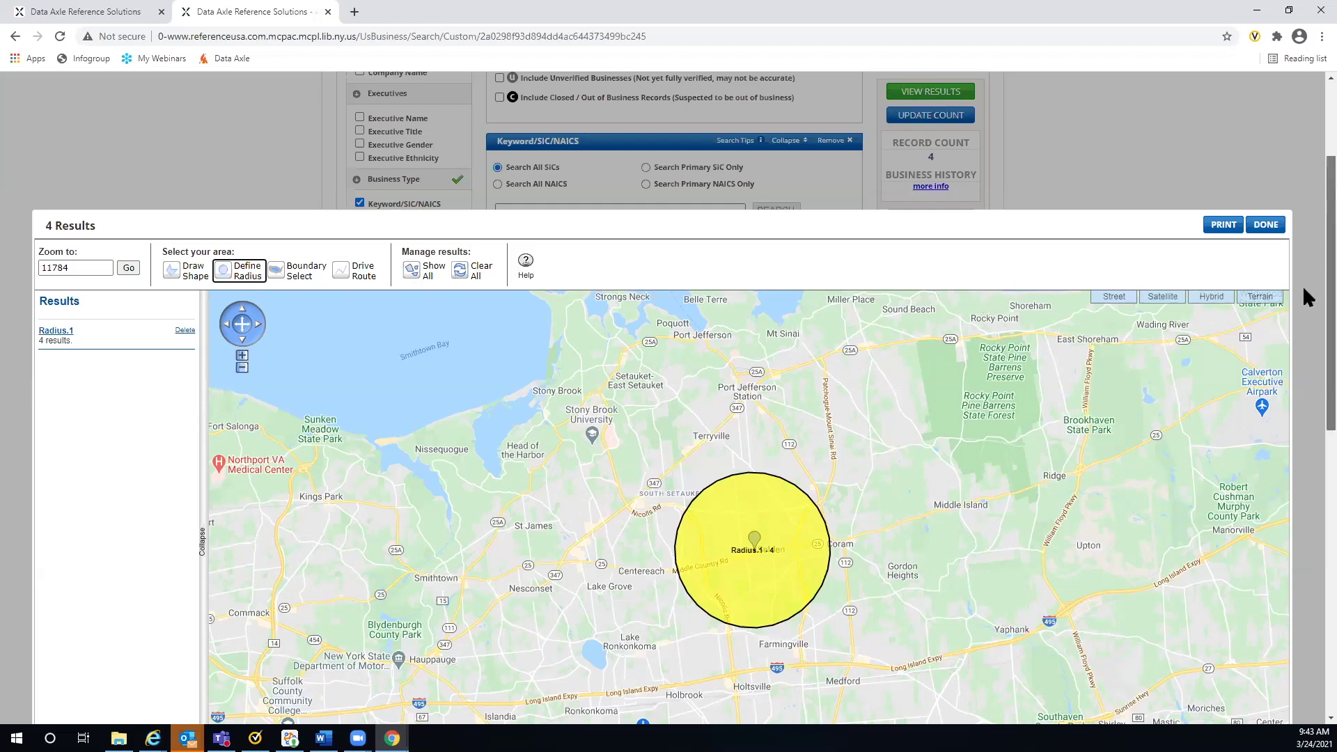
{"action": "scroll", "coordinate": [1302, 285], "scroll_direction": "down", "scroll_amount": 2}
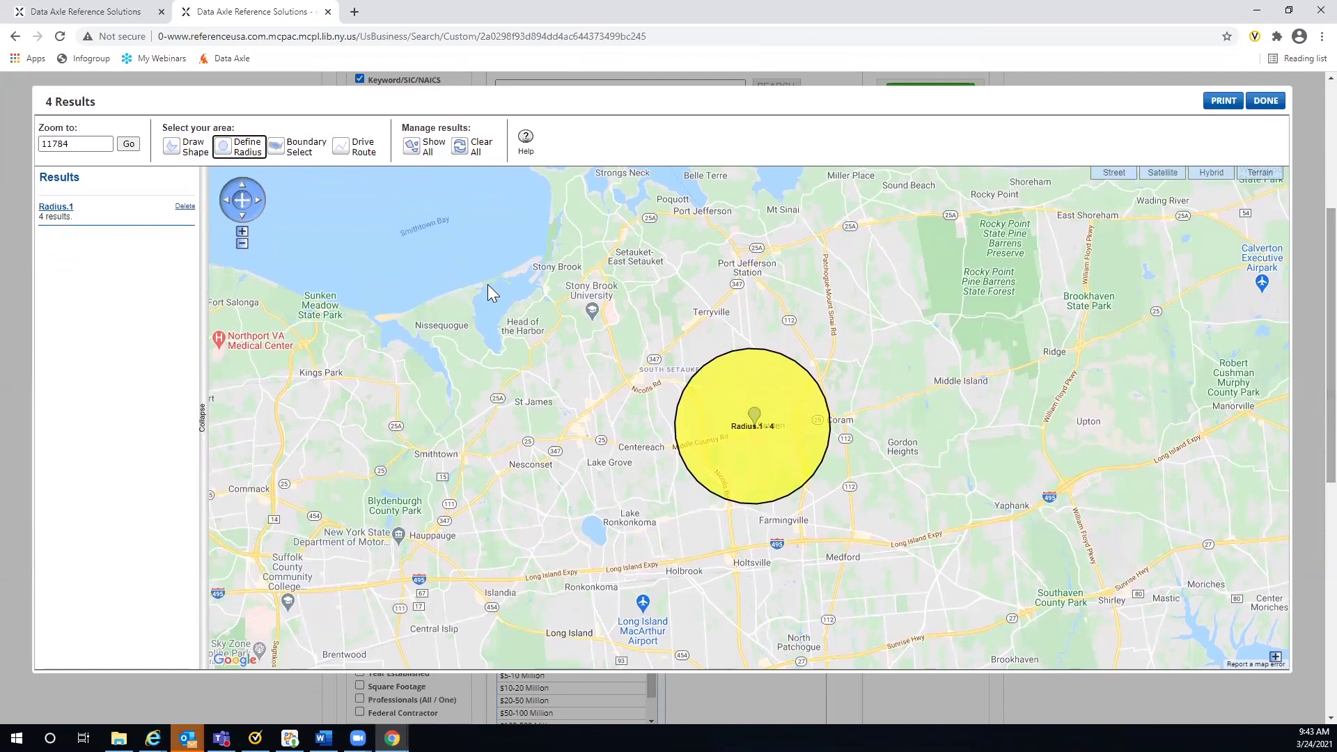
{"action": "left_click", "coordinate": [184, 207]}
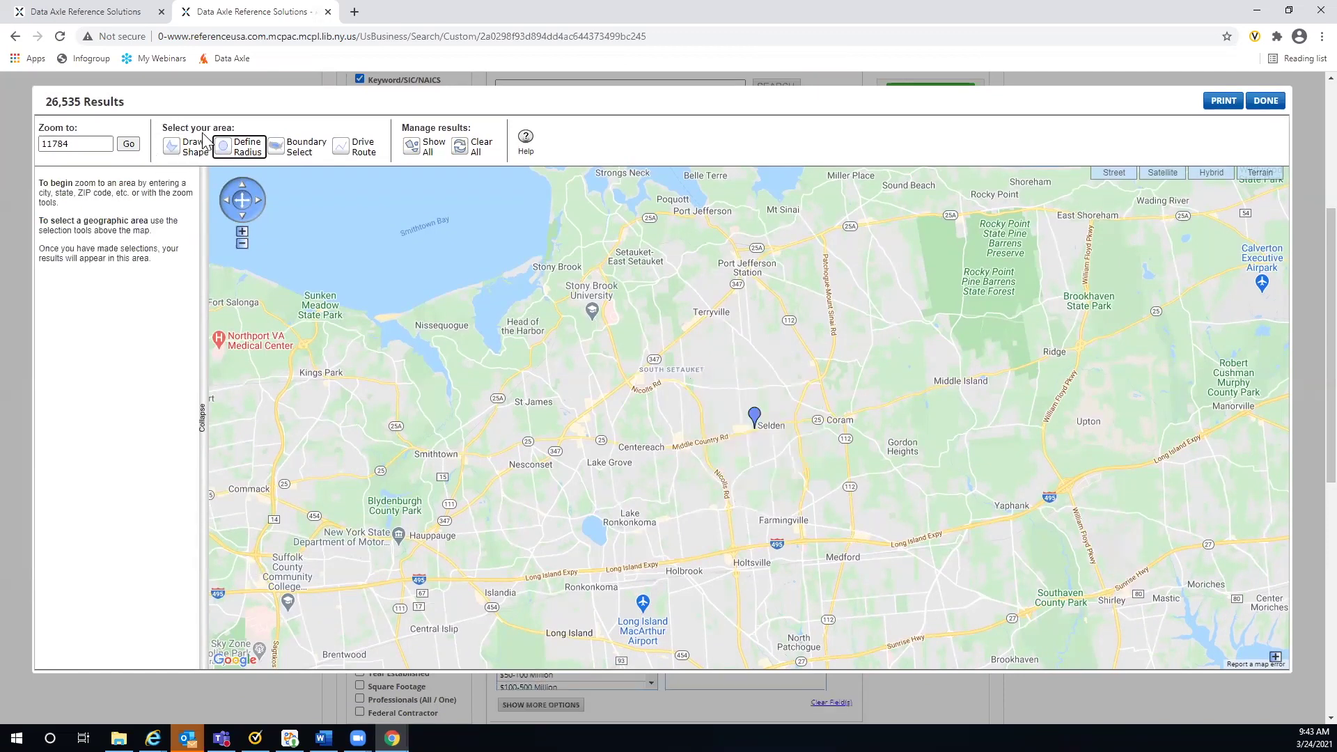
Draw a custom polygon search area around Centereach and Selden, south of South Setauket, and delete it again
{"action": "left_click", "coordinate": [173, 152]}
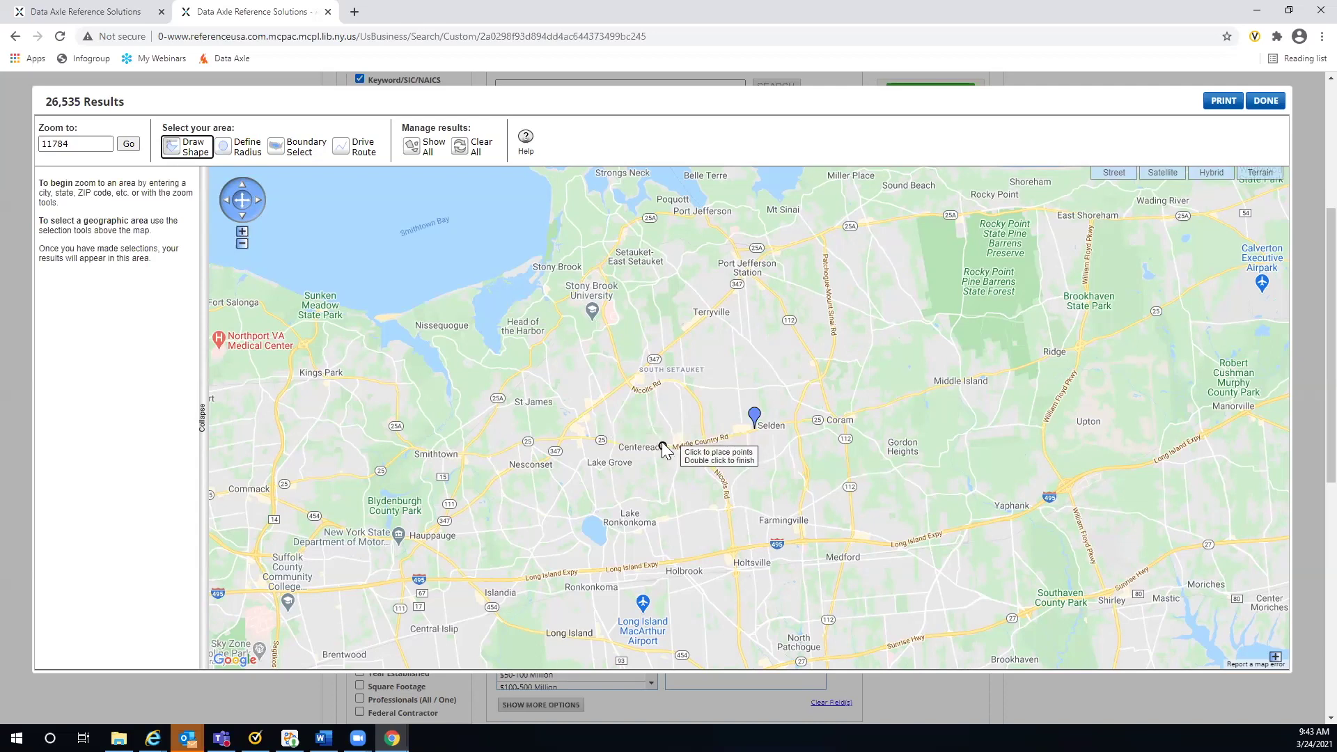
{"action": "left_click", "coordinate": [728, 384]}
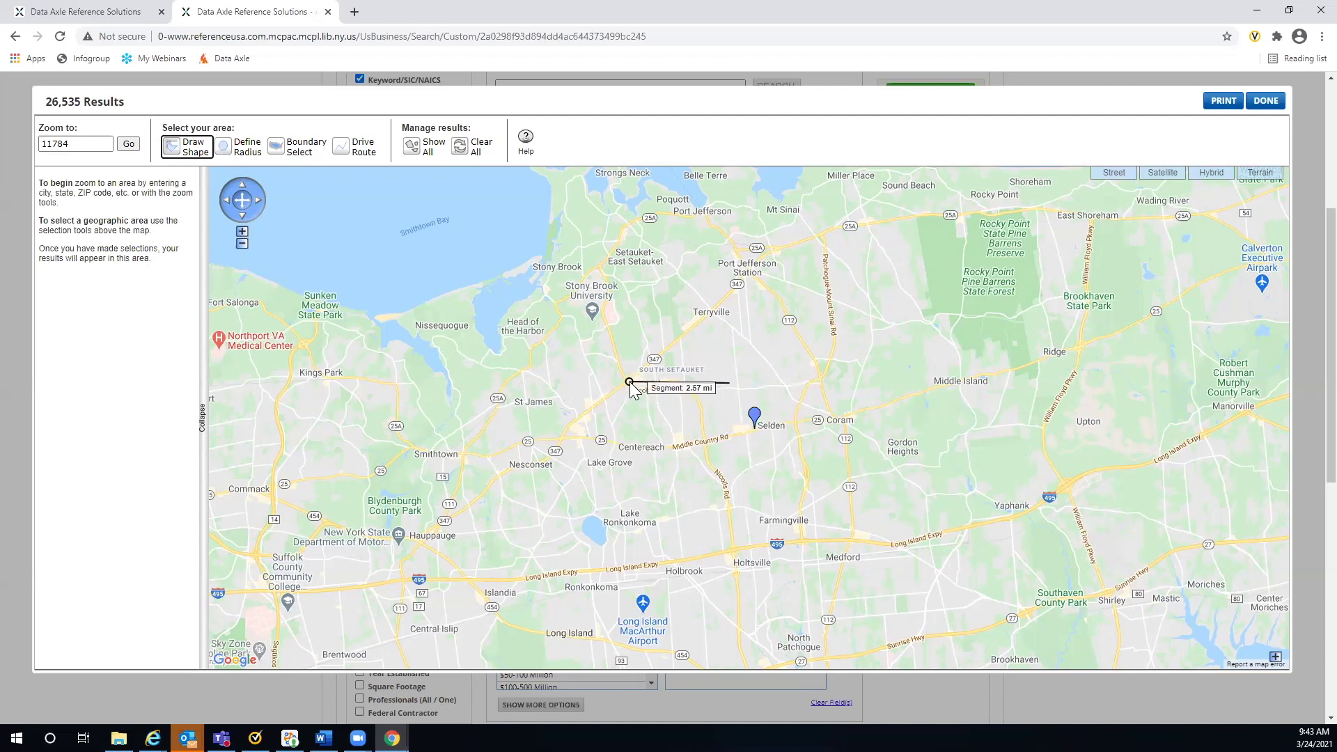
{"action": "left_click", "coordinate": [624, 382]}
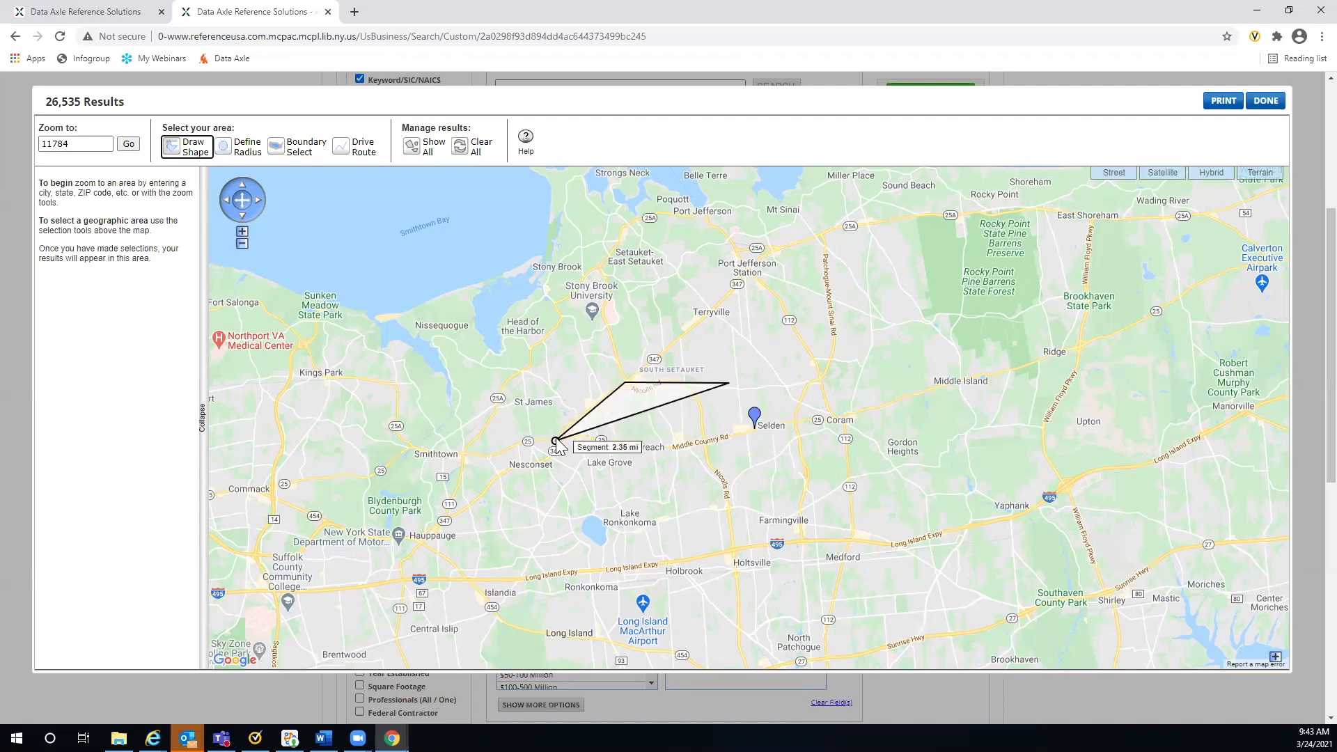
{"action": "left_click", "coordinate": [555, 437]}
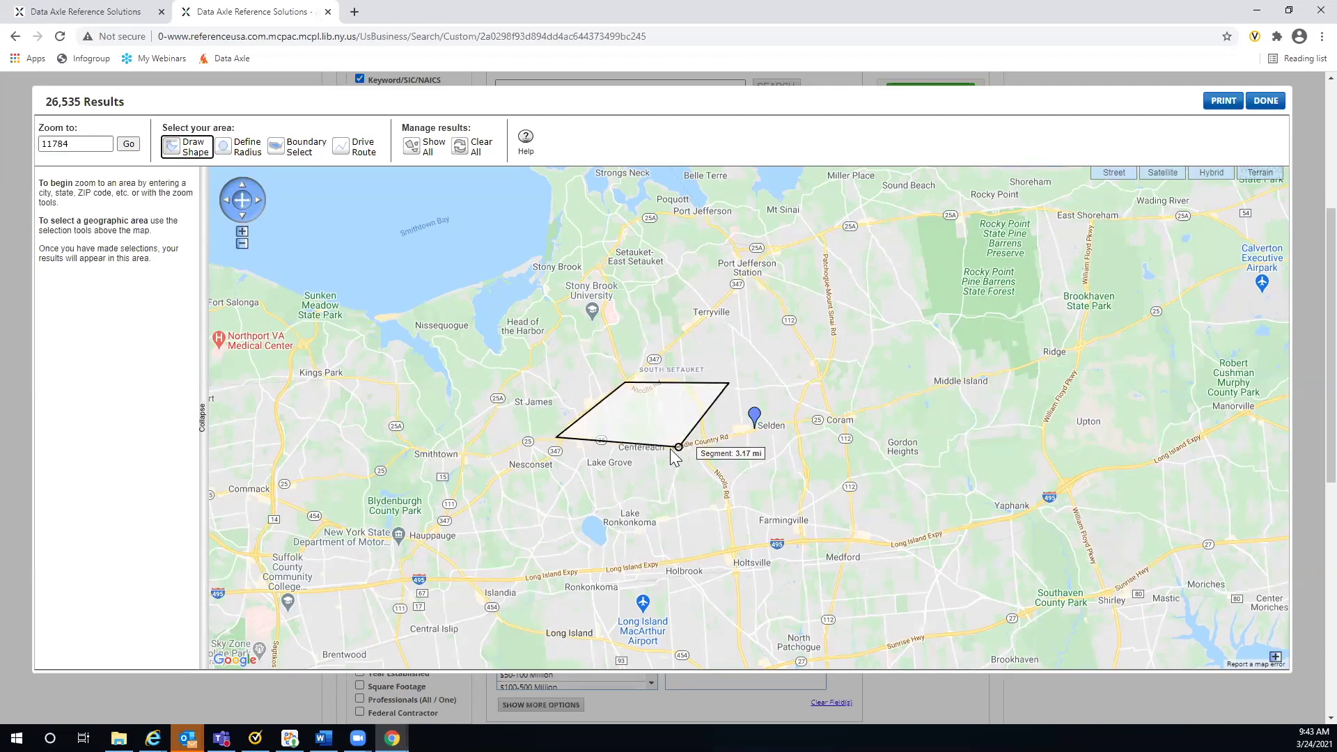
{"action": "left_click", "coordinate": [781, 431]}
{"action": "left_click", "coordinate": [799, 422]}
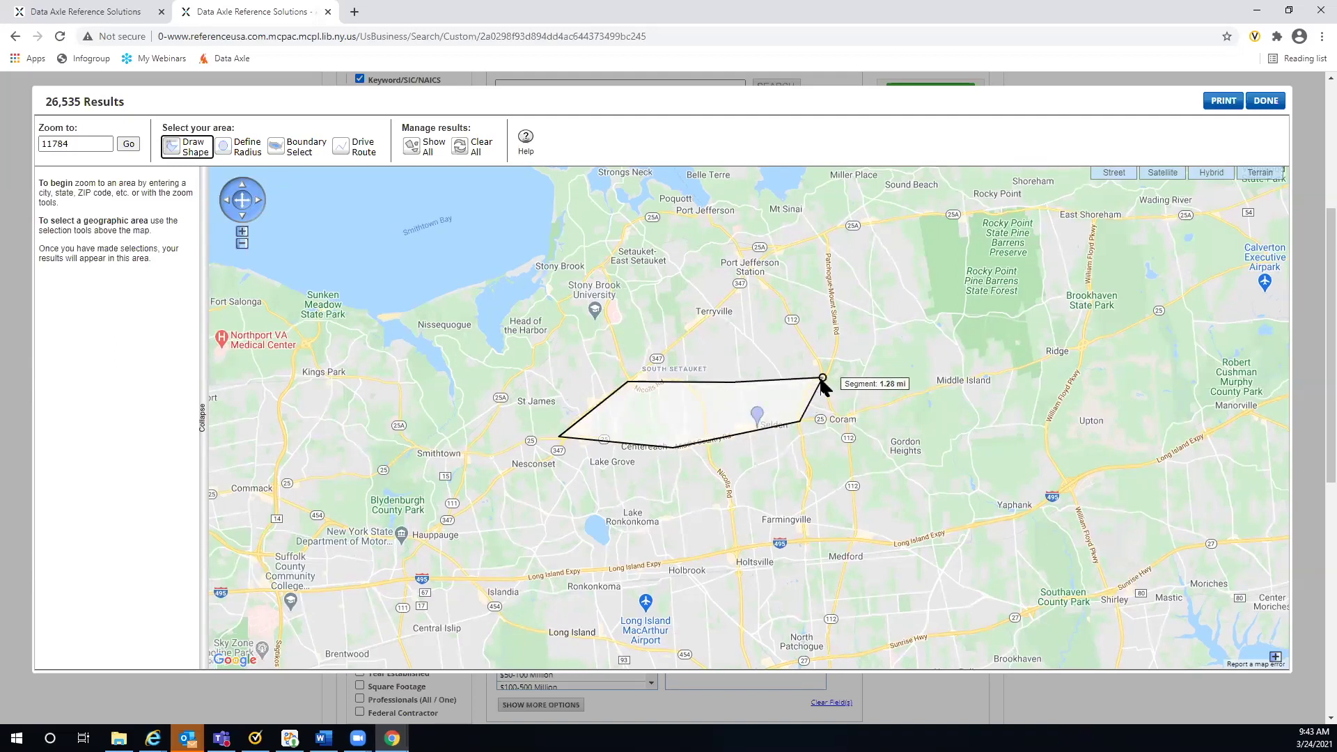
{"action": "double_click", "coordinate": [820, 380]}
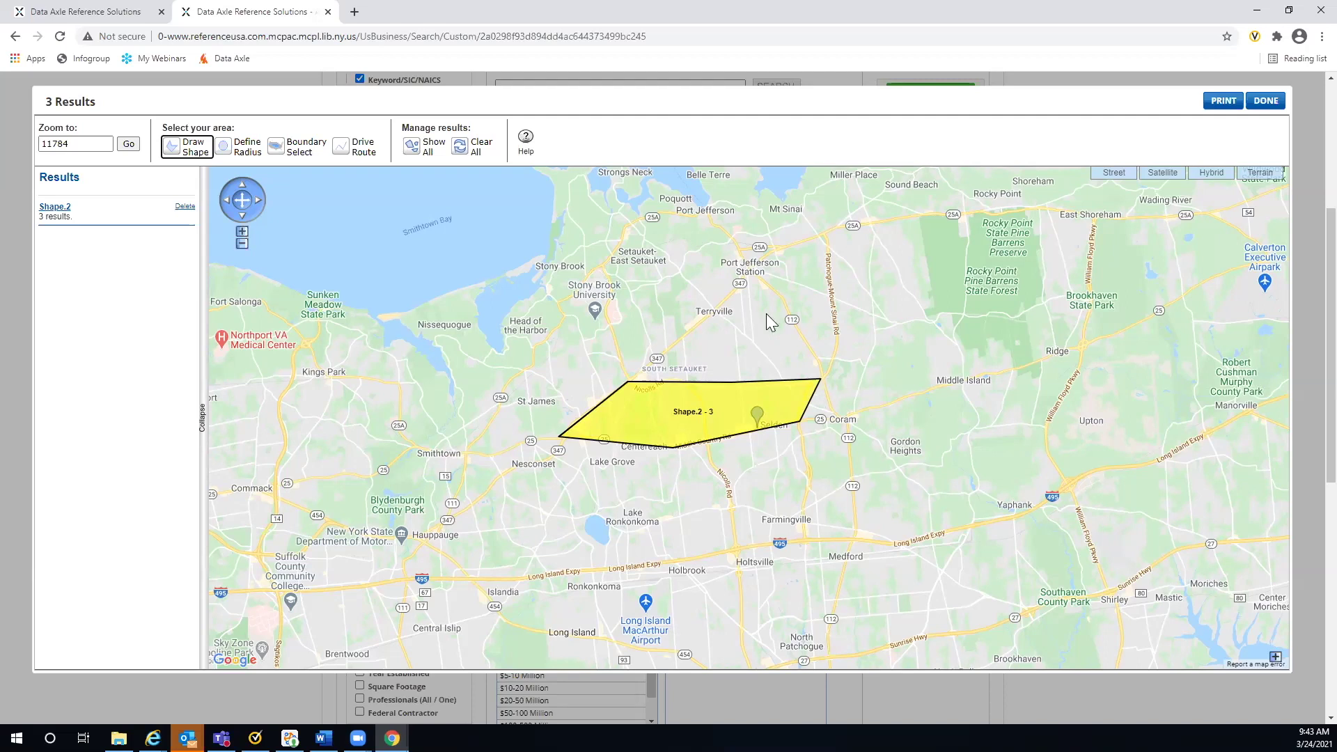
{"action": "left_click", "coordinate": [186, 207]}
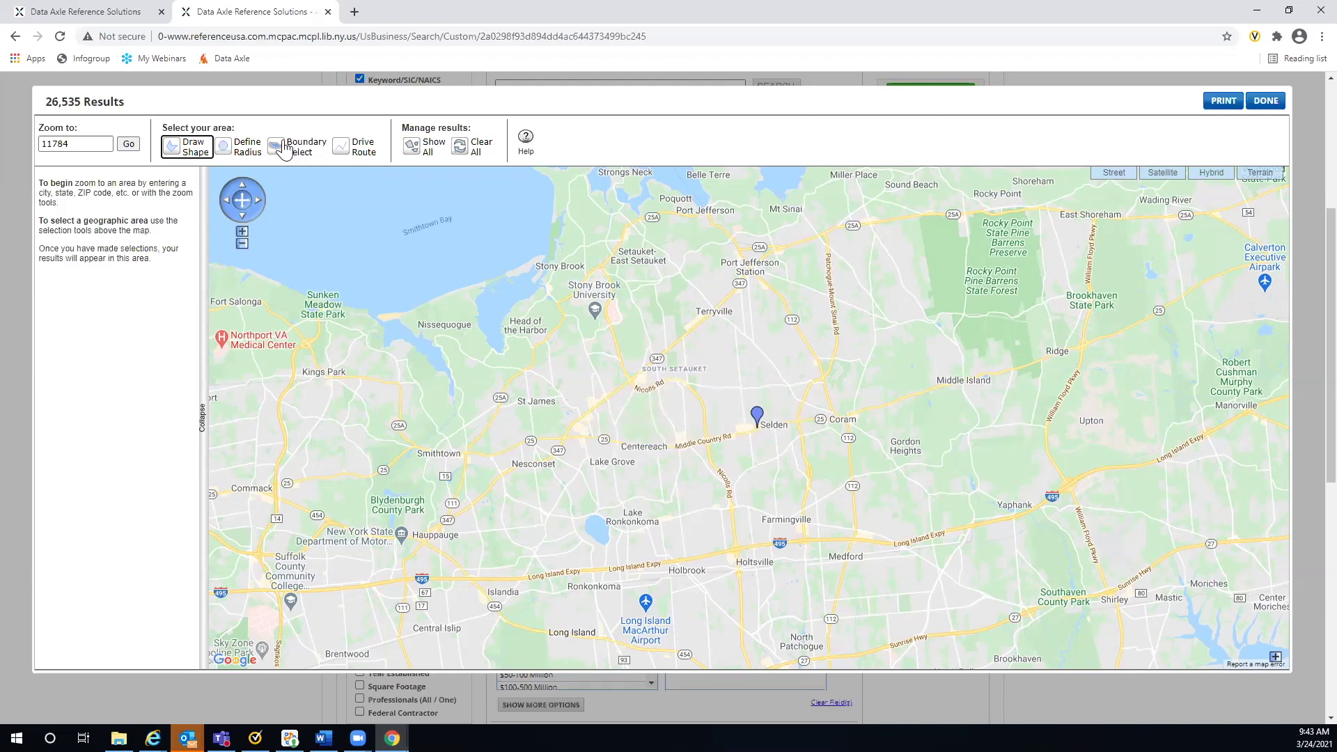
Use Boundary Select with ZIP Codes to select the 11720 area around Centereach as the search area
{"action": "left_click", "coordinate": [276, 150]}
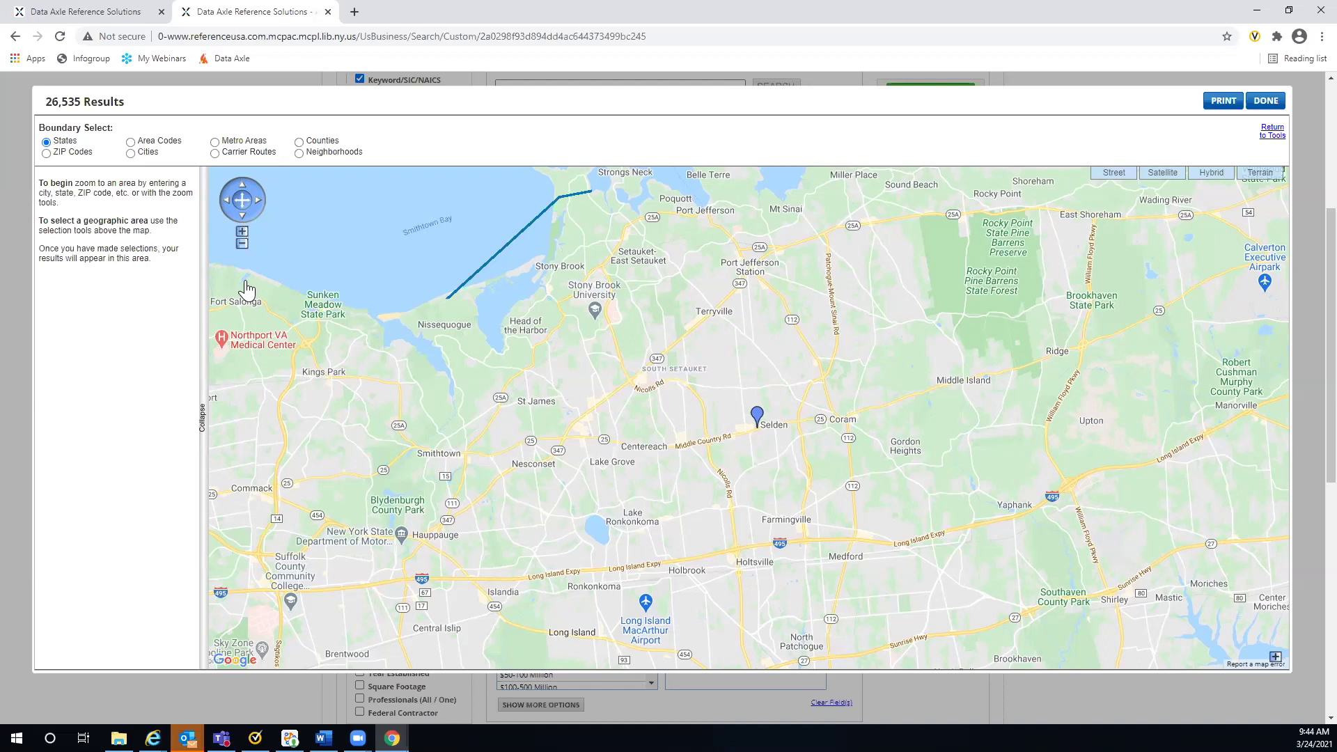
{"action": "left_click", "coordinate": [47, 153]}
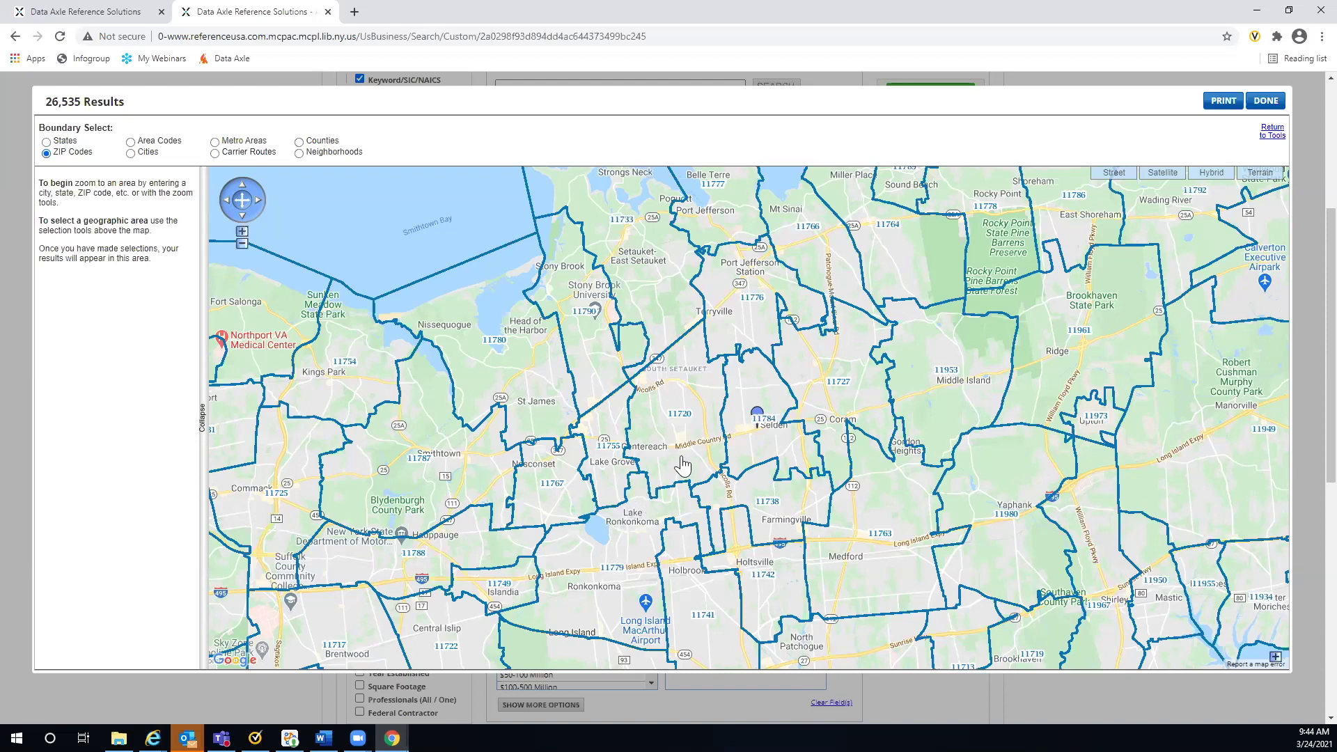
{"action": "left_click", "coordinate": [667, 432]}
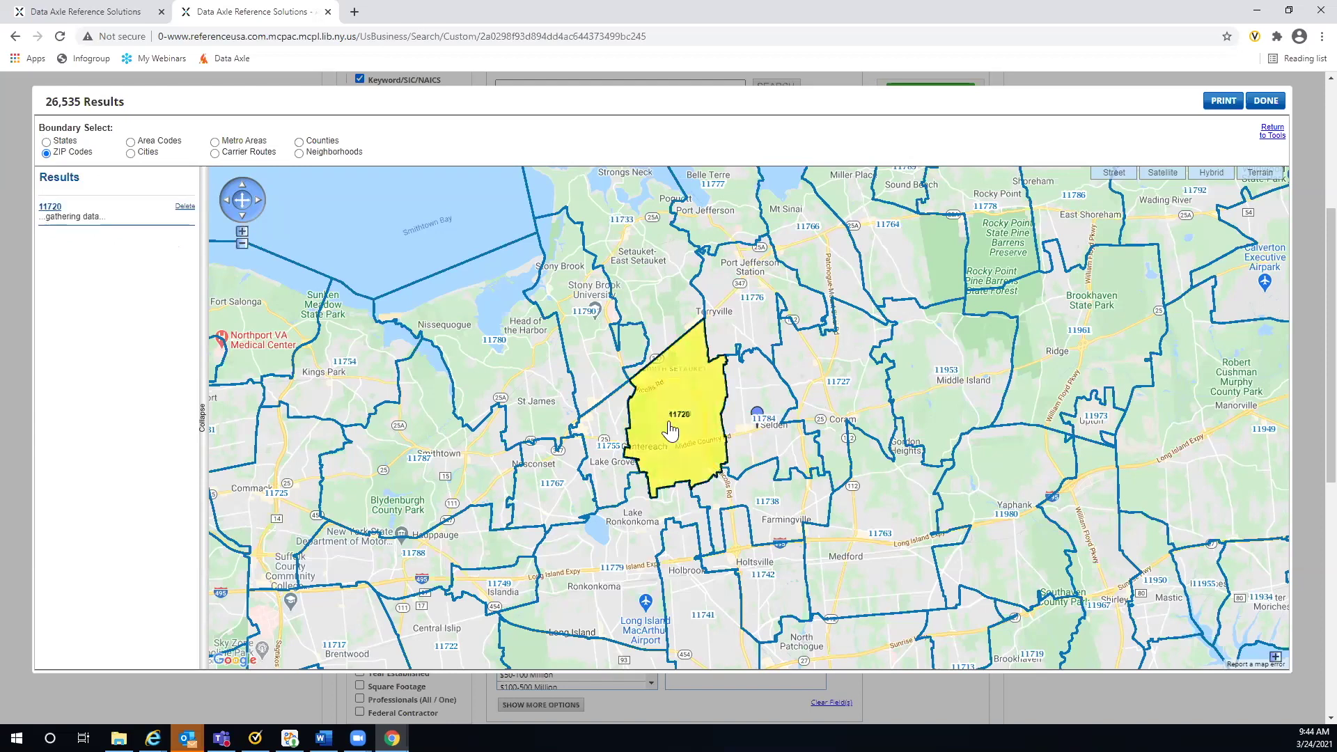
Add ZIP codes 11776, 11727 and 11784 to the map selection, apply the search area and view the matching coffee shops
{"action": "left_click", "coordinate": [747, 319]}
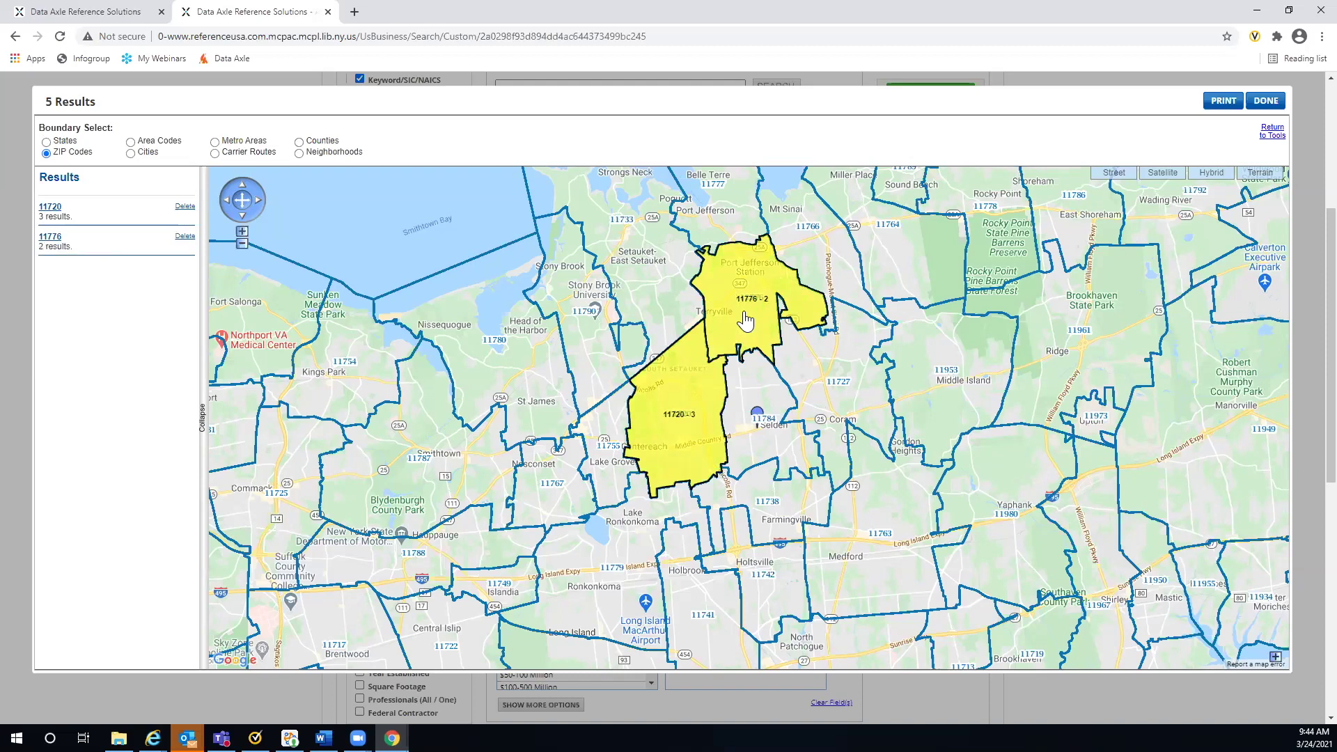
{"action": "left_click", "coordinate": [818, 371]}
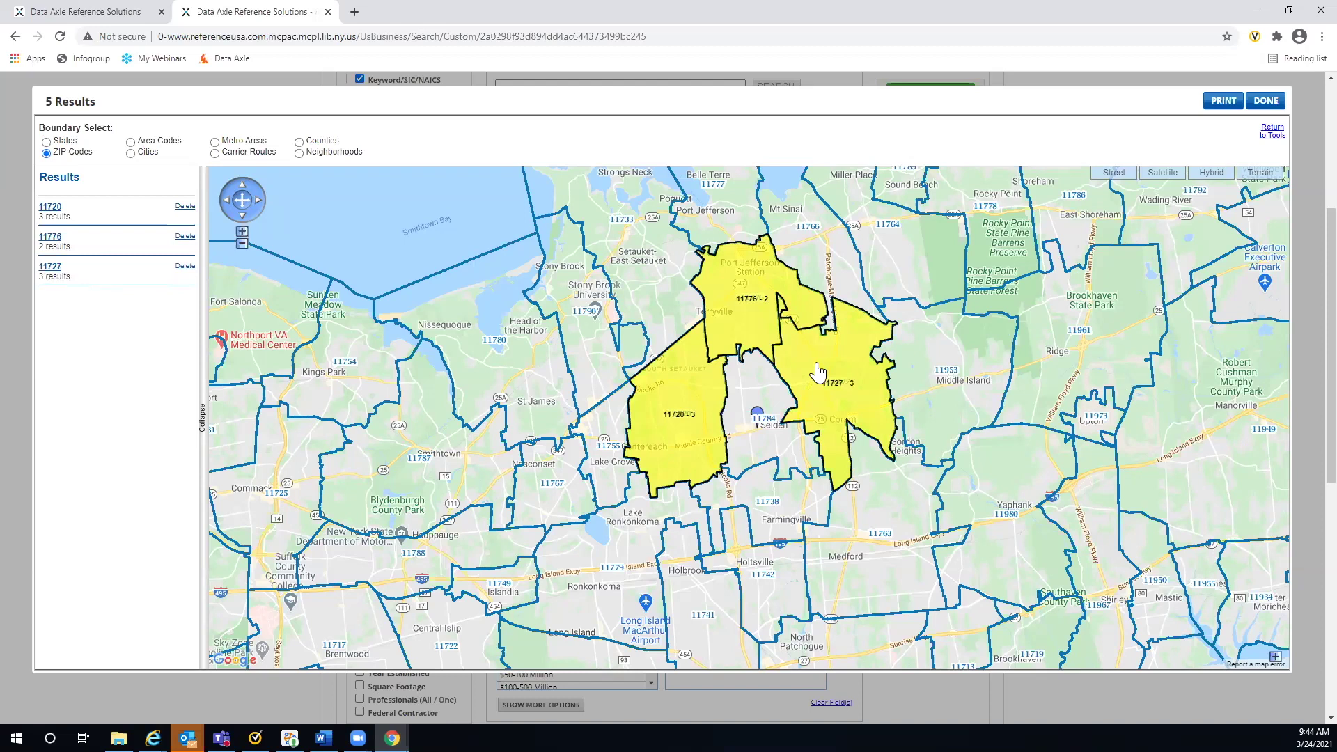
{"action": "left_click", "coordinate": [758, 398]}
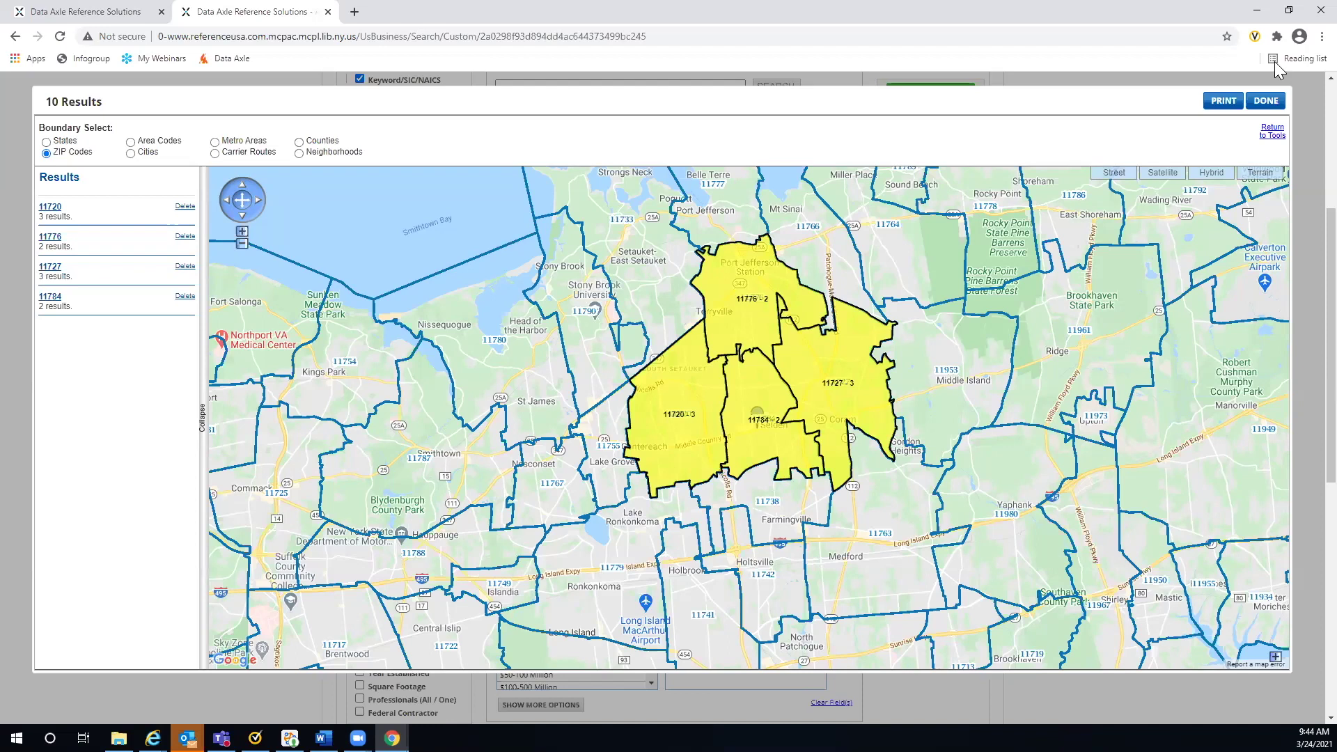
{"action": "left_click", "coordinate": [1259, 103]}
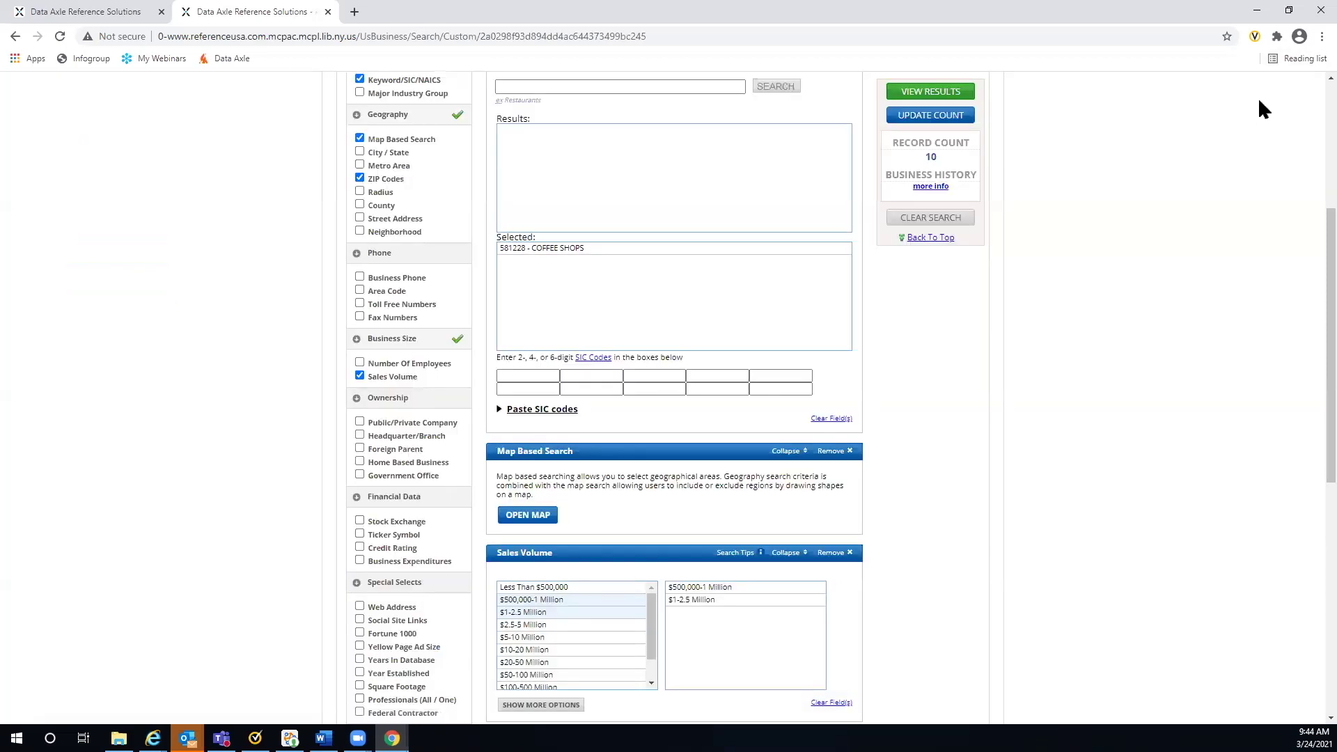
{"action": "left_click", "coordinate": [924, 94]}
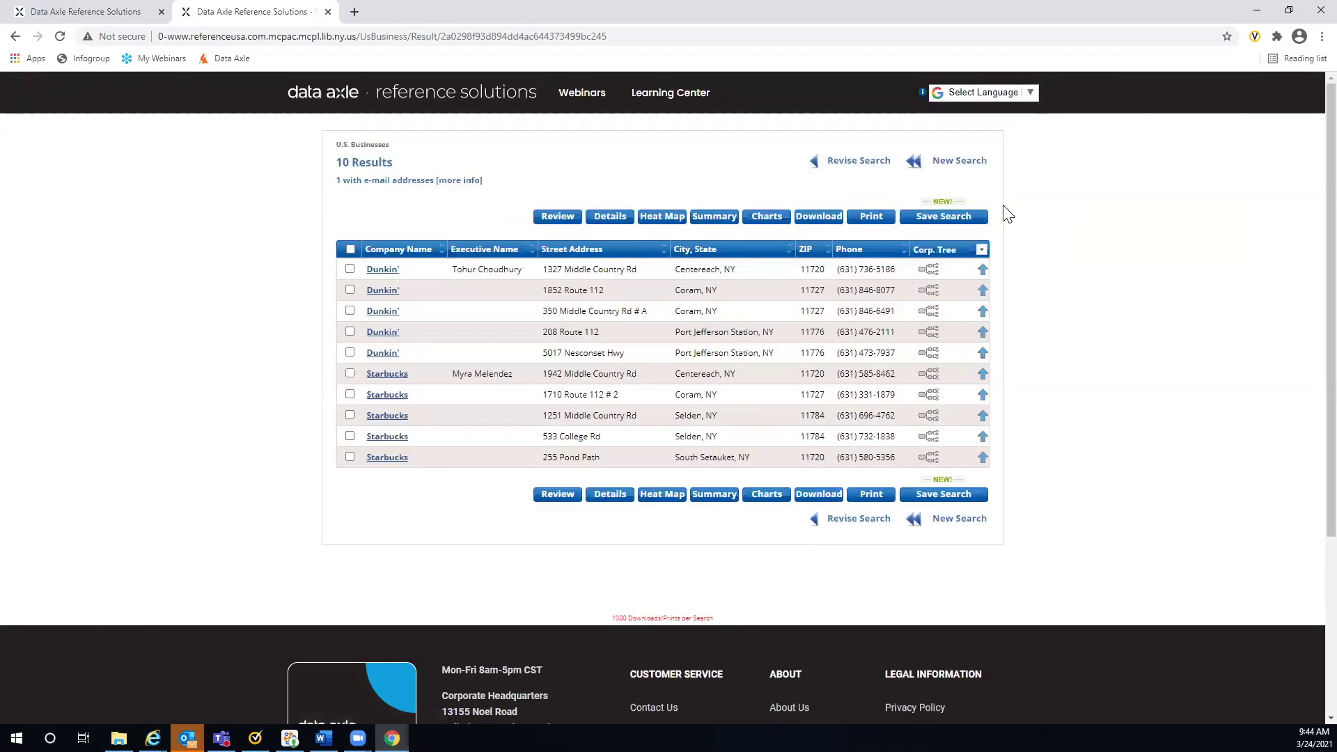
Review the location info and job listings of the Starbucks on Middle Country Rd in Selden, and return to the results
{"action": "left_click", "coordinate": [382, 416]}
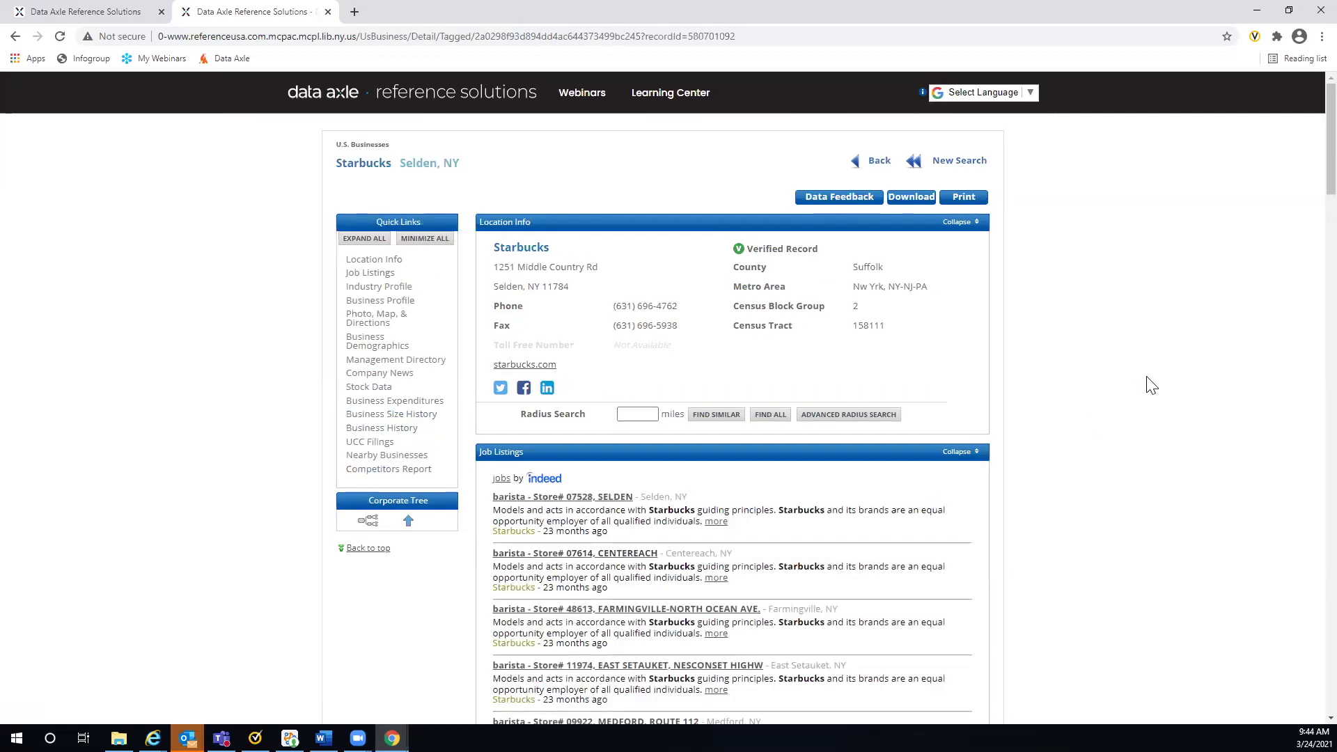
{"action": "scroll", "coordinate": [1151, 385], "scroll_direction": "down", "scroll_amount": 3}
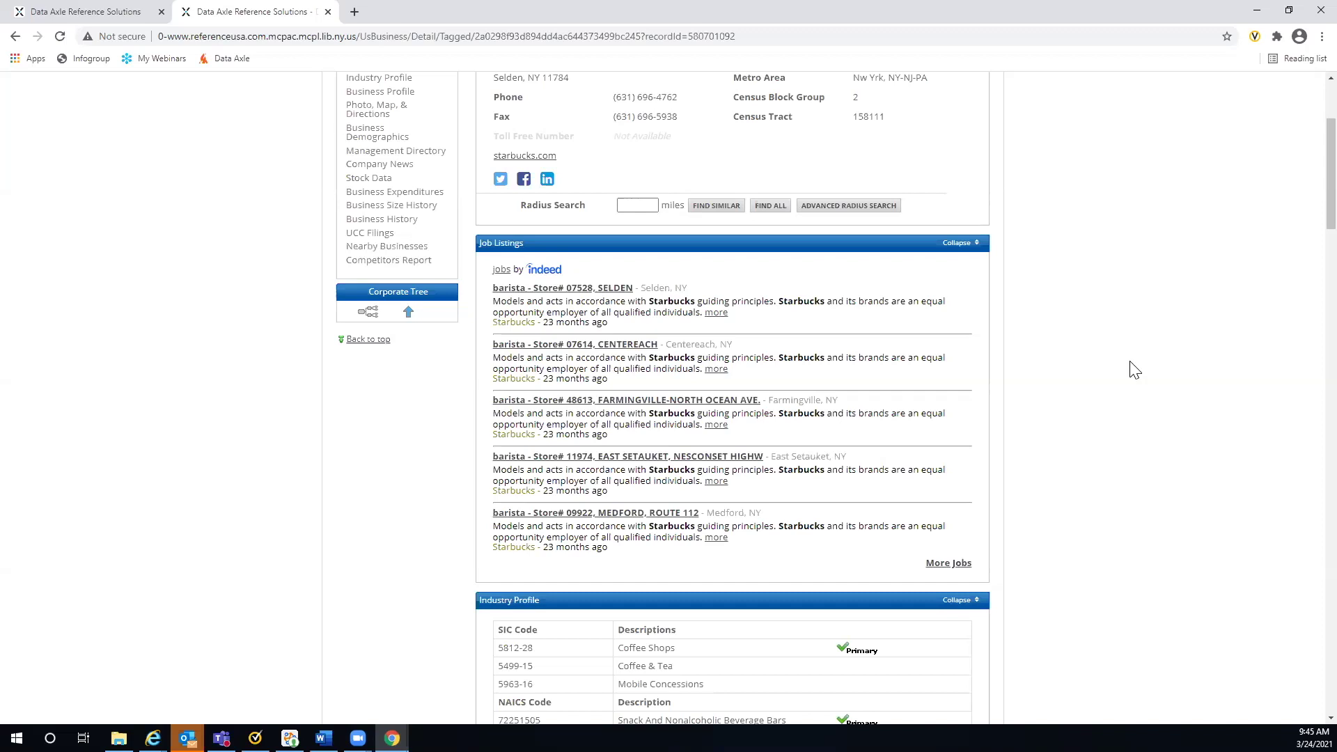
{"action": "scroll", "coordinate": [1146, 343], "scroll_direction": "up", "scroll_amount": 3}
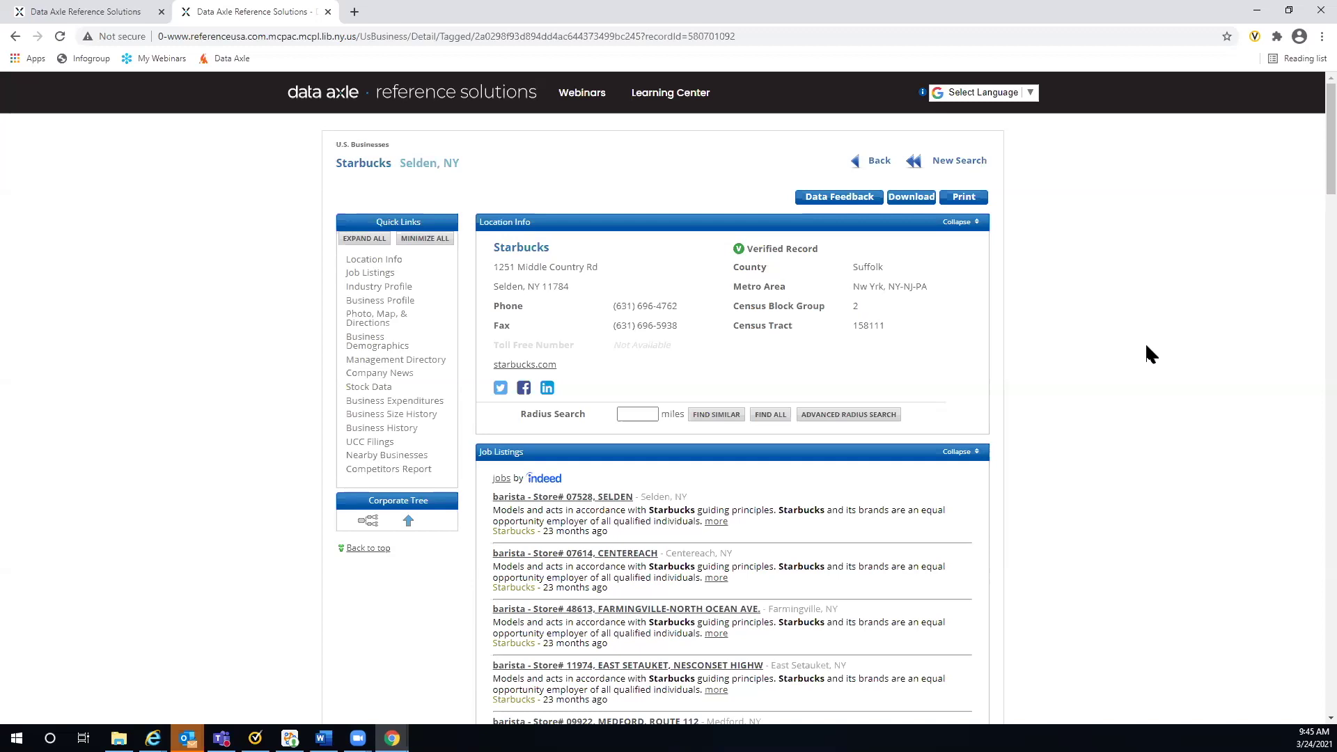
{"action": "left_click", "coordinate": [878, 163]}
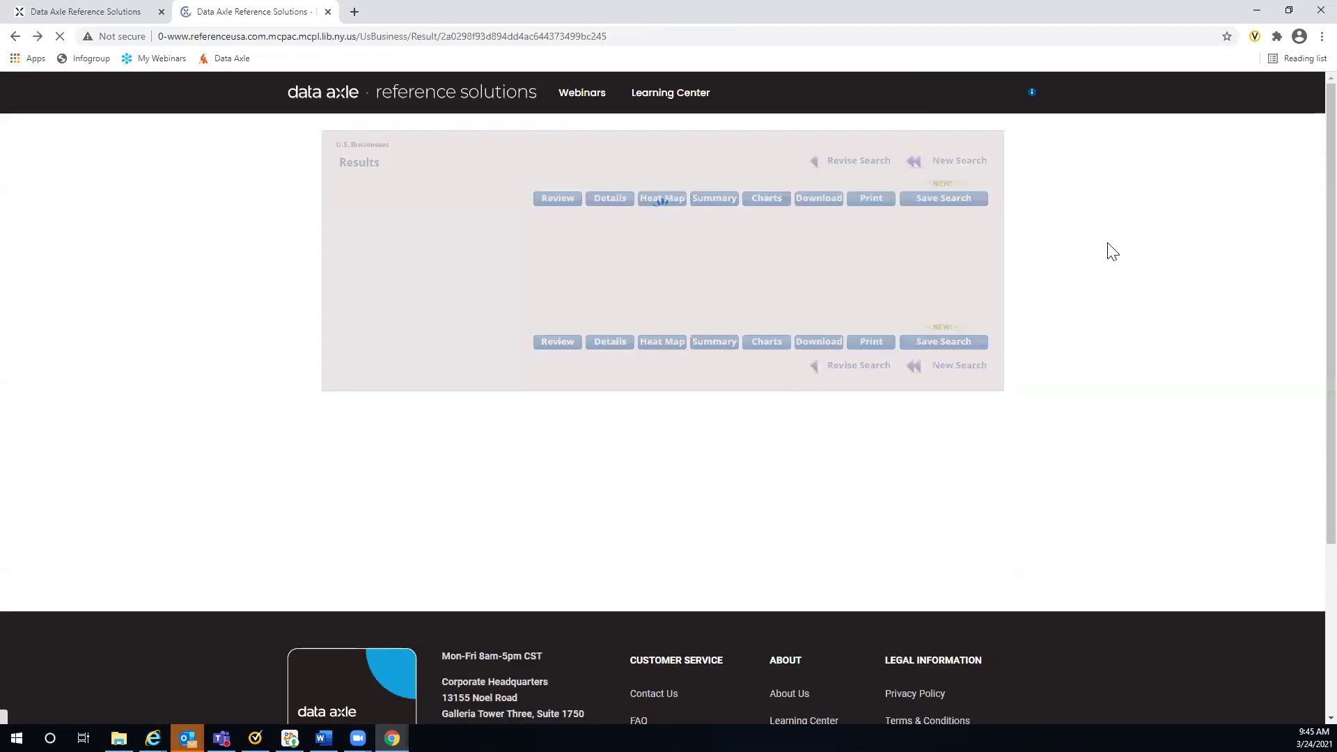
Revise the search by reopening its map and deleting the ZIP areas 11720, 11776, 11727 and 11784
{"action": "left_click", "coordinate": [859, 165]}
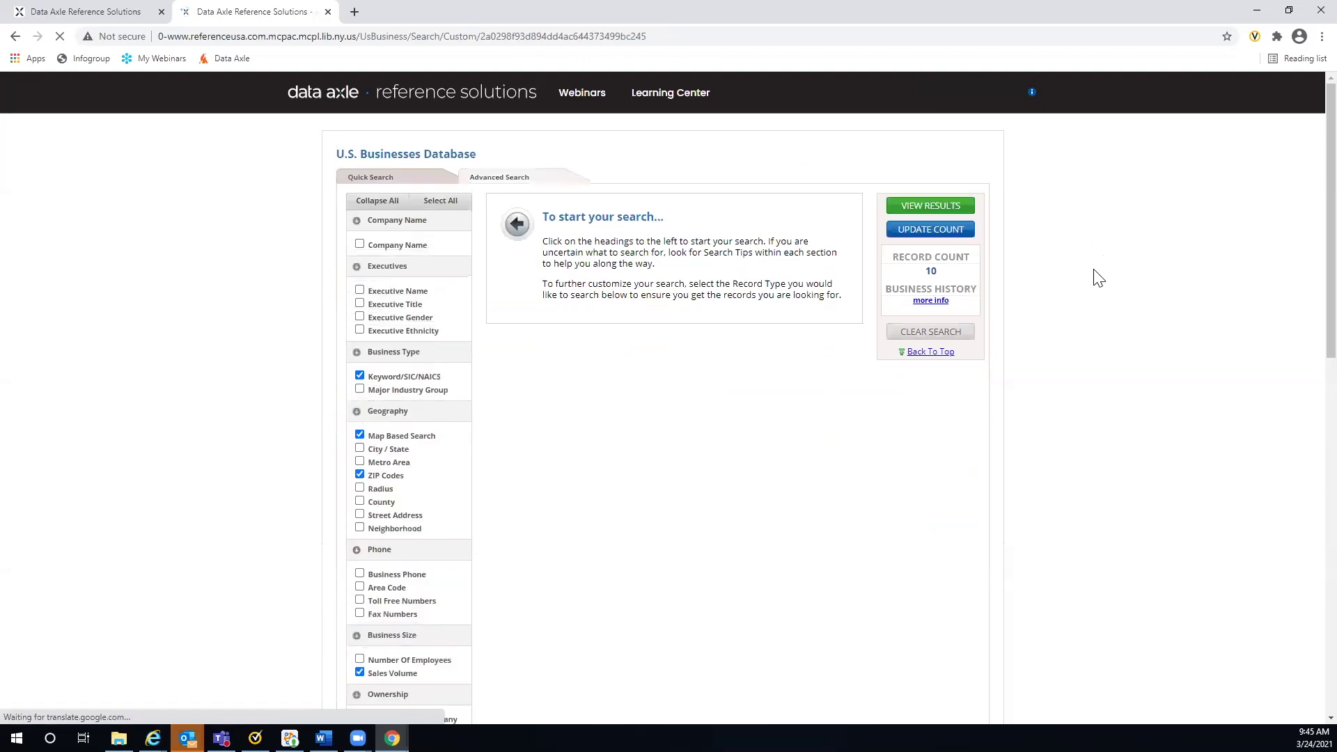
{"action": "scroll", "coordinate": [1098, 278], "scroll_direction": "down", "scroll_amount": 5}
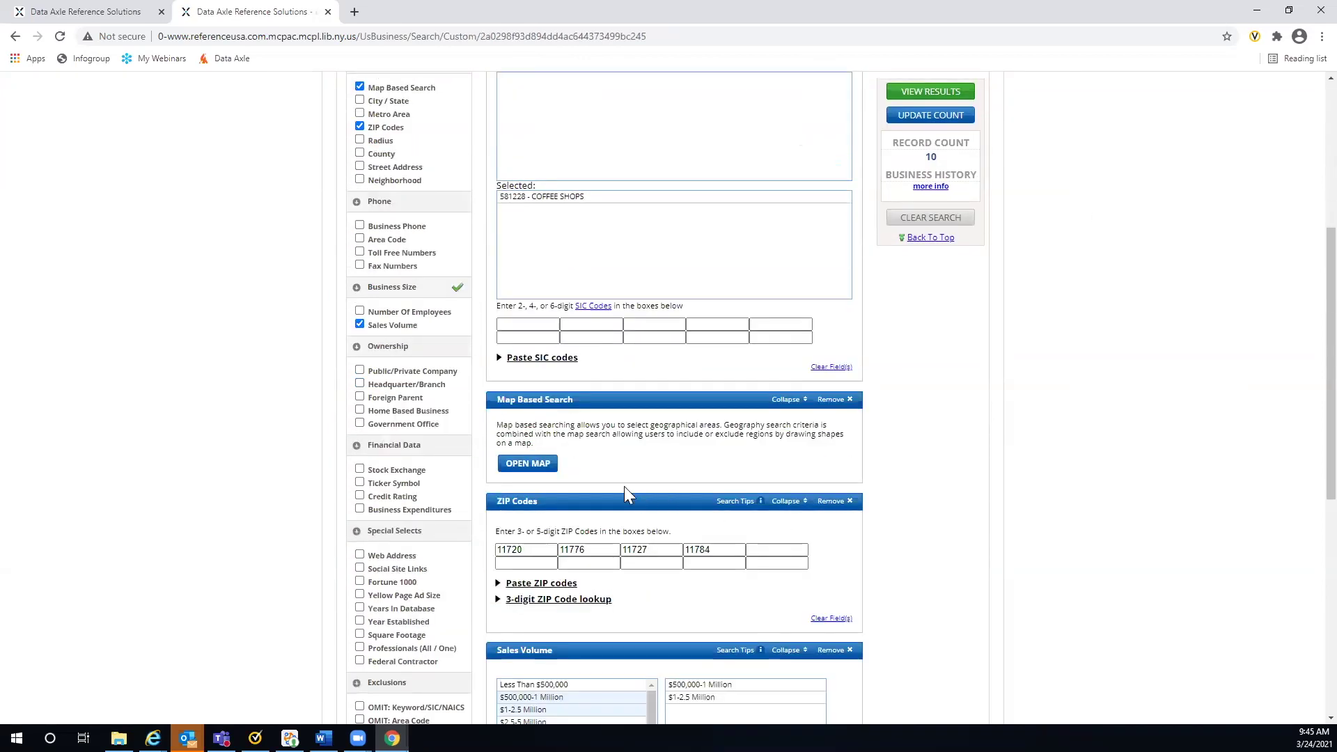
{"action": "left_click", "coordinate": [527, 463]}
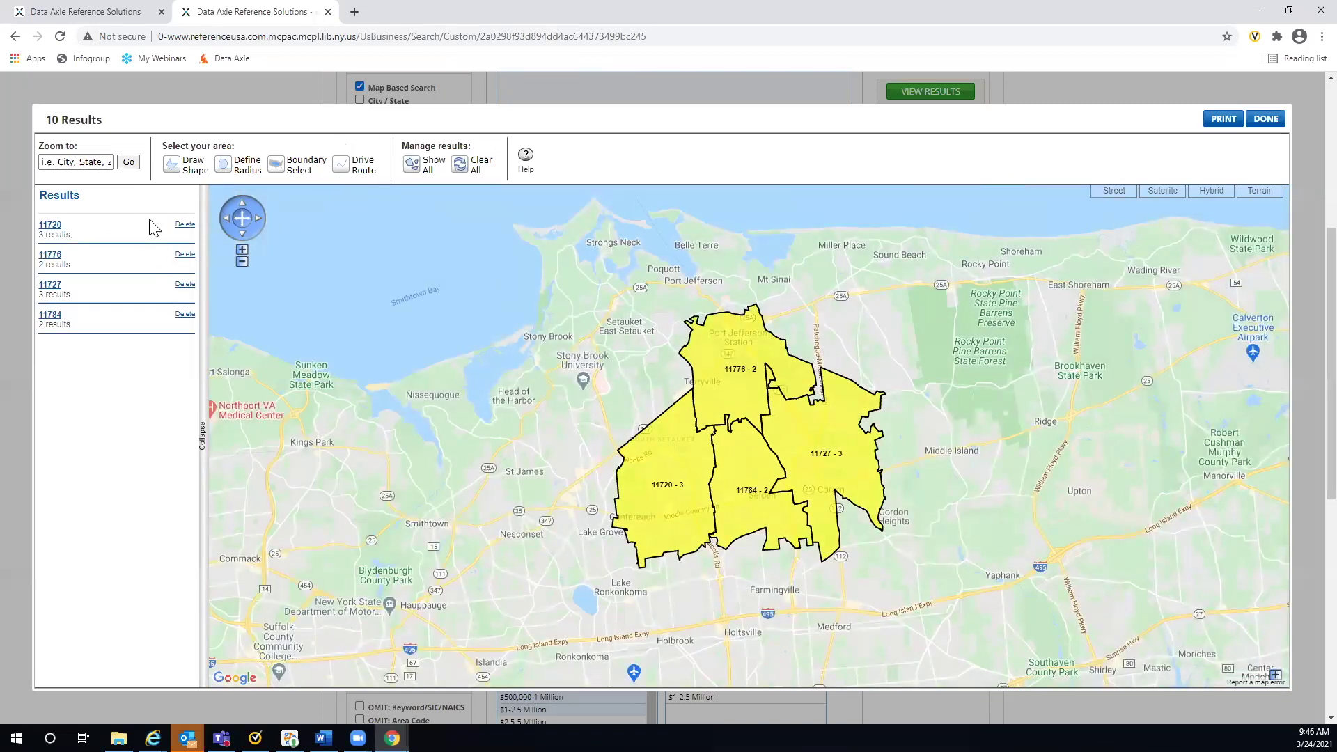
{"action": "left_click", "coordinate": [184, 225]}
{"action": "left_click", "coordinate": [185, 224]}
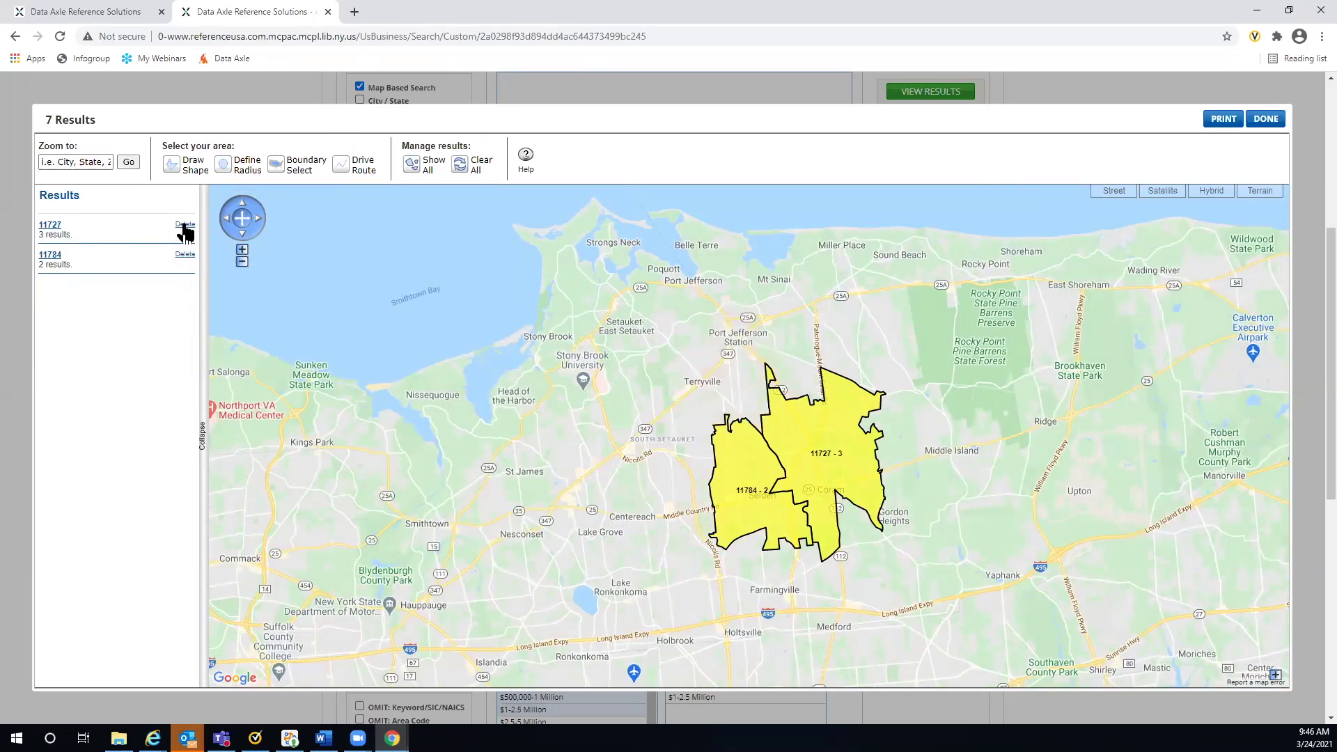
{"action": "left_click", "coordinate": [185, 224]}
{"action": "left_click", "coordinate": [184, 225]}
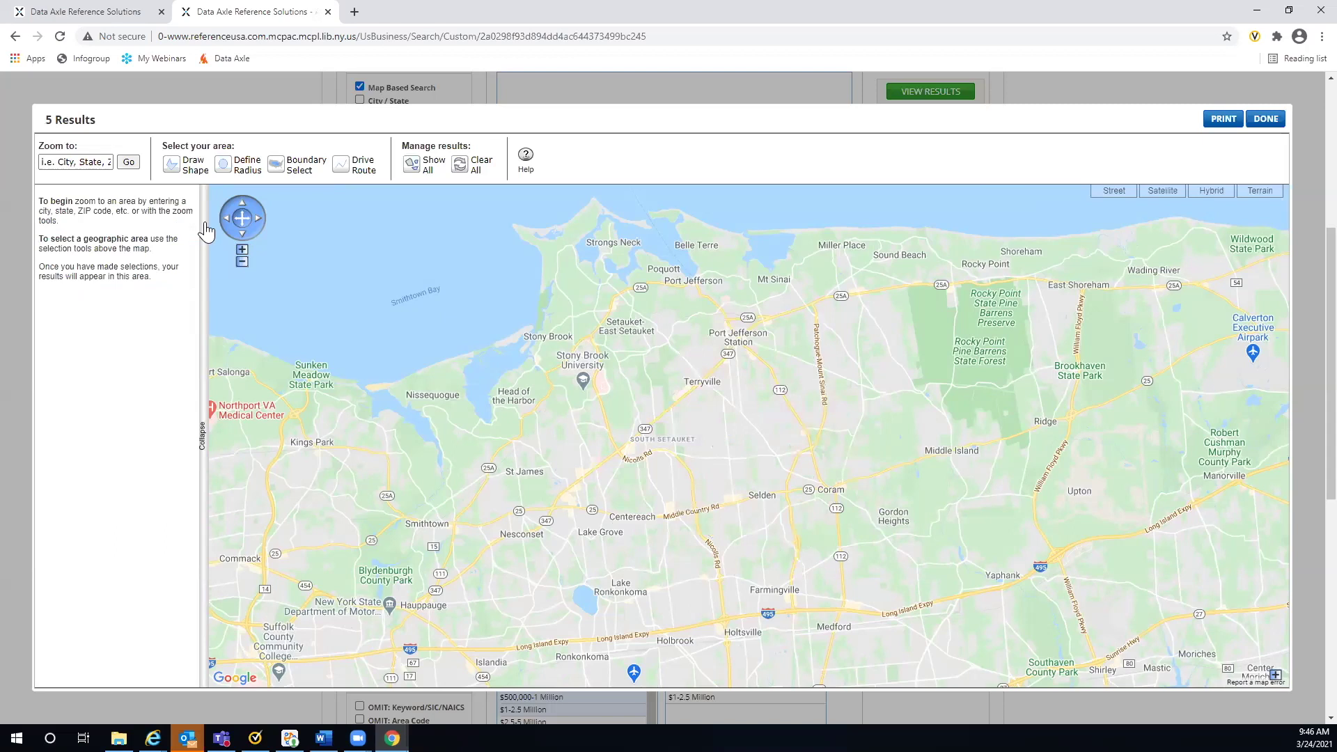
Create a buffered drive route from Omaha, NE to Lincoln, NE with a buffer distance of .5 miles
{"action": "left_click", "coordinate": [342, 167]}
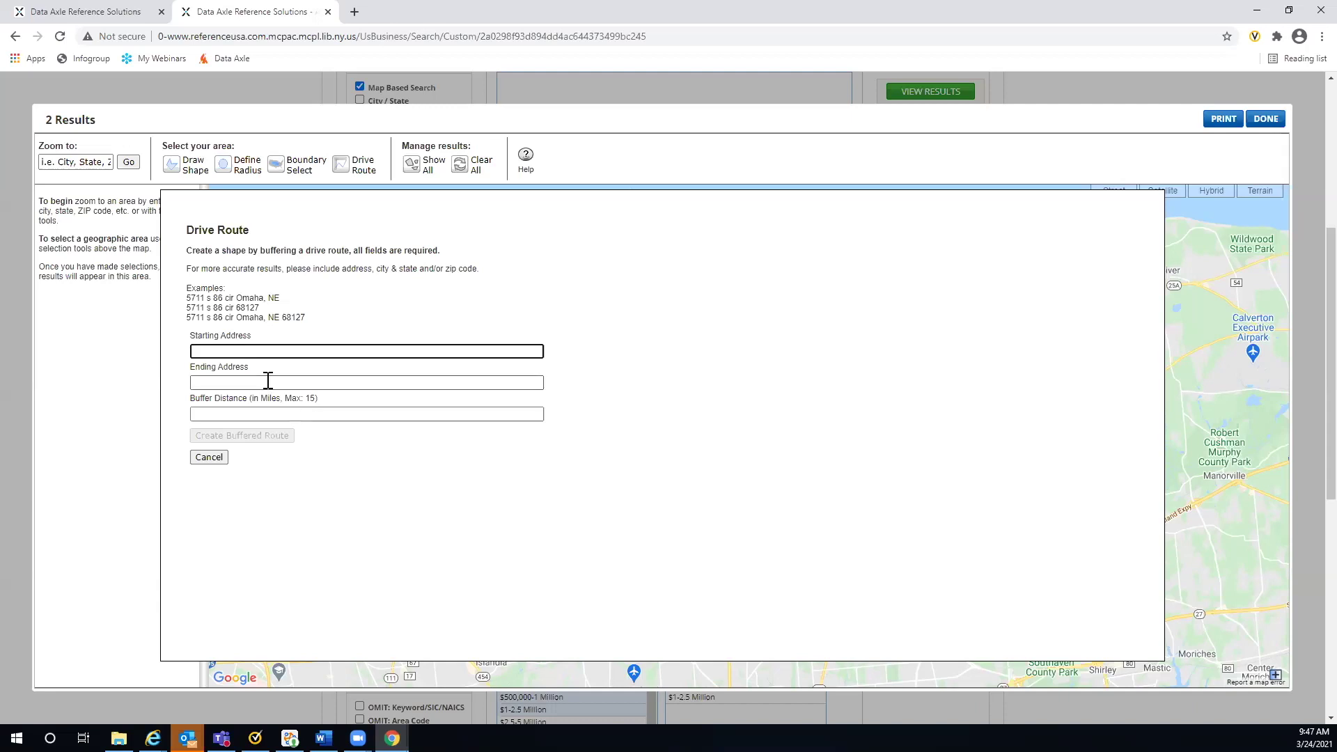
{"action": "left_click", "coordinate": [194, 352]}
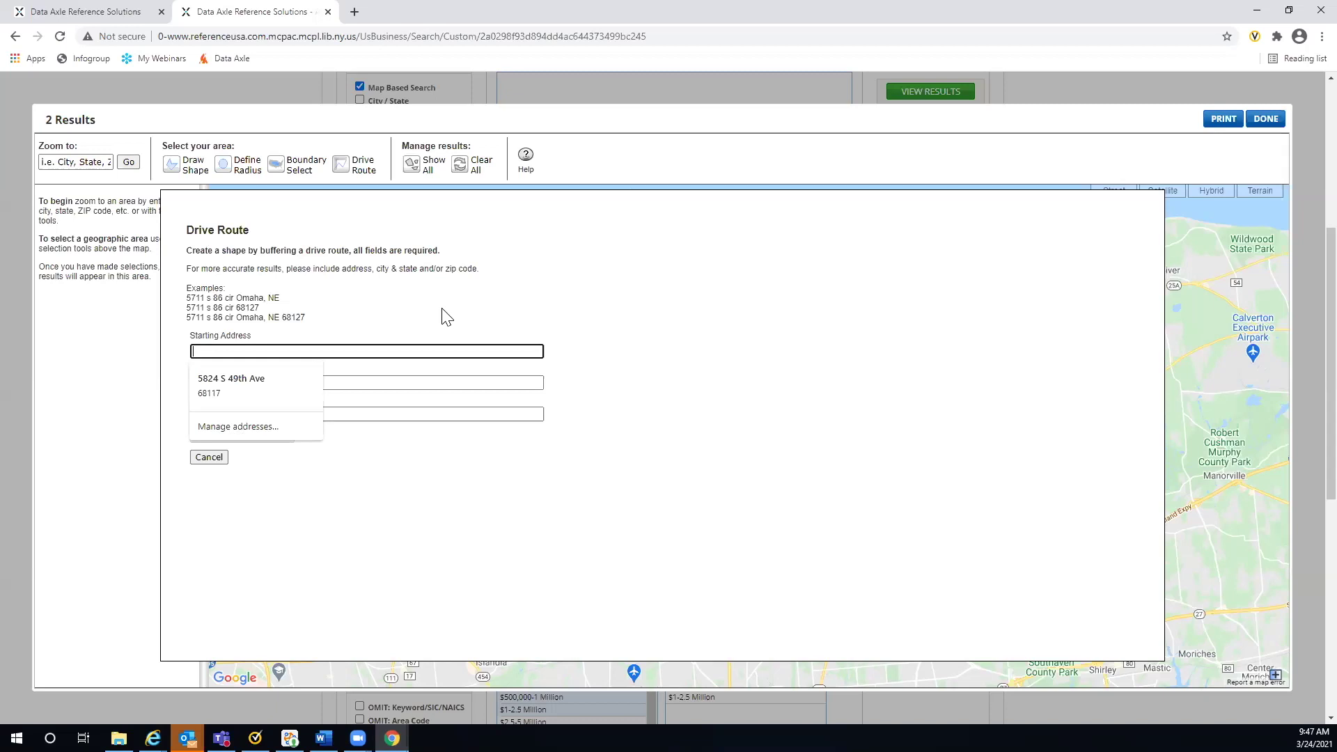
{"action": "type", "text": "Omah"}
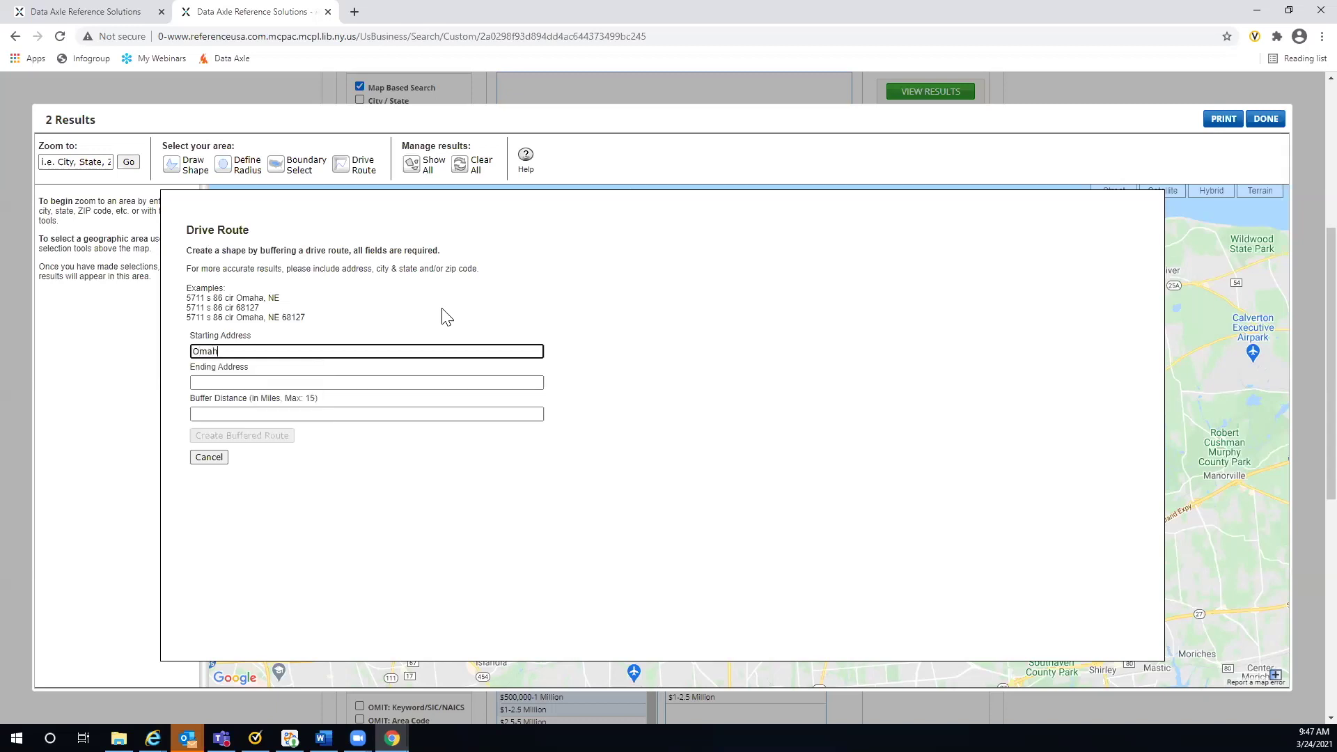
{"action": "type", "text": "a, NE"}
{"action": "left_click", "coordinate": [199, 382]}
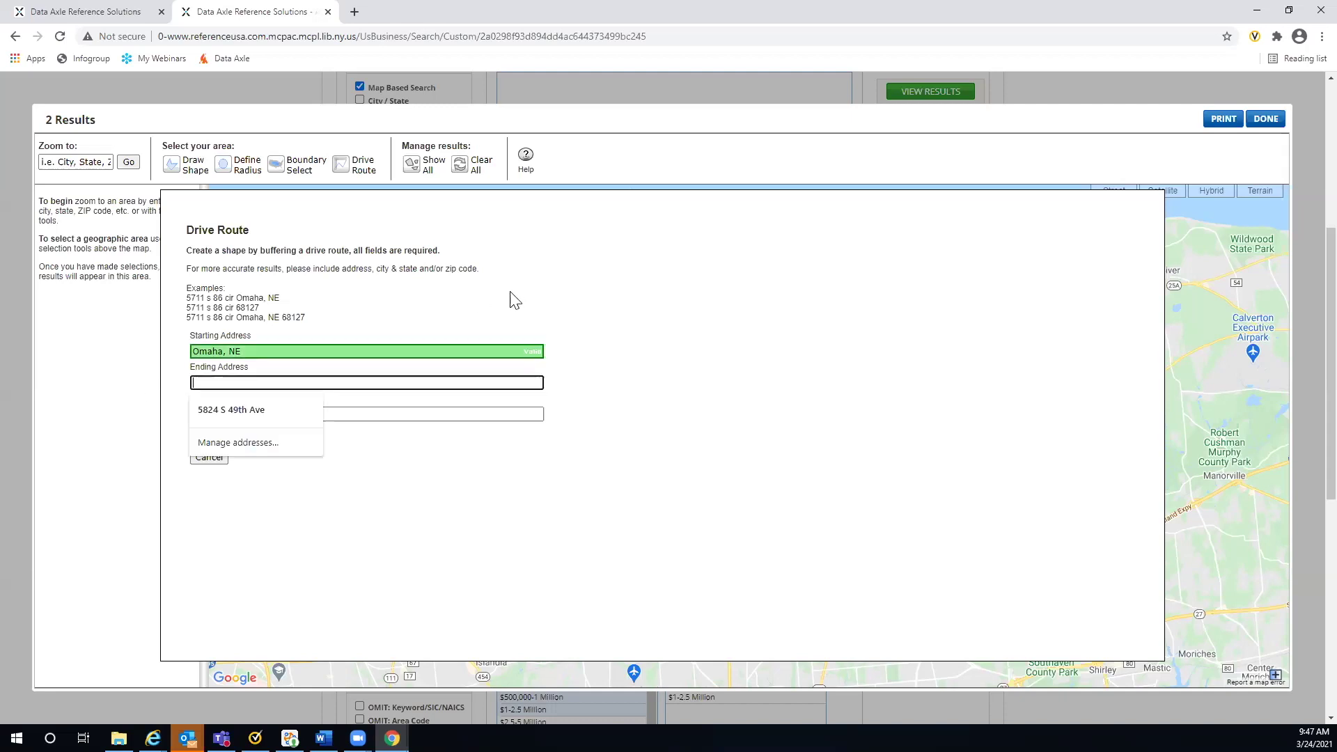
{"action": "type", "text": "Li"}
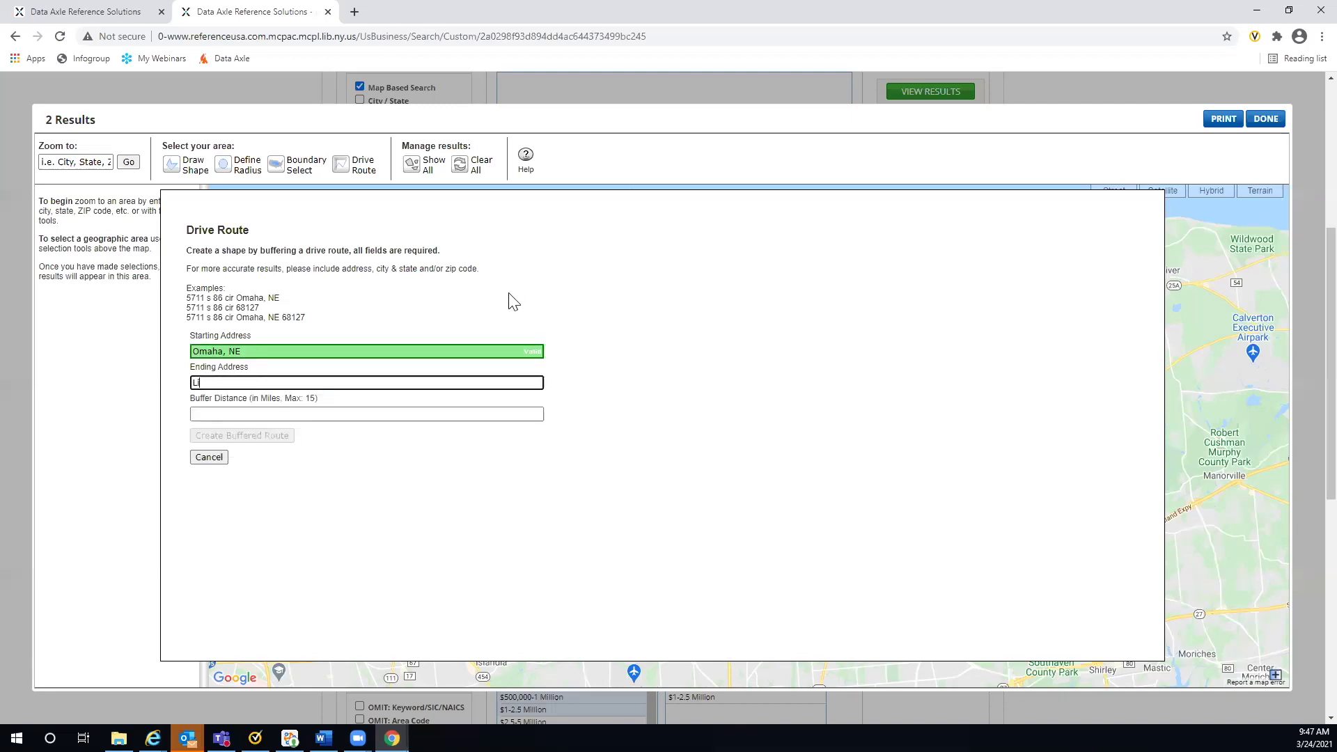
{"action": "type", "text": "ncoln, NE"}
{"action": "left_click", "coordinate": [208, 412]}
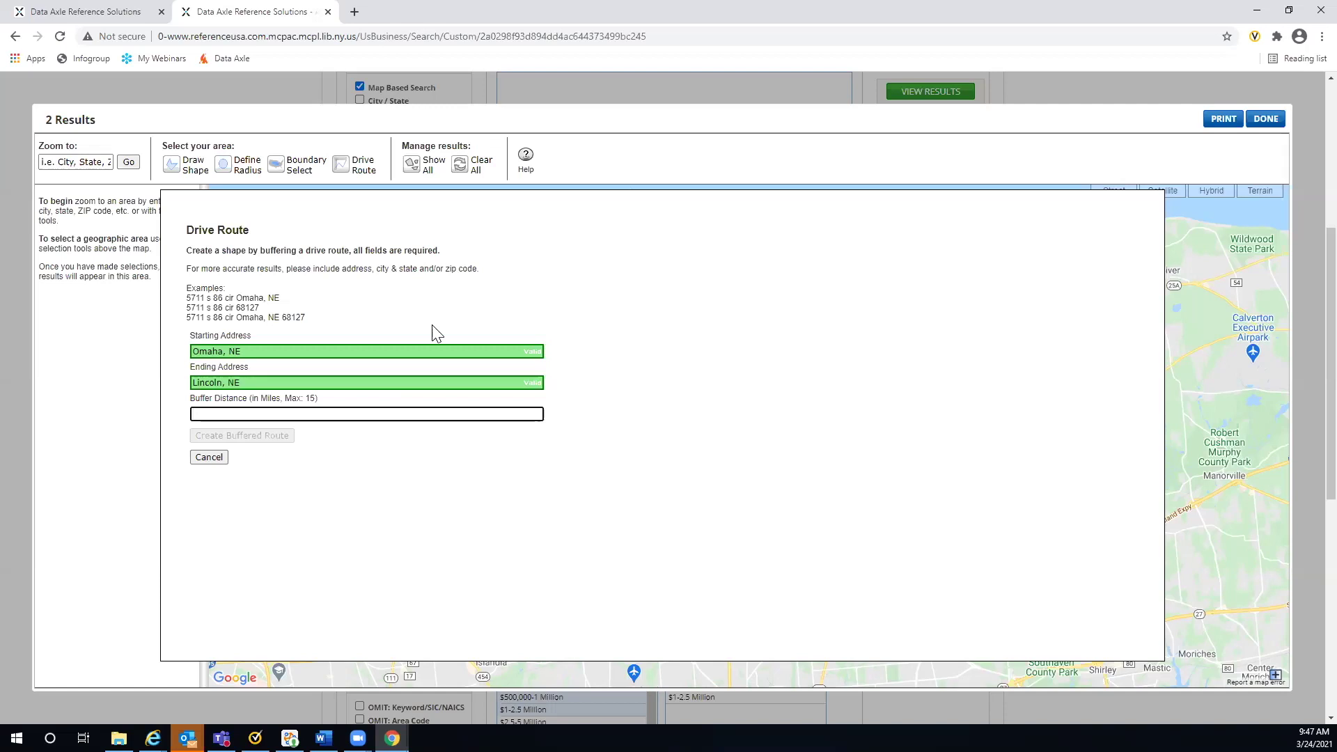
{"action": "type", "text": ".5"}
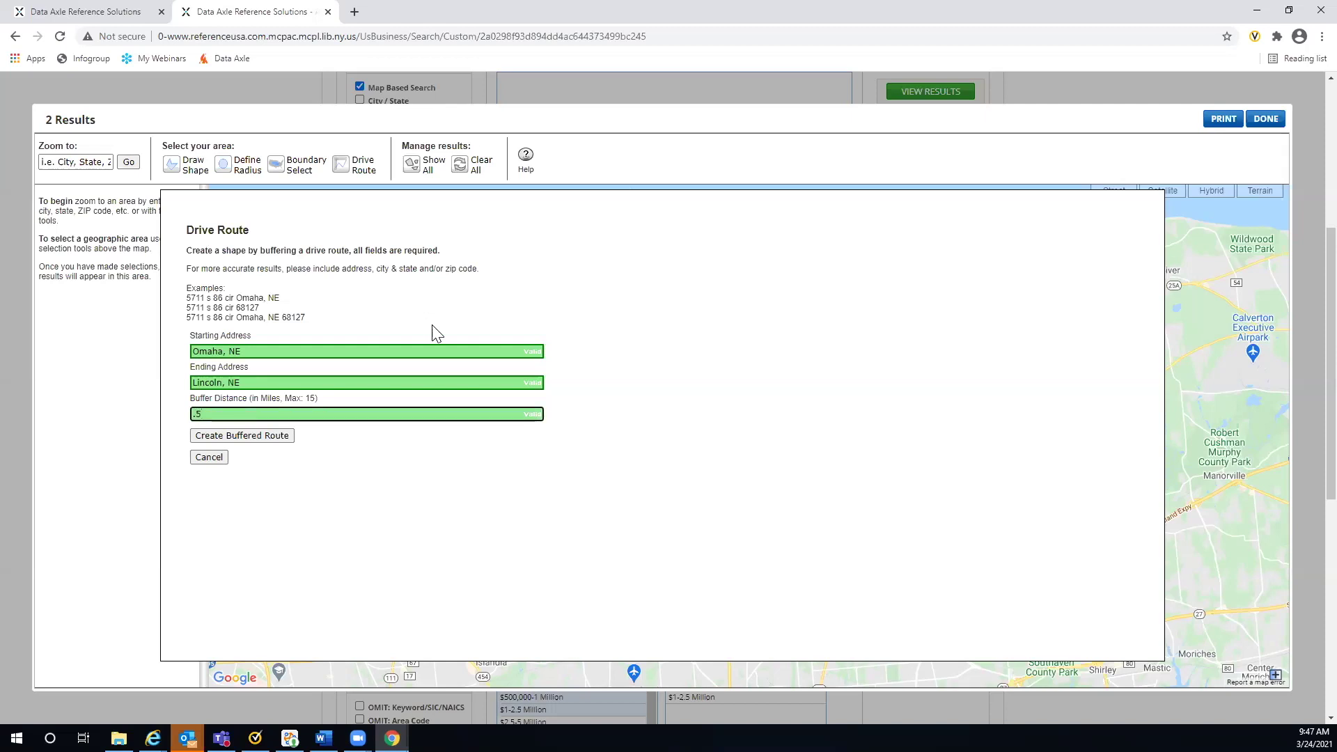
{"action": "left_click", "coordinate": [243, 435]}
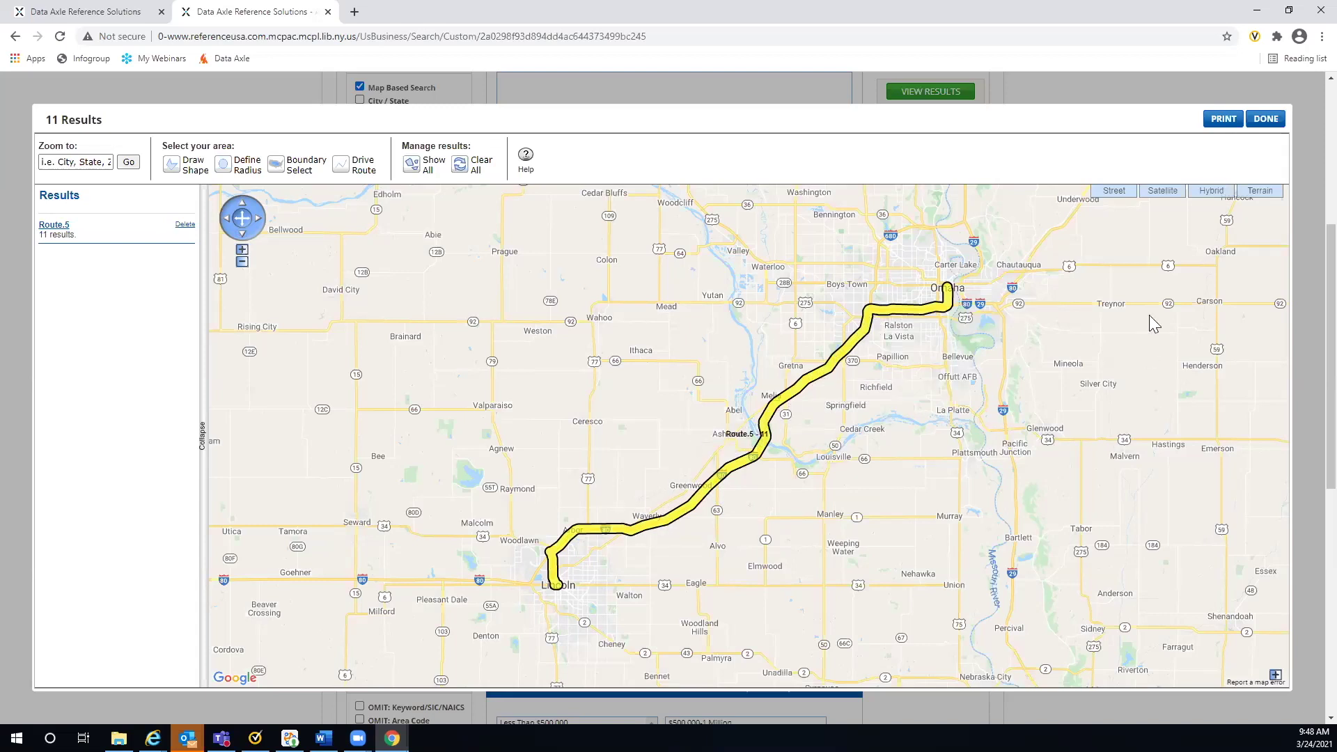
Apply the drive route as the search area and check the Coffee House record in Lincoln, NE from its results
{"action": "left_click", "coordinate": [1265, 122]}
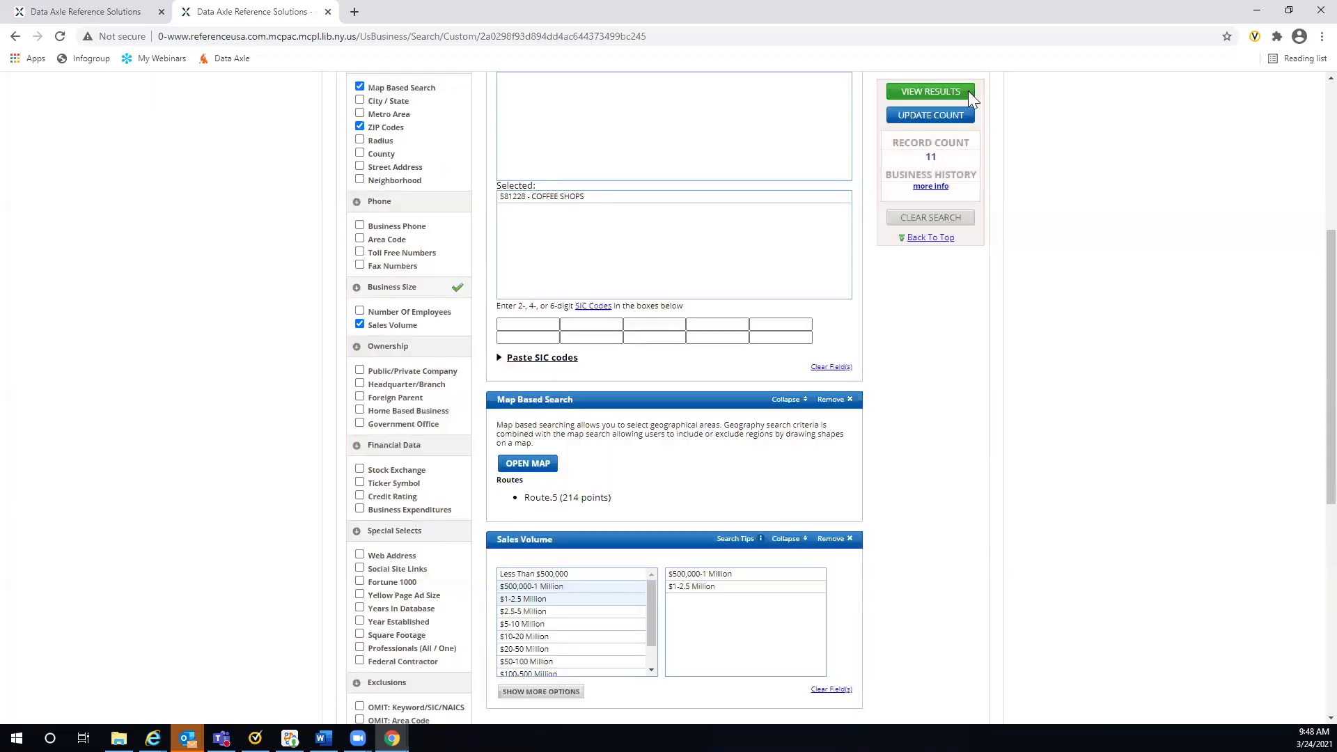
{"action": "left_click", "coordinate": [914, 94]}
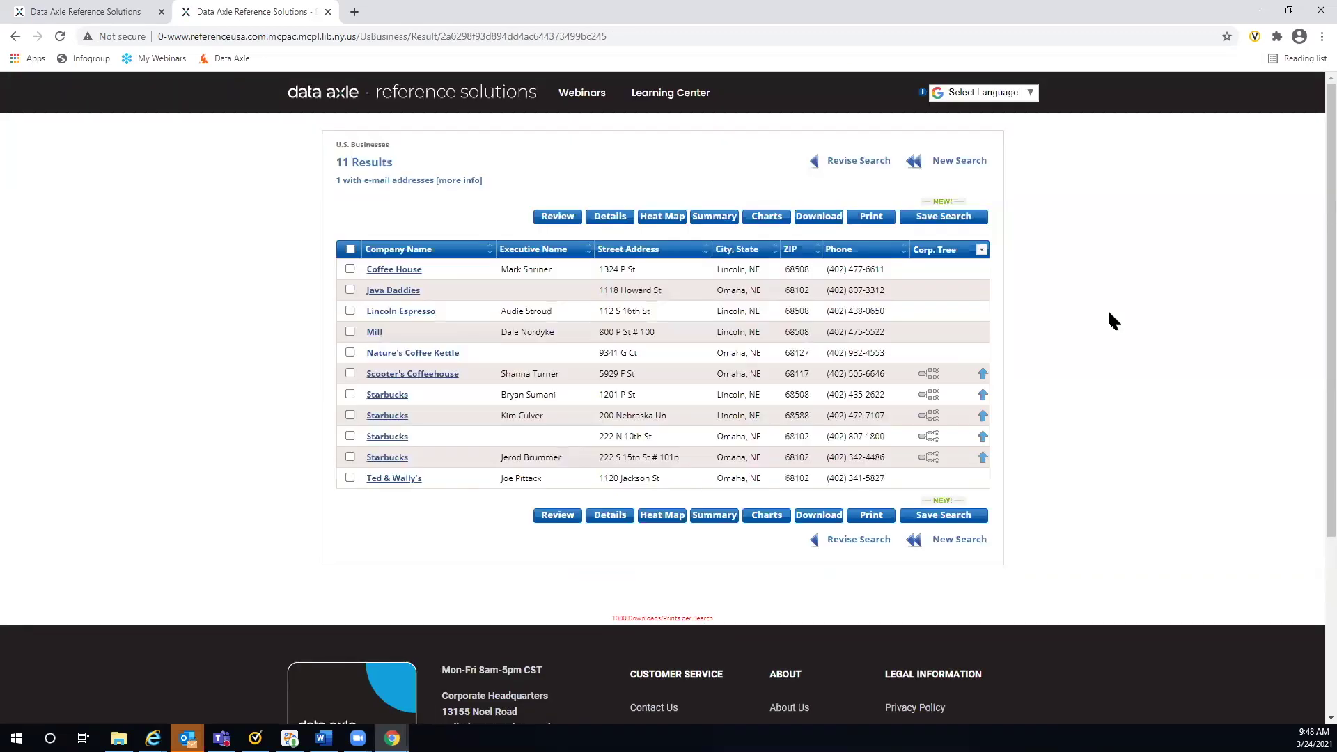
{"action": "left_click", "coordinate": [400, 271]}
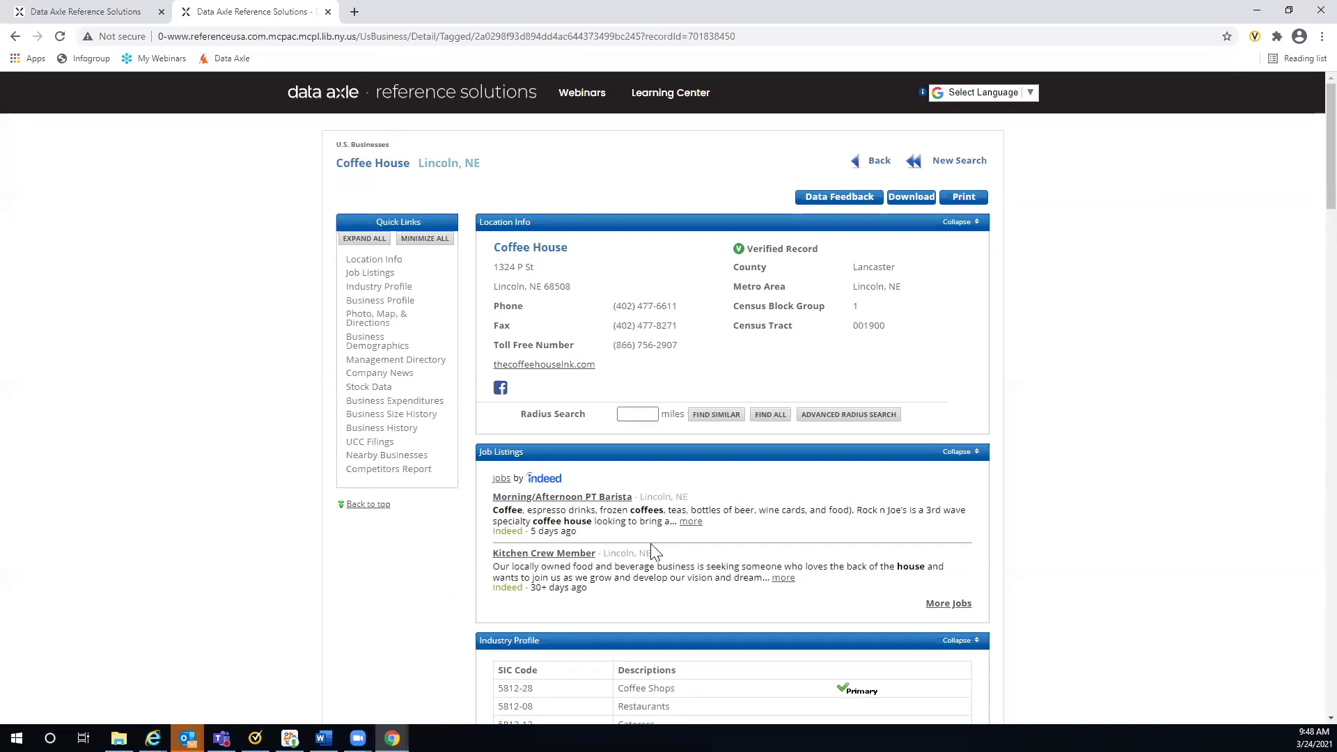
{"action": "left_click", "coordinate": [878, 162]}
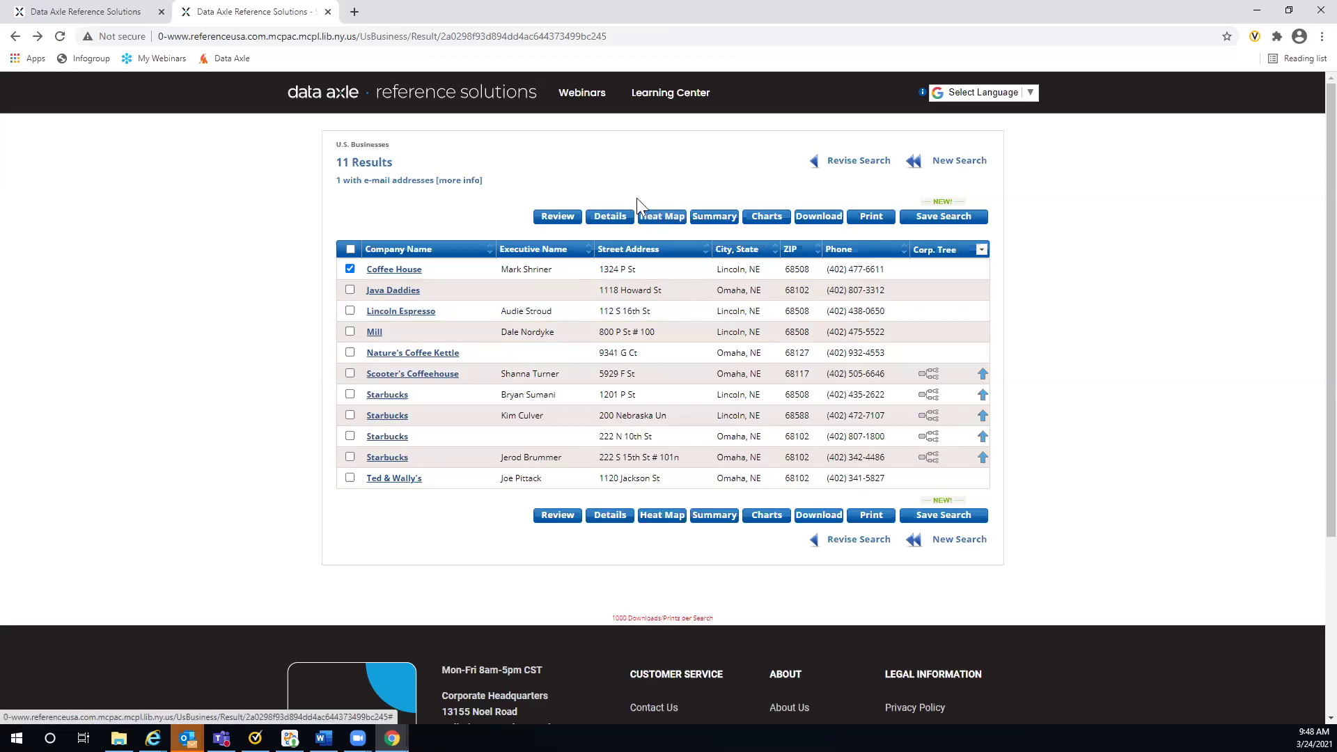
Generate a heat map of the results and examine where the coffee shops lie between Omaha and Lincoln
{"action": "left_click", "coordinate": [656, 217]}
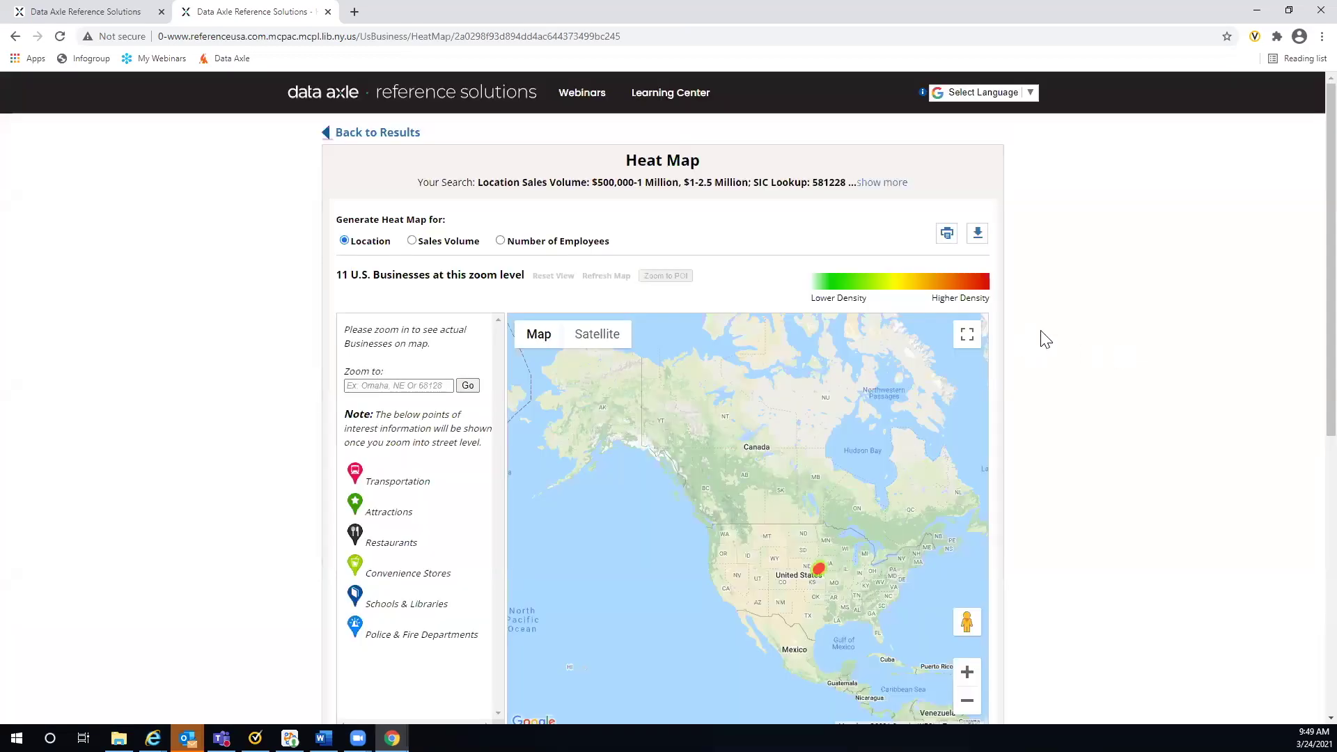
{"action": "scroll", "coordinate": [1058, 338], "scroll_direction": "down", "scroll_amount": 1}
{"action": "scroll", "coordinate": [1076, 339], "scroll_direction": "down", "scroll_amount": 1}
{"action": "left_click_drag", "start_coordinate": [781, 507], "coordinate": [689, 442]}
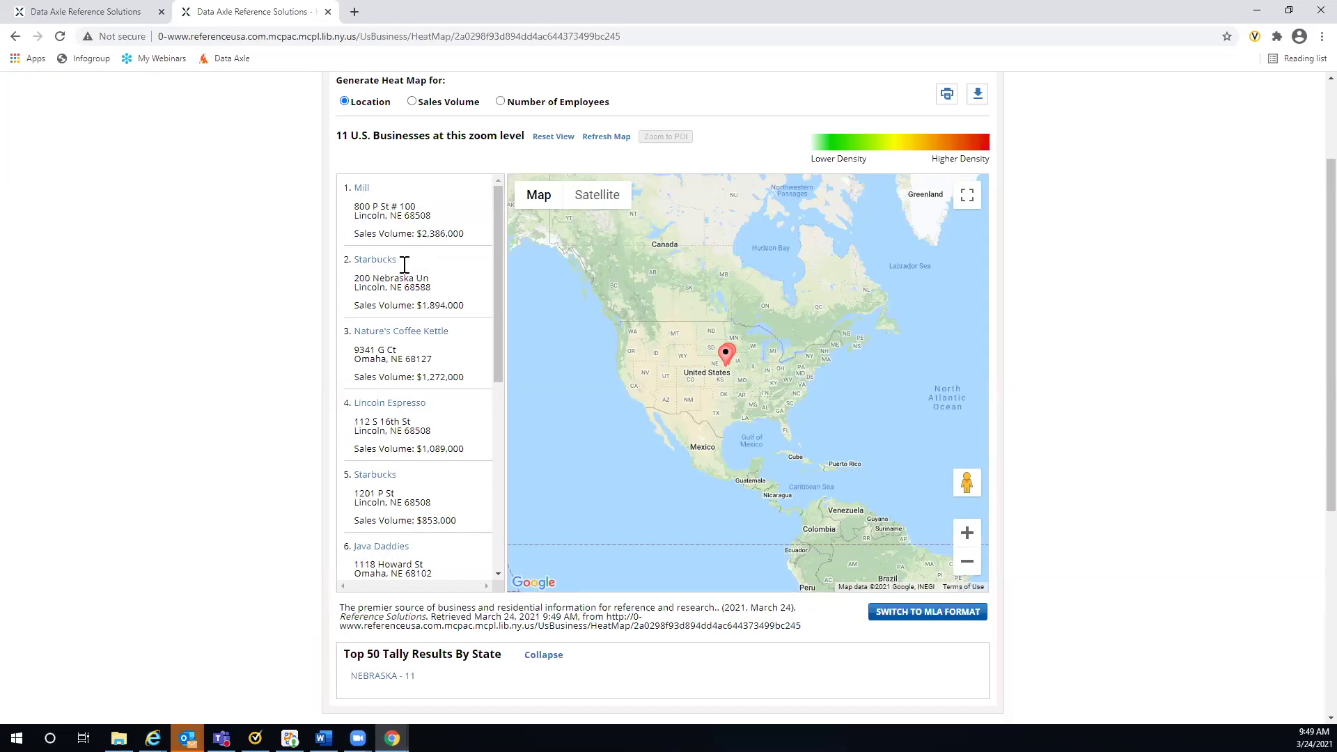
{"action": "left_click", "coordinate": [967, 534]}
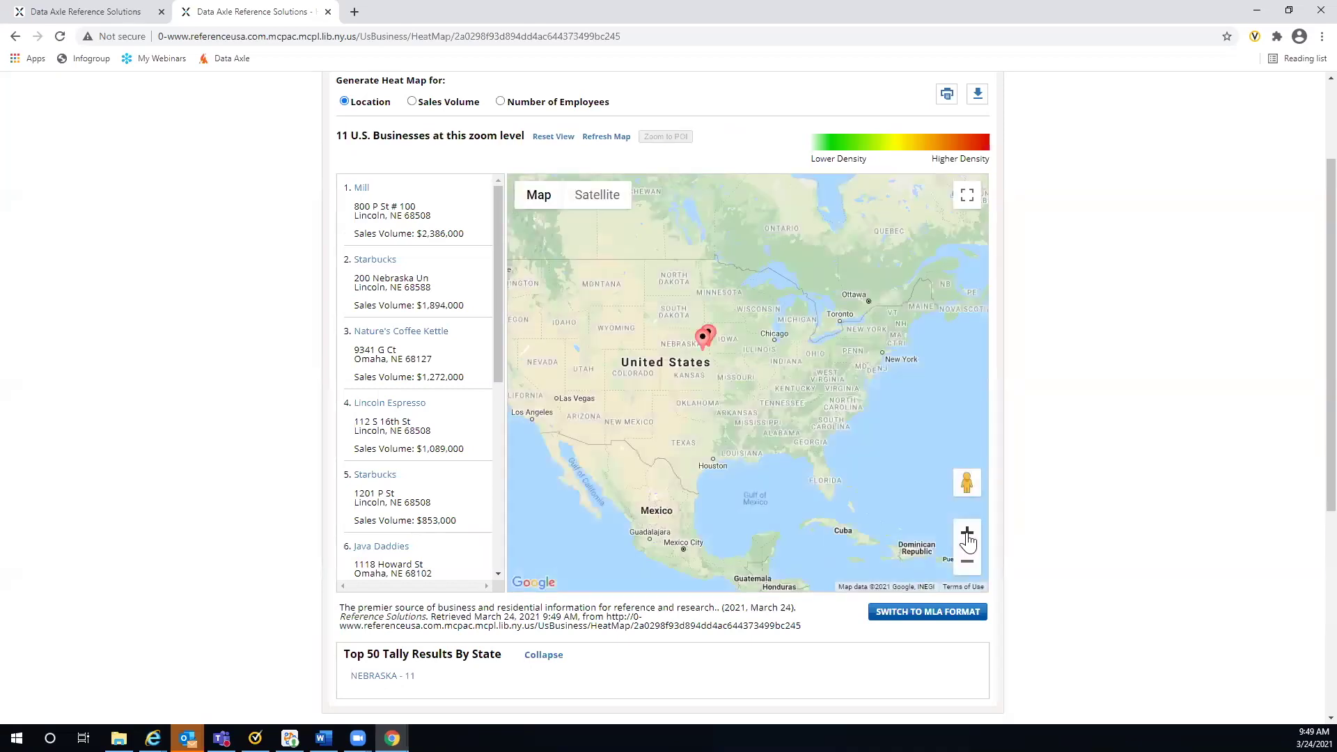
{"action": "left_click", "coordinate": [967, 537]}
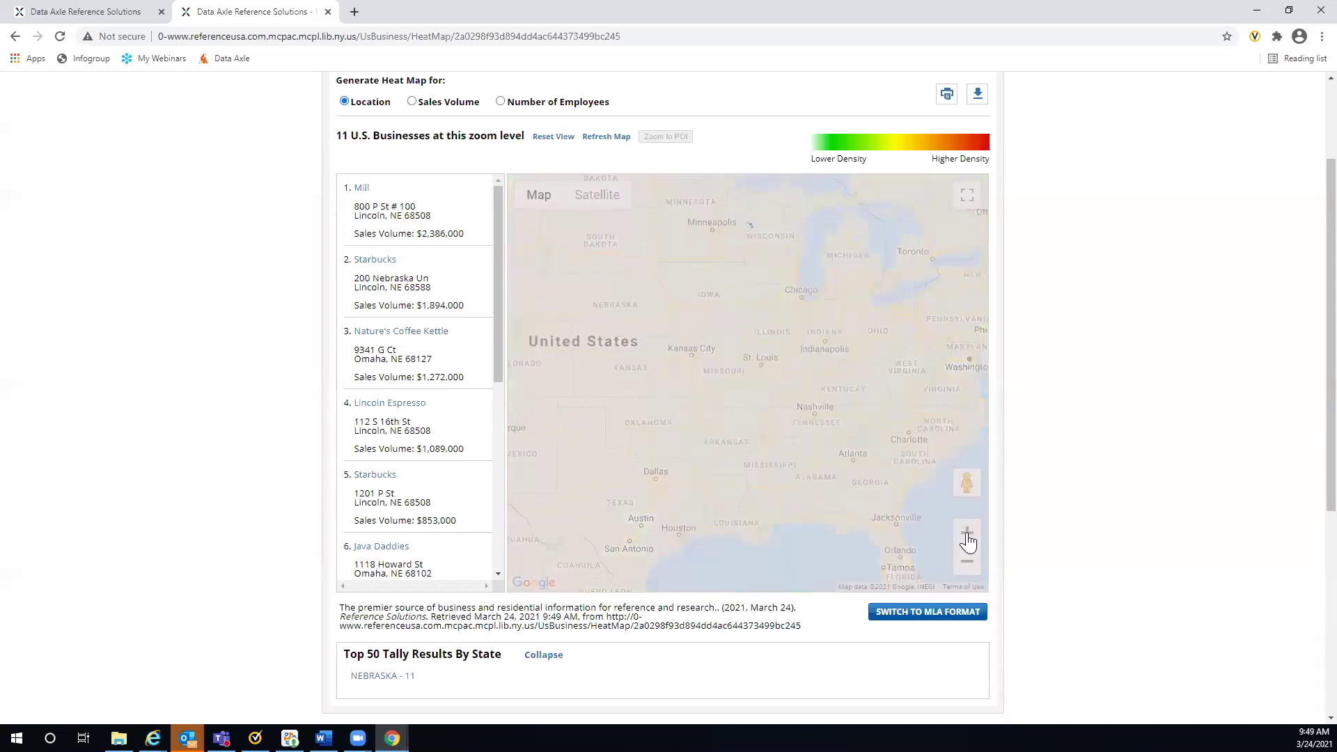
{"action": "left_click", "coordinate": [968, 537]}
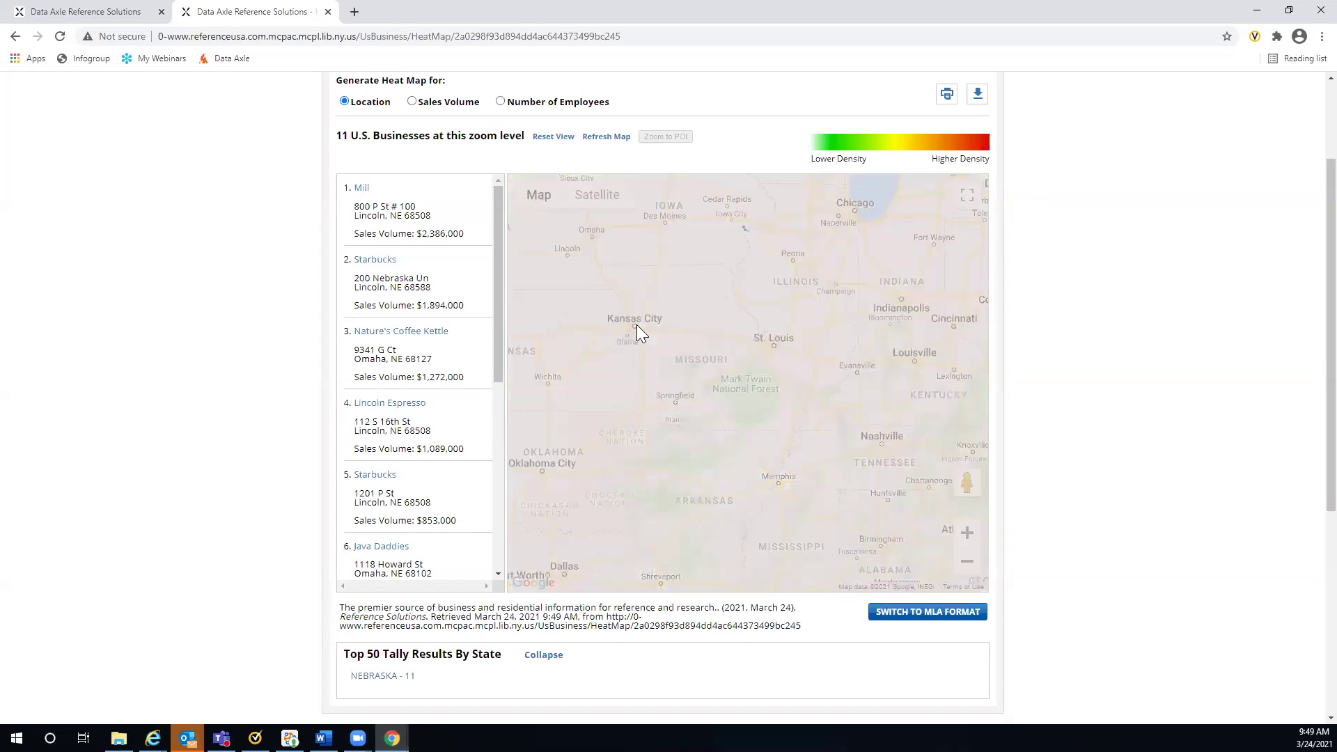
{"action": "left_click_drag", "start_coordinate": [636, 324], "coordinate": [793, 472]}
{"action": "left_click", "coordinate": [968, 535]}
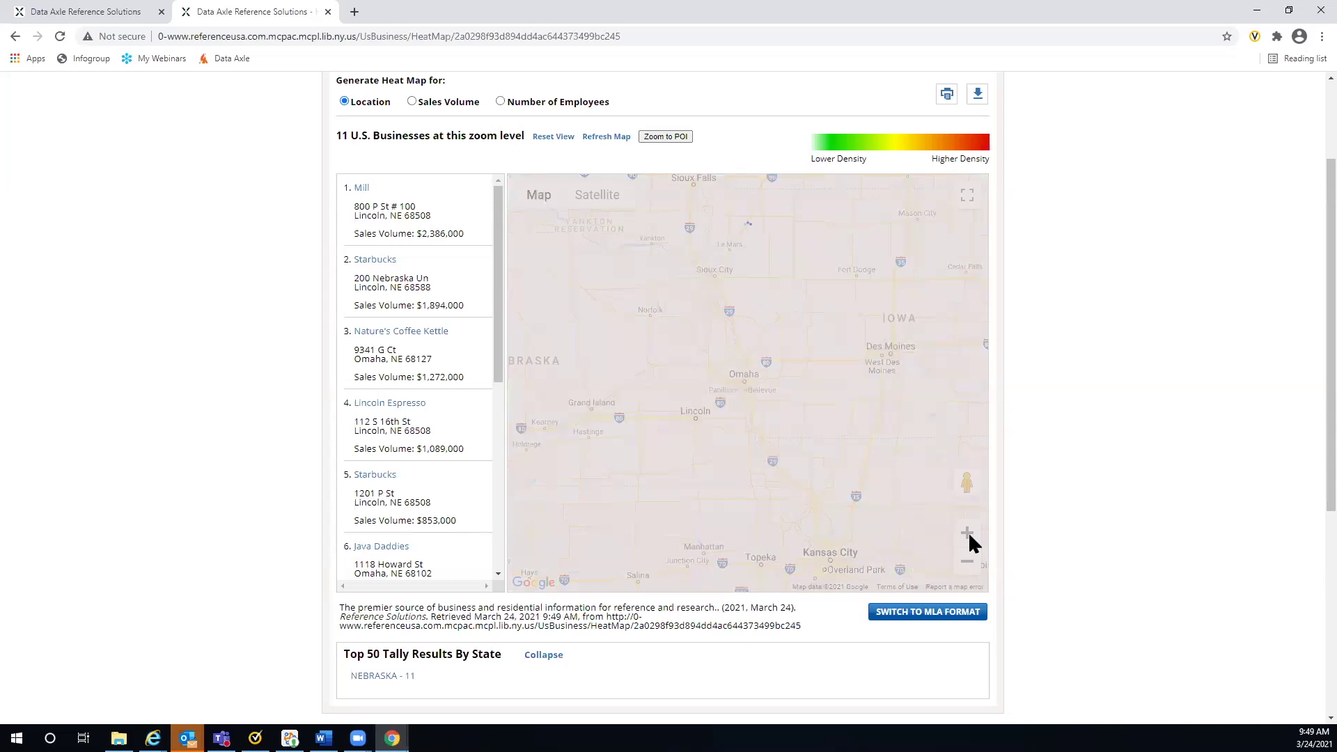
{"action": "left_click", "coordinate": [968, 533]}
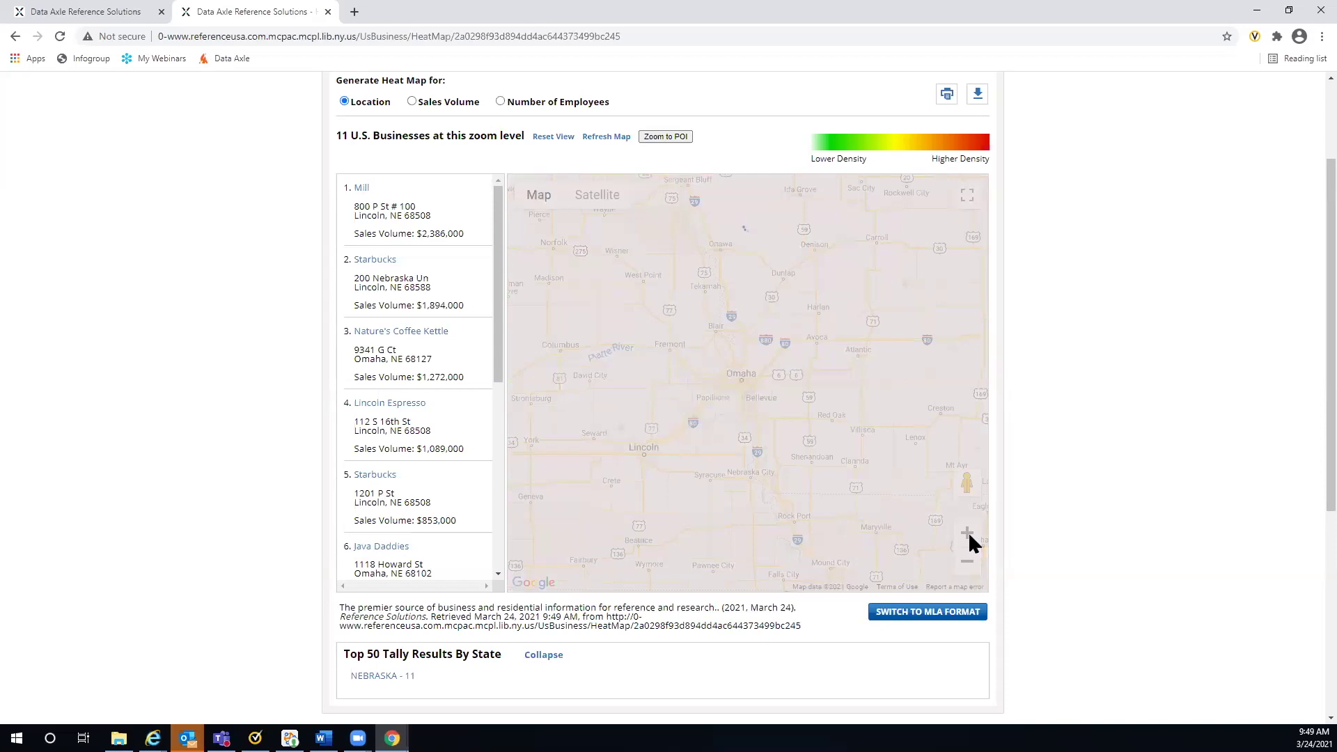
{"action": "left_click", "coordinate": [968, 533]}
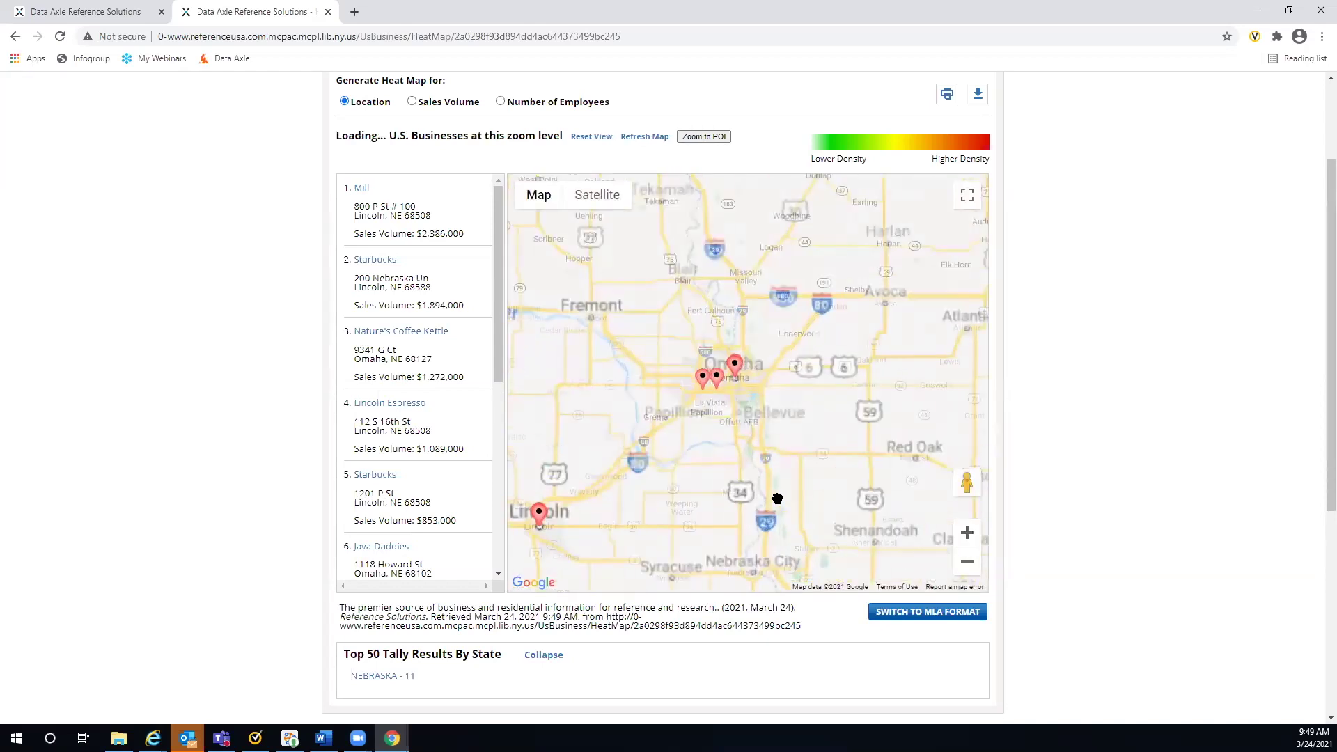
{"action": "left_click_drag", "start_coordinate": [774, 499], "coordinate": [889, 388]}
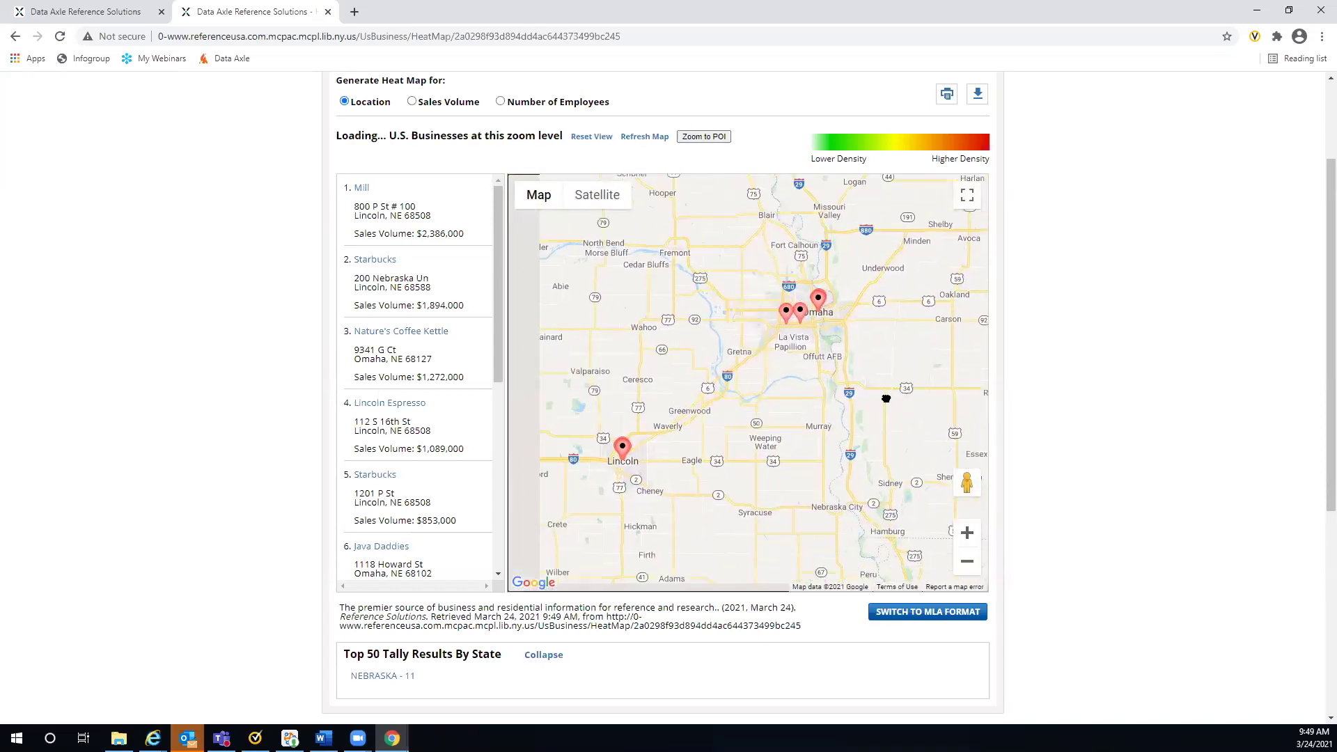
Examine the coffee shop locations between Omaha and Lincoln closer up on the heat map and return to the results list
{"action": "left_click", "coordinate": [966, 533]}
{"action": "left_click_drag", "start_coordinate": [766, 447], "coordinate": [770, 516]}
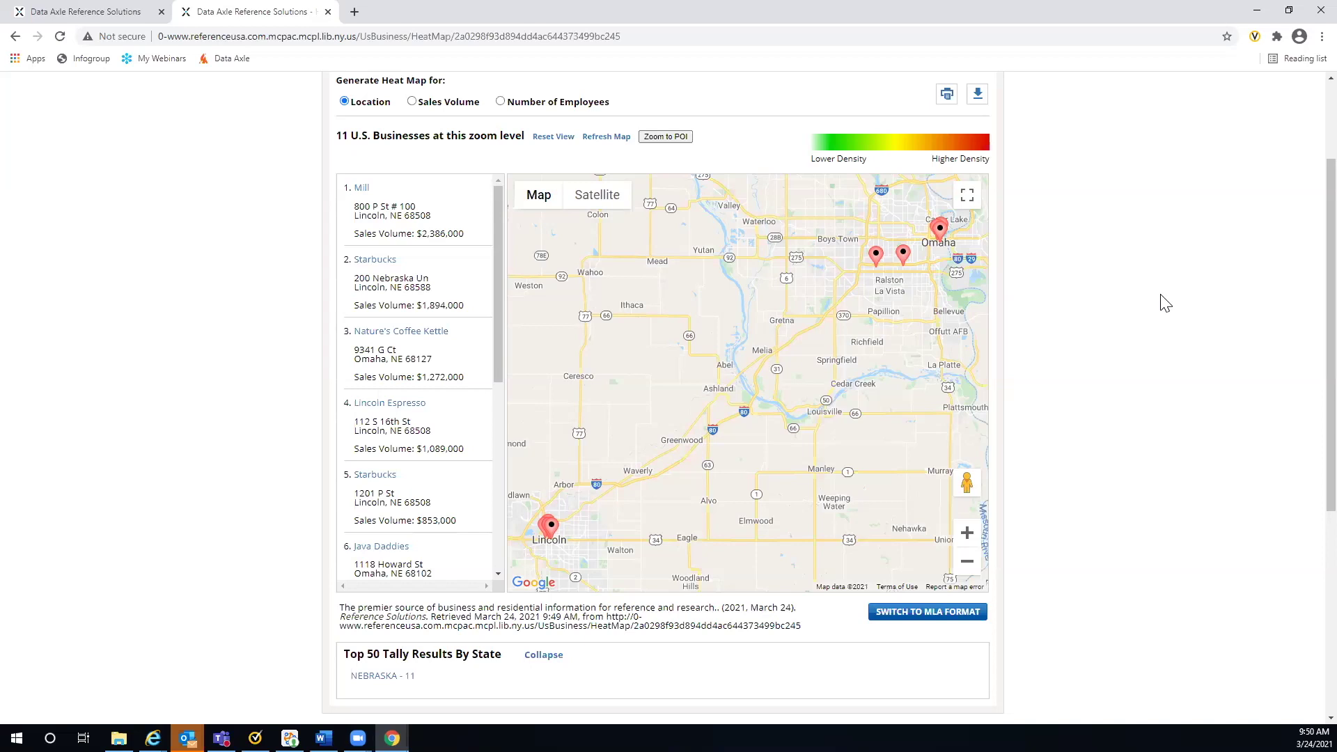
{"action": "scroll", "coordinate": [1164, 300], "scroll_direction": "up", "scroll_amount": 2}
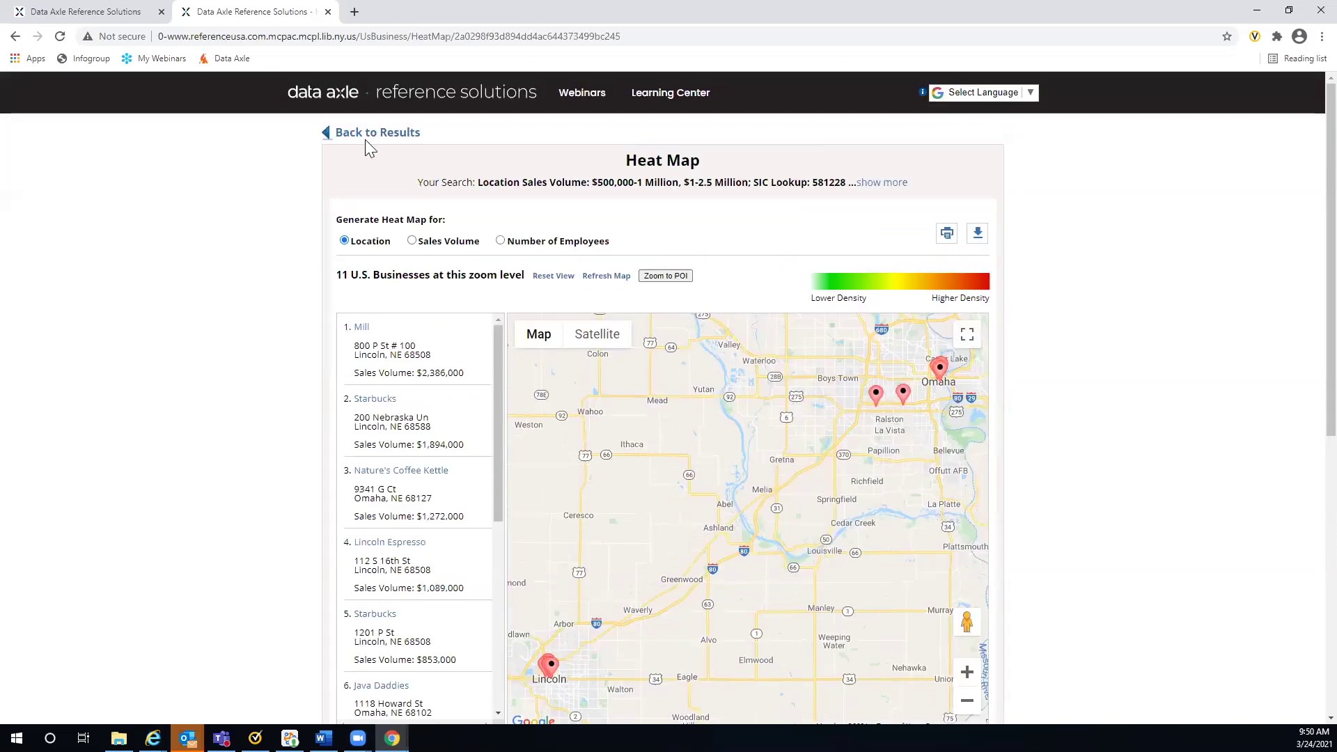
{"action": "left_click", "coordinate": [401, 139]}
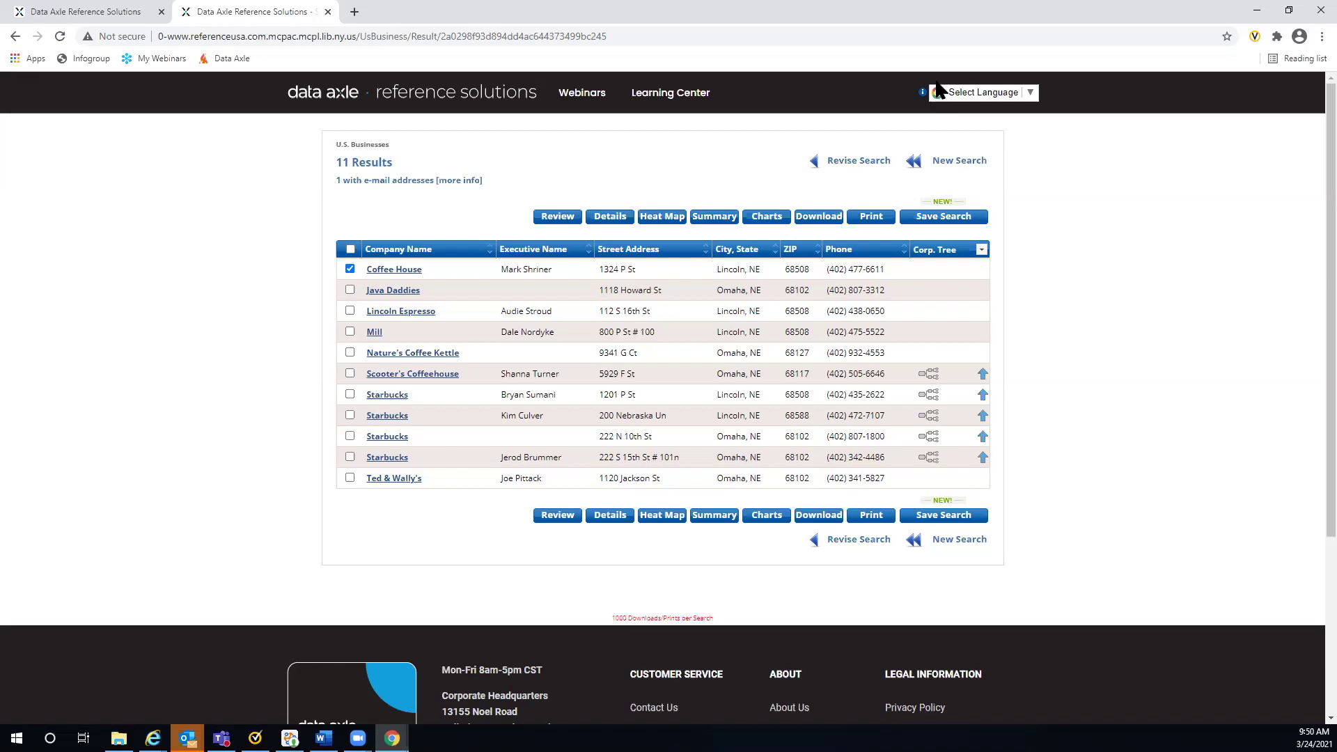
Return to the list of available databases and open the U.S. Jobs / Internships database
{"action": "left_click", "coordinate": [442, 102]}
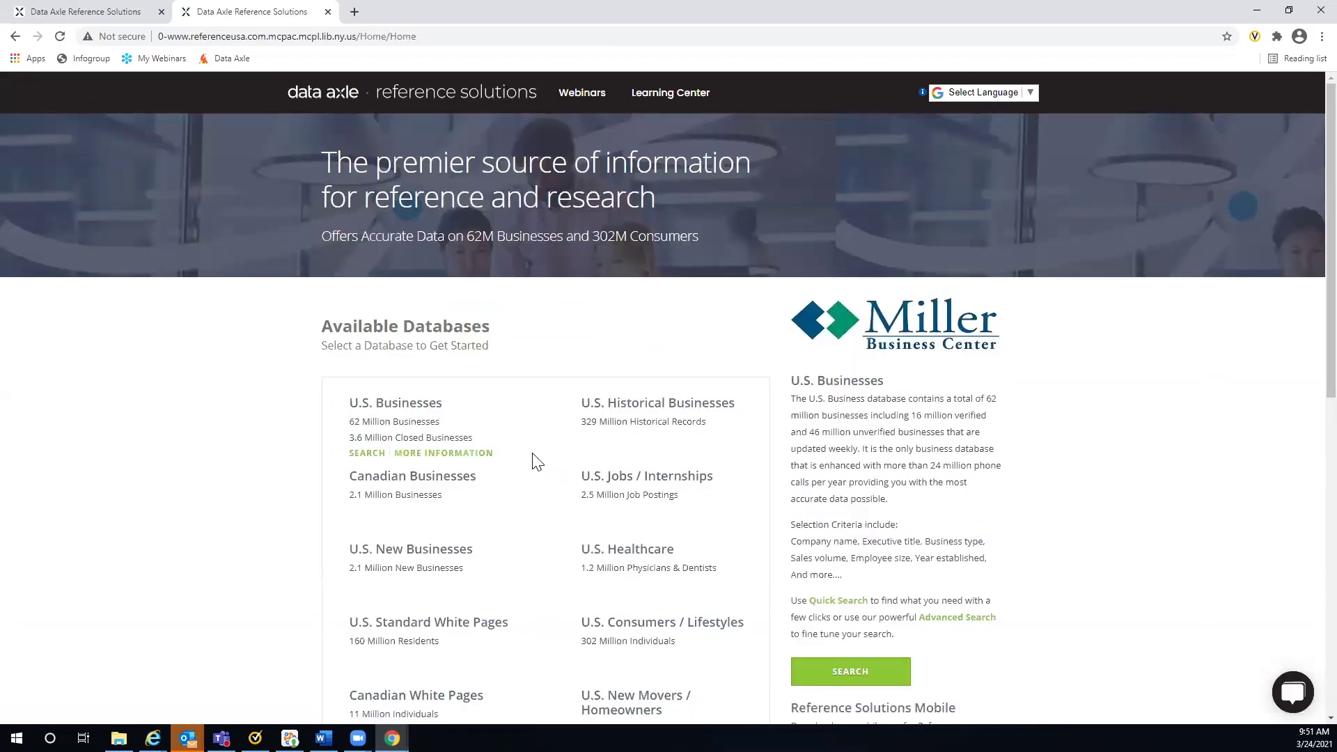
{"action": "scroll", "coordinate": [534, 418], "scroll_direction": "down", "scroll_amount": 2}
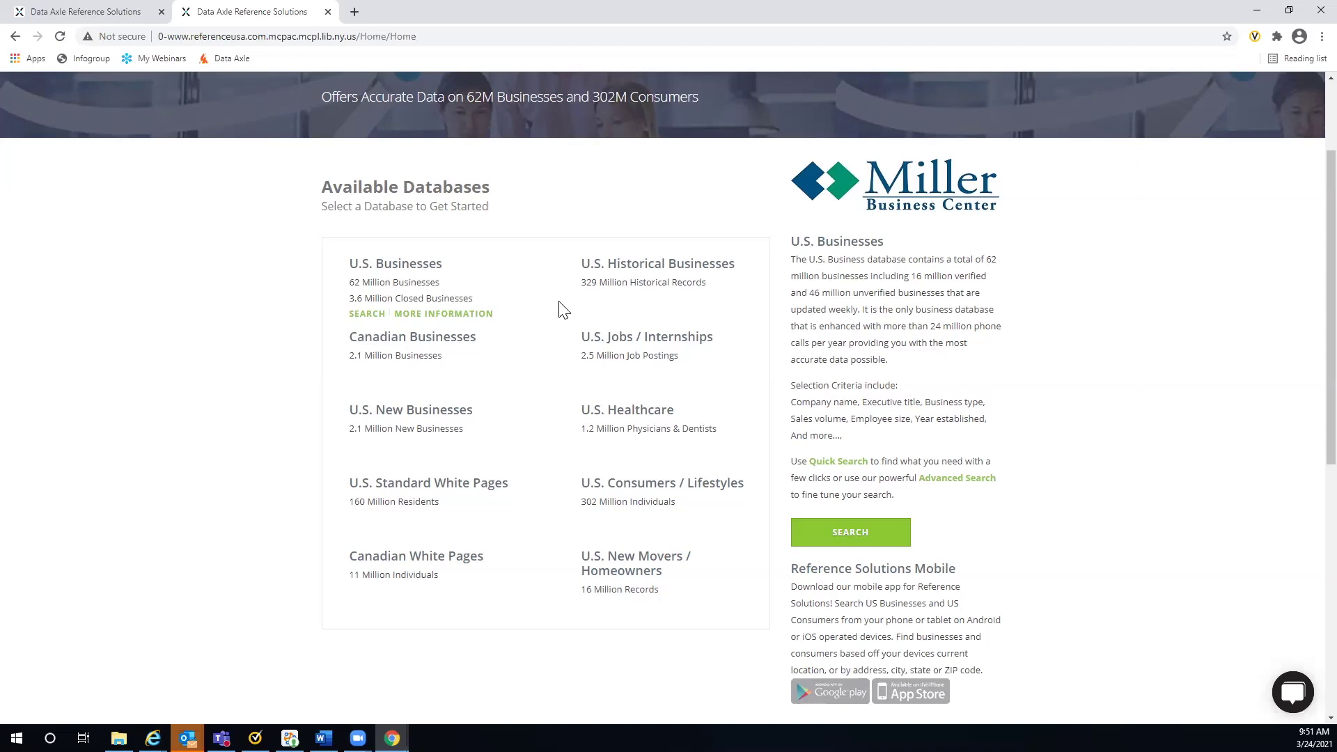
{"action": "left_click", "coordinate": [623, 340]}
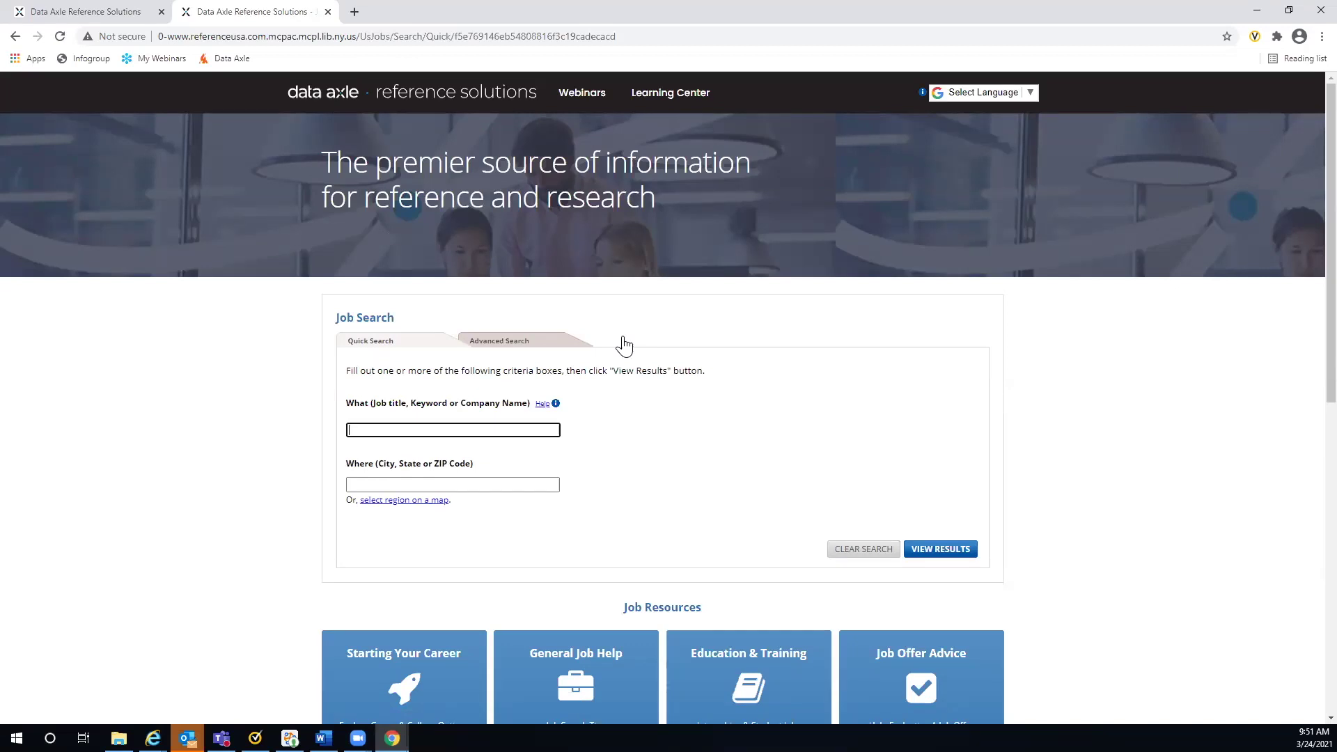
Run a quick job search for librarian in Daytona Beach, FL
{"action": "scroll", "coordinate": [662, 373], "scroll_direction": "down", "scroll_amount": 1}
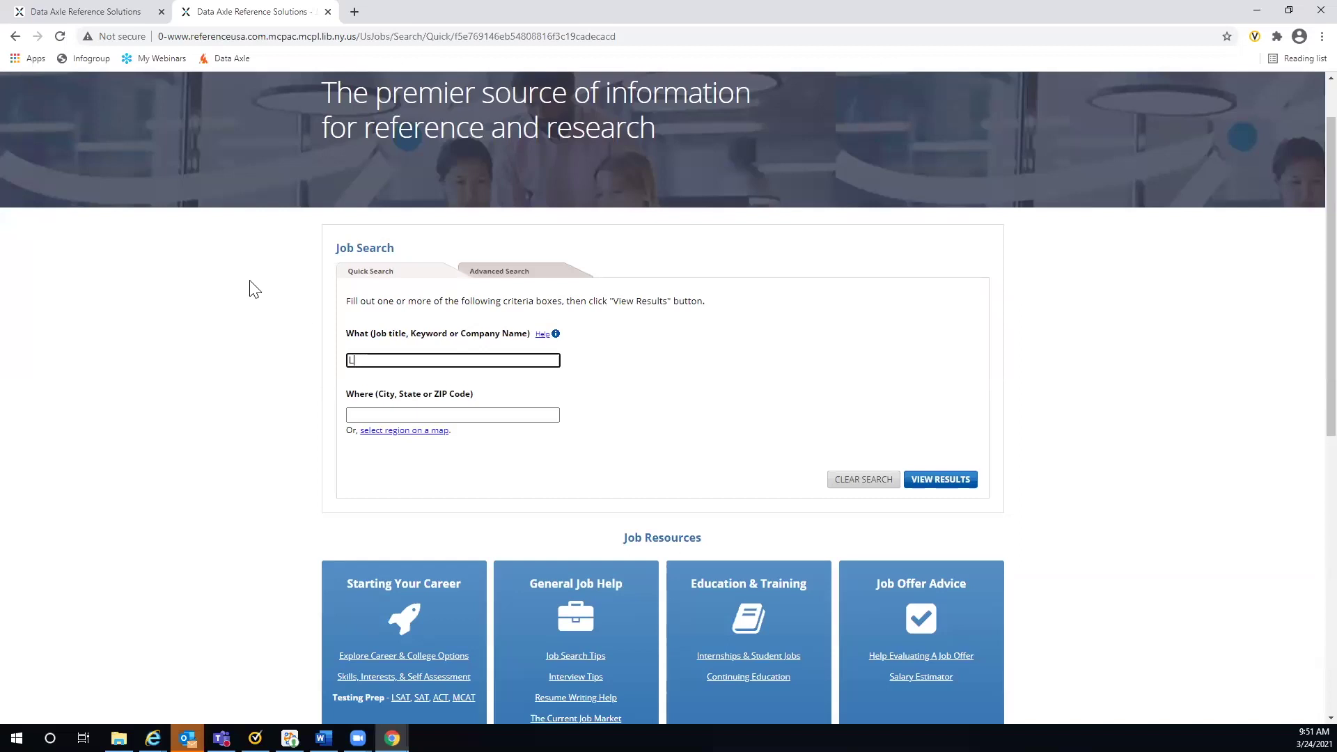
{"action": "type", "text": "ibr"}
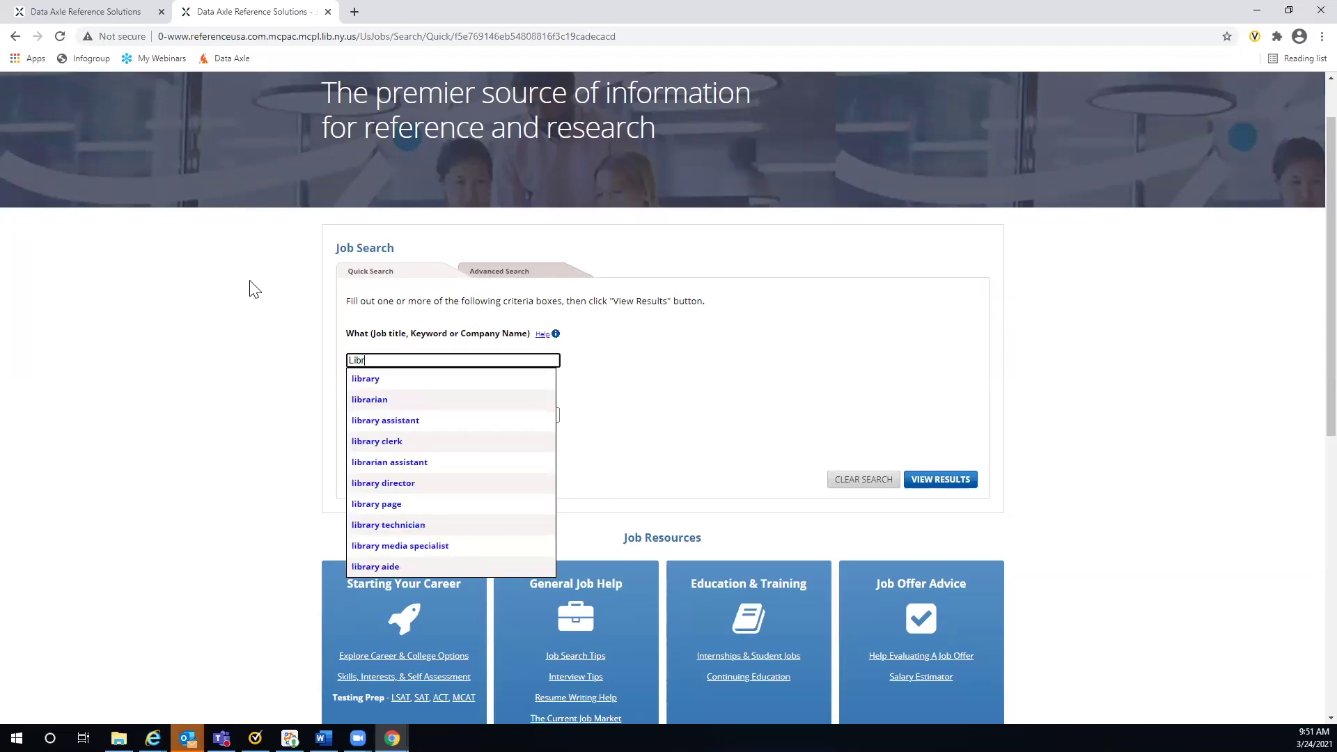
{"action": "left_click", "coordinate": [370, 400]}
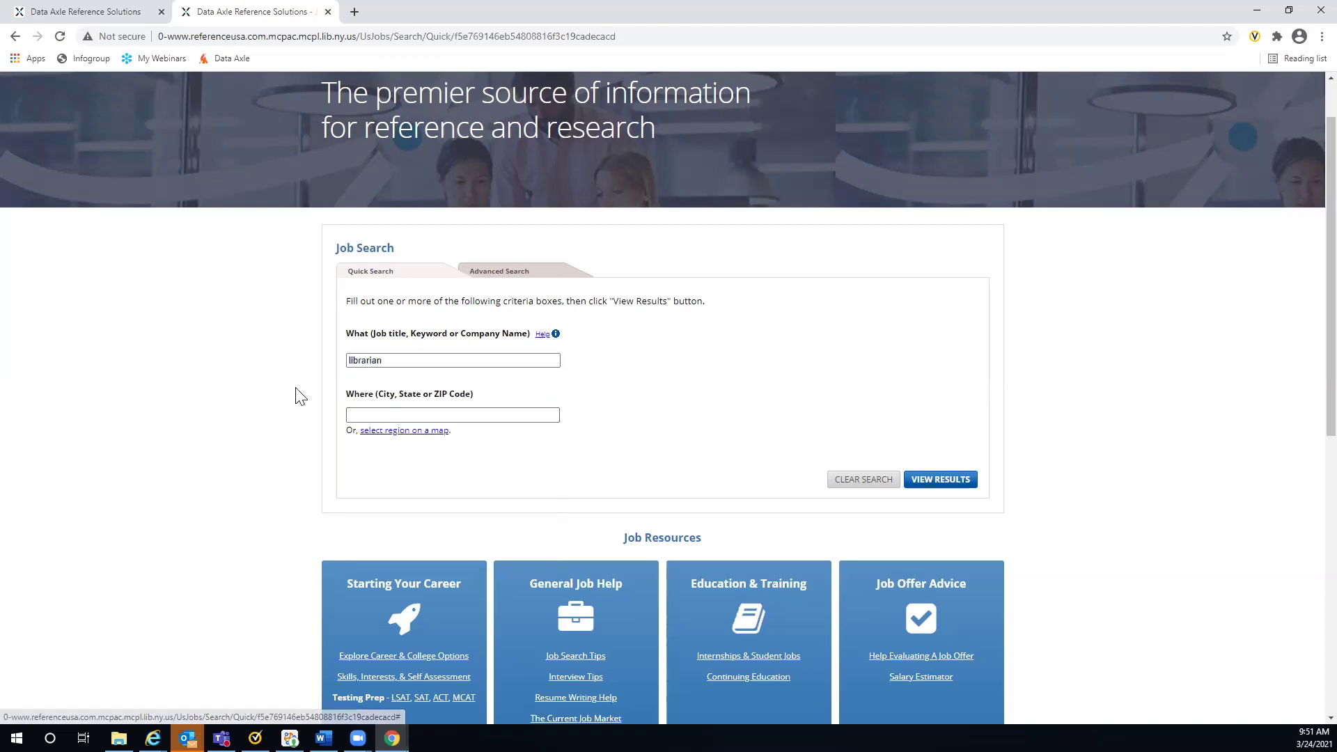
{"action": "left_click", "coordinate": [353, 415]}
{"action": "type", "text": "Da"}
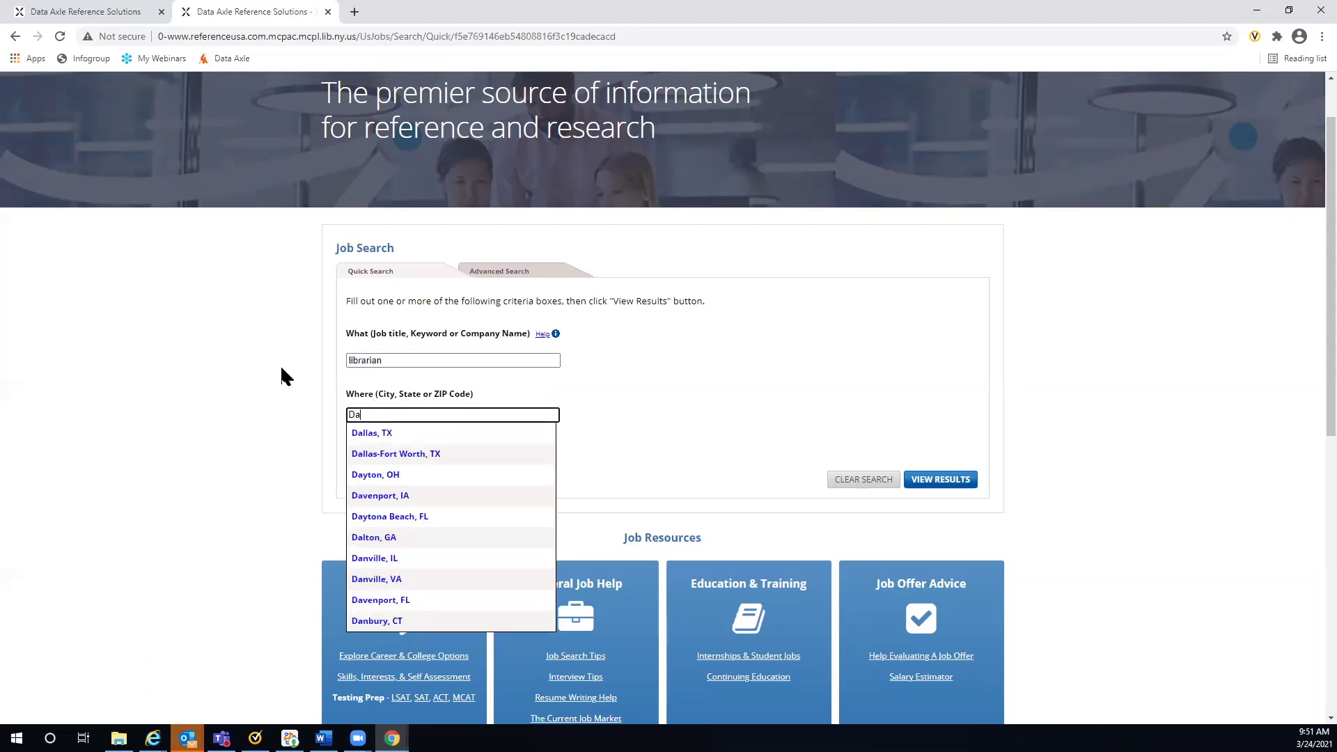
{"action": "type", "text": "ytona Beach, FL"}
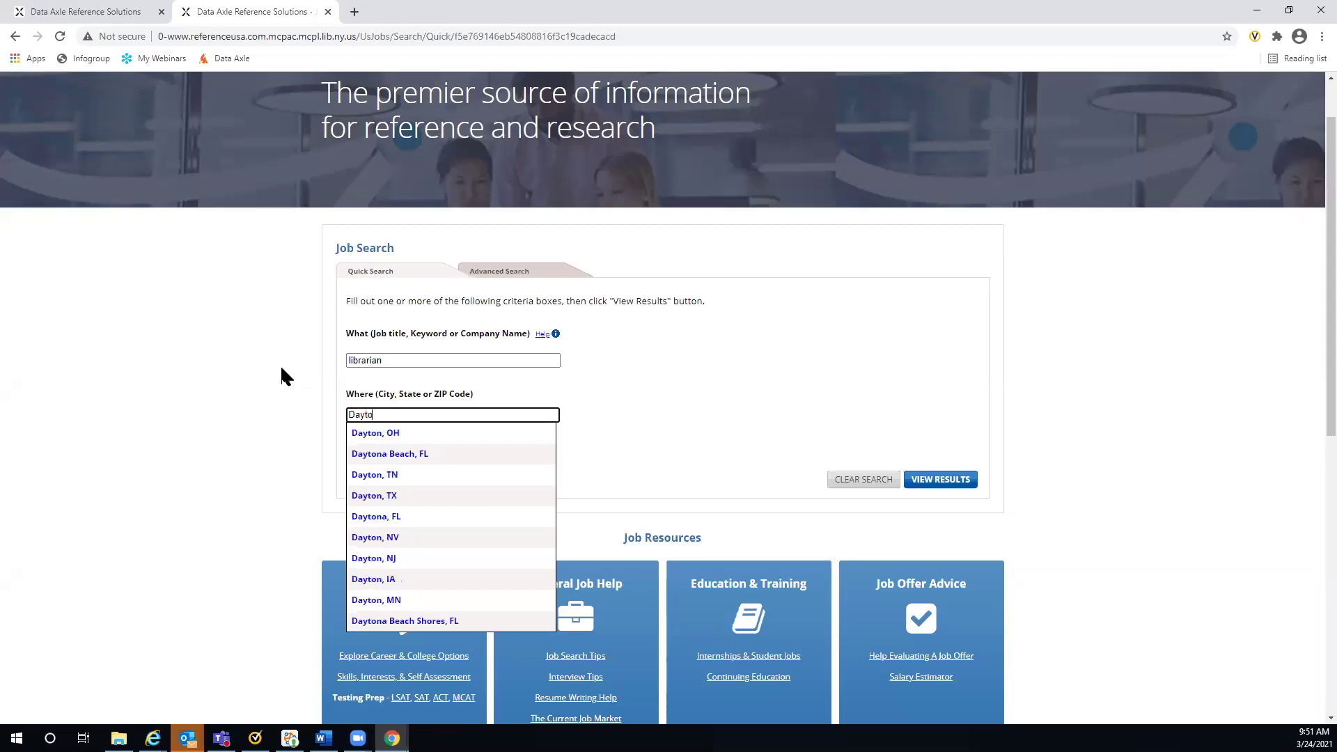
{"action": "left_click", "coordinate": [418, 456]}
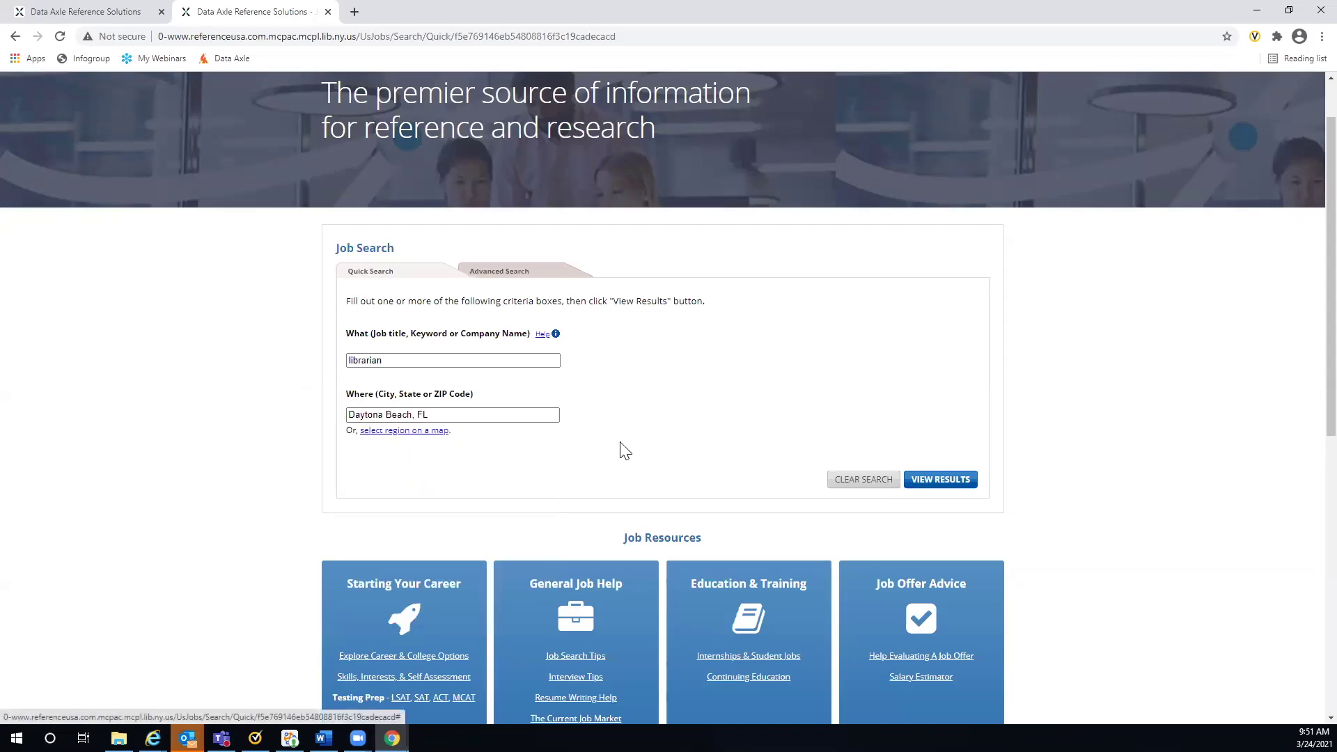
{"action": "left_click", "coordinate": [931, 481]}
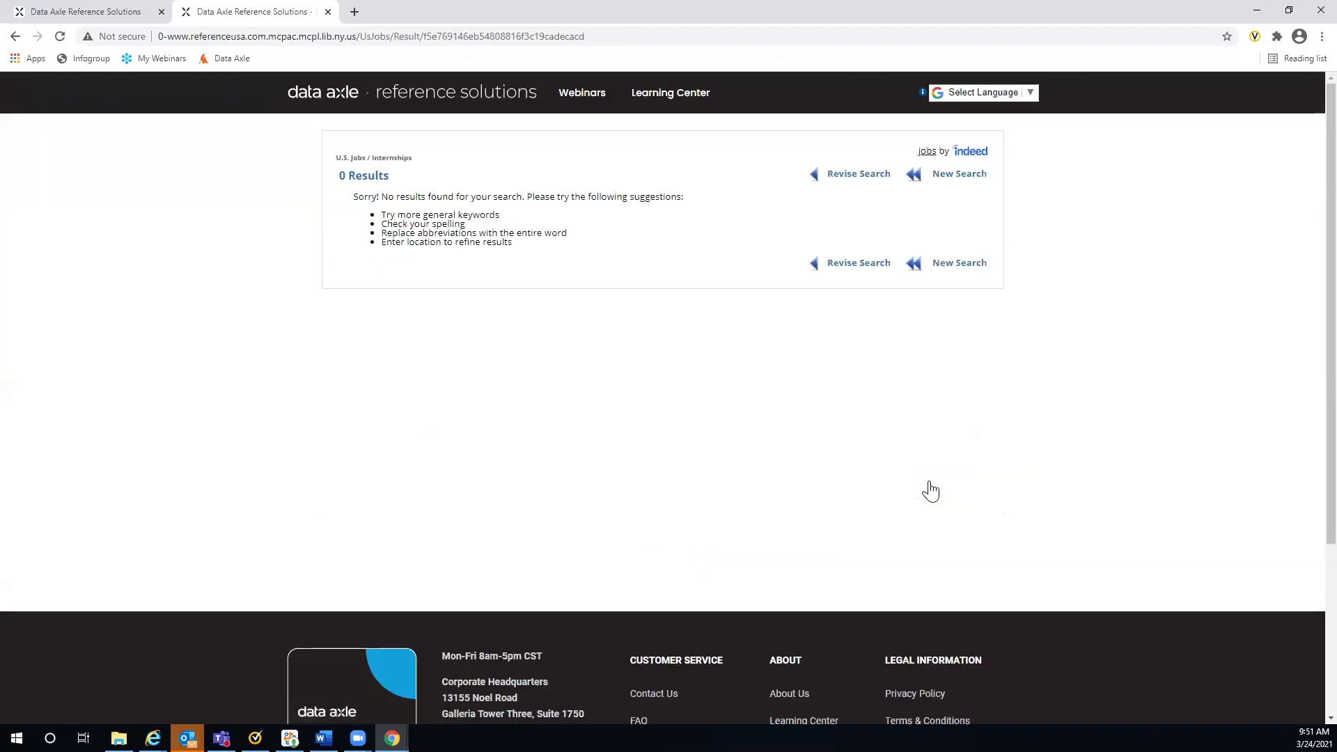
Revise the job search by switching to the advanced search and requiring the word librarian
{"action": "left_click", "coordinate": [851, 176]}
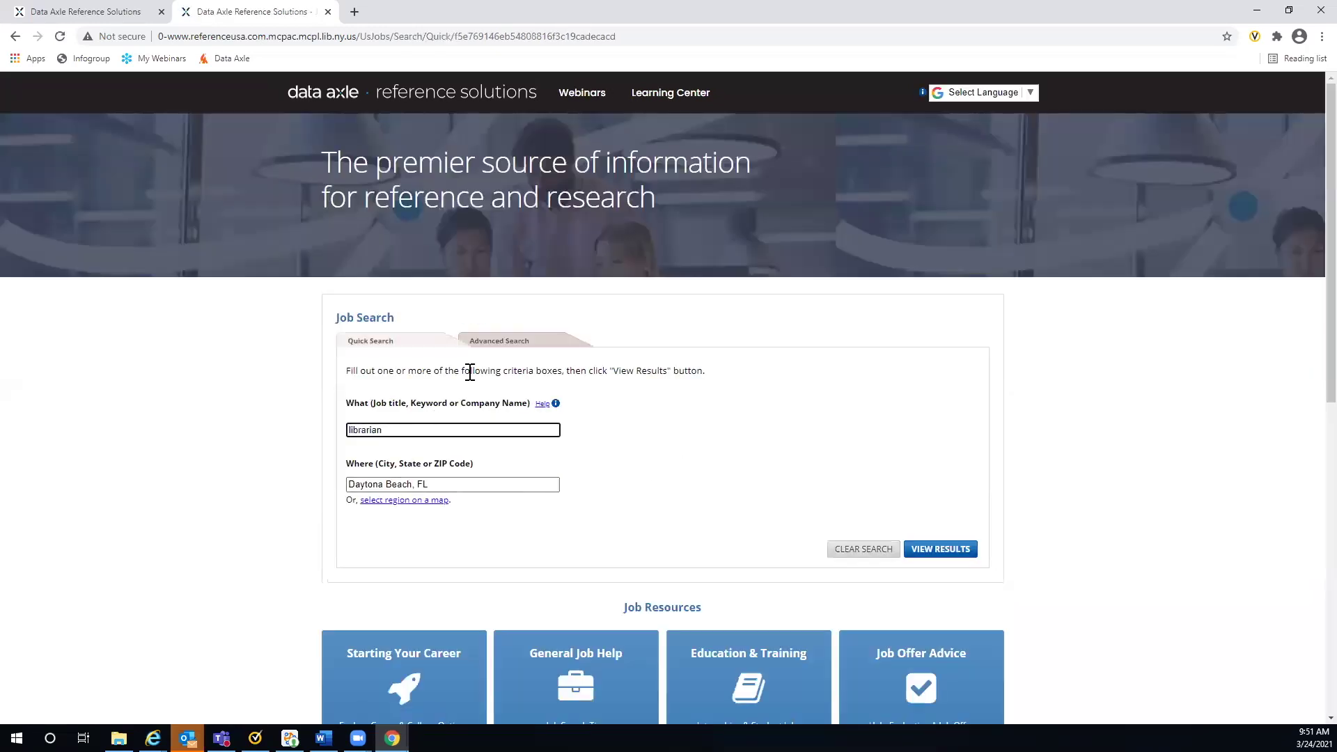
{"action": "left_click", "coordinate": [499, 346]}
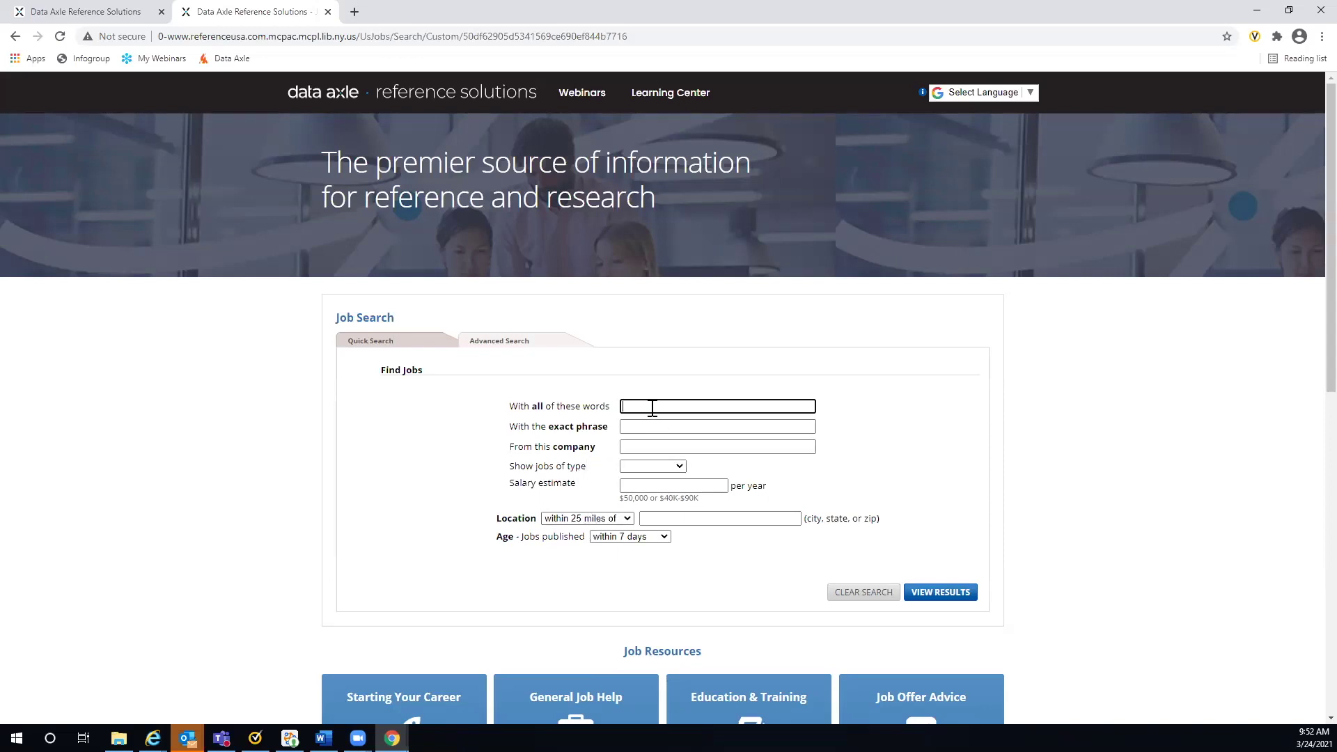
{"action": "type", "text": "Librar"}
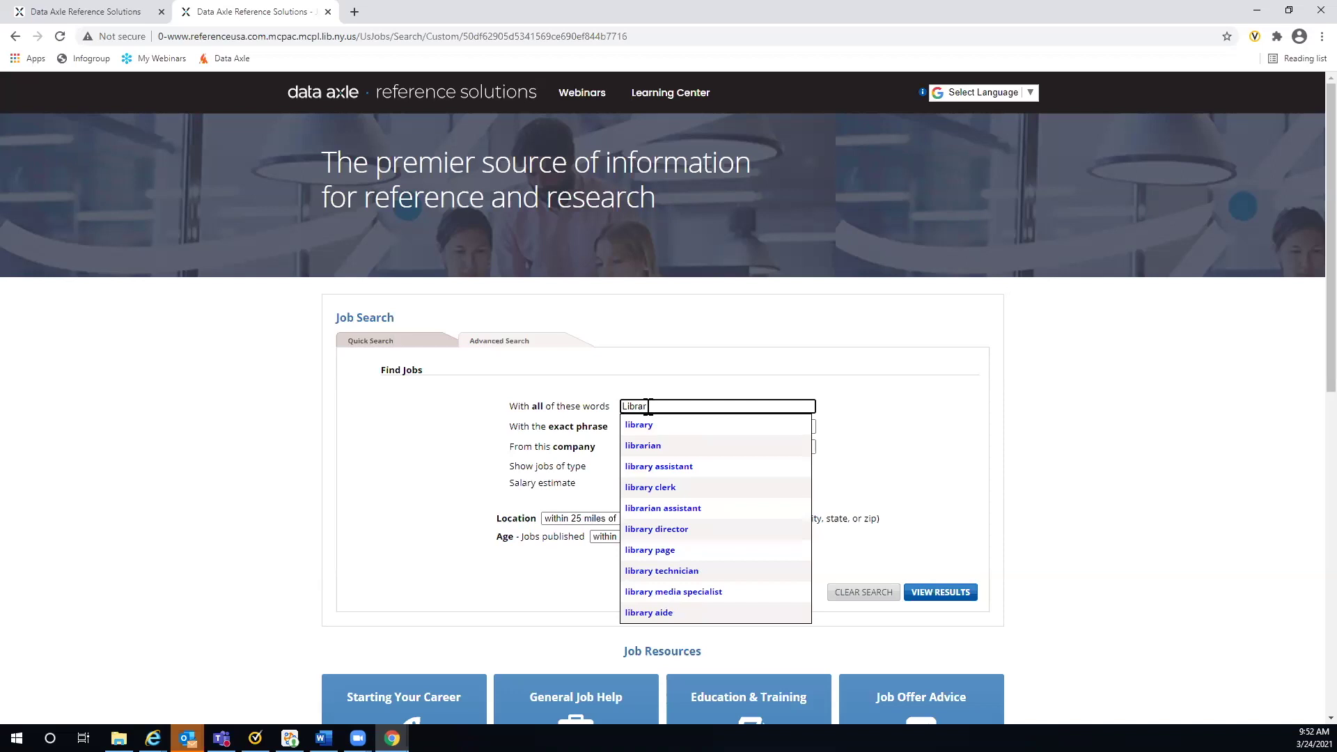
{"action": "left_click", "coordinate": [646, 447]}
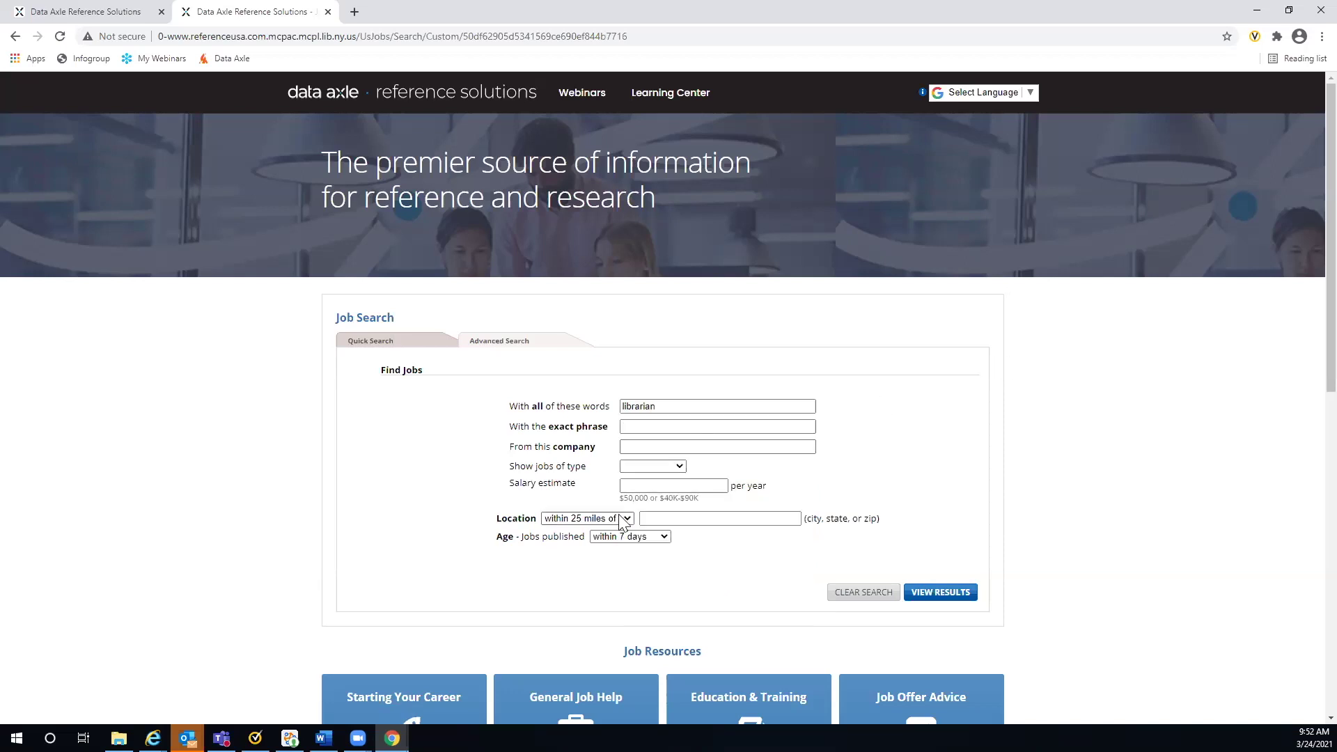
Limit the search to jobs within 50 miles of Daytona Beach, FL published within 15 days, and view the results
{"action": "left_click", "coordinate": [629, 519]}
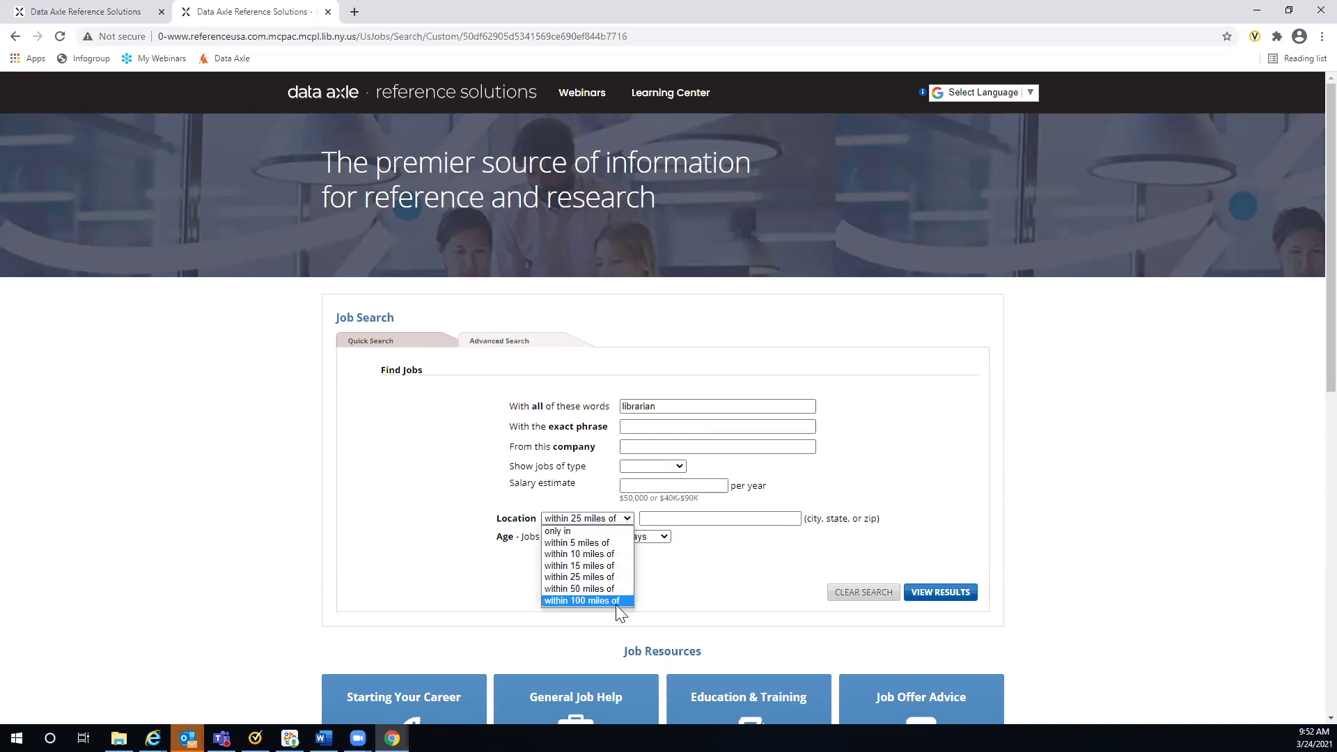
{"action": "left_click", "coordinate": [602, 591]}
{"action": "left_click", "coordinate": [652, 519]}
{"action": "type", "text": "Dayt"}
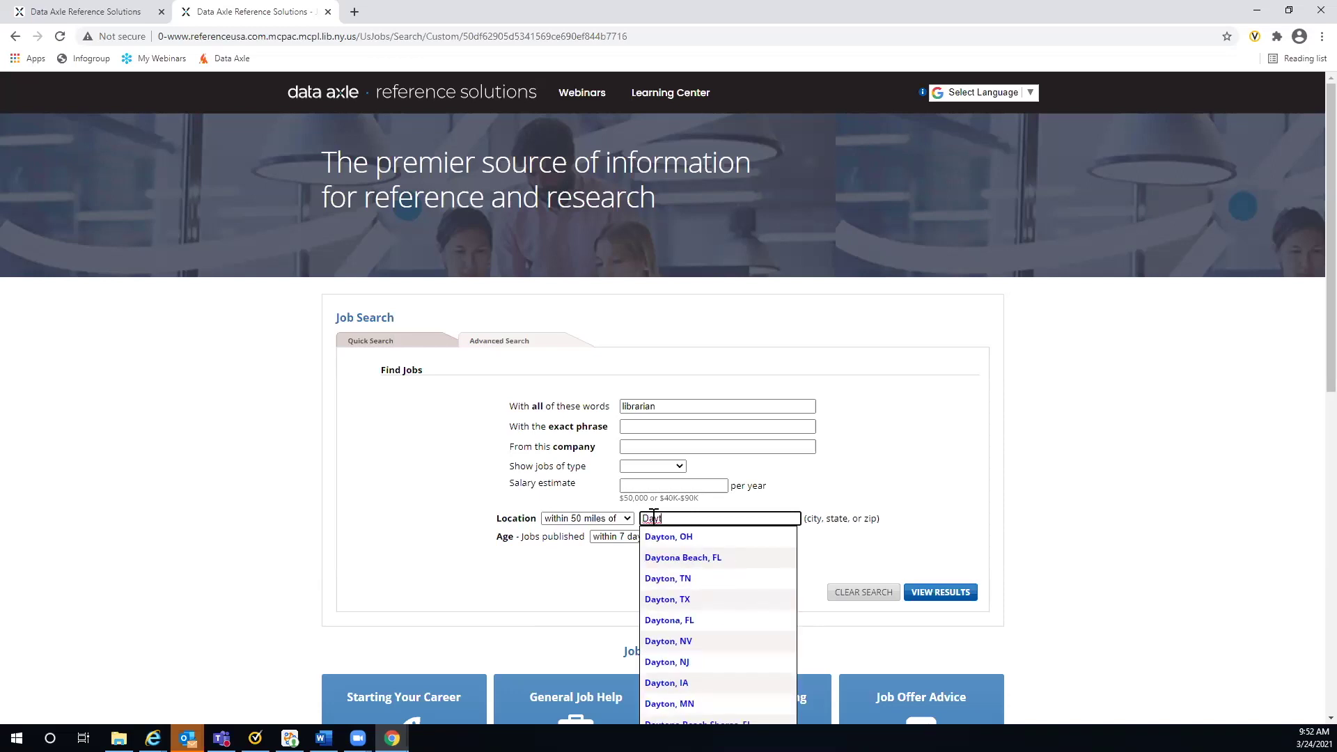
{"action": "left_click", "coordinate": [679, 557]}
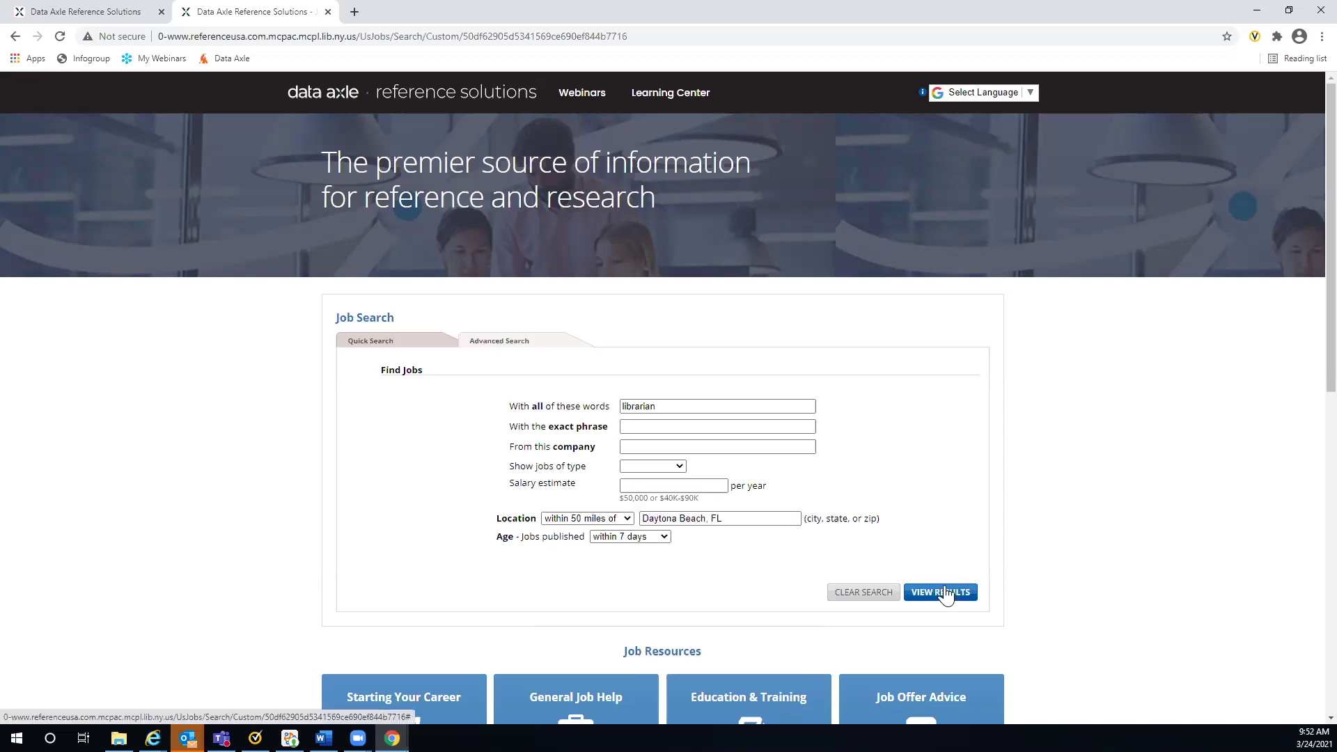
{"action": "left_click", "coordinate": [665, 537]}
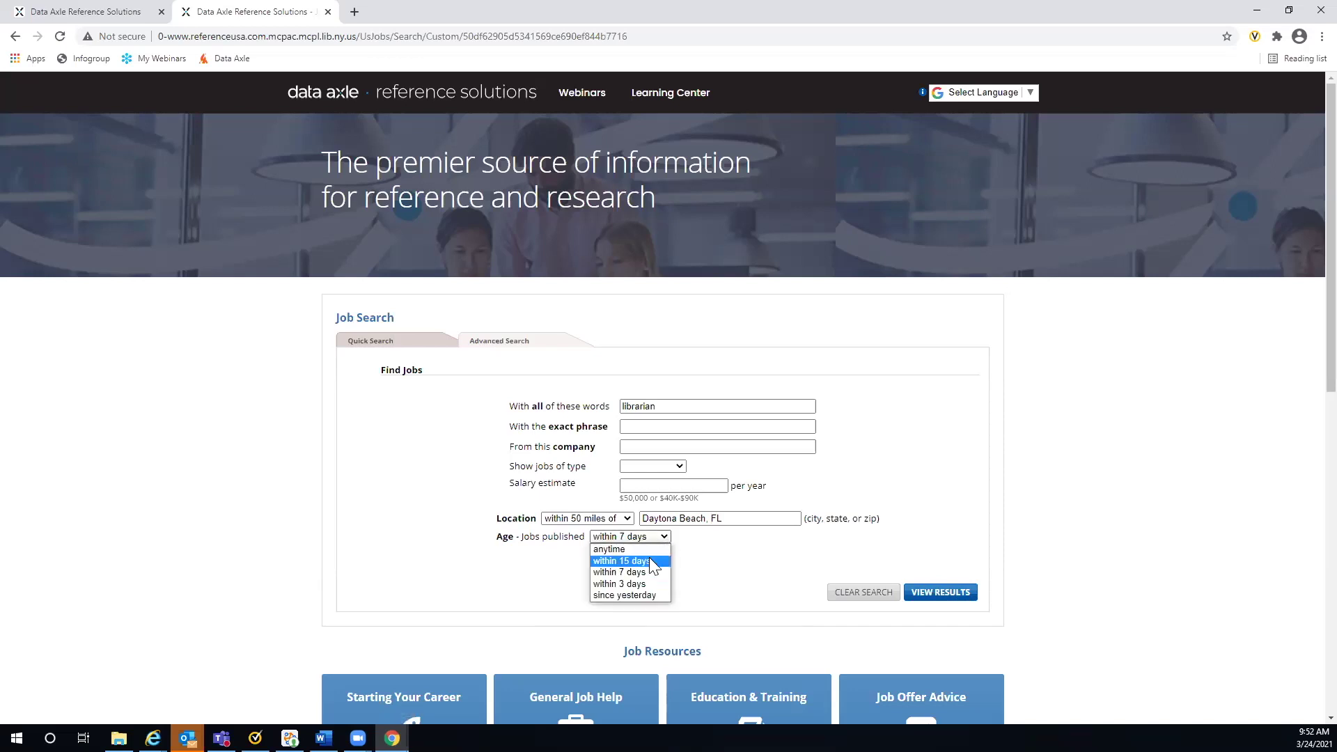
{"action": "left_click", "coordinate": [653, 561]}
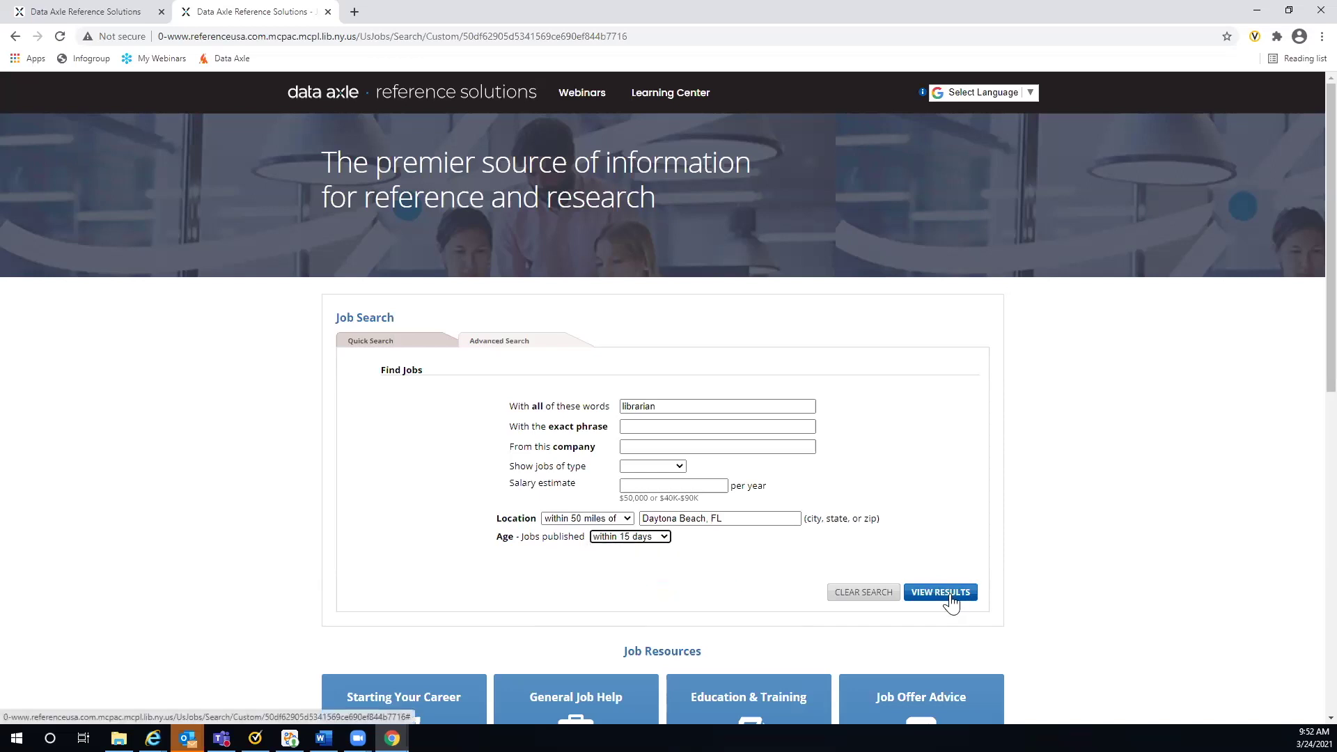
{"action": "left_click", "coordinate": [950, 596]}
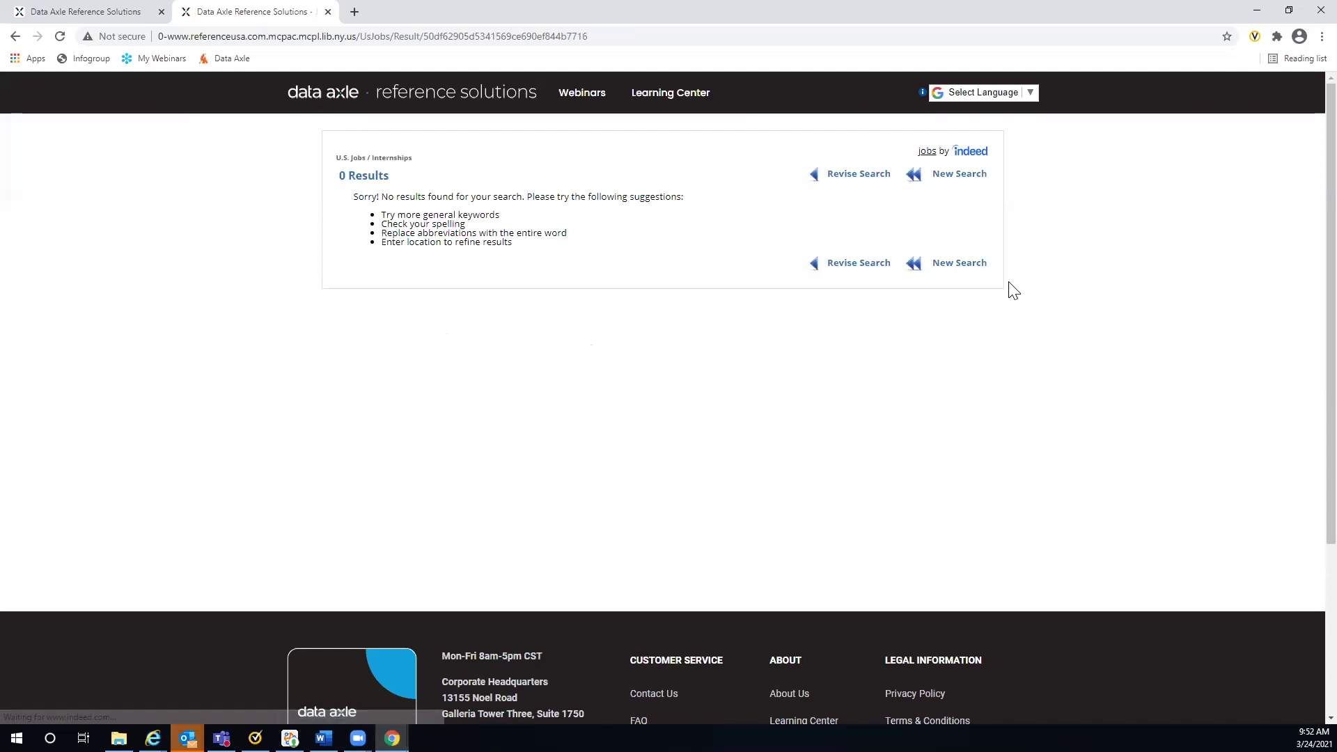
Revise the advanced job search by changing the location to Boca Raton, FL, and view the results
{"action": "left_click", "coordinate": [849, 175]}
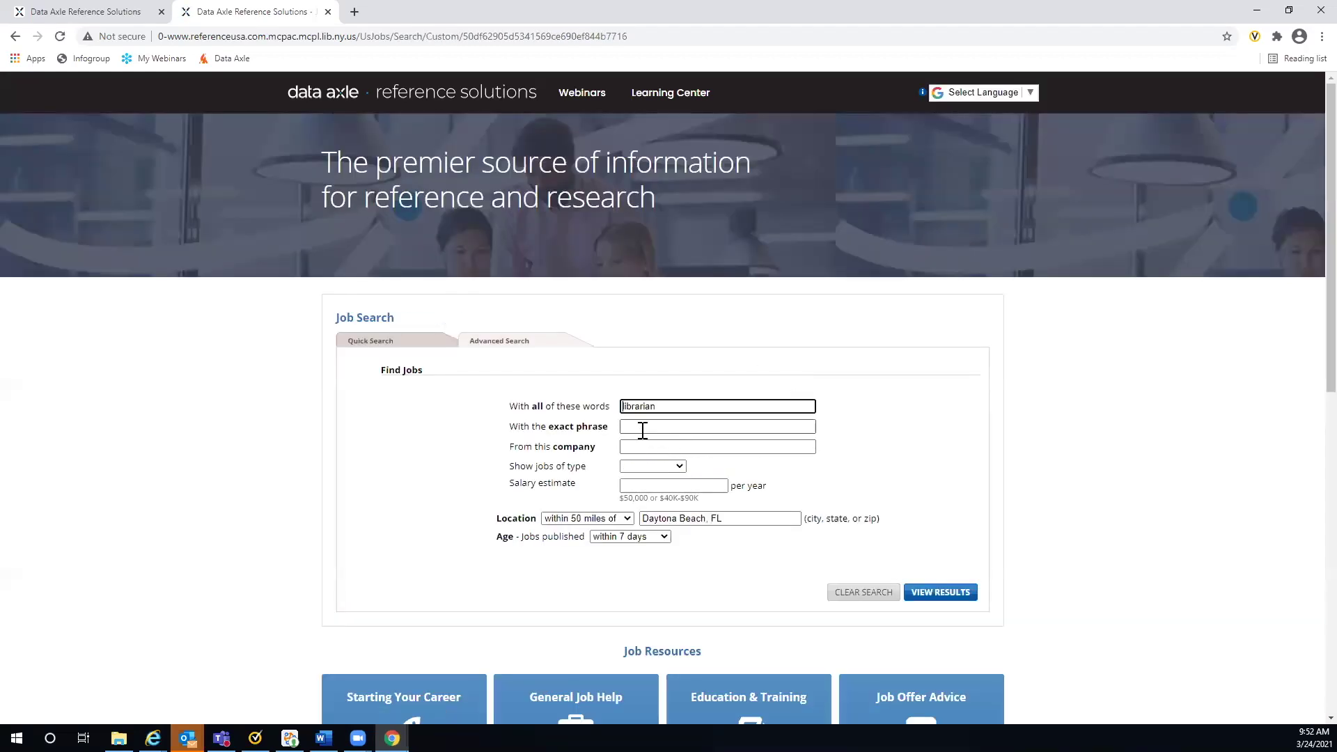
{"action": "triple_click", "coordinate": [726, 515]}
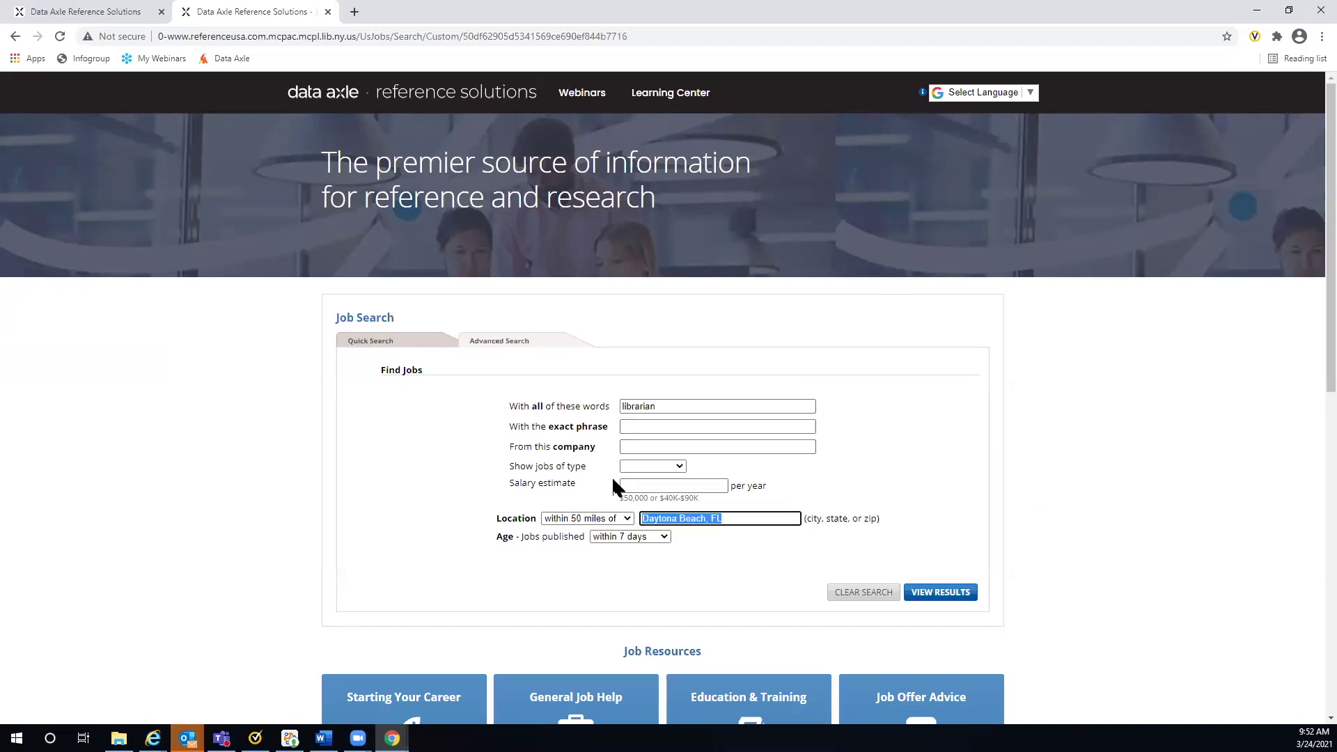
{"action": "type", "text": "Boca"}
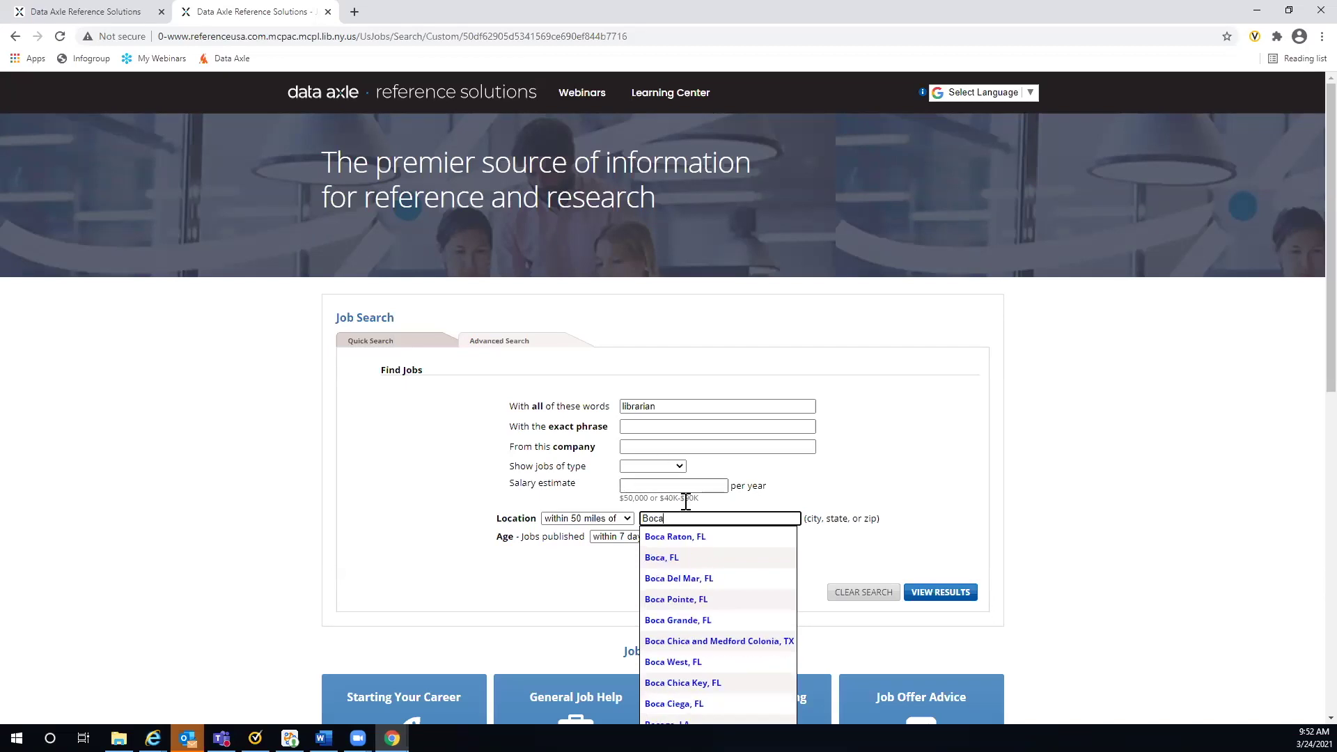
{"action": "left_click", "coordinate": [682, 537]}
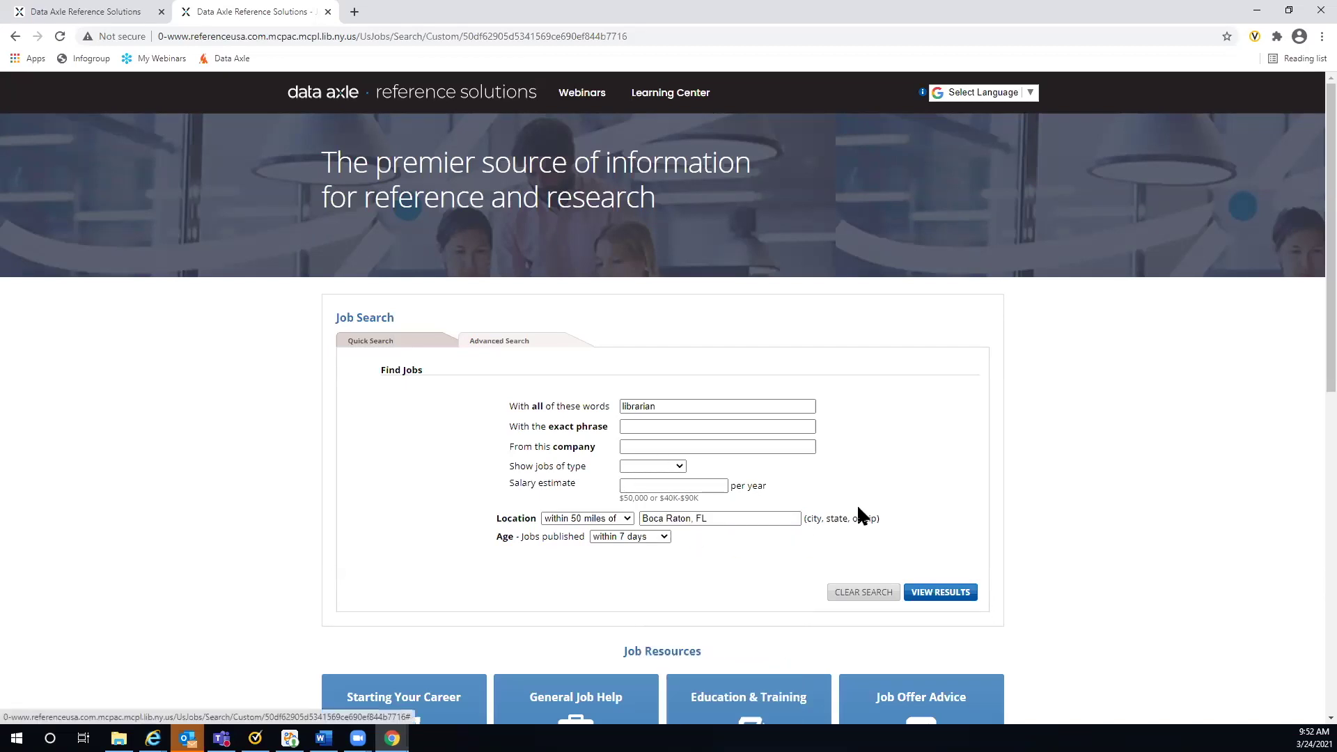
{"action": "left_click", "coordinate": [941, 593]}
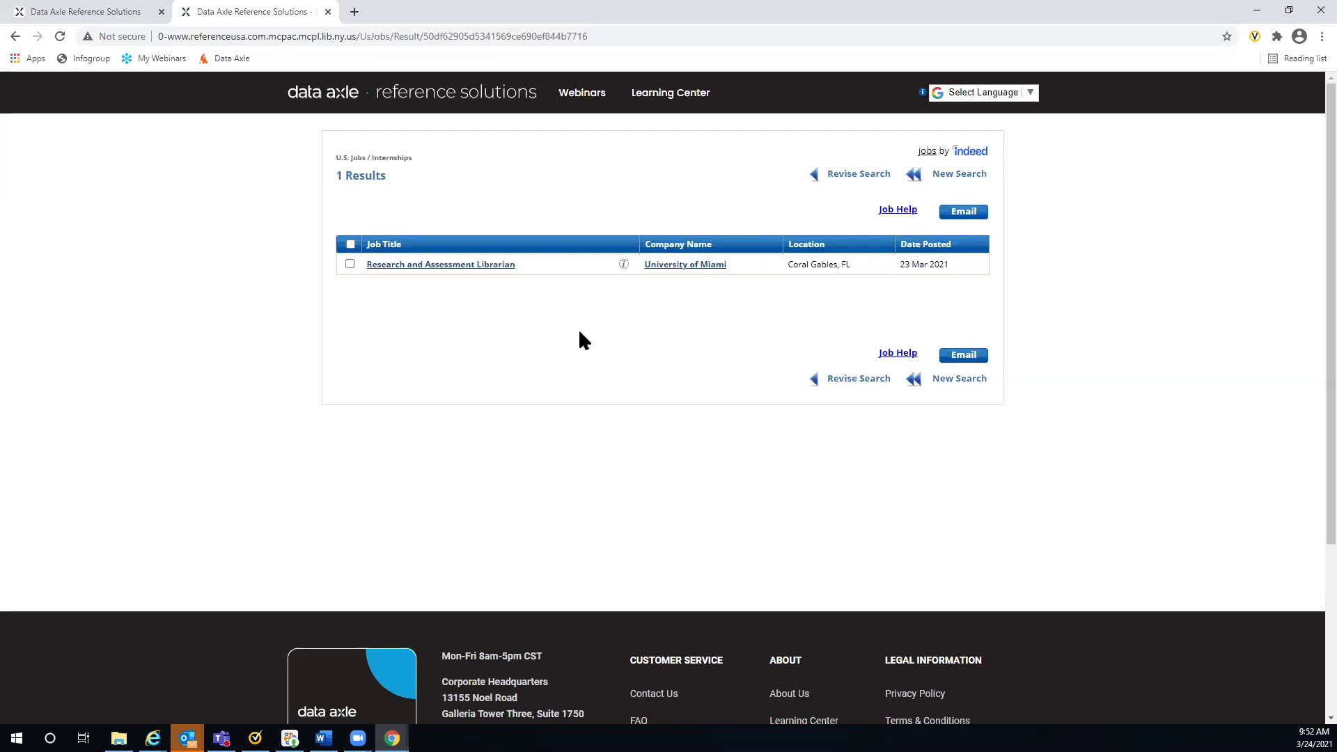
View the Research and Assessment Librarian posting on Indeed, close it and return to the list of available databases
{"action": "left_click", "coordinate": [447, 266]}
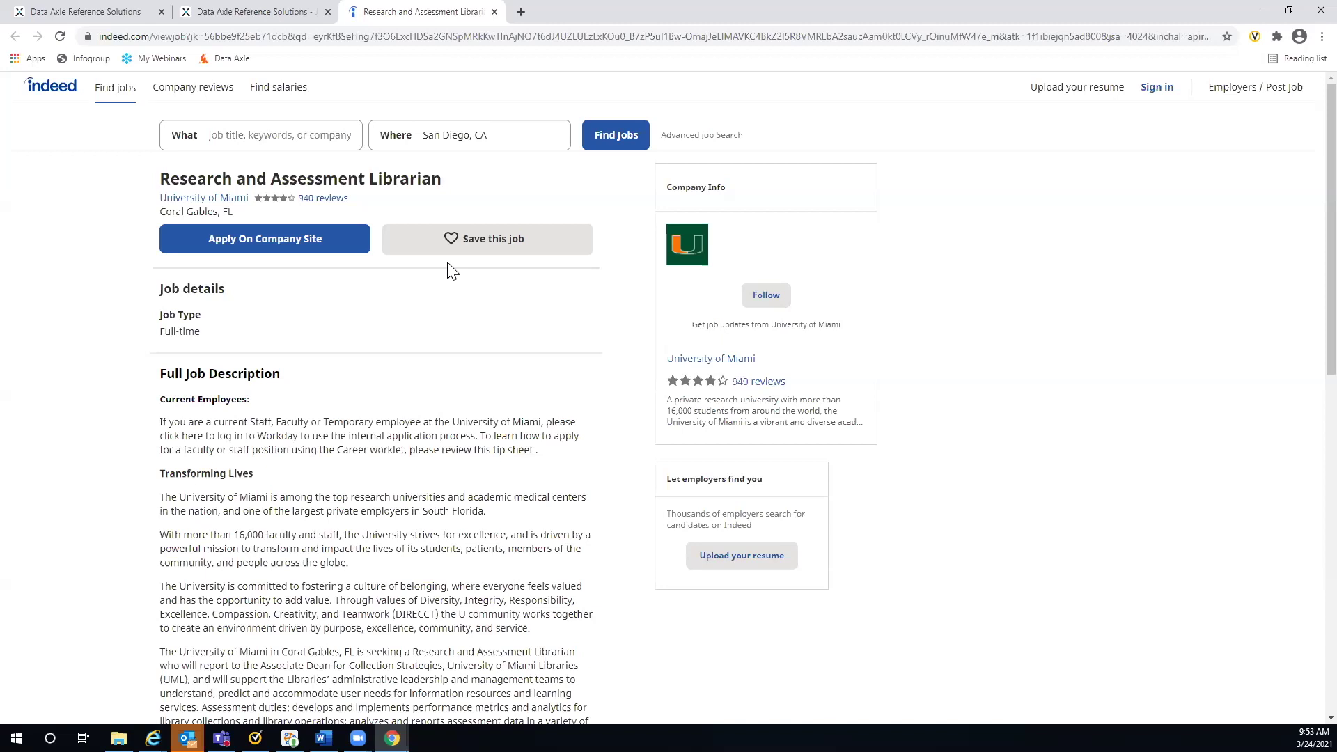
{"action": "left_click", "coordinate": [493, 11]}
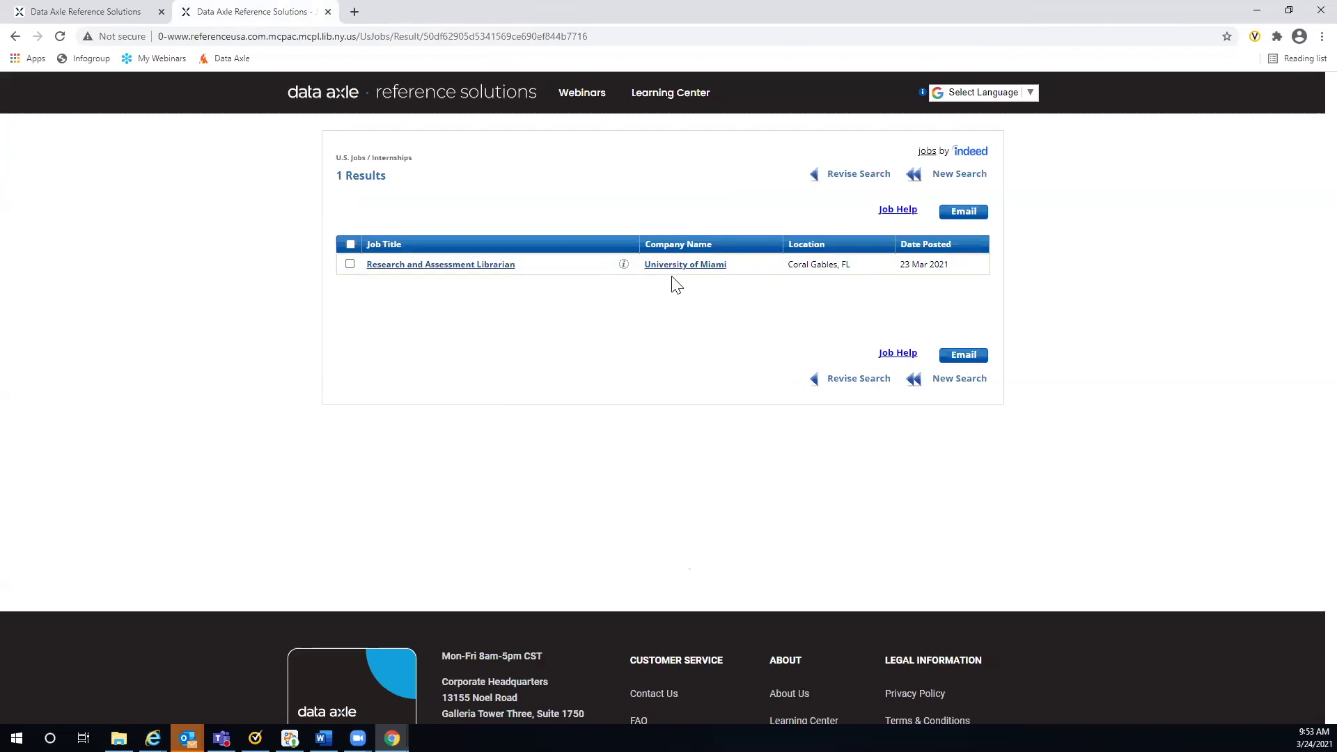
{"action": "left_click", "coordinate": [823, 178]}
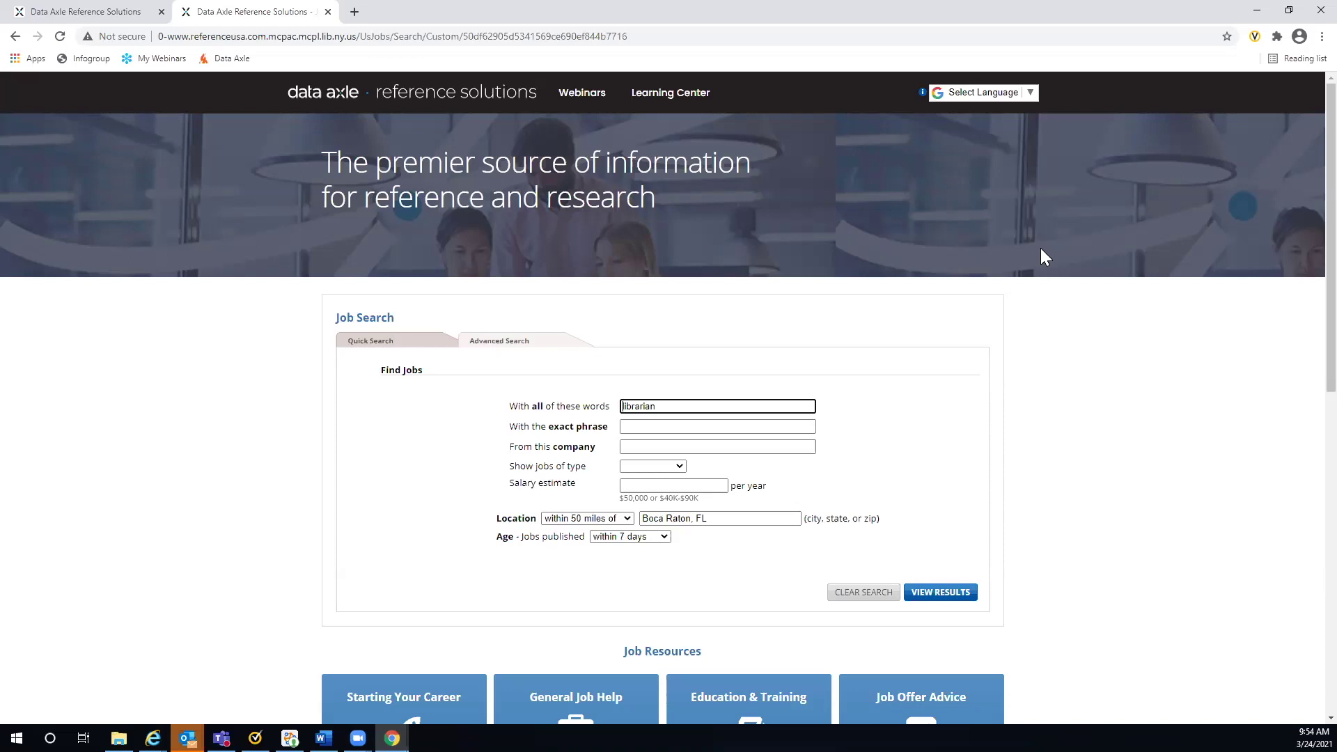
{"action": "left_click", "coordinate": [412, 96]}
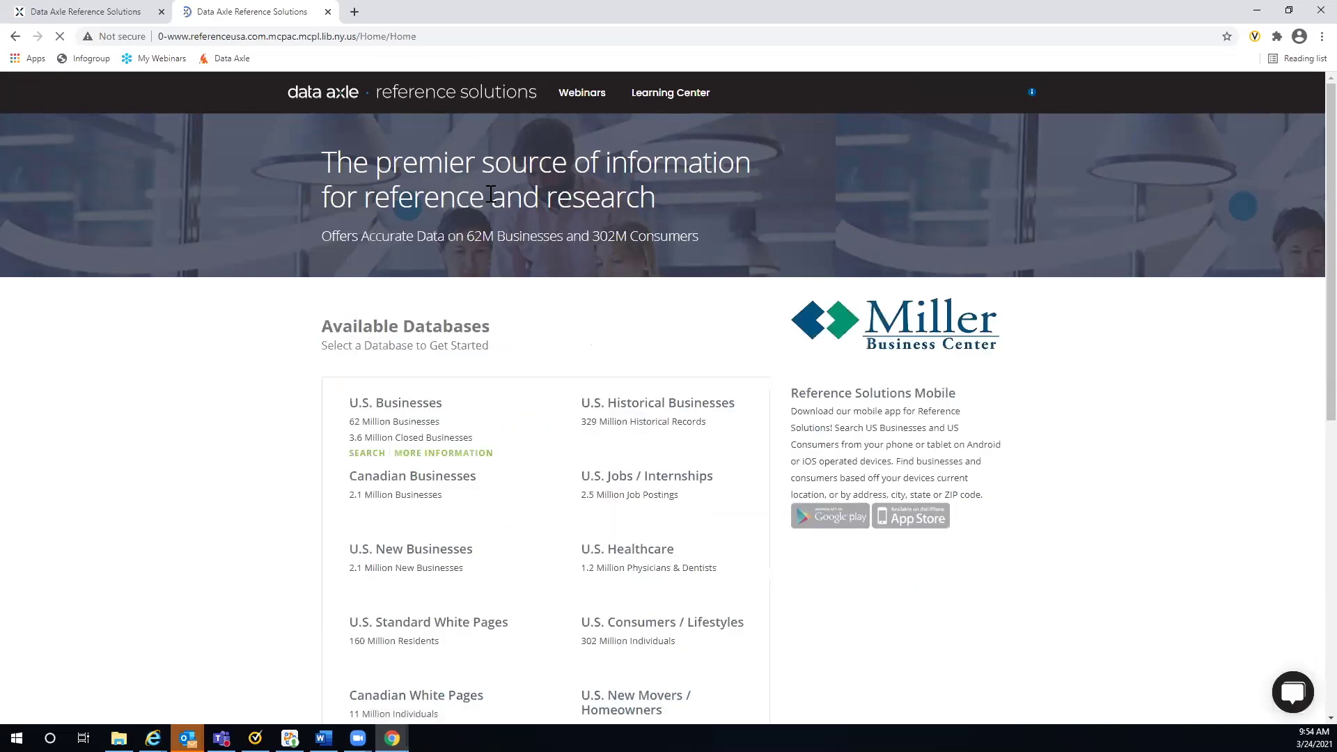